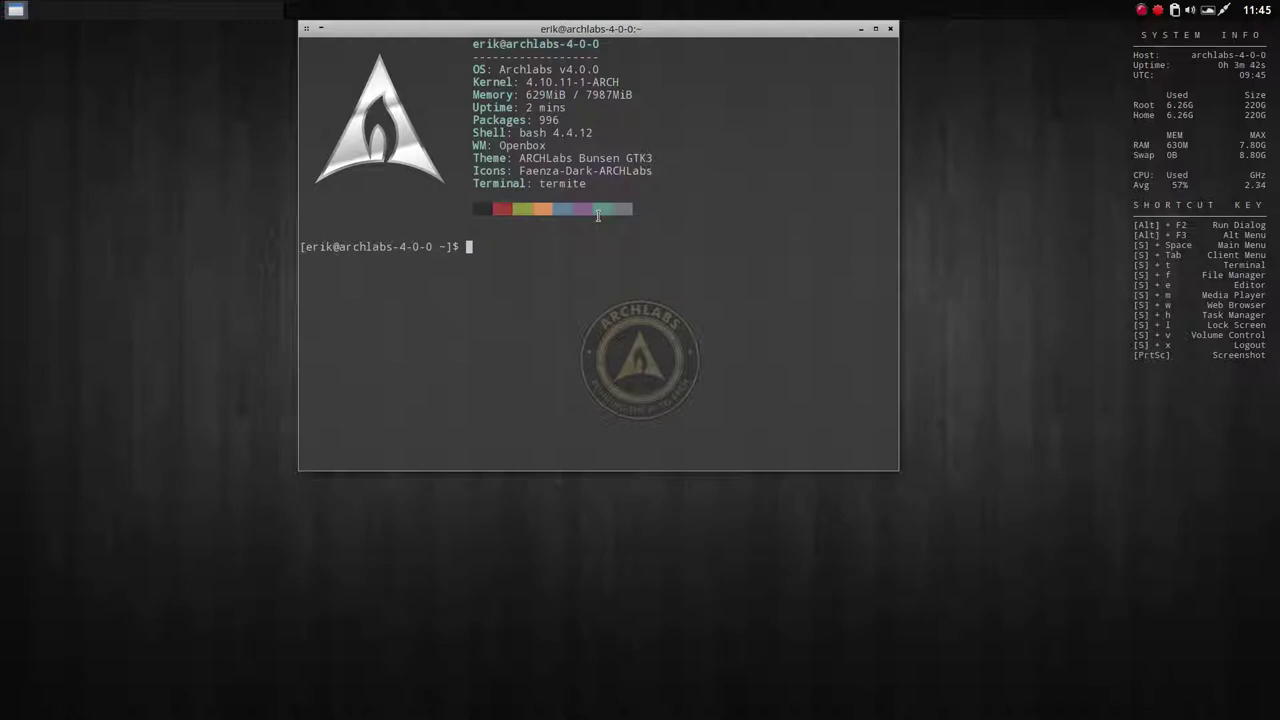
Step: Search for archlabs packages with packer, compare the AUR and archlabs_repo entries, and close the terminal
text(packer archlabs)
key(Return)
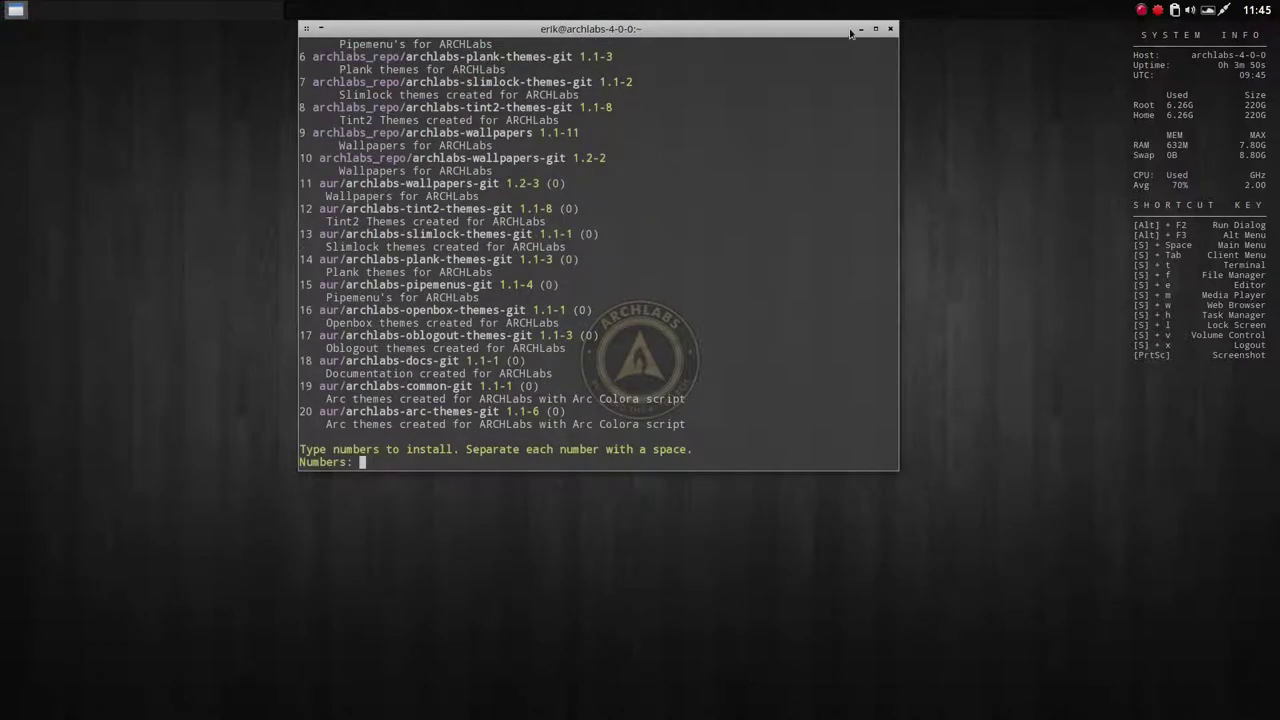
click(875, 29)
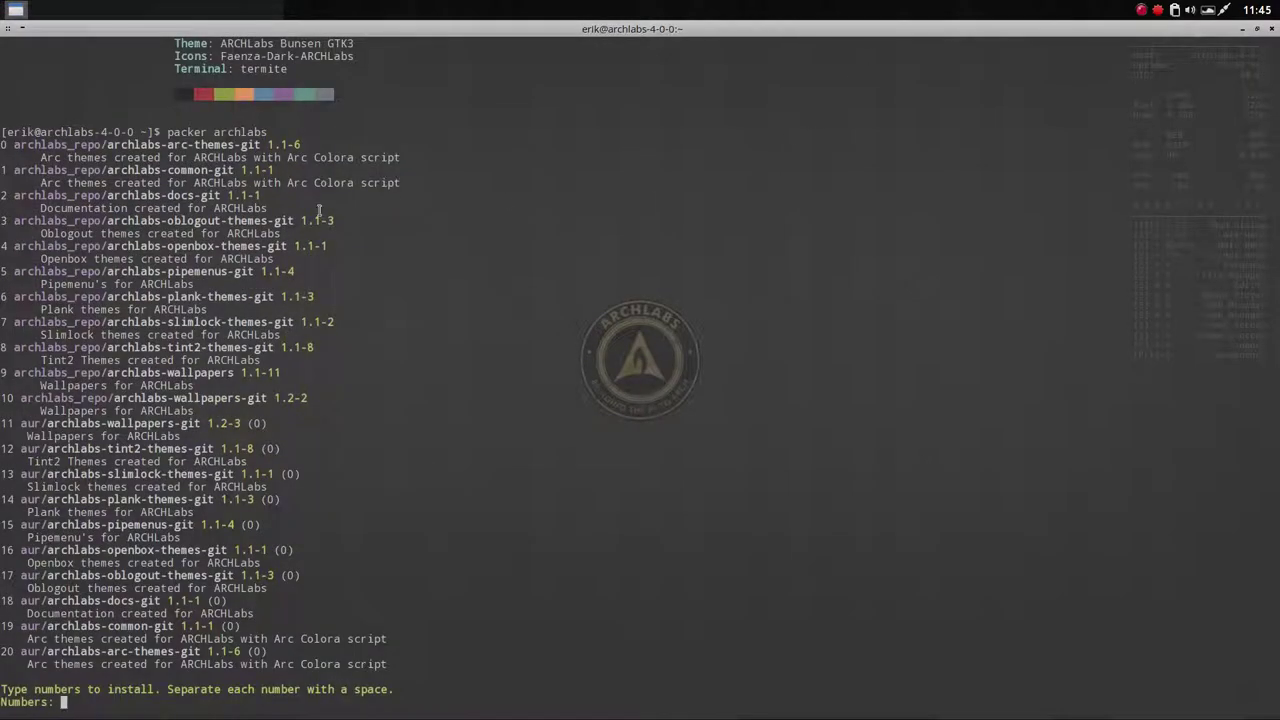
drag(400, 662, 4, 418)
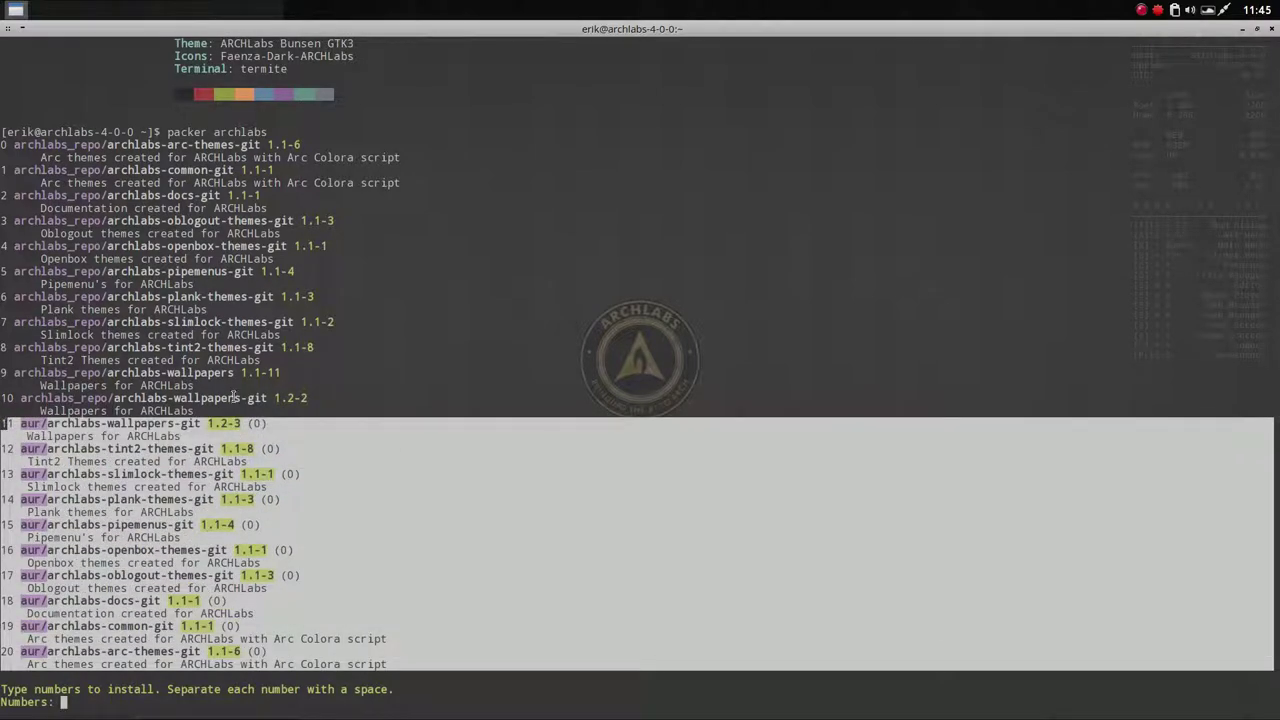
drag(309, 398, 4, 144)
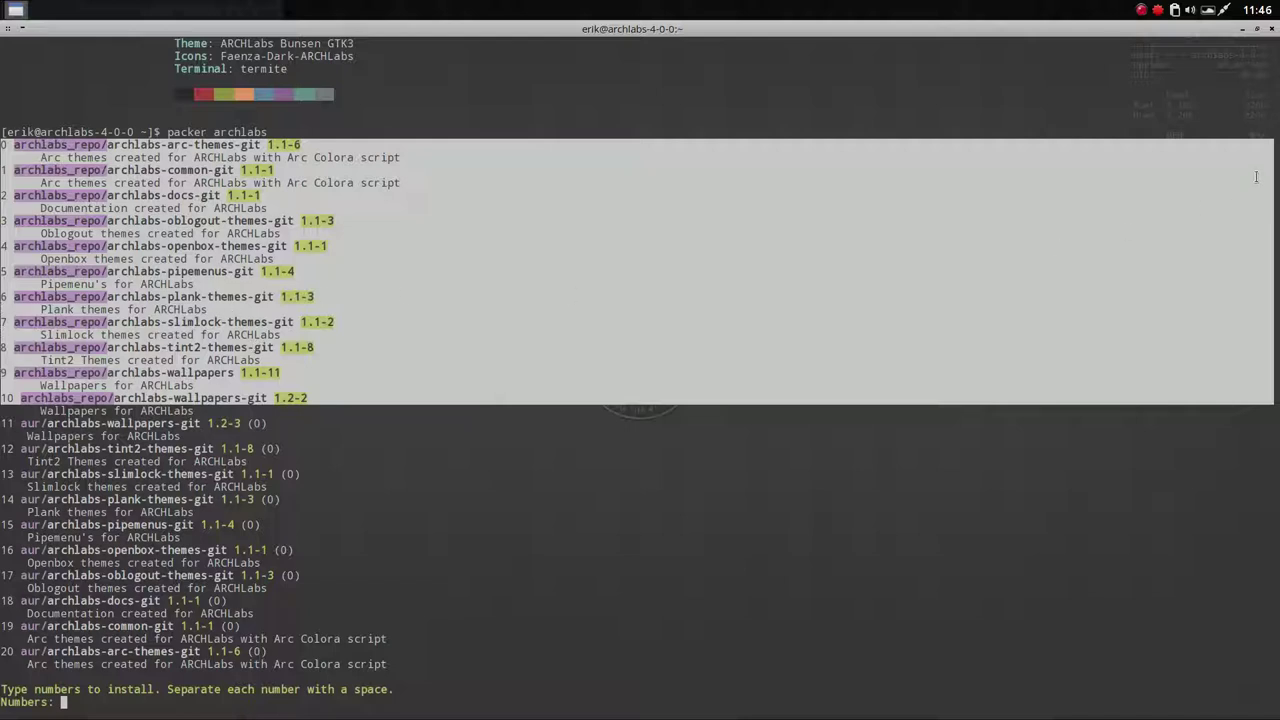
click(1271, 28)
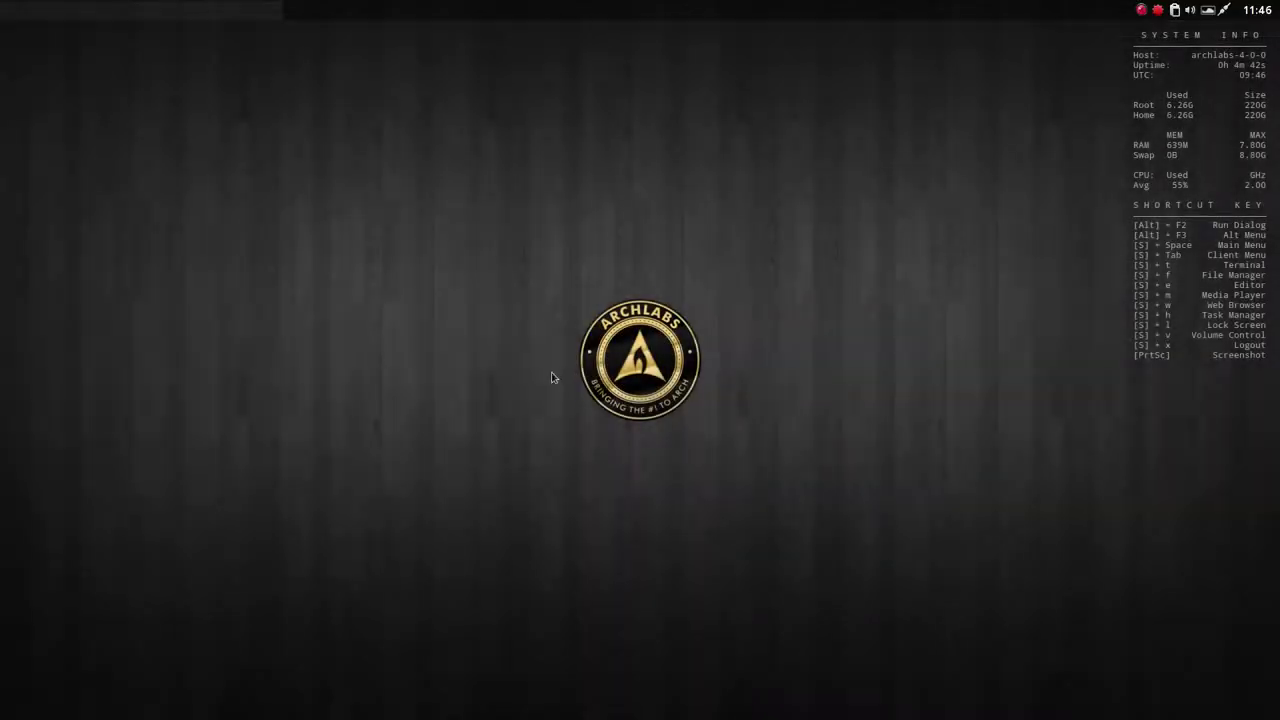
Step: Open /etc/pacman.conf from the file manager in Sublime Text and go to the archlabs_repo section with enlarged text
right_click(439, 237)
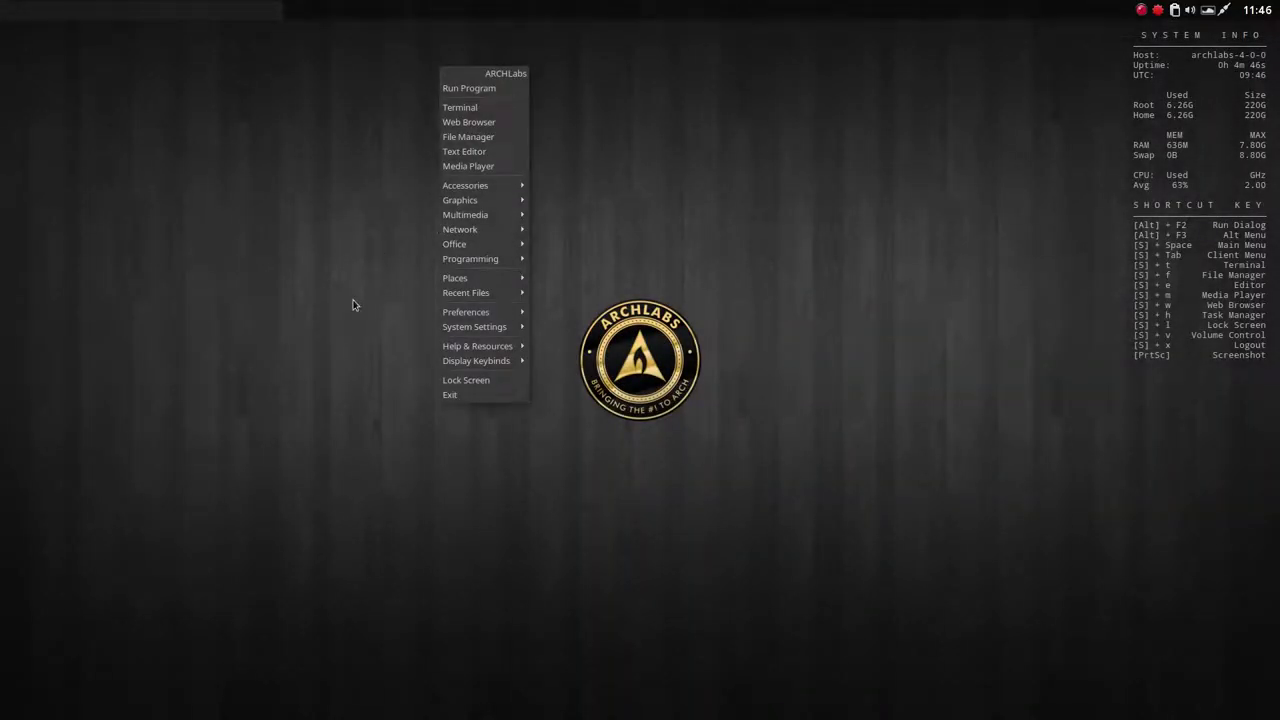
click(500, 138)
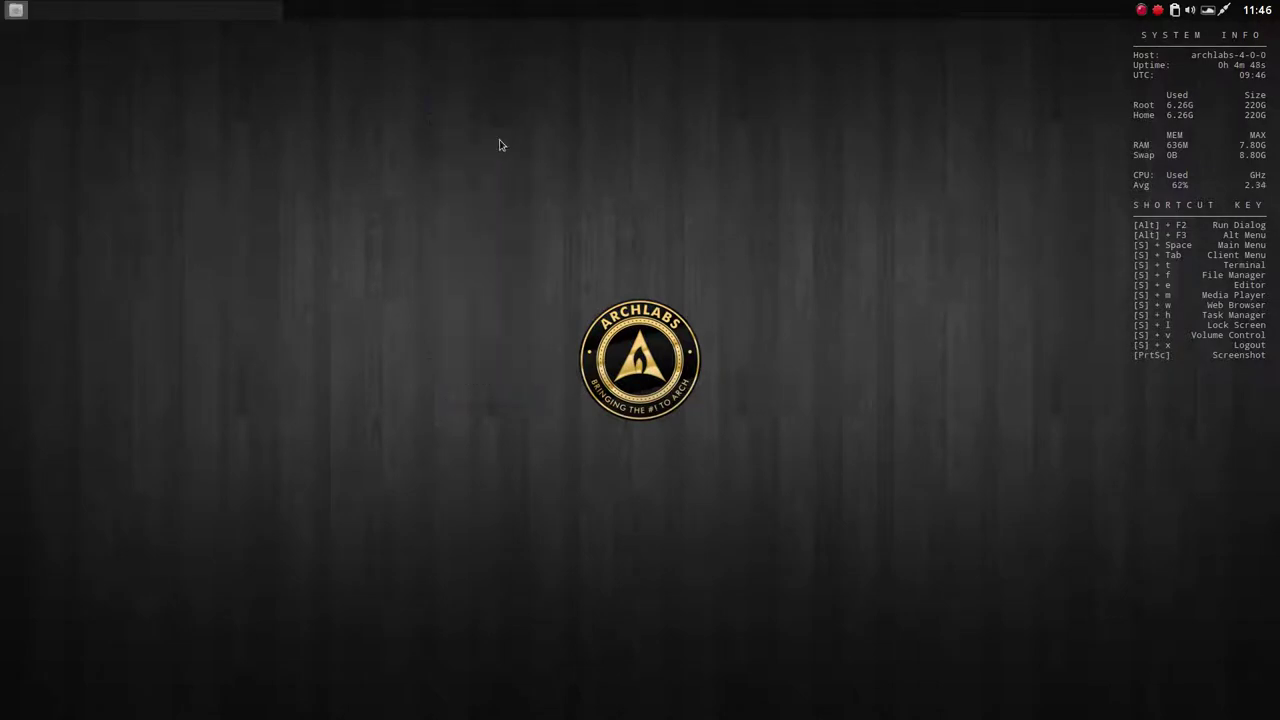
click(341, 106)
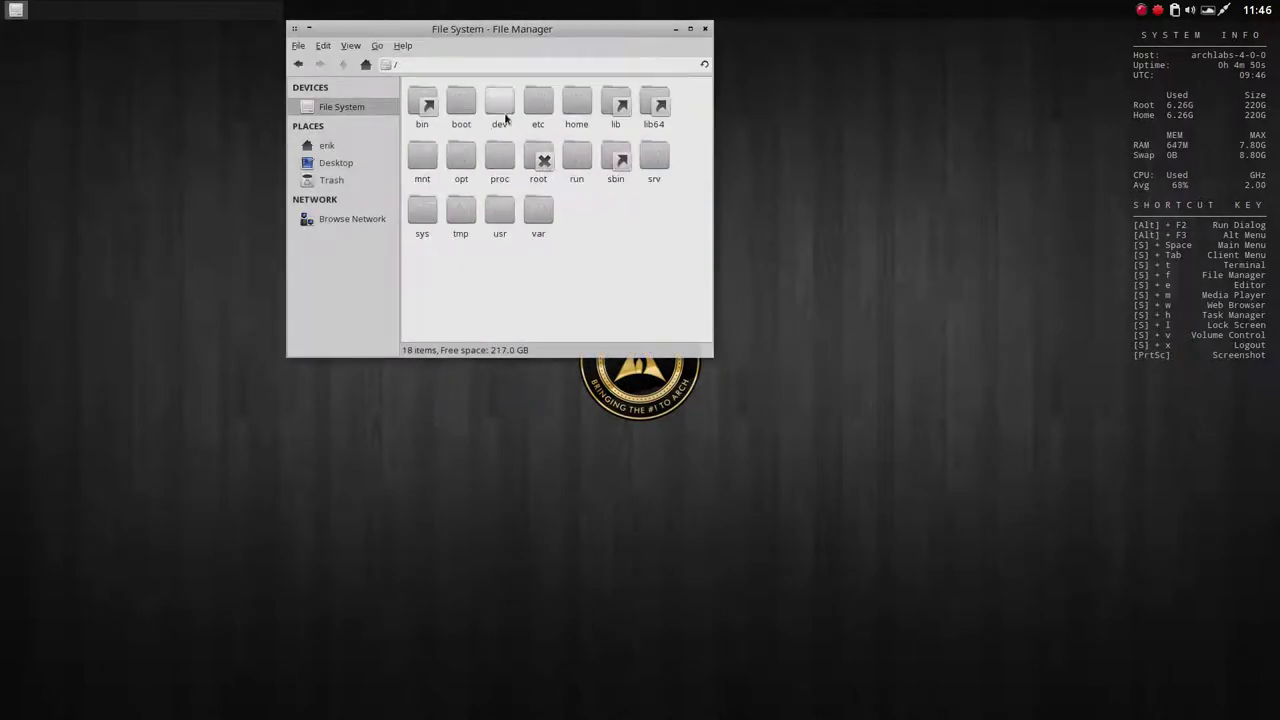
double_click(538, 101)
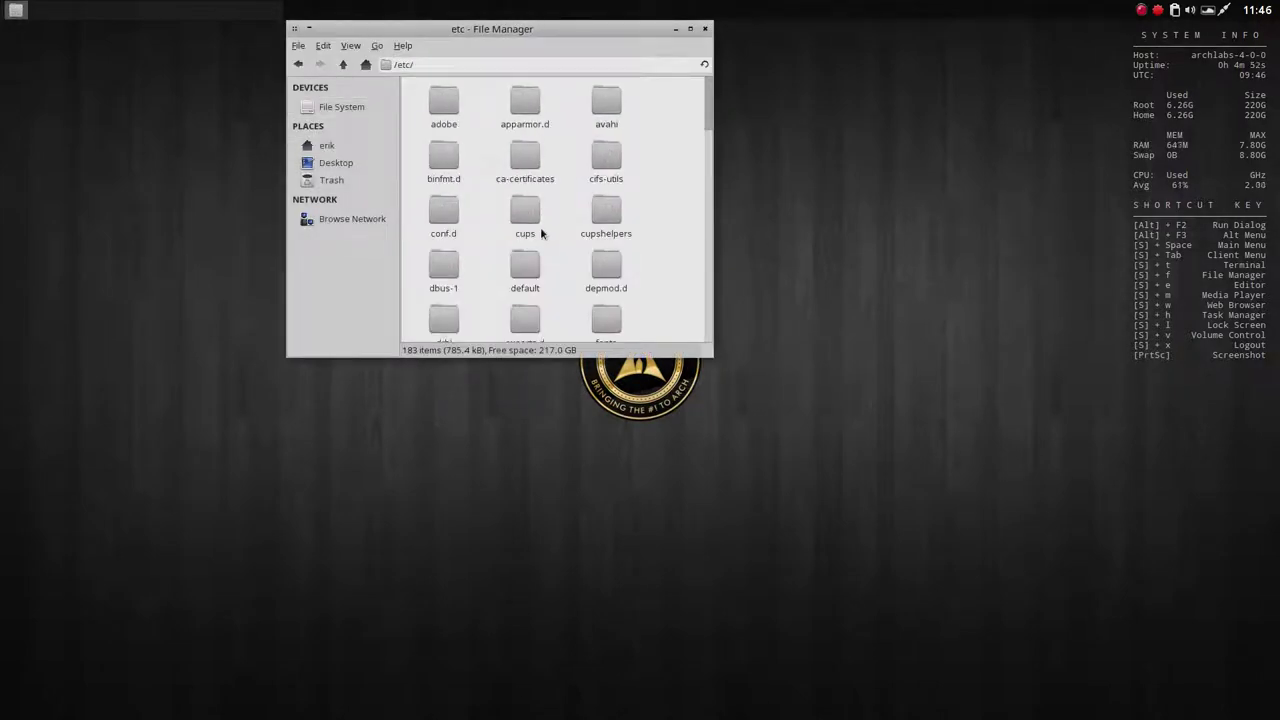
text(pacman )
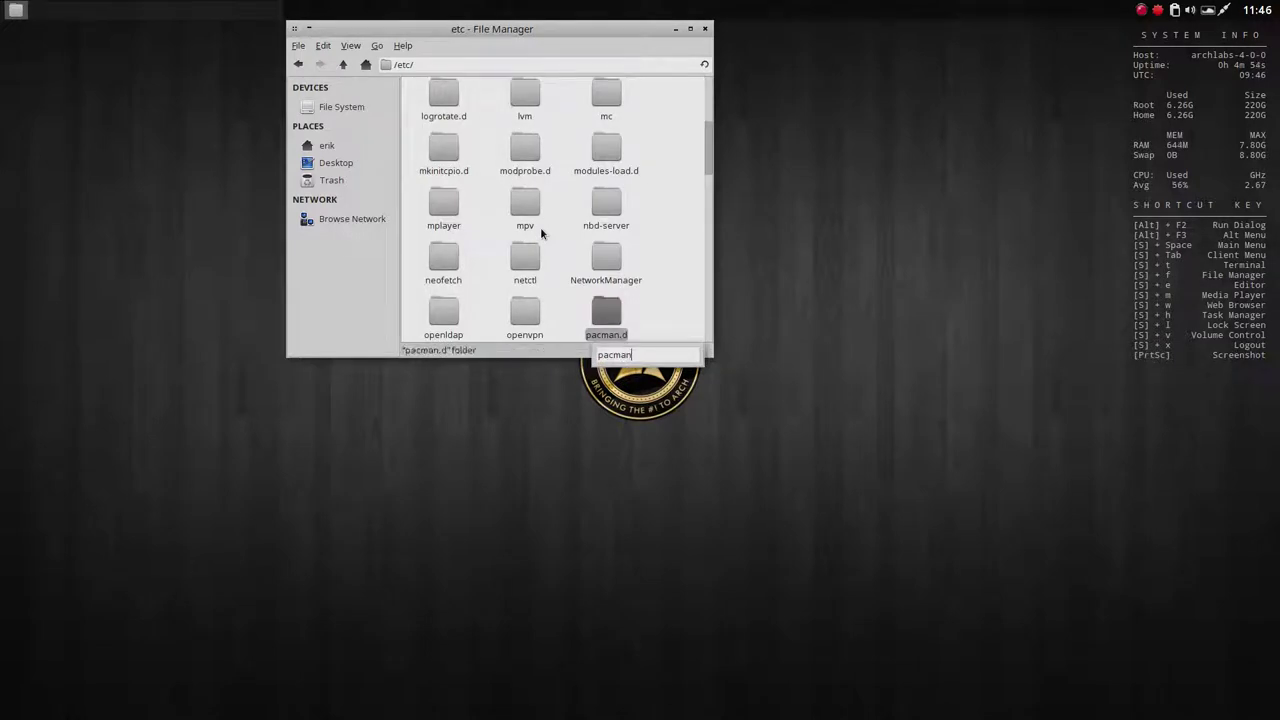
text(con)
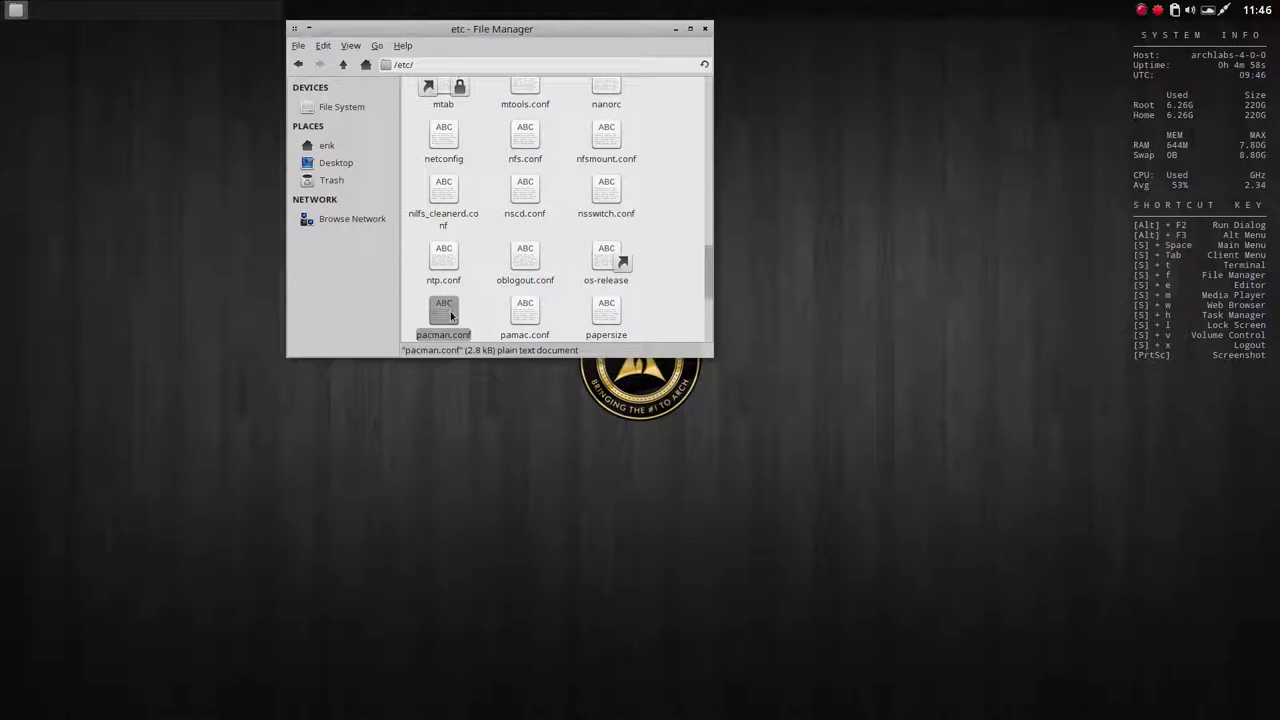
right_click(451, 317)
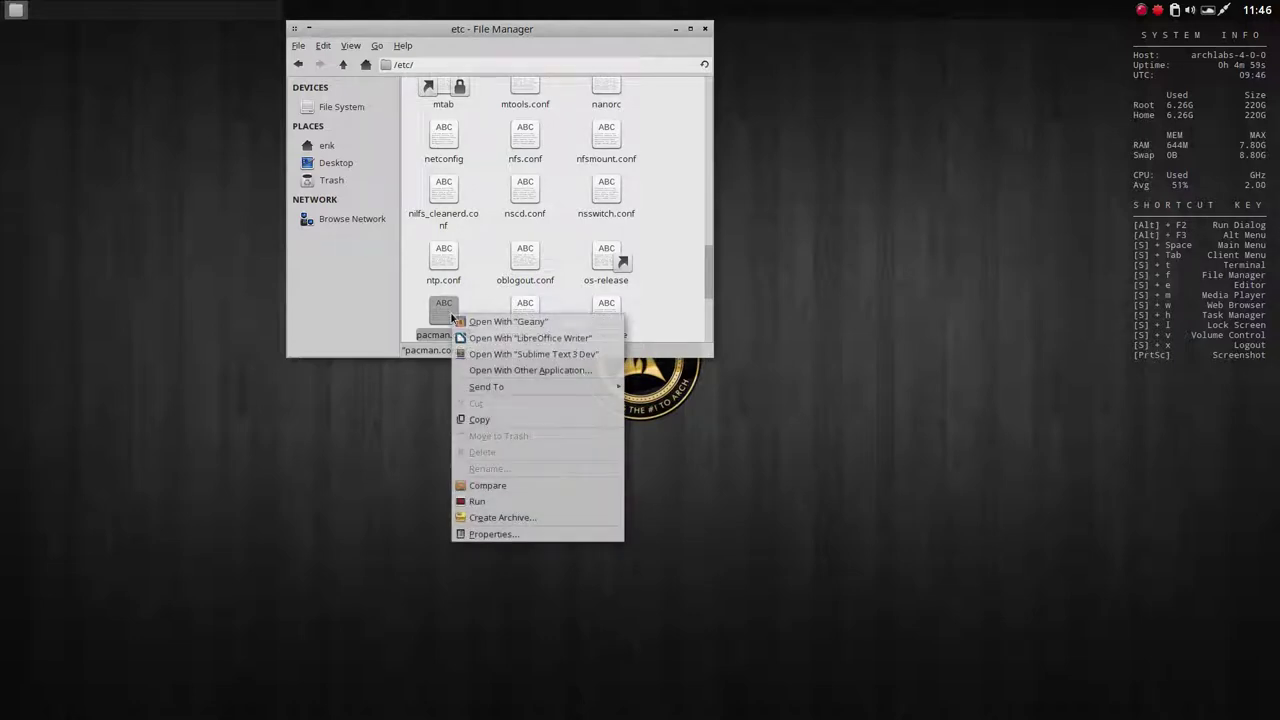
click(552, 356)
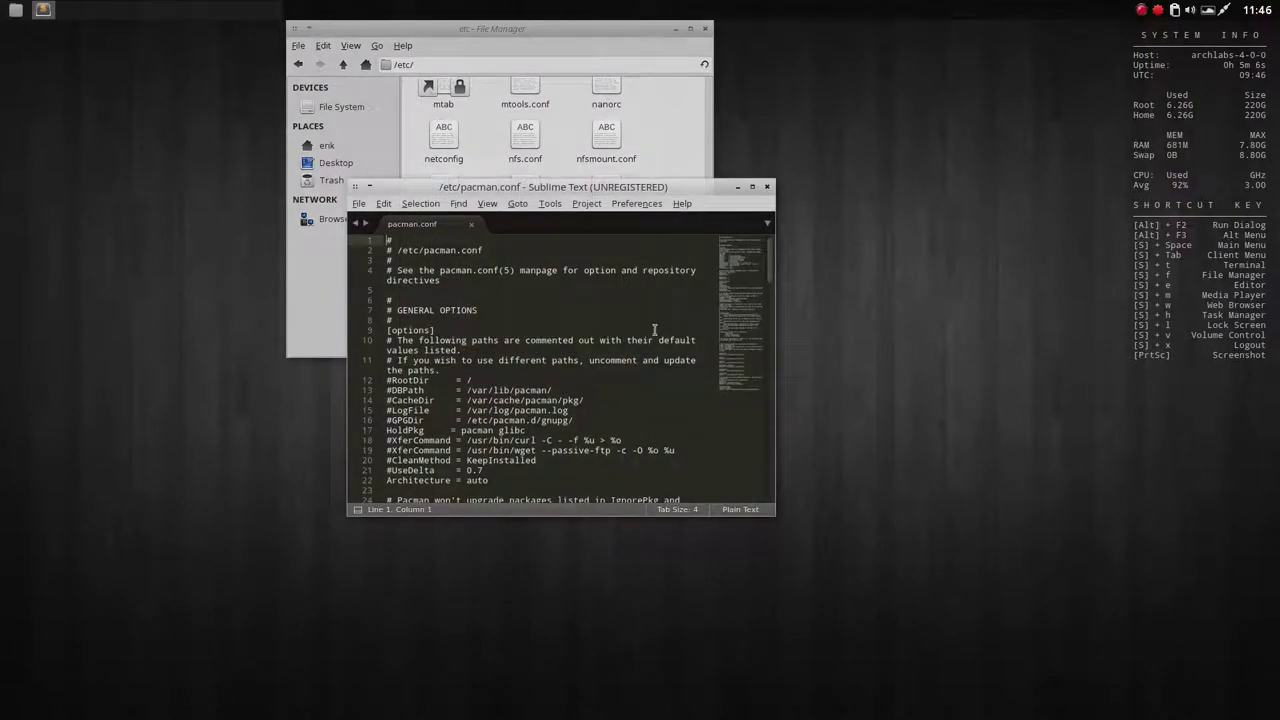
click(752, 187)
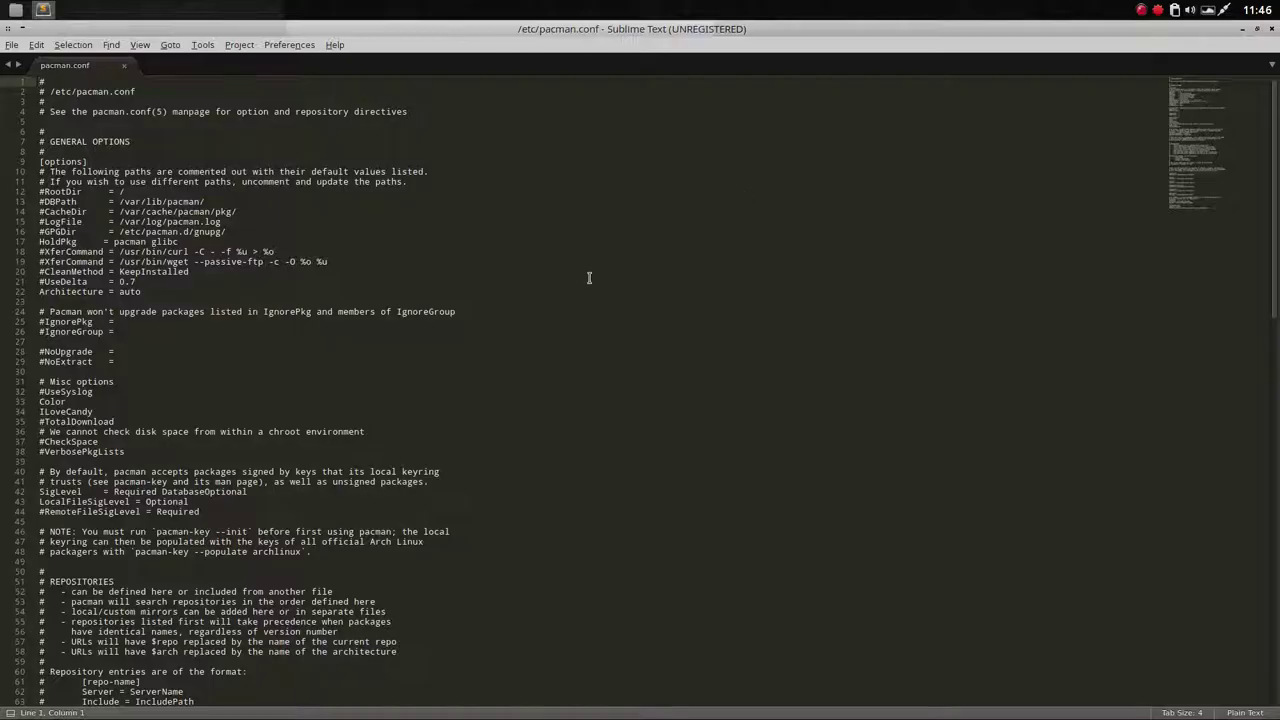
ctrl+scroll(569, 303, up, 5)
scroll(565, 310, down, 15)
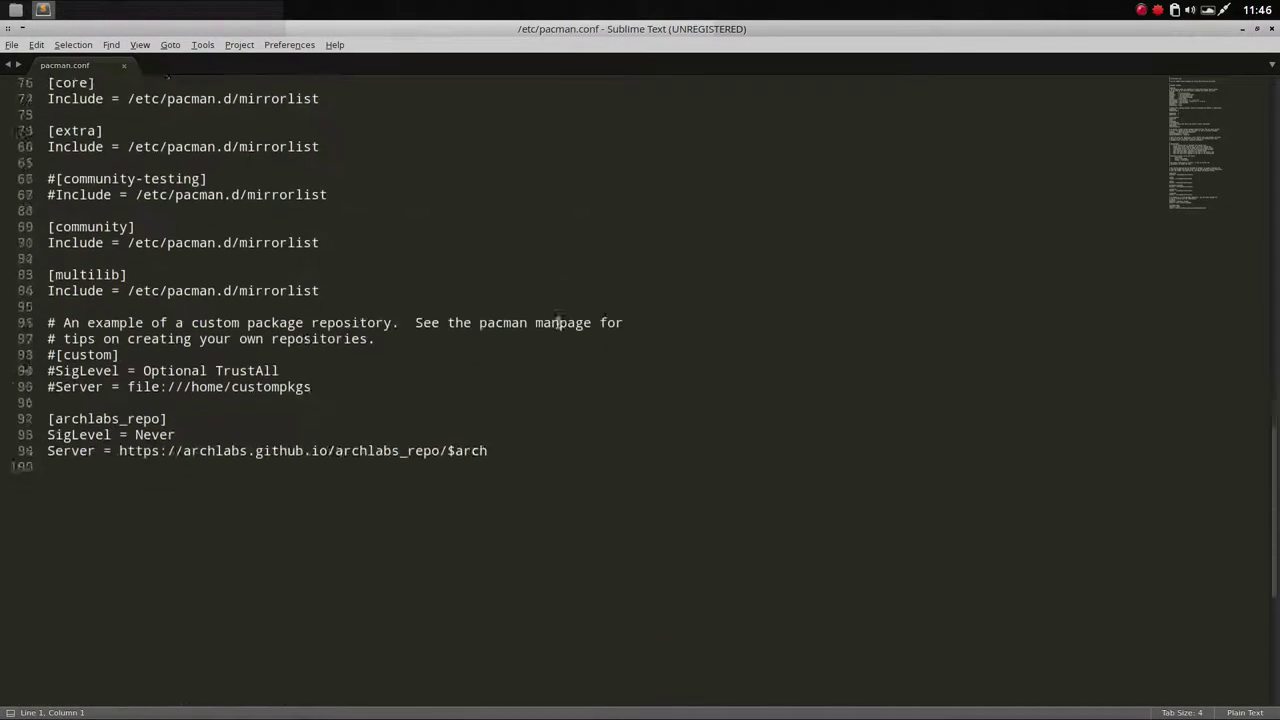
drag(493, 308, 37, 278)
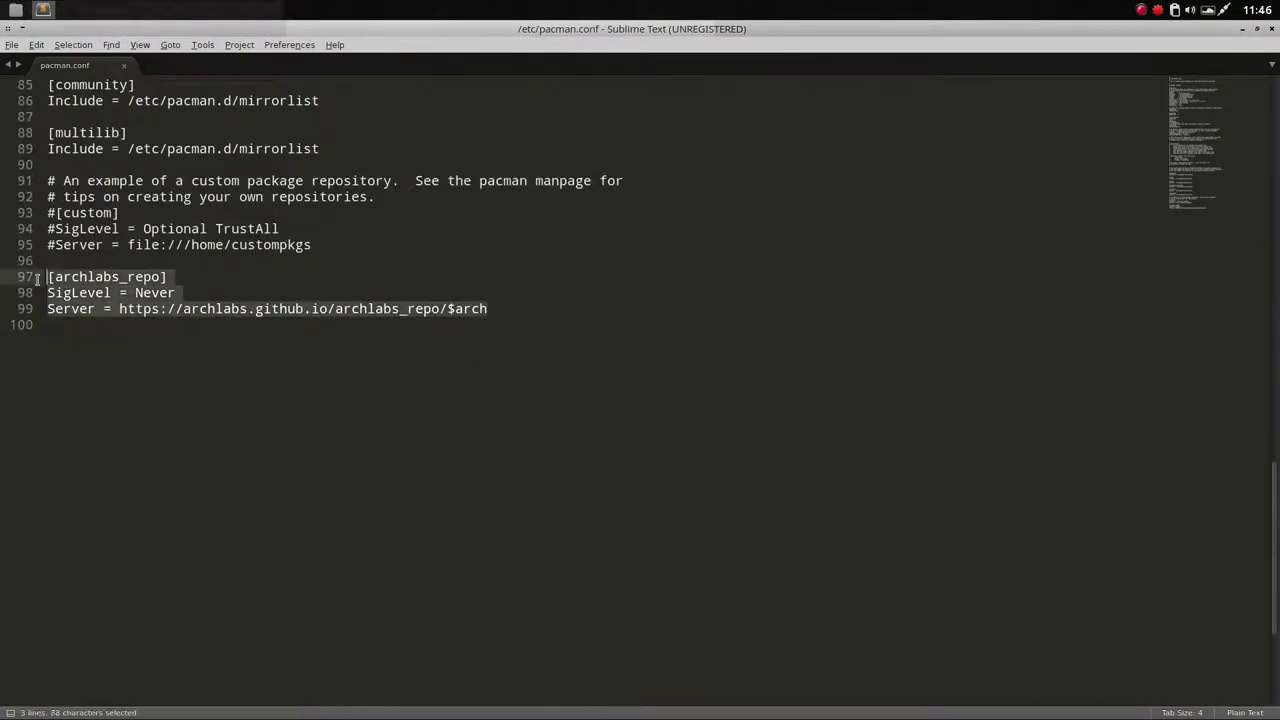
click(74, 46)
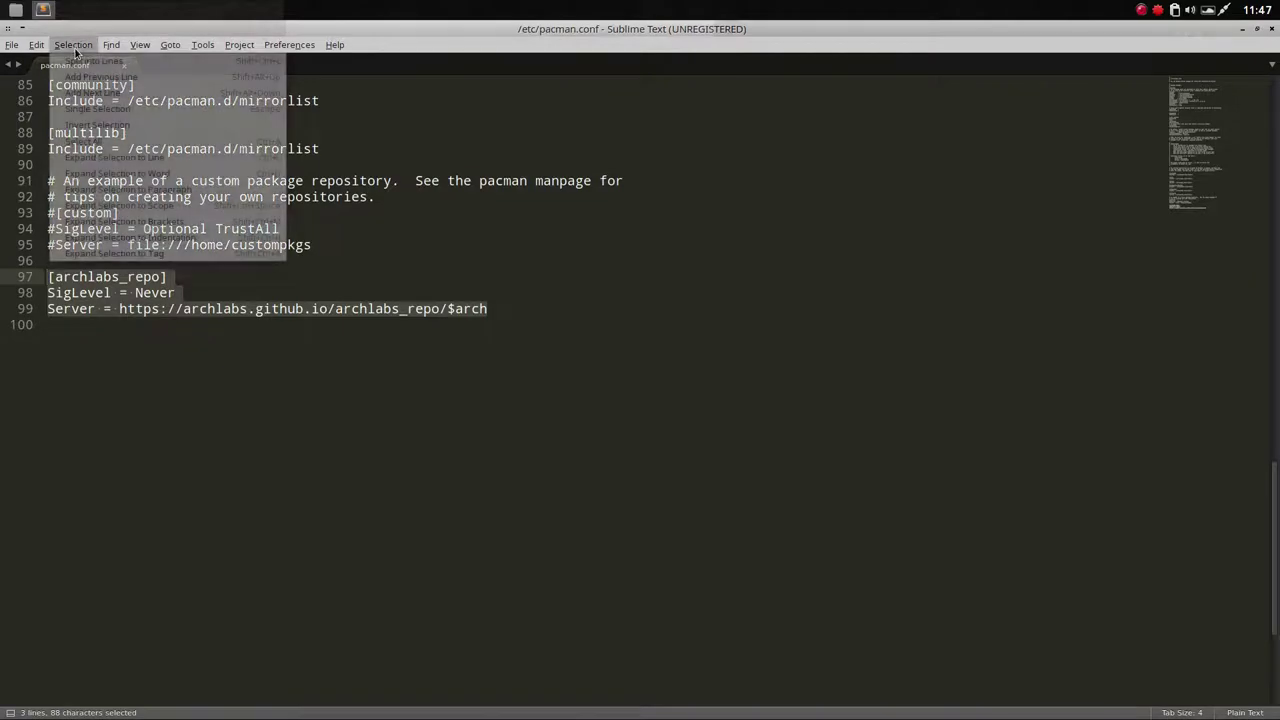
mouse_move(36, 45)
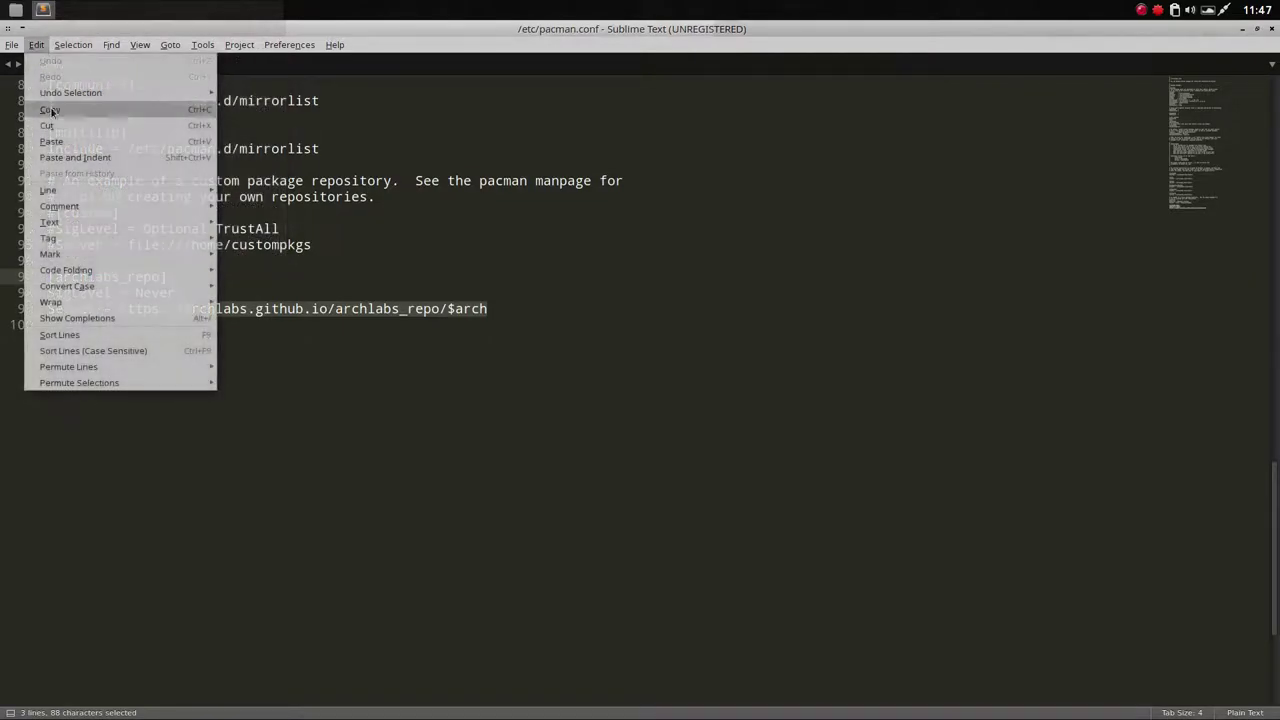
mouse_move(87, 206)
click(245, 208)
click(186, 307)
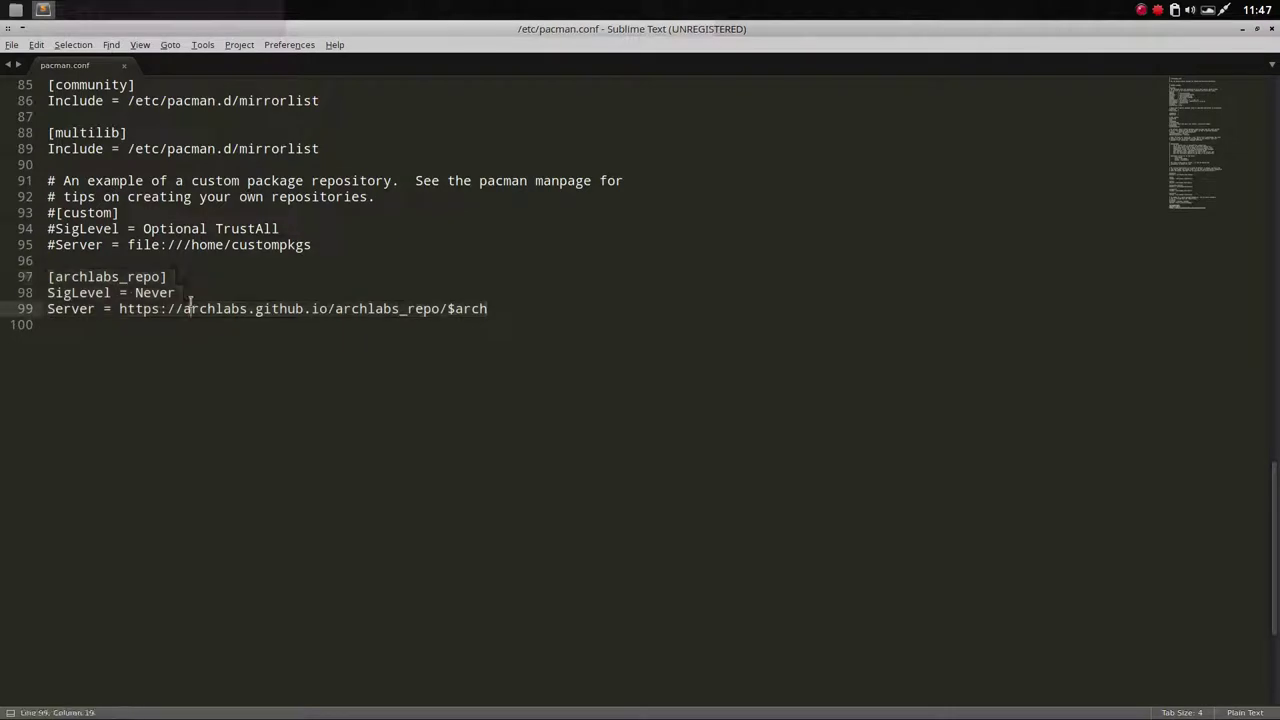
Step: Comment out the [archlabs_repo] header and its SigLevel and Server lines with a leading #
click(94, 316)
click(53, 278)
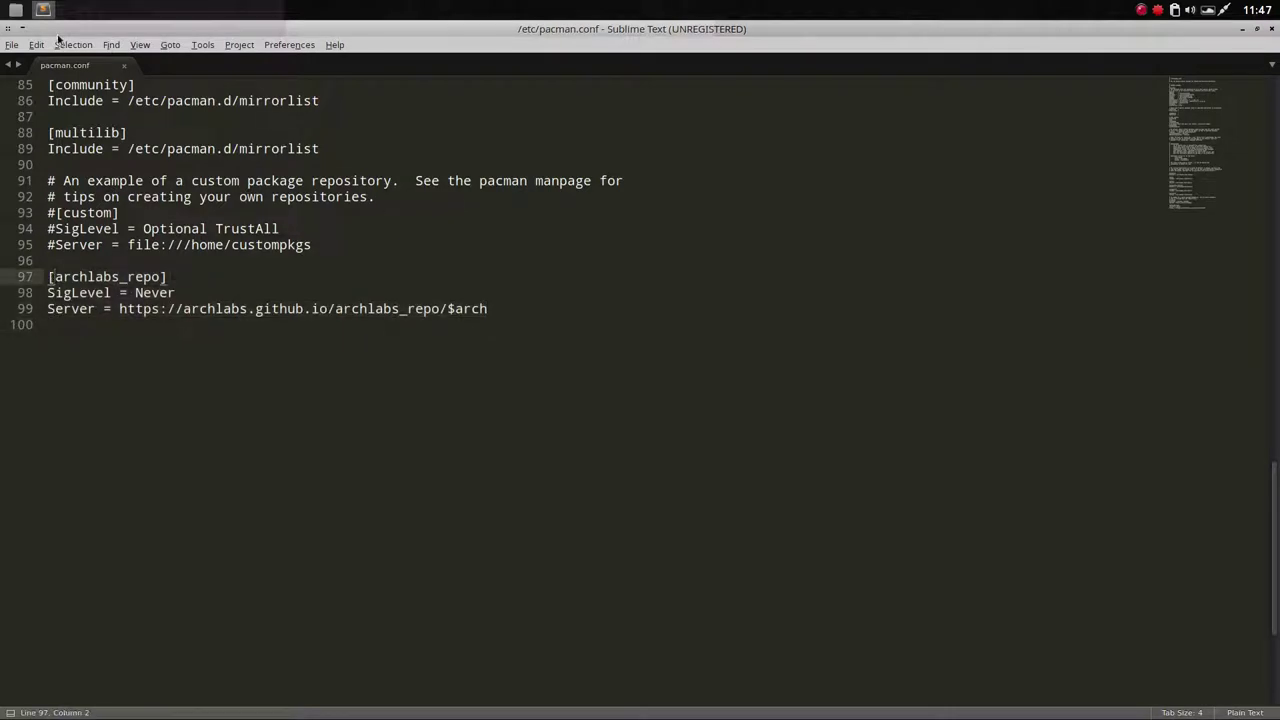
click(48, 277)
text(#)
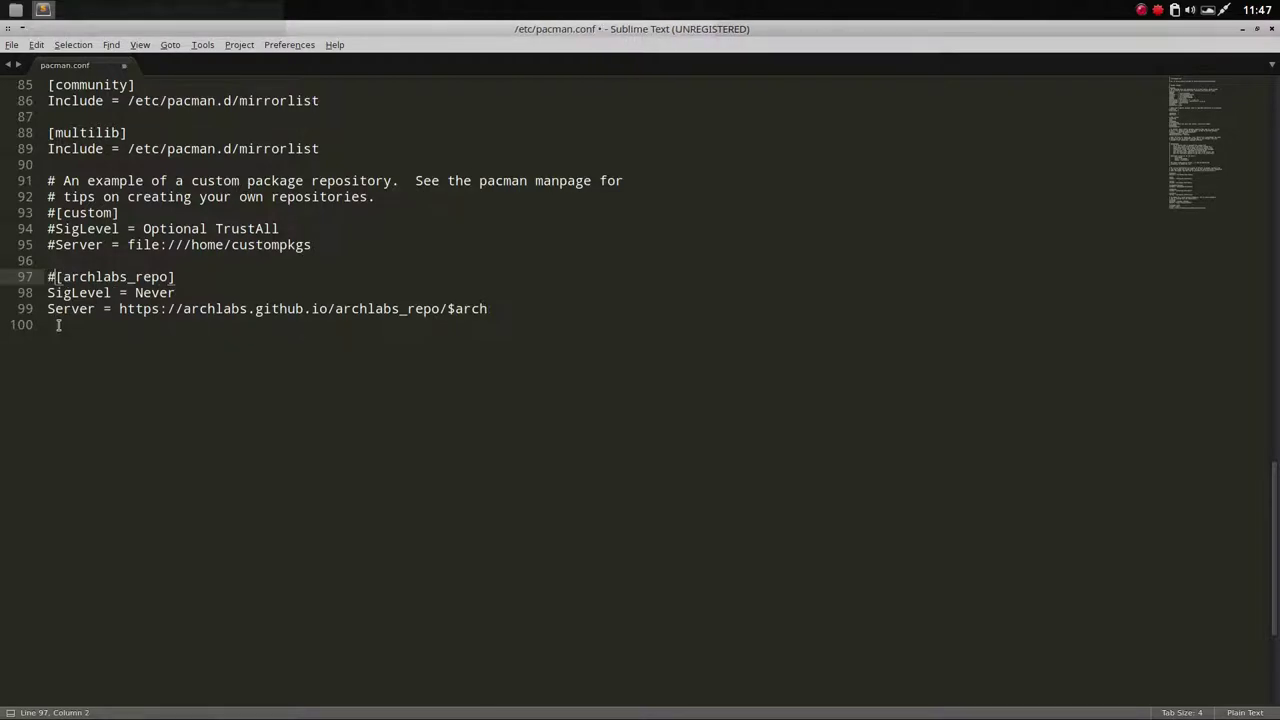
key(Down)
key(Home)
text(#)
key(Down)
key(Home)
text(#)
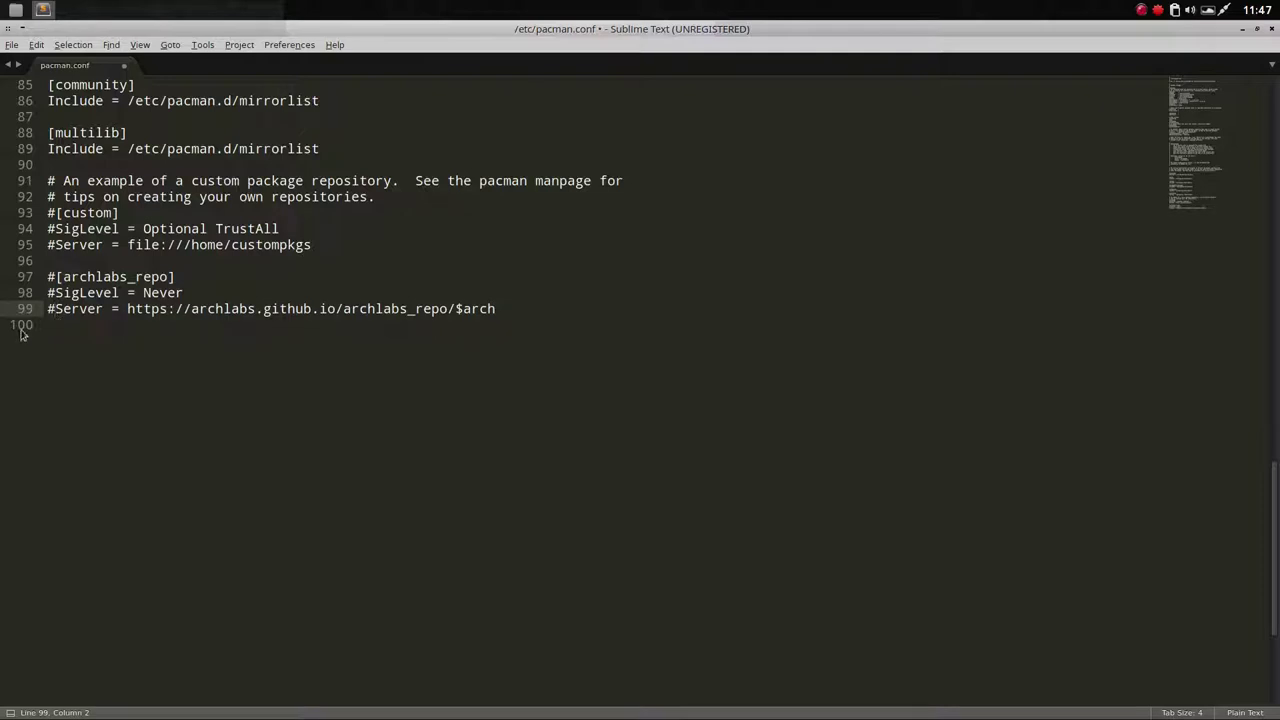
drag(339, 308, 423, 320)
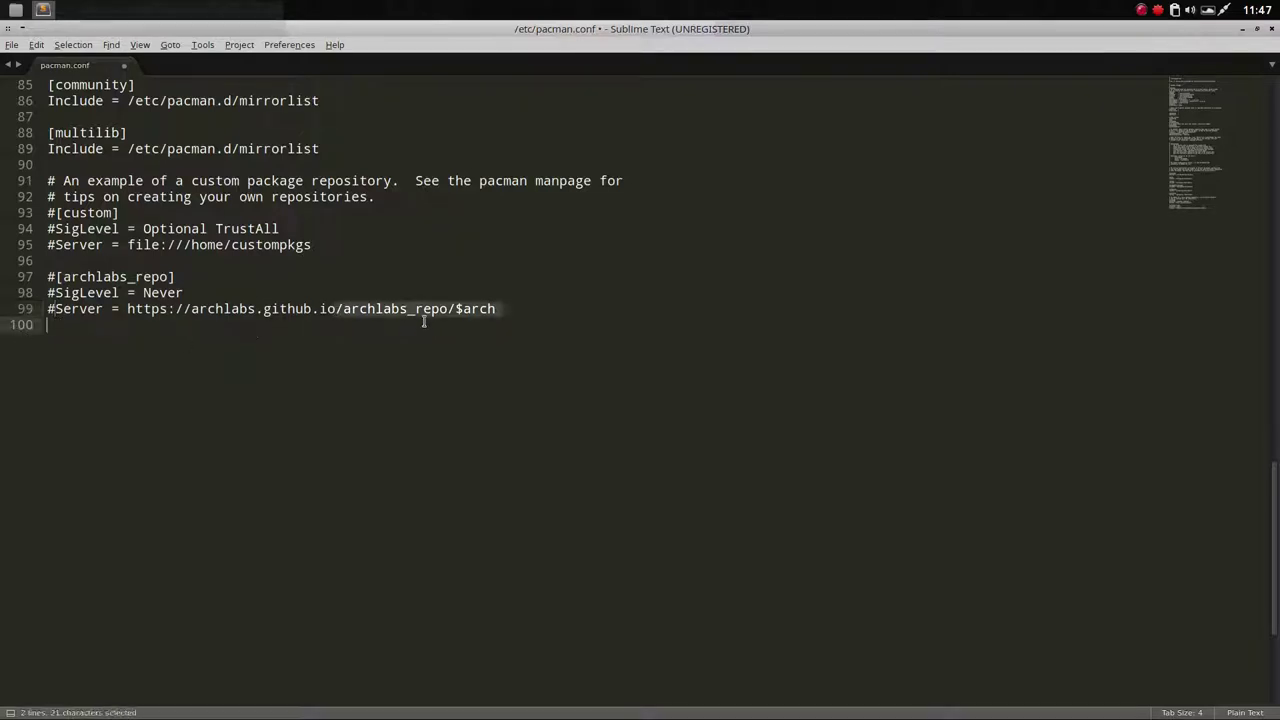
click(316, 349)
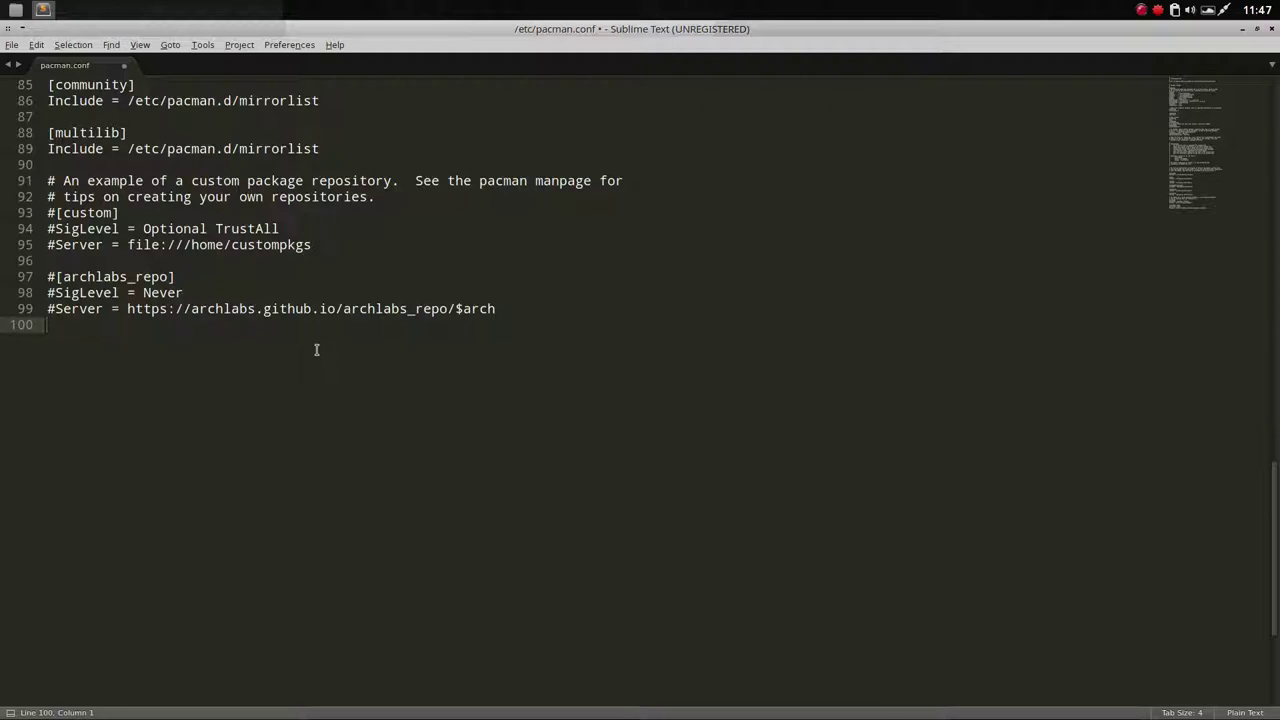
Step: Save pacman.conf, authorizing with the account password, and close the editor and the file manager
key(ctrl+s)
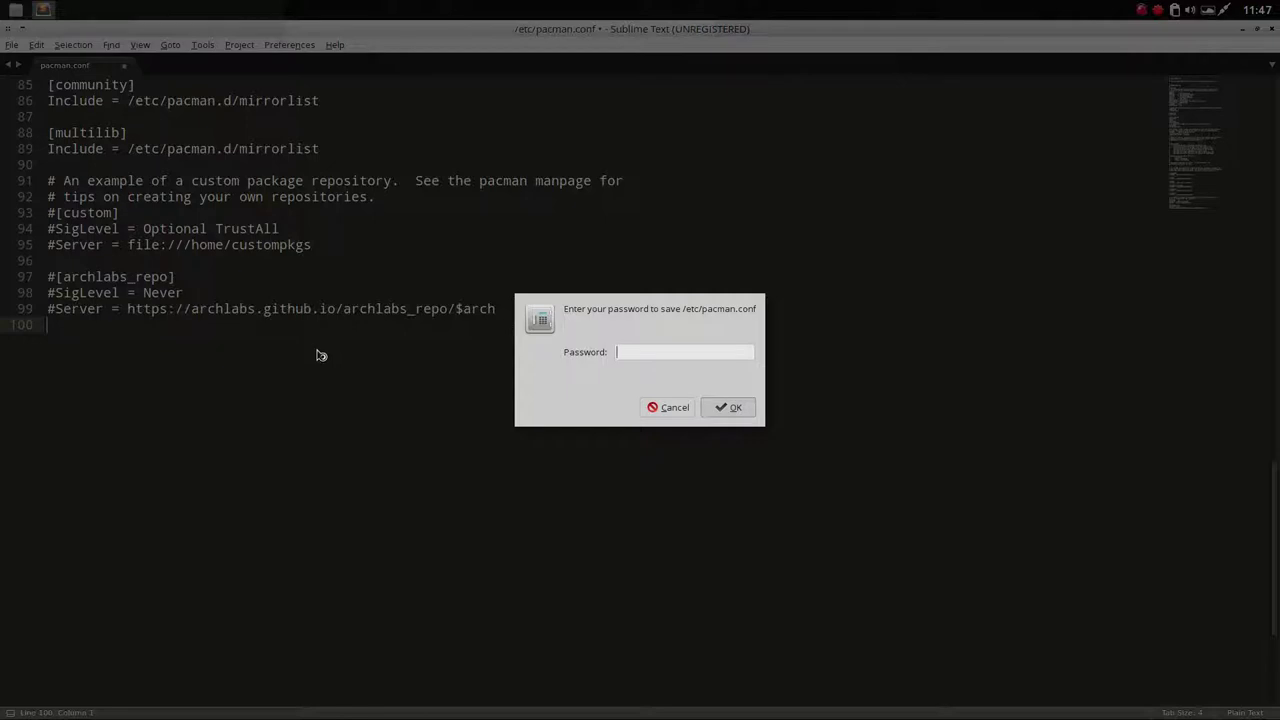
text(*****)
key(Return)
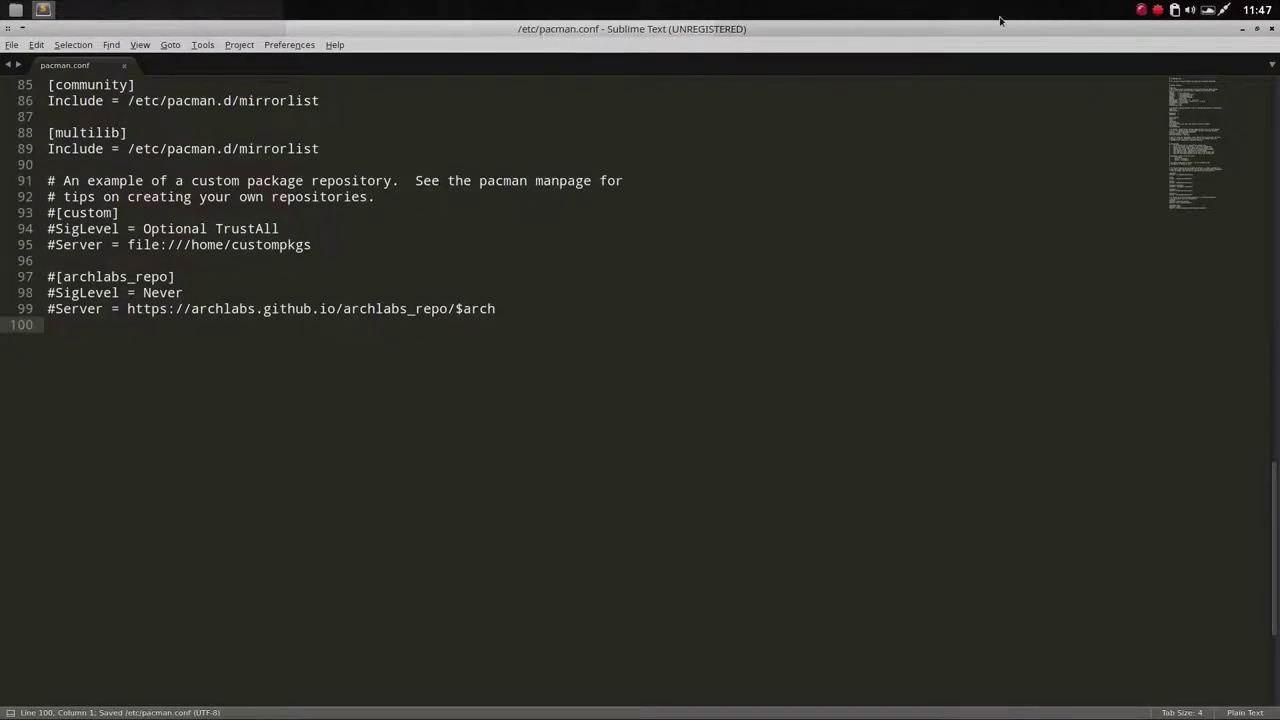
click(1270, 29)
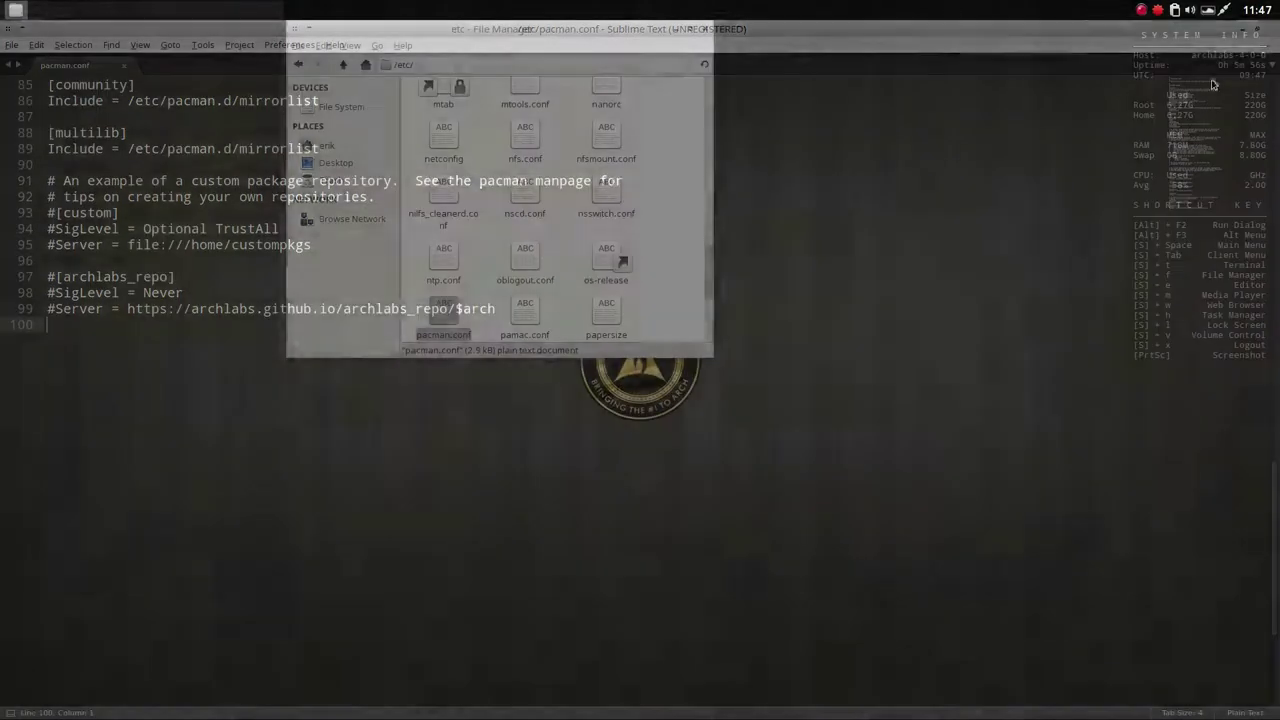
click(705, 28)
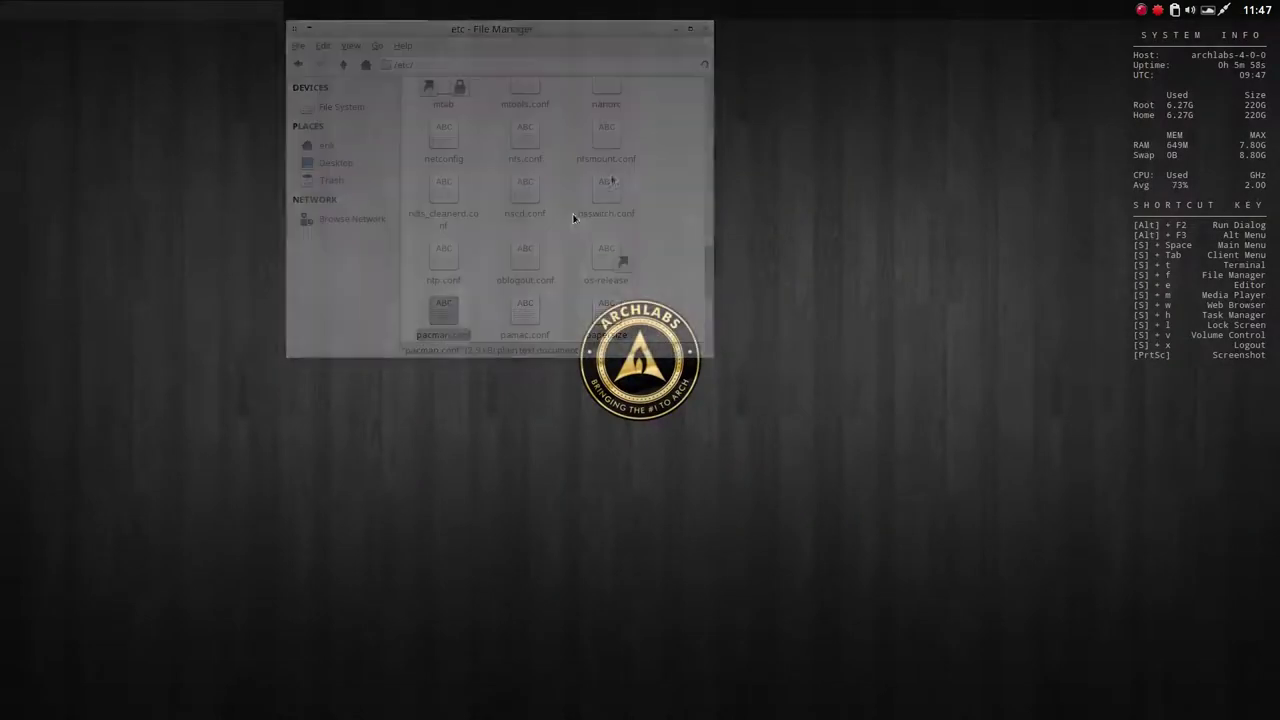
Step: Open a terminal and refresh the package databases with "sudo pacman -Syy", entering the sudo password
right_click(557, 226)
click(580, 96)
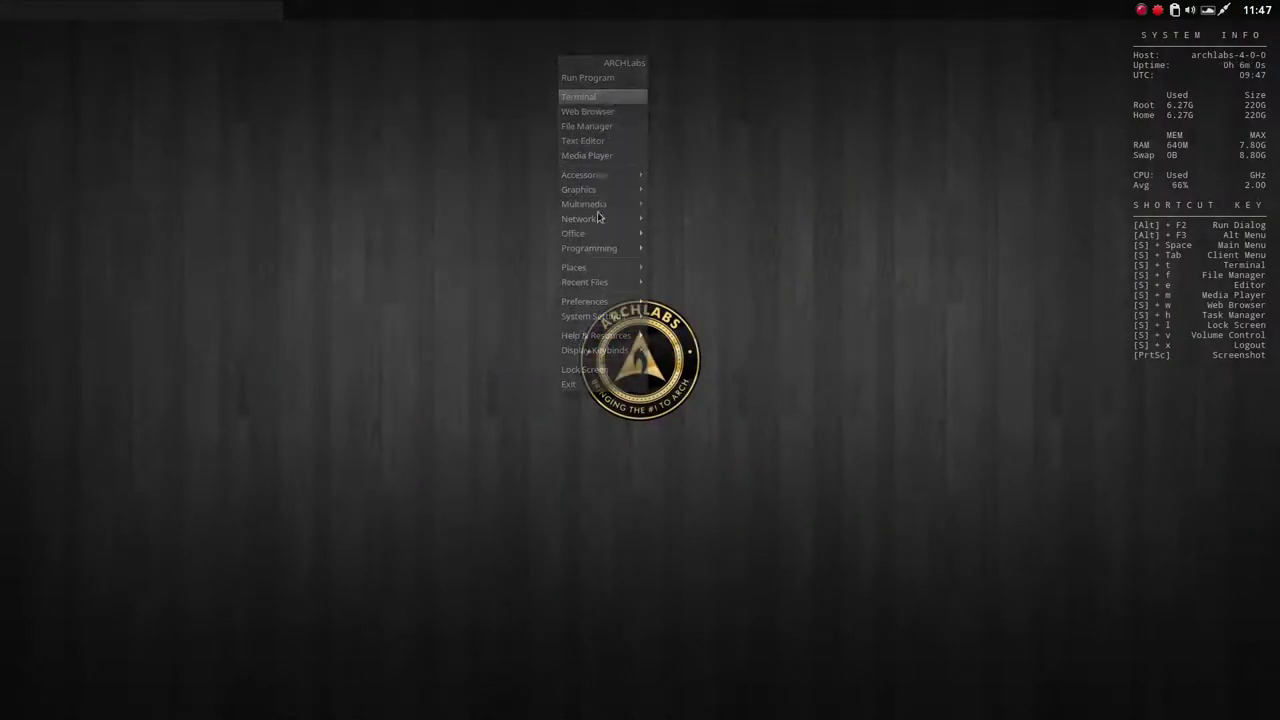
text(sud)
key(BackSpace)
key(BackSpace)
text(iud)
key(BackSpace)
key(BackSpace)
key(BackSpace)
key(BackSpace)
text(sudo )
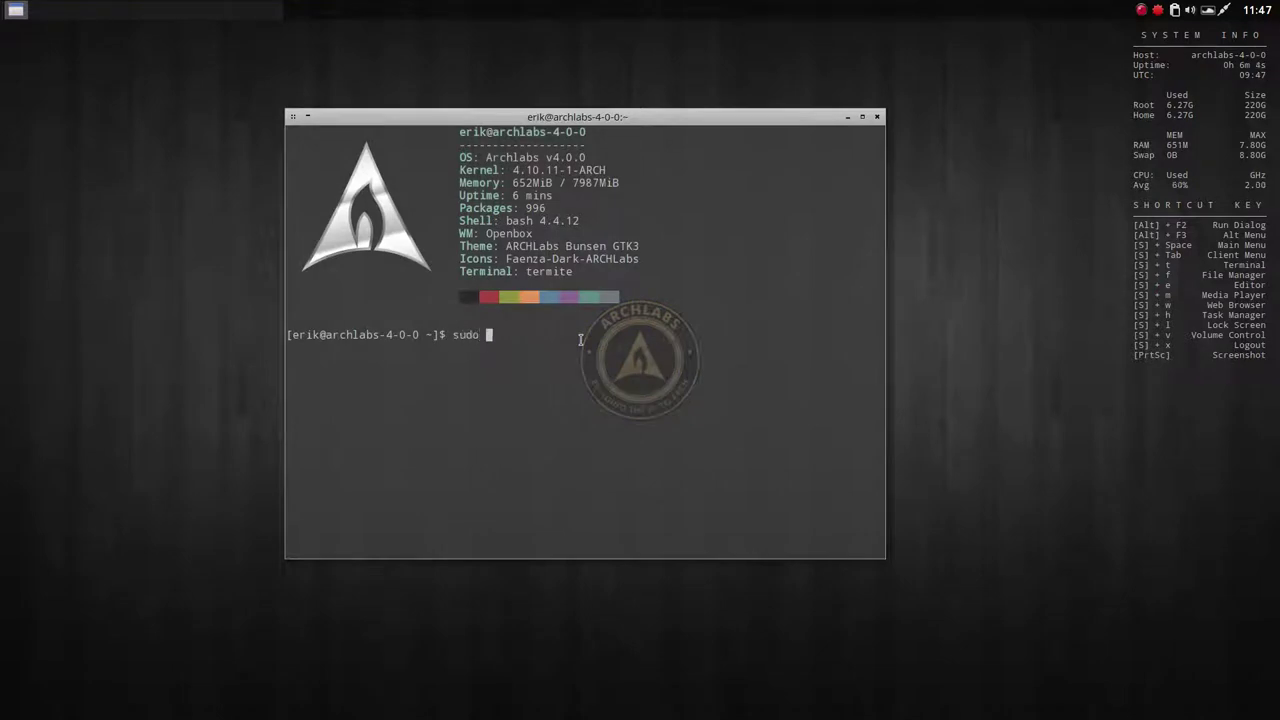
text(pacman -Syy)
key(Return)
key(Return)
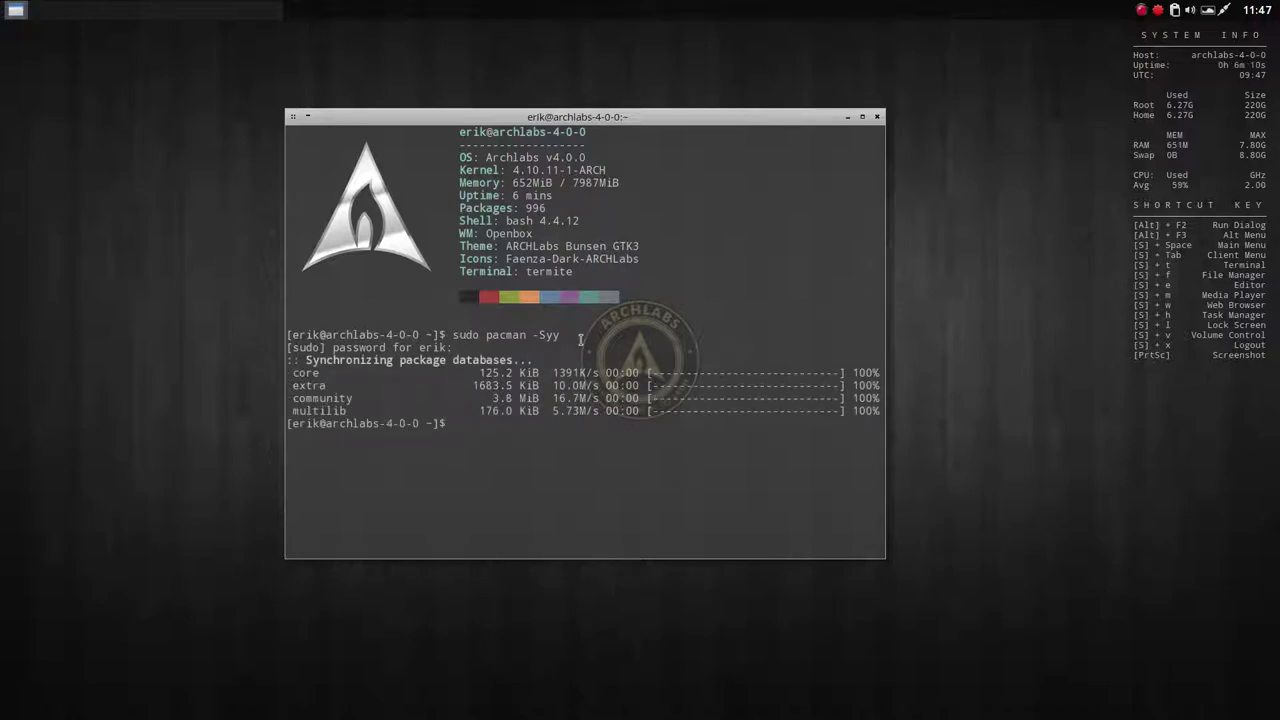
drag(352, 414, 281, 373)
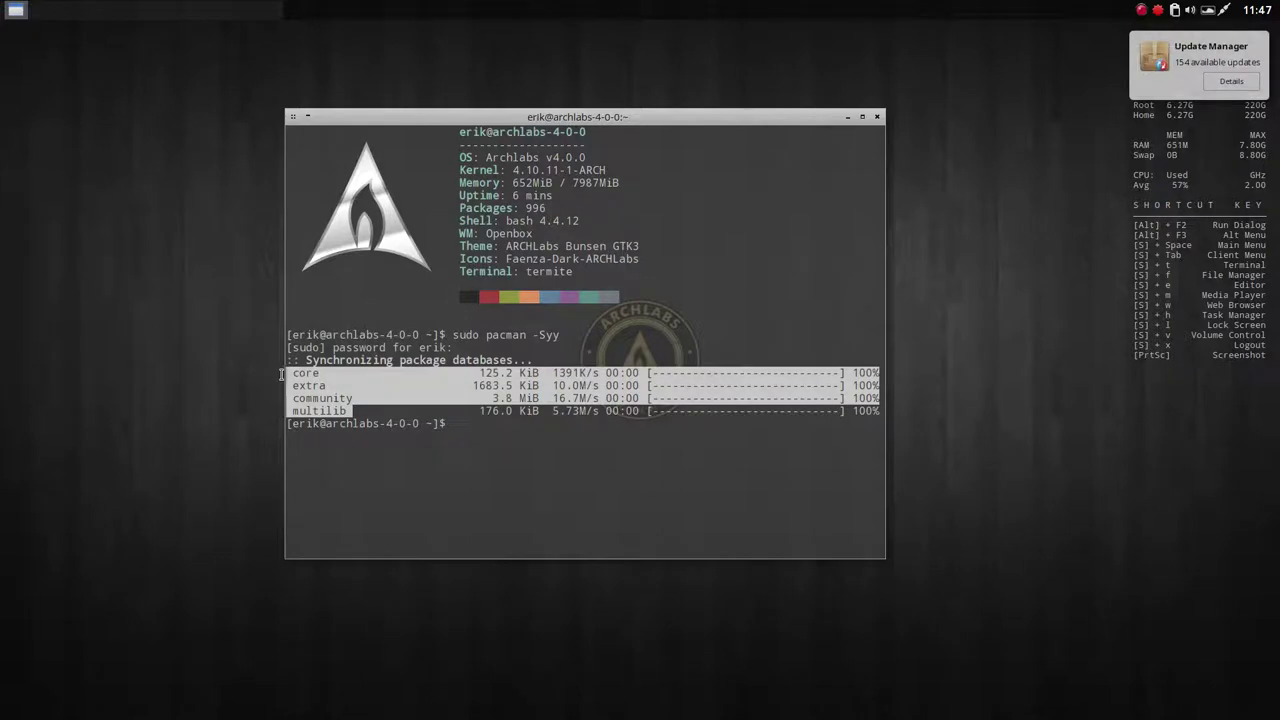
click(399, 443)
Step: Run "packer archlabs" in the terminal, maximize the window and check which repository the listed packages come from
text(packer )
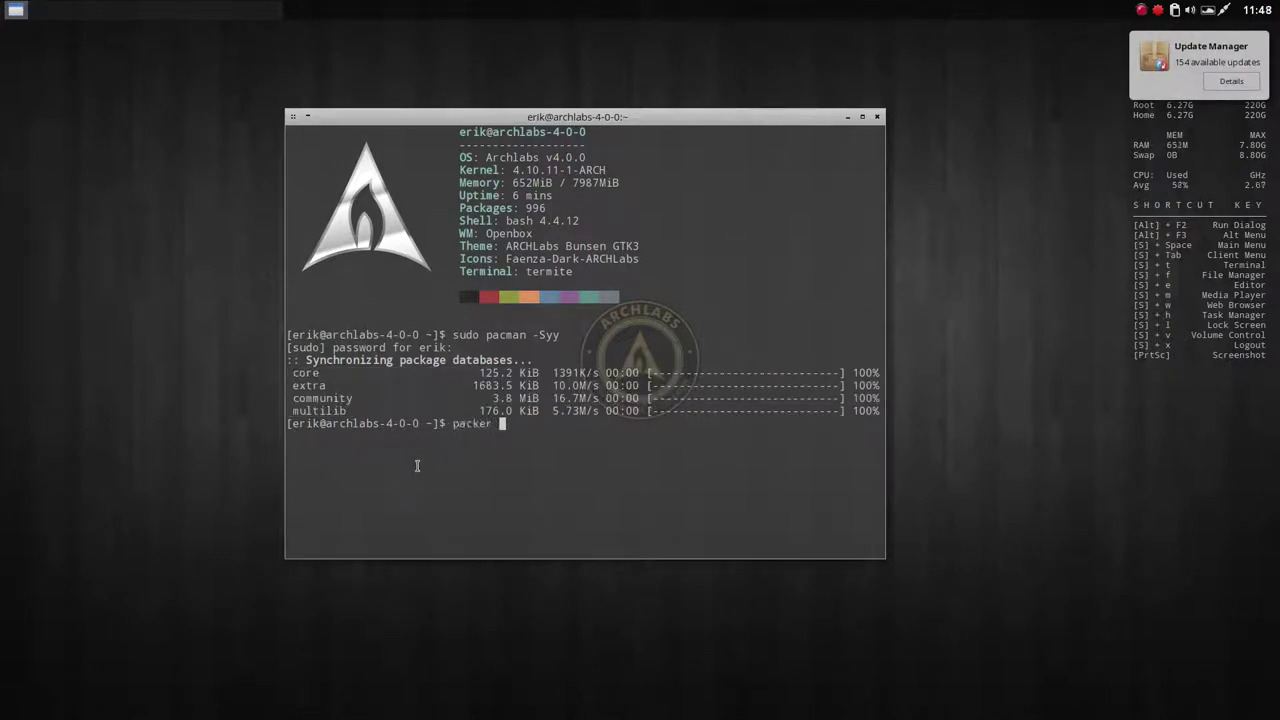
text(archlabs)
key(Return)
click(862, 116)
drag(393, 612, 2, 370)
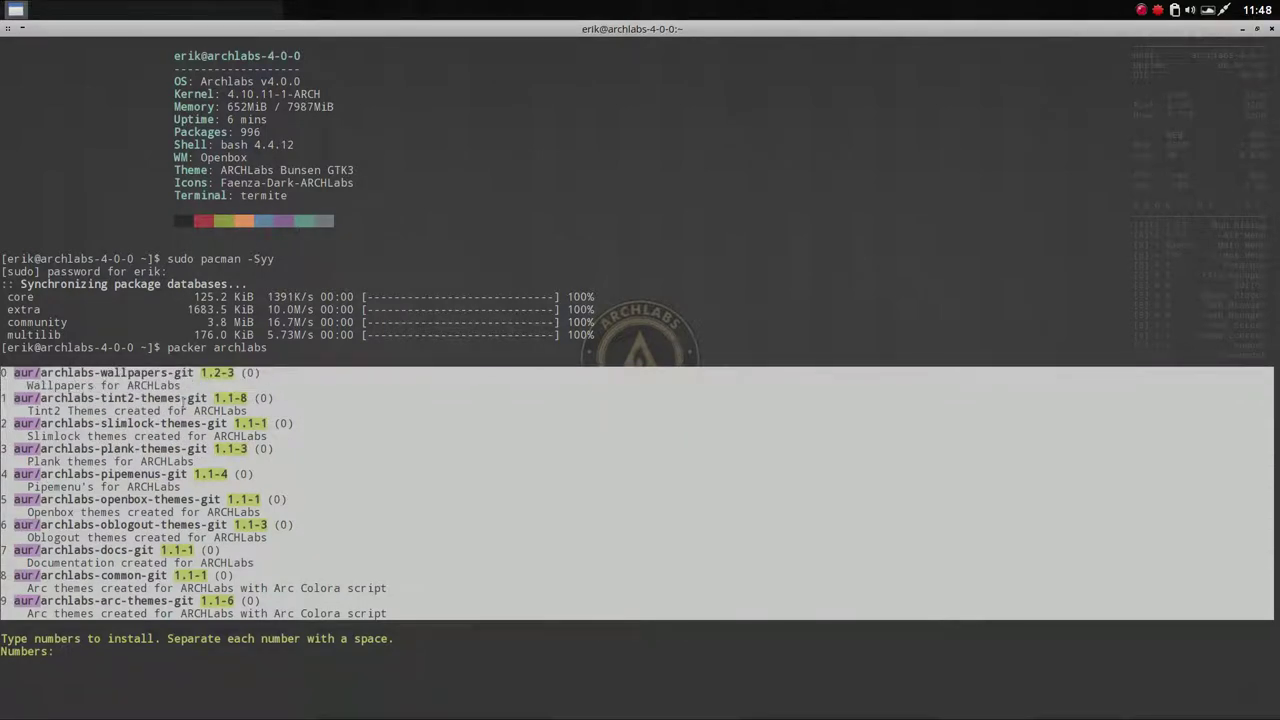
click(236, 361)
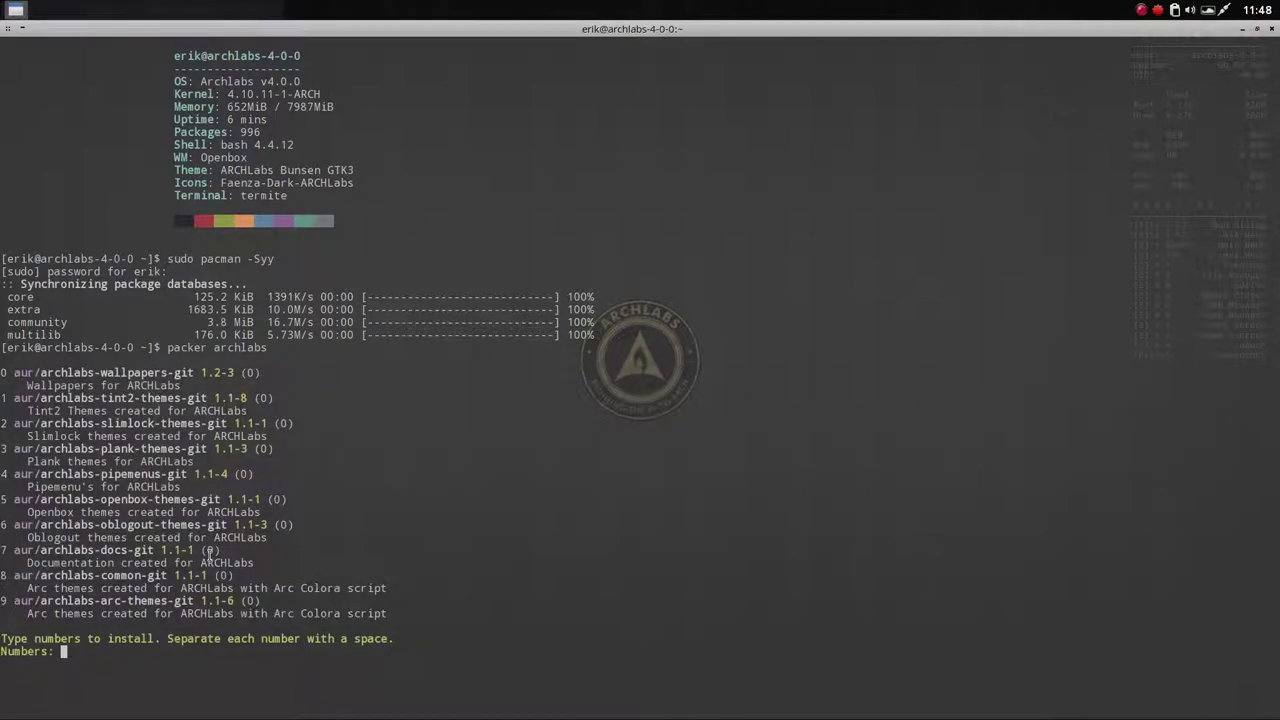
Step: Install package 0, archlabs-wallpapers-git, from the AUR list, declining to edit its PKGBUILD and accepting the installation
text(0)
key(Return)
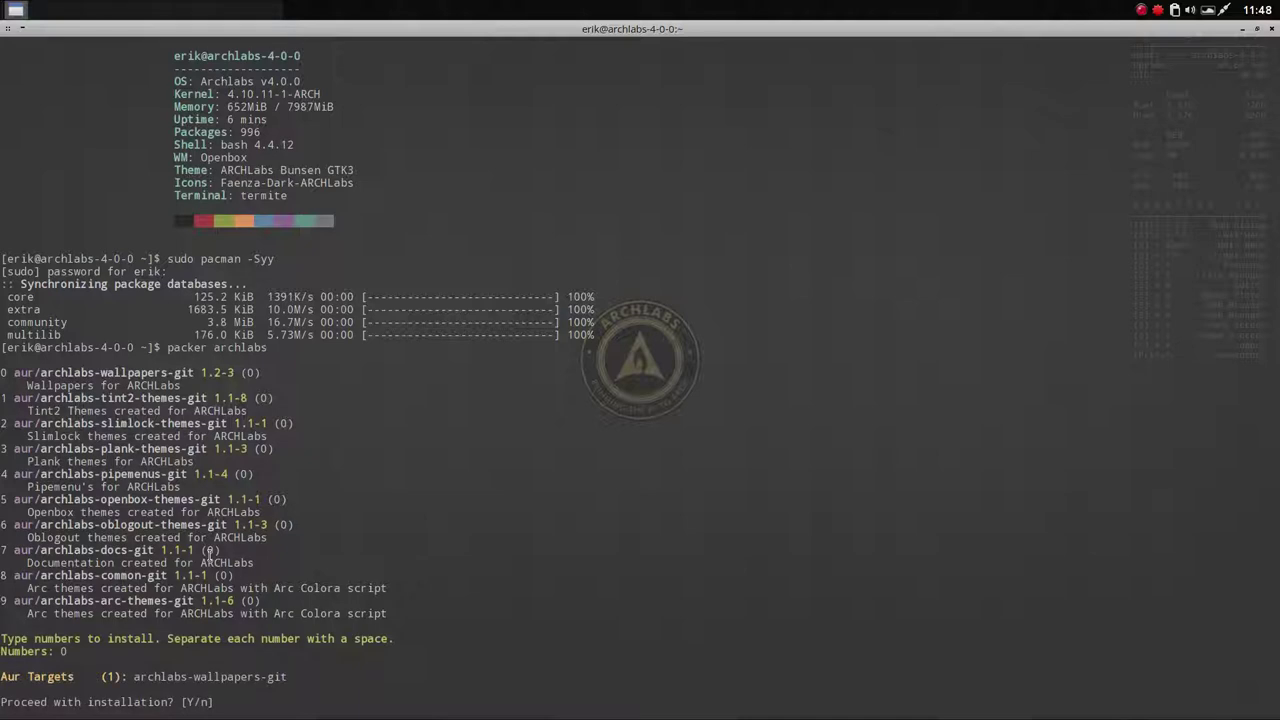
text(y)
key(Return)
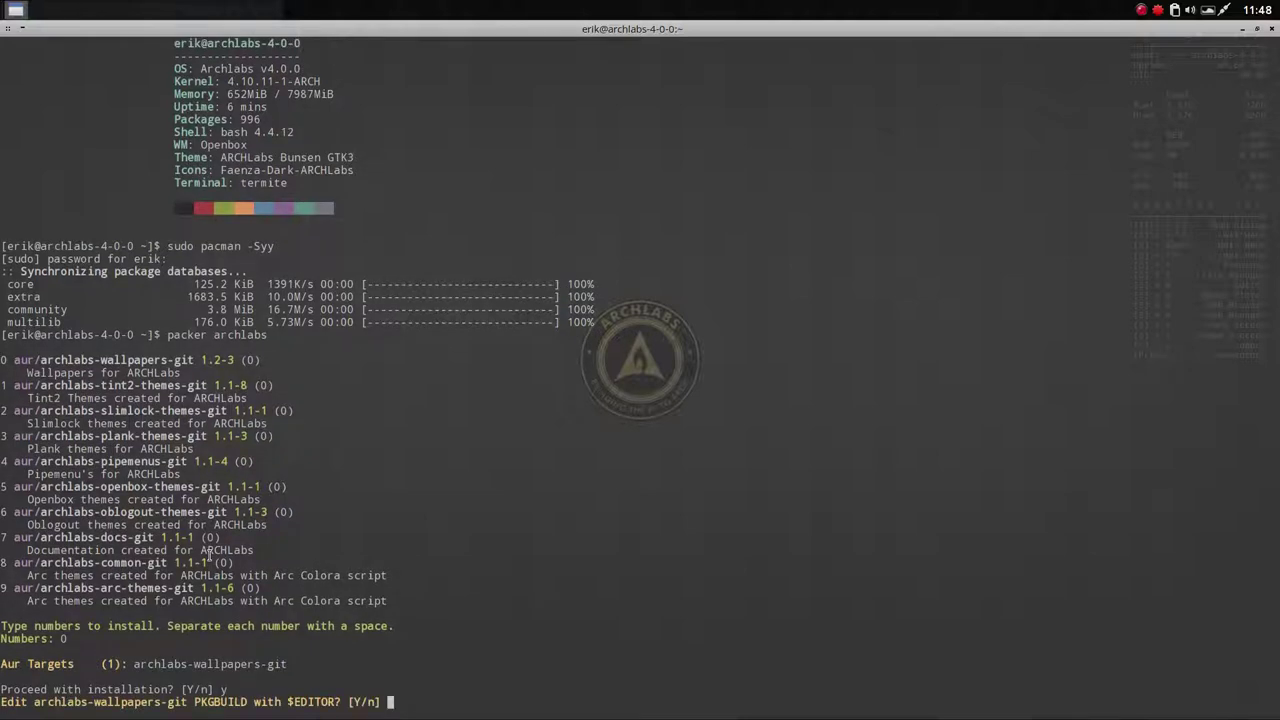
text(n)
key(Return)
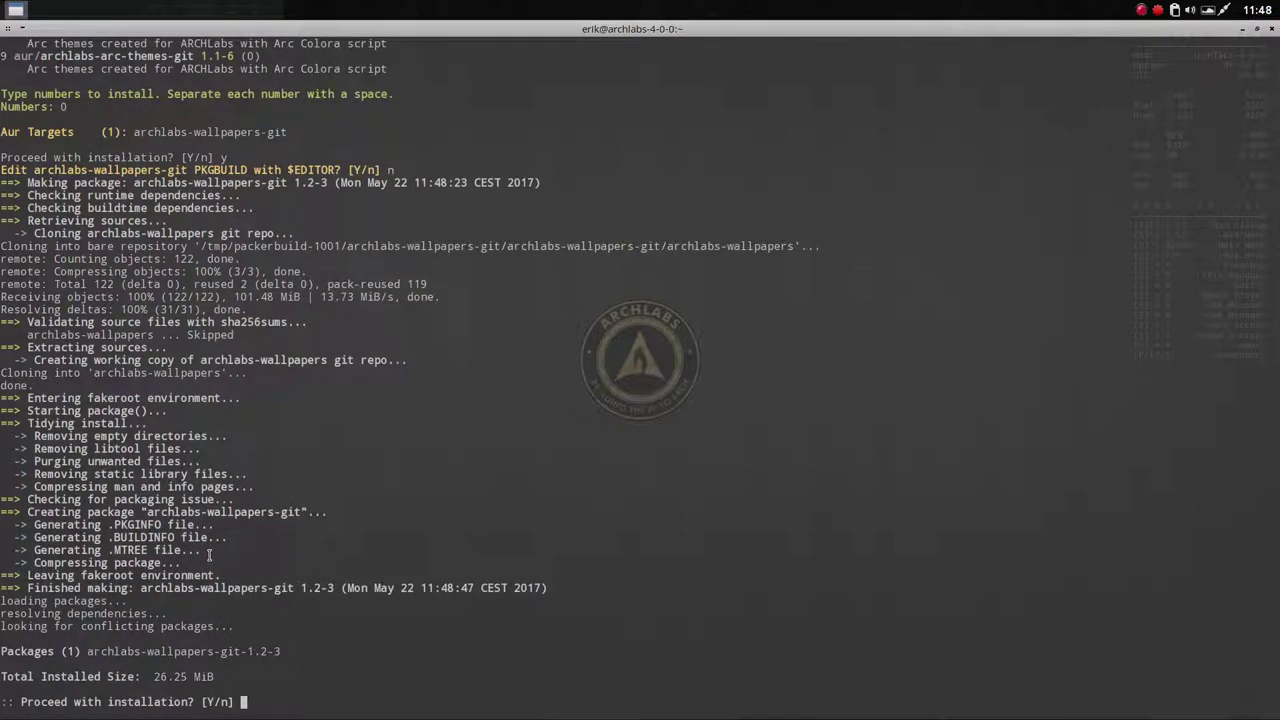
text(y)
key(Return)
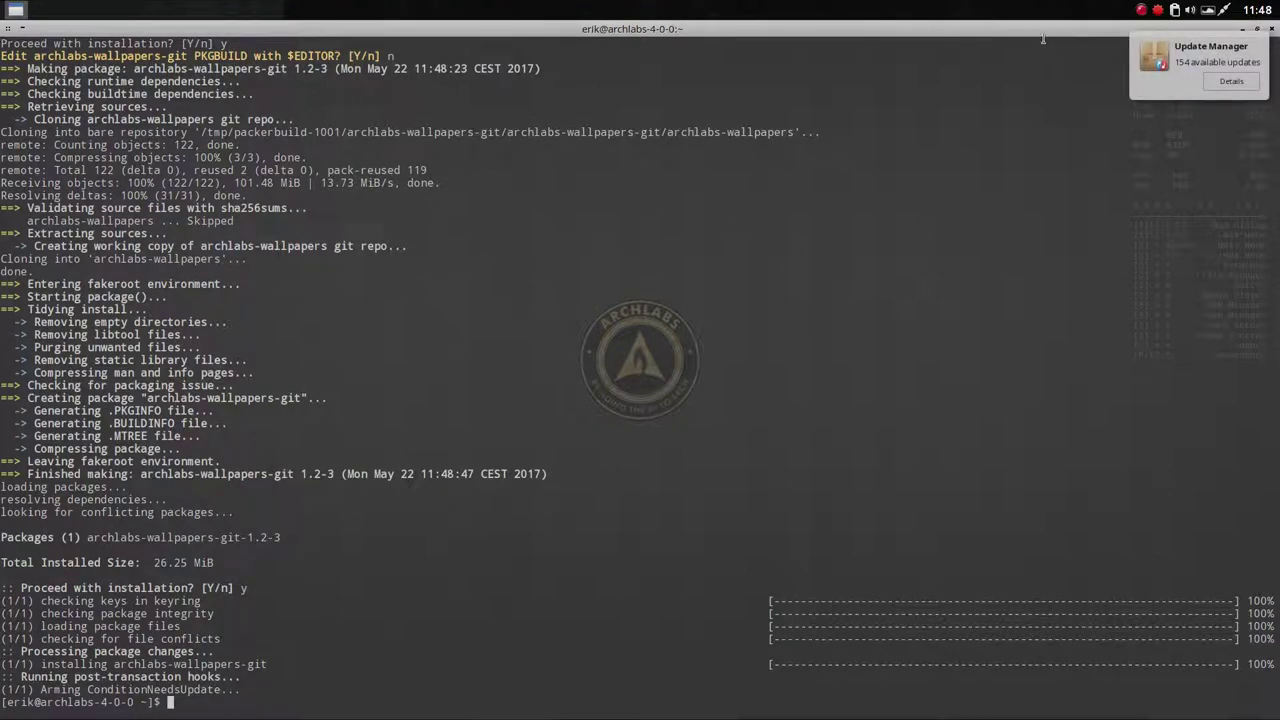
Step: Tile the terminal to half the screen and open /usr/share/backgrounds/archlabs in a file manager
key(super+Left)
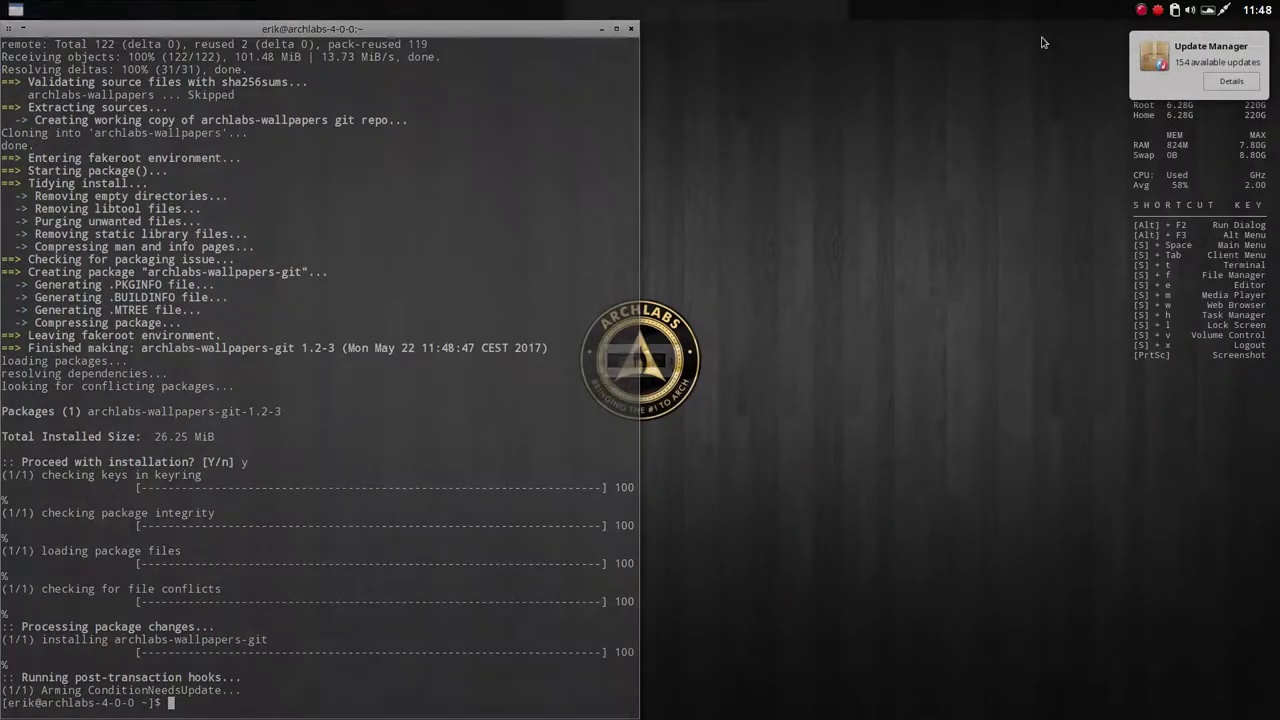
right_click(926, 34)
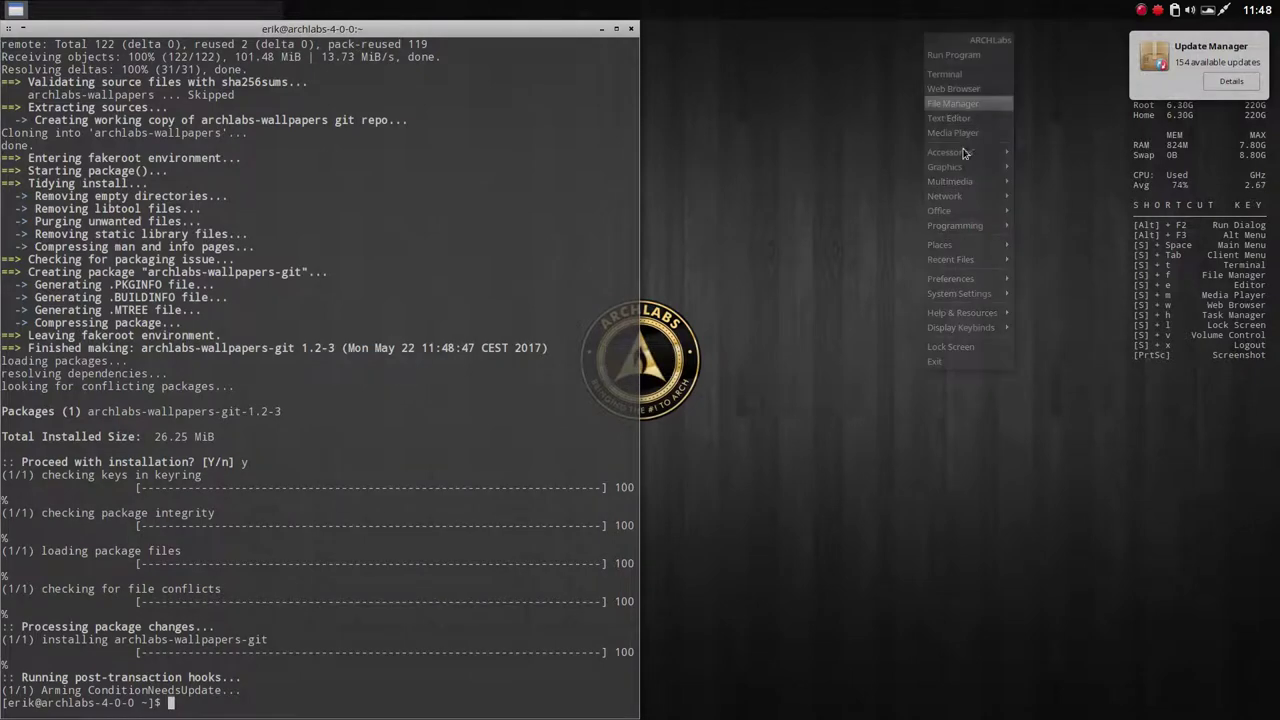
click(953, 103)
click(790, 107)
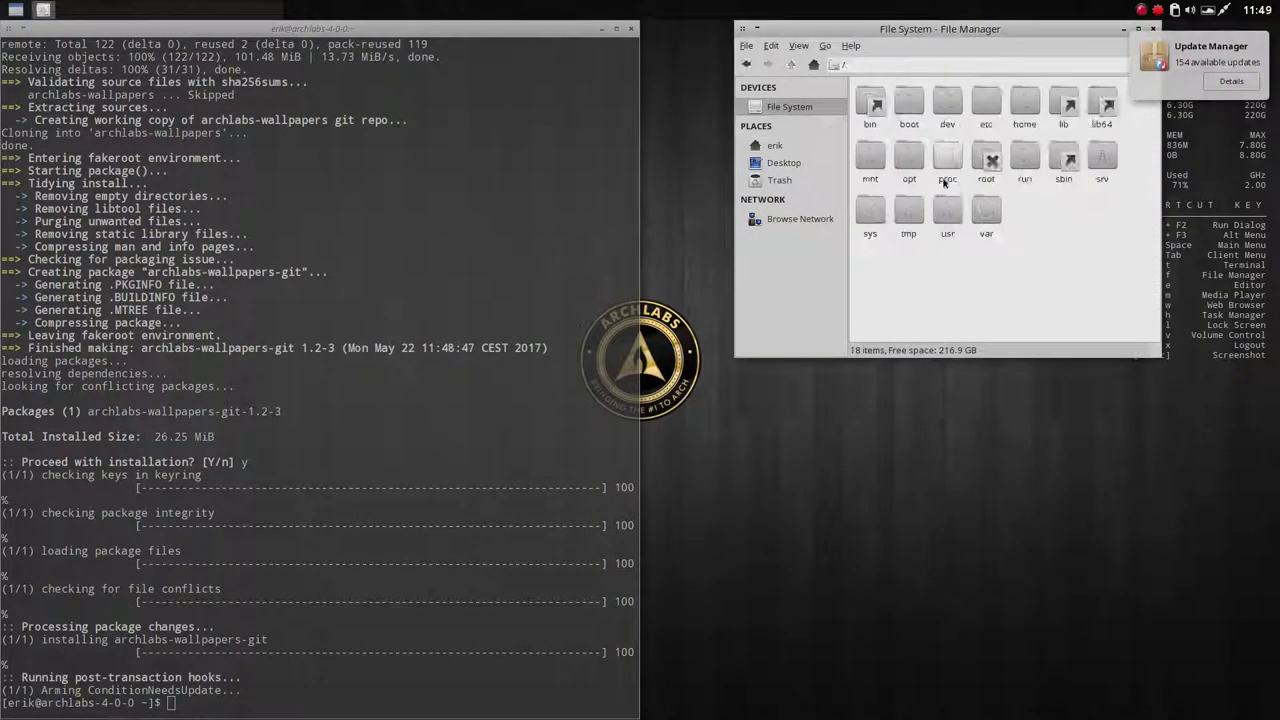
double_click(948, 212)
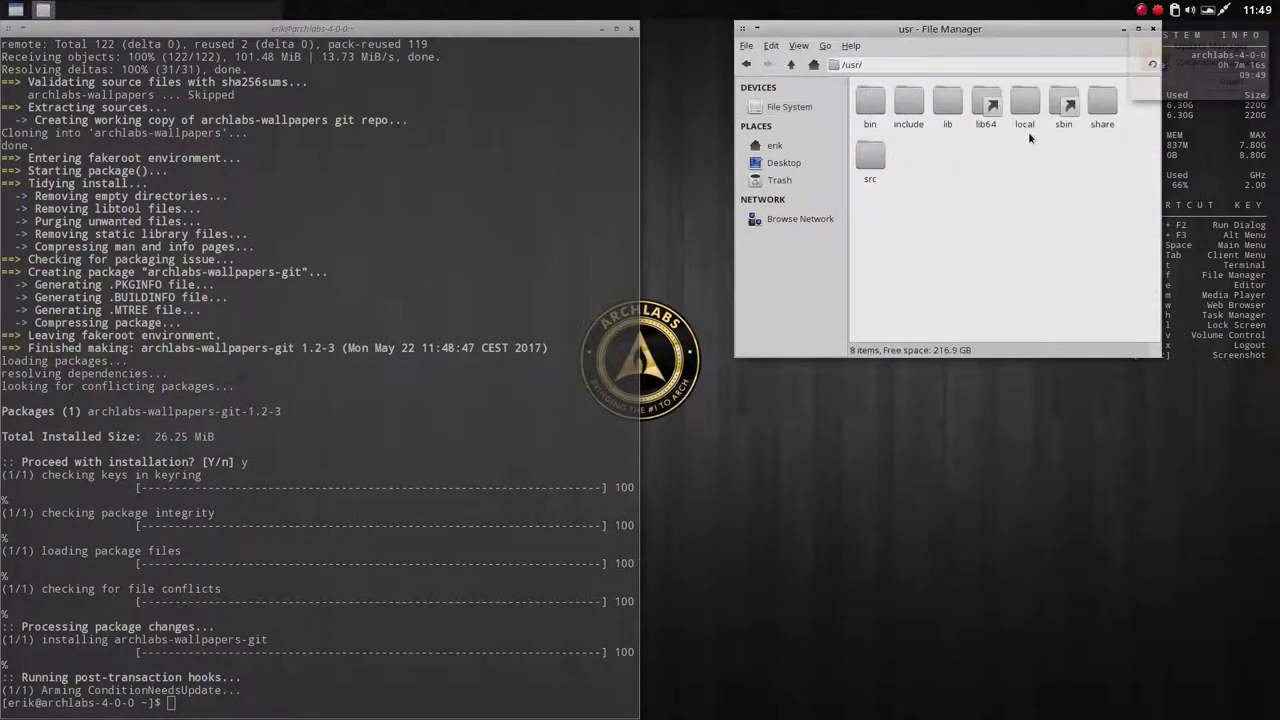
double_click(1102, 103)
scroll(1049, 121, down, 2)
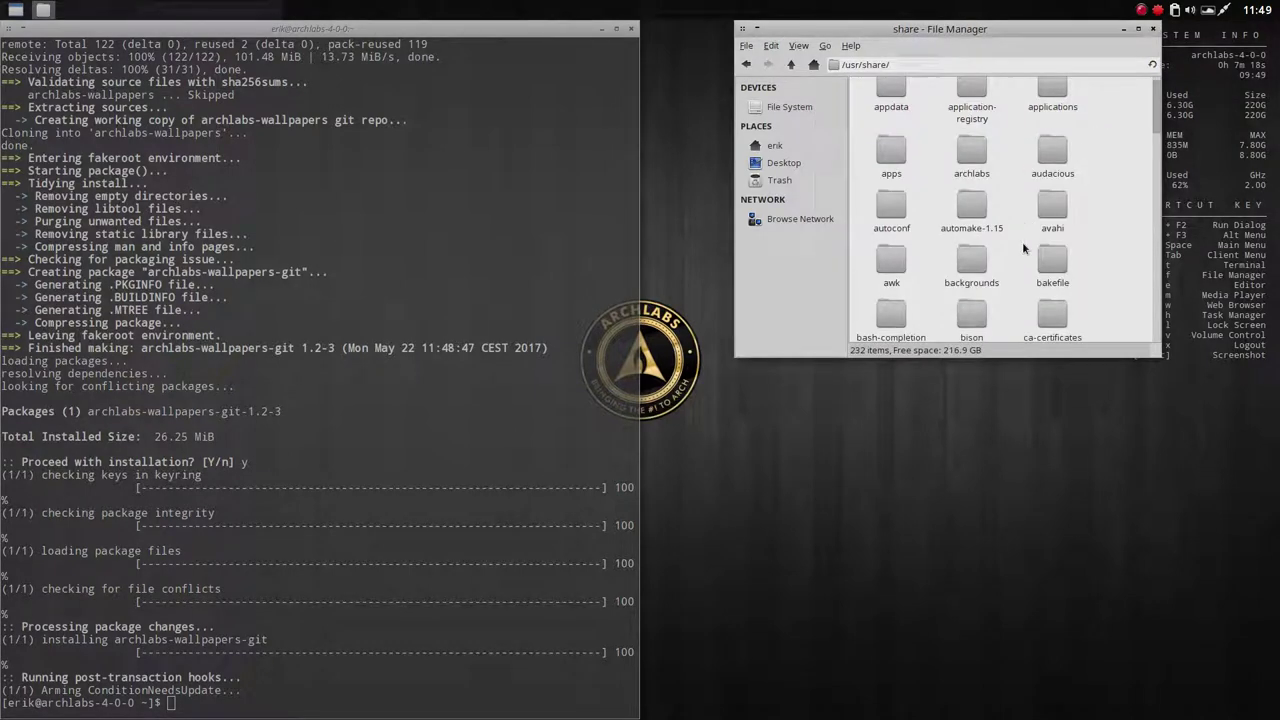
double_click(968, 263)
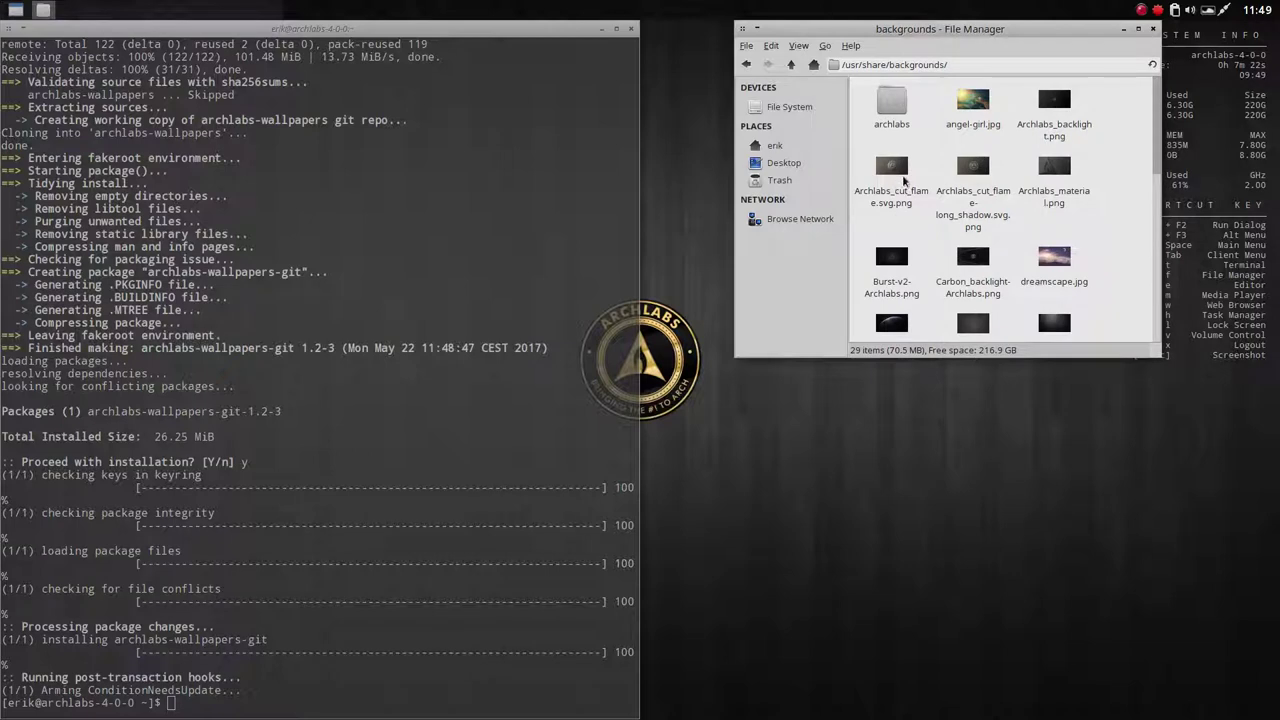
double_click(892, 103)
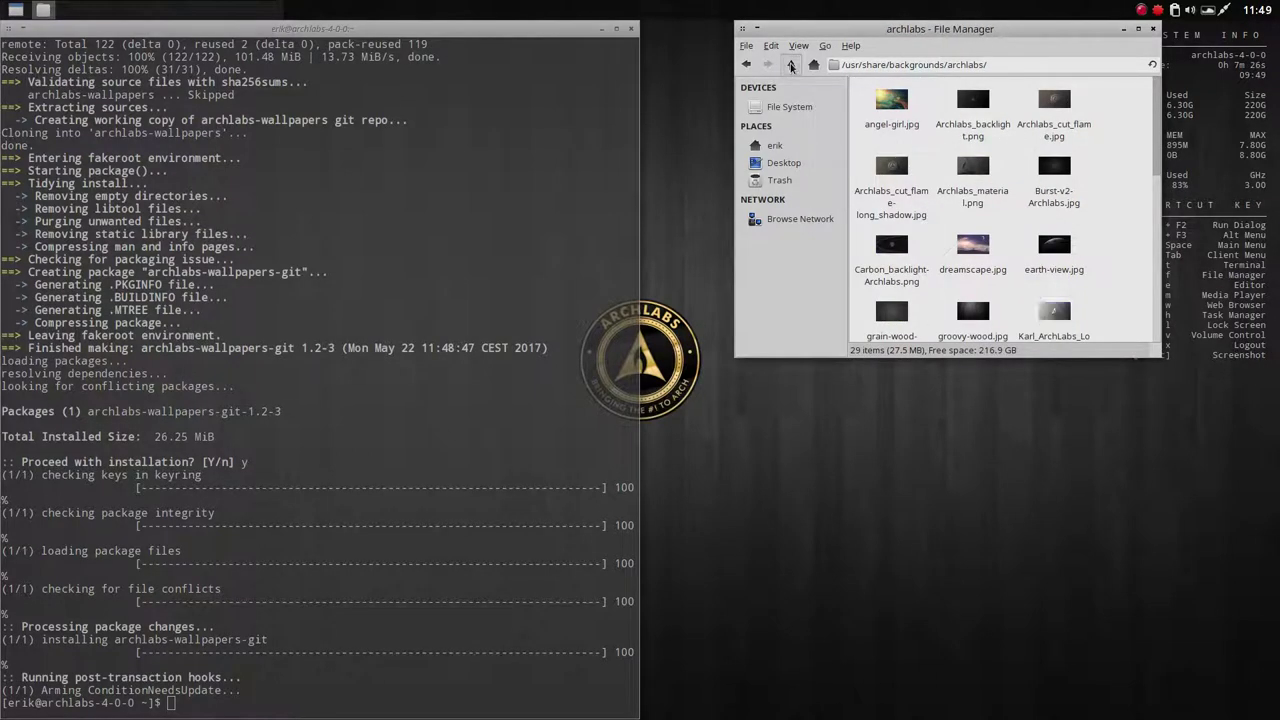
Step: Go back to /usr/share/backgrounds, enlarge the window and open the folder as root, entering the administrative password
key(BackSpace)
drag(1160, 356, 1188, 616)
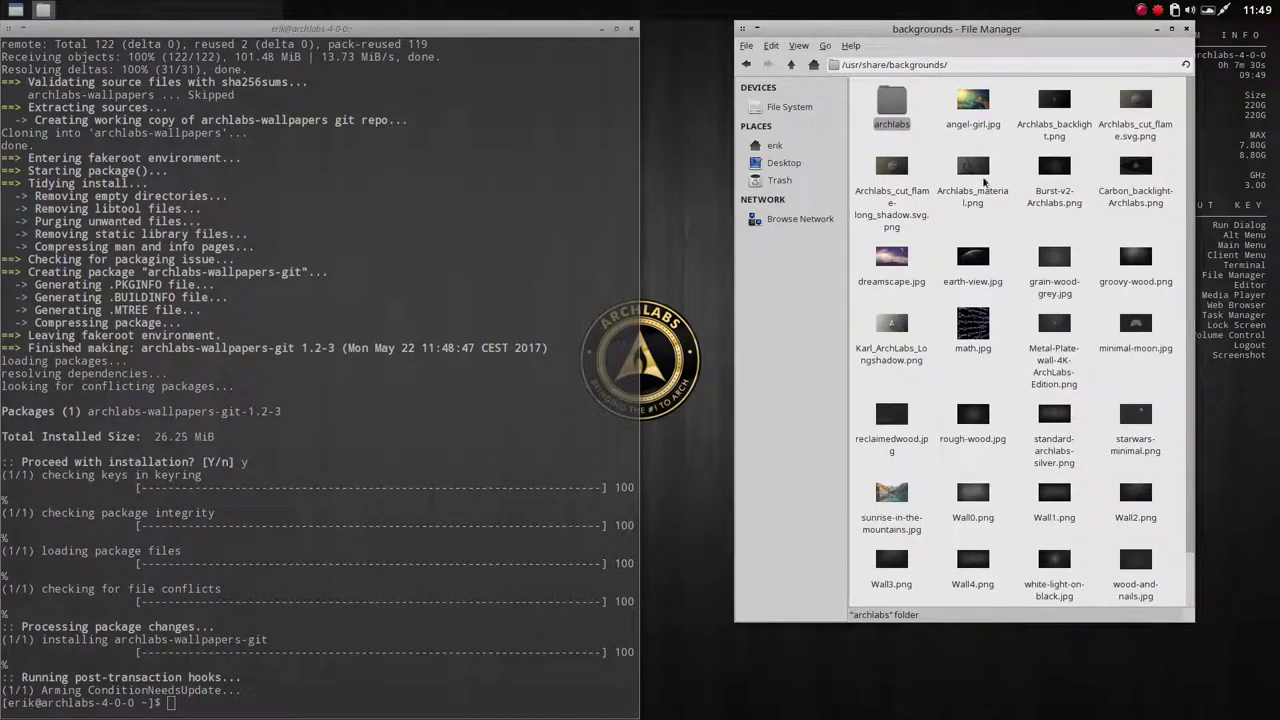
right_click(936, 305)
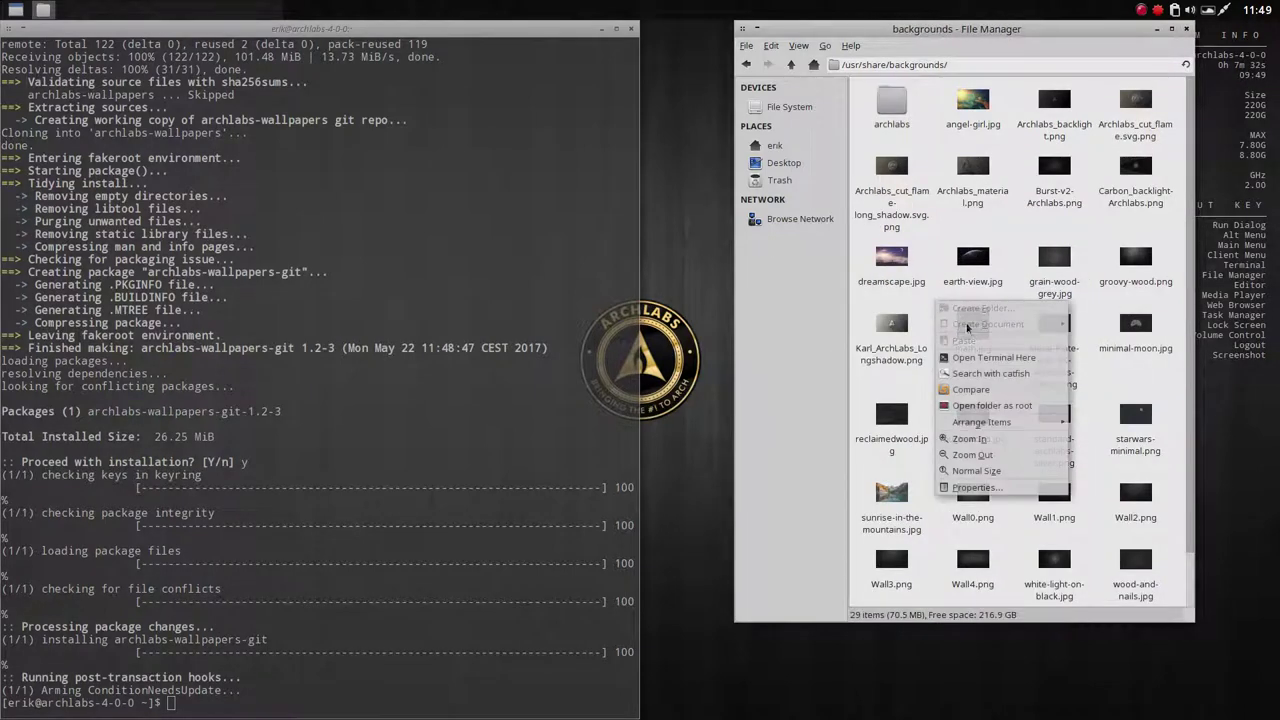
click(985, 410)
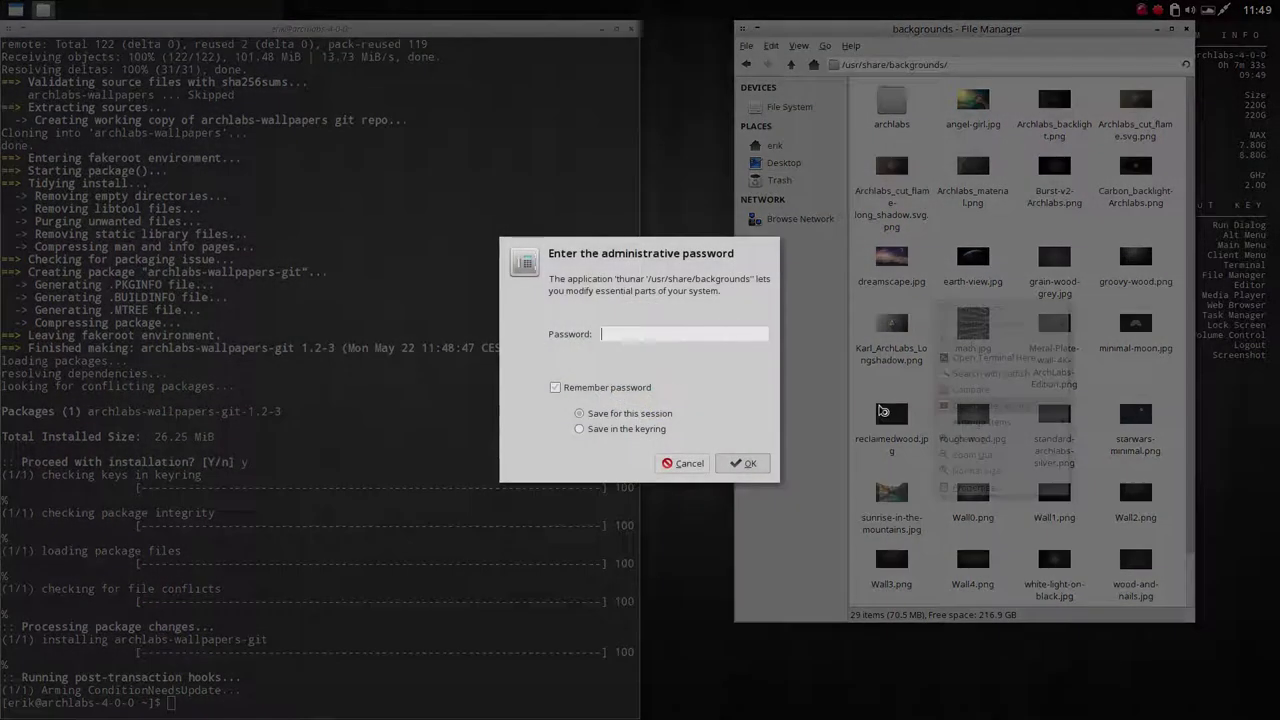
text(****)
key(Return)
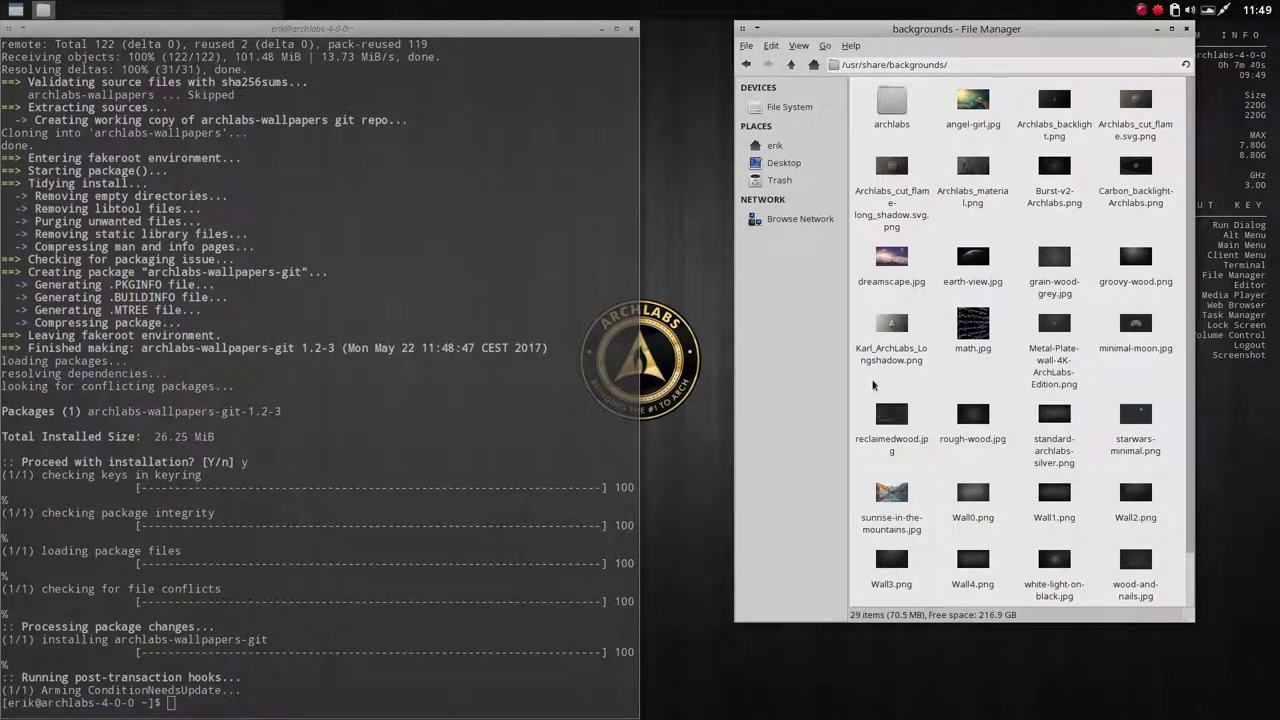
Step: Review the loose wallpaper files beside the archlabs folder, selecting all of them and then only Wall4.png
click(975, 128)
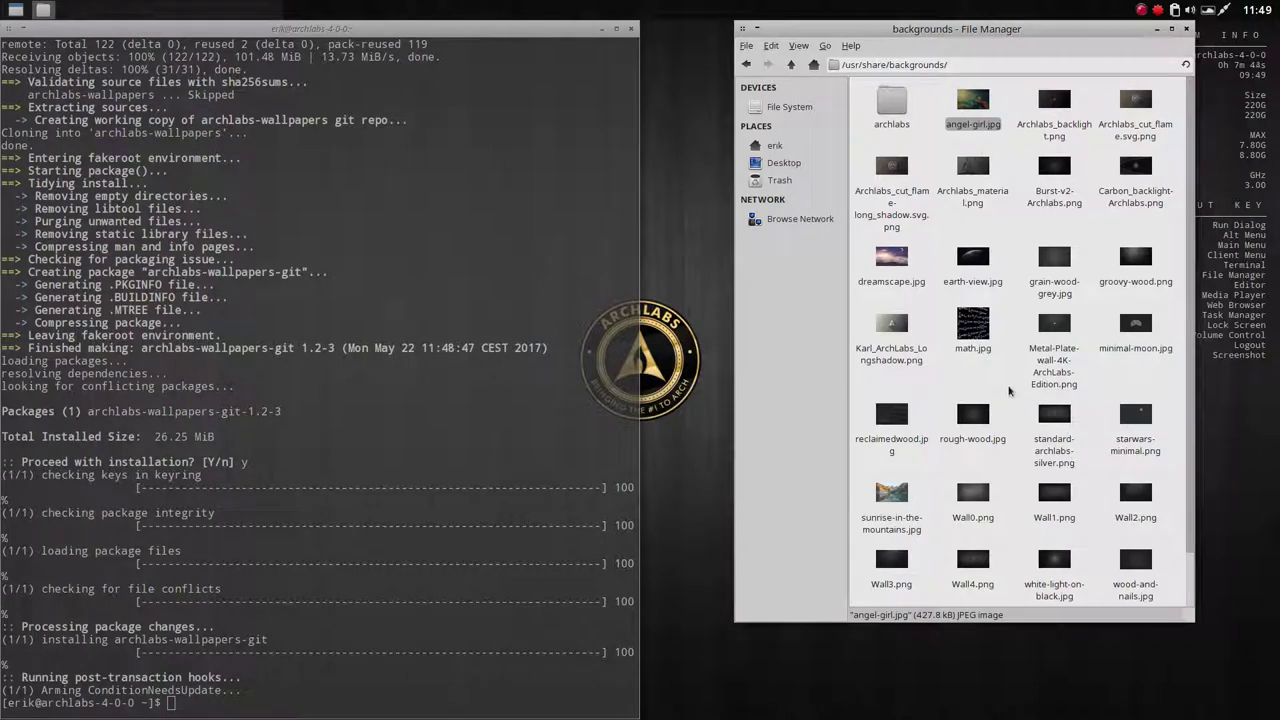
scroll(1012, 398, down, 1)
key(ctrl+a)
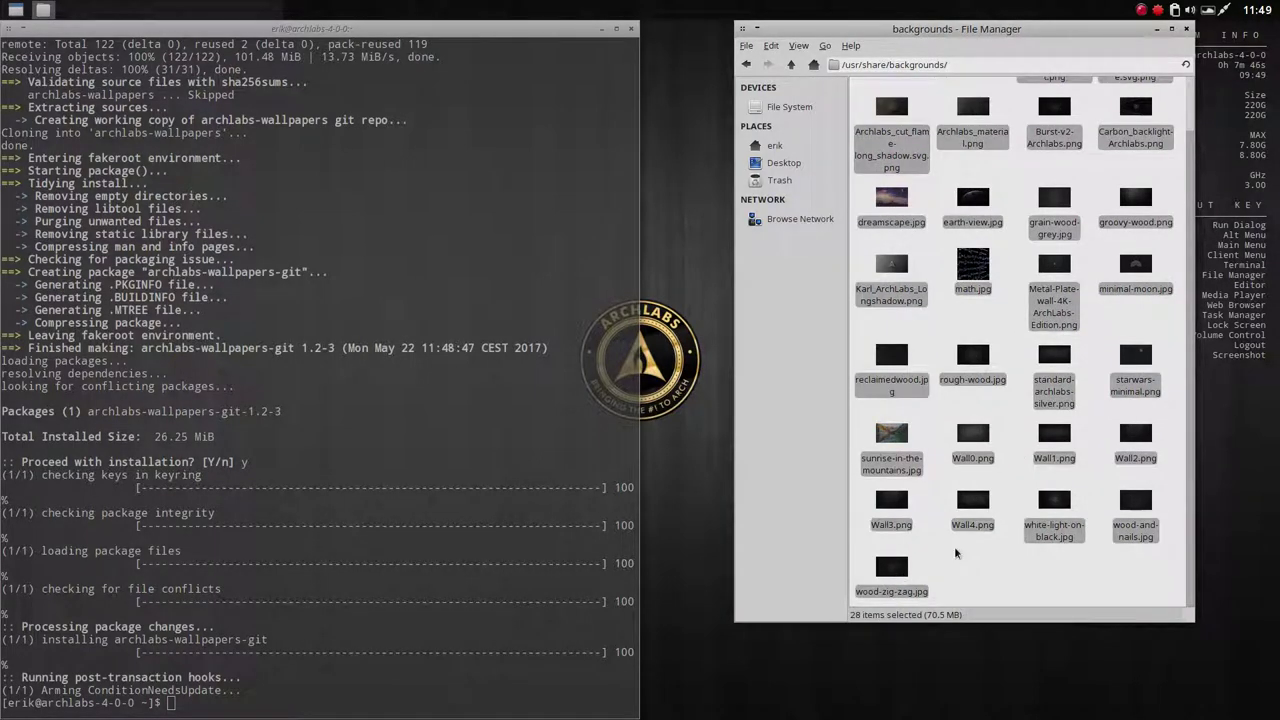
scroll(955, 553, up, 1)
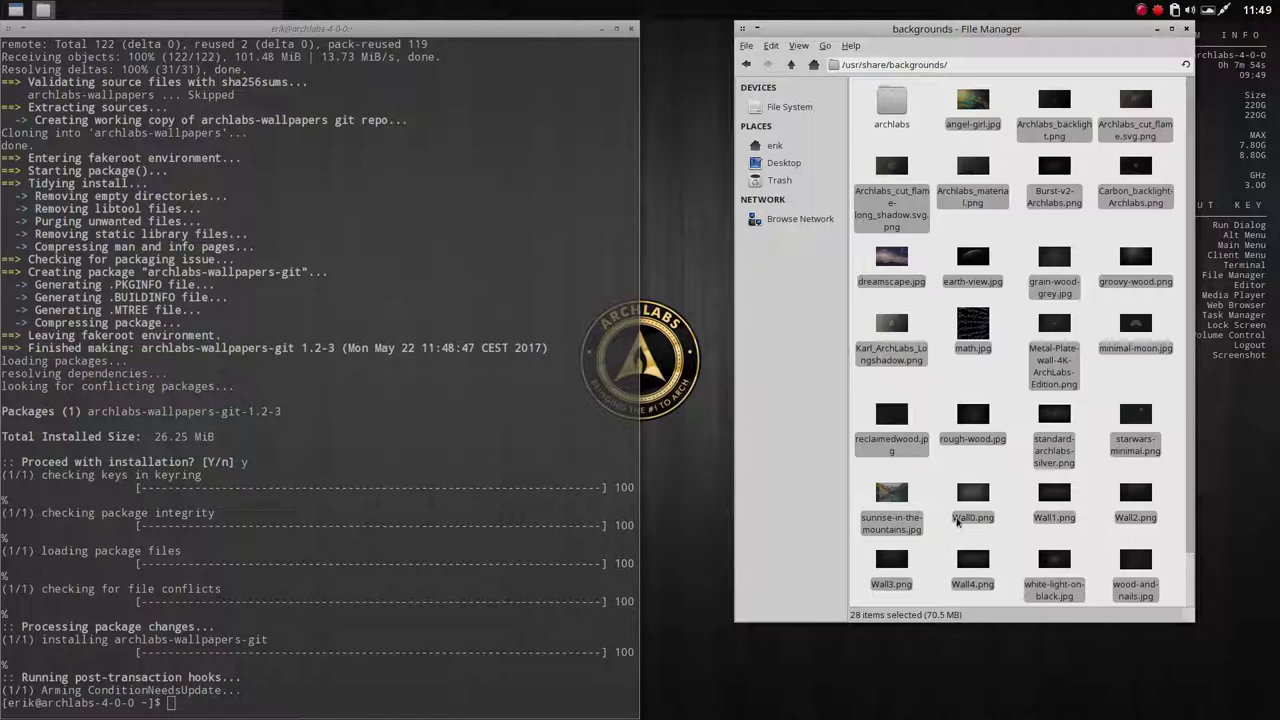
click(981, 598)
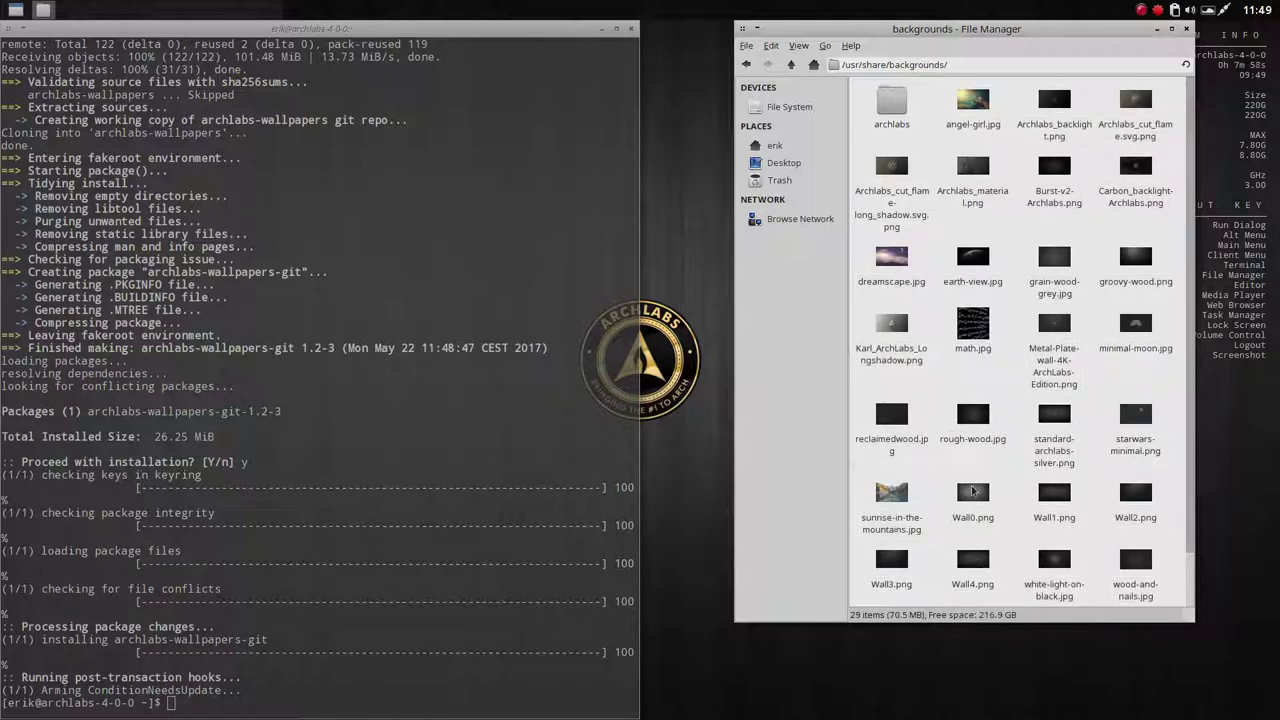
click(967, 595)
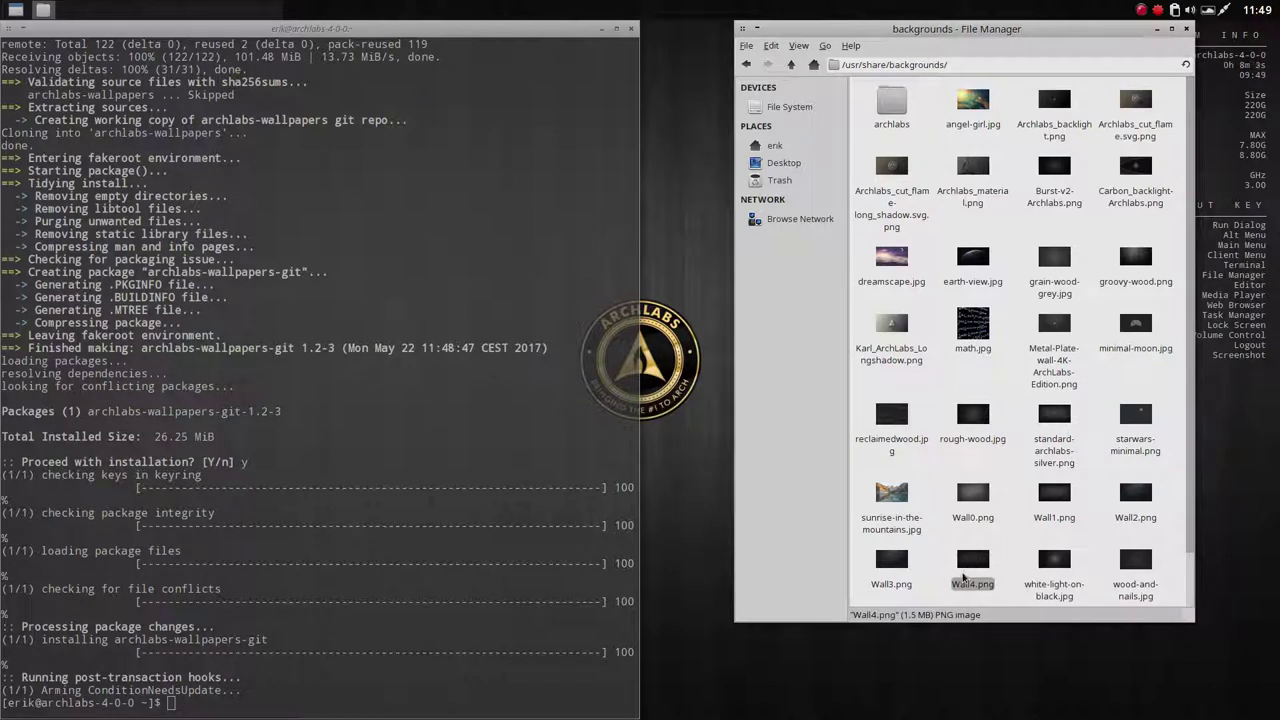
Step: Open the archlabs subfolder and locate Wall4.png among its wallpapers
click(900, 106)
double_click(905, 108)
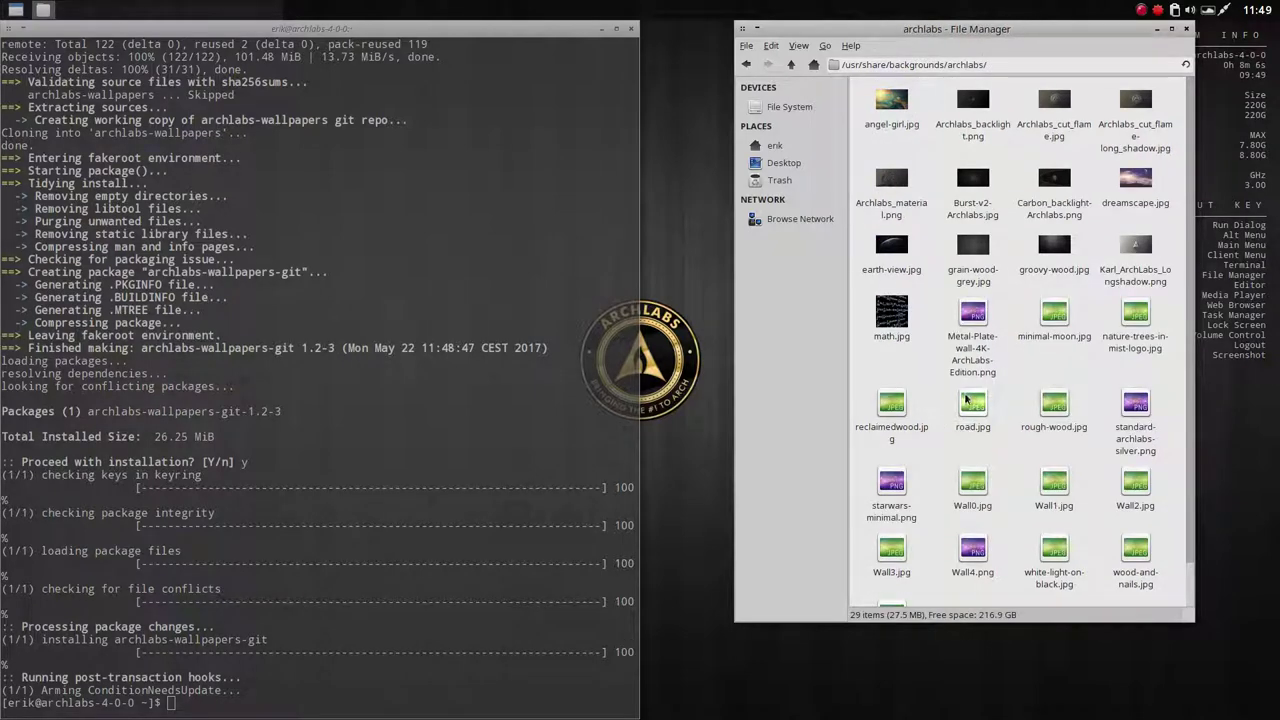
scroll(965, 399, down, 2)
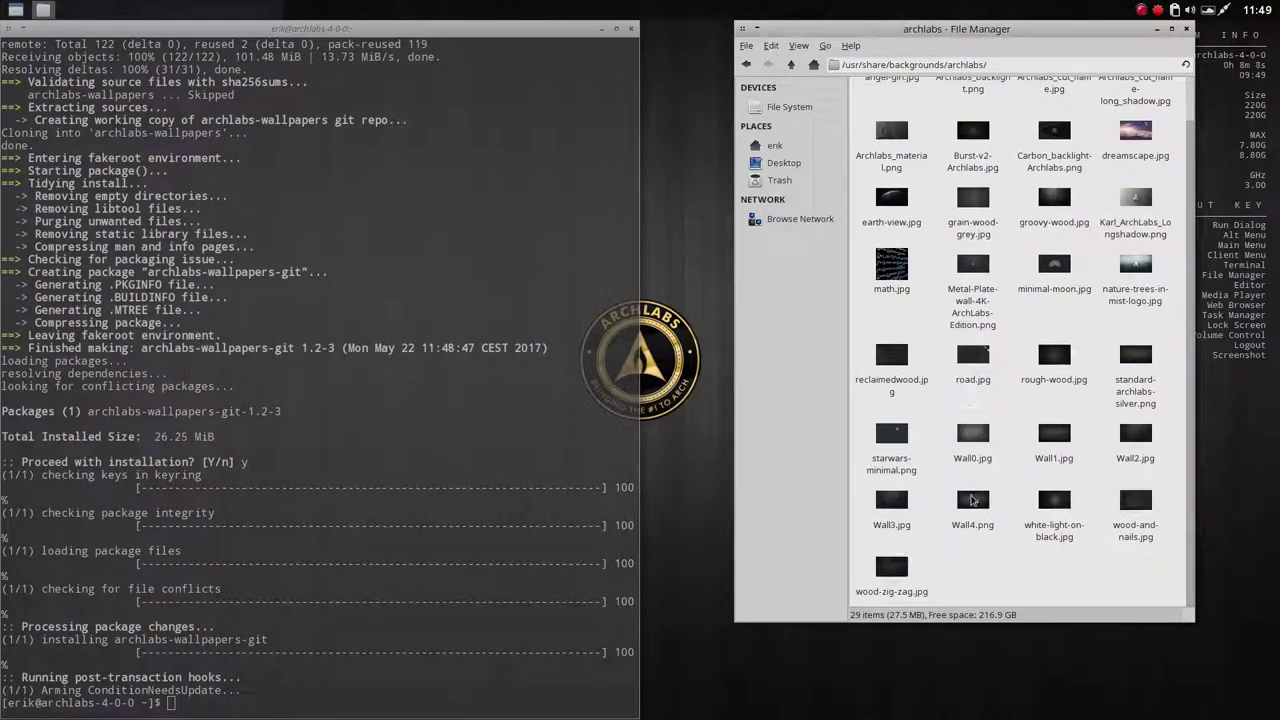
click(972, 518)
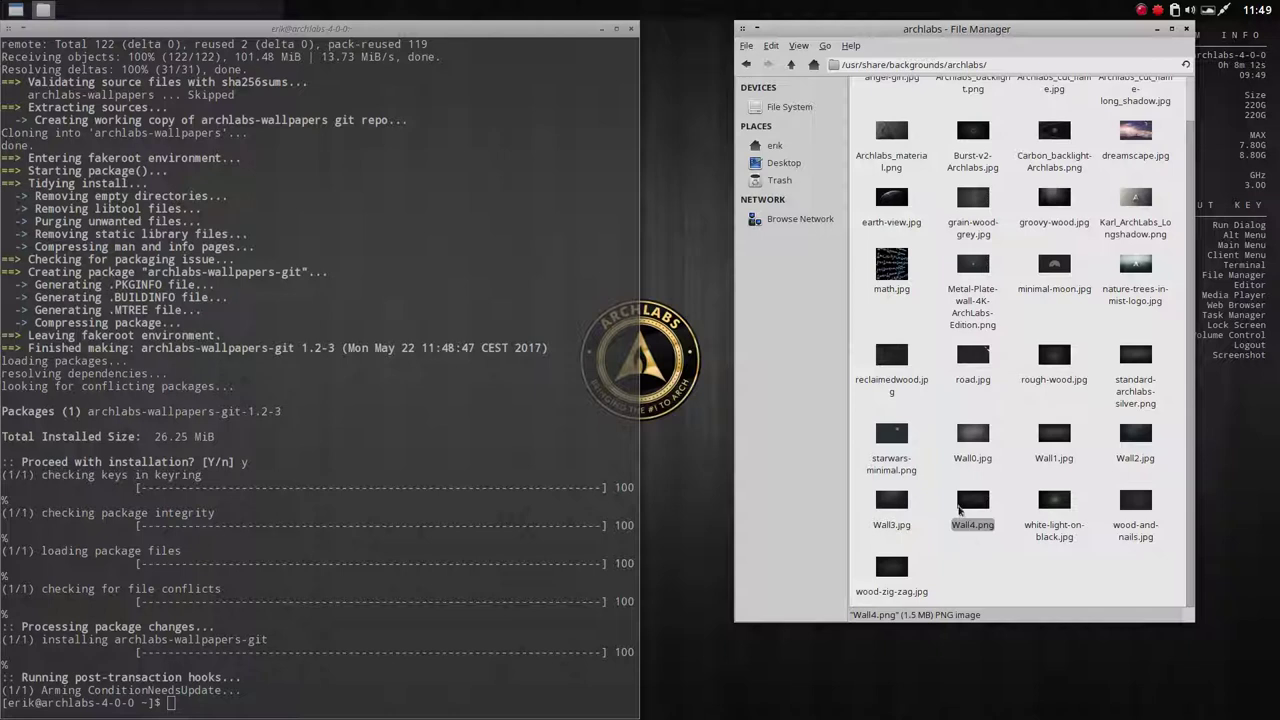
Step: Open the home folder in a new window, show hidden files and open .config/nitrogen/bg-saved.cfg for editing
right_click(780, 148)
click(800, 178)
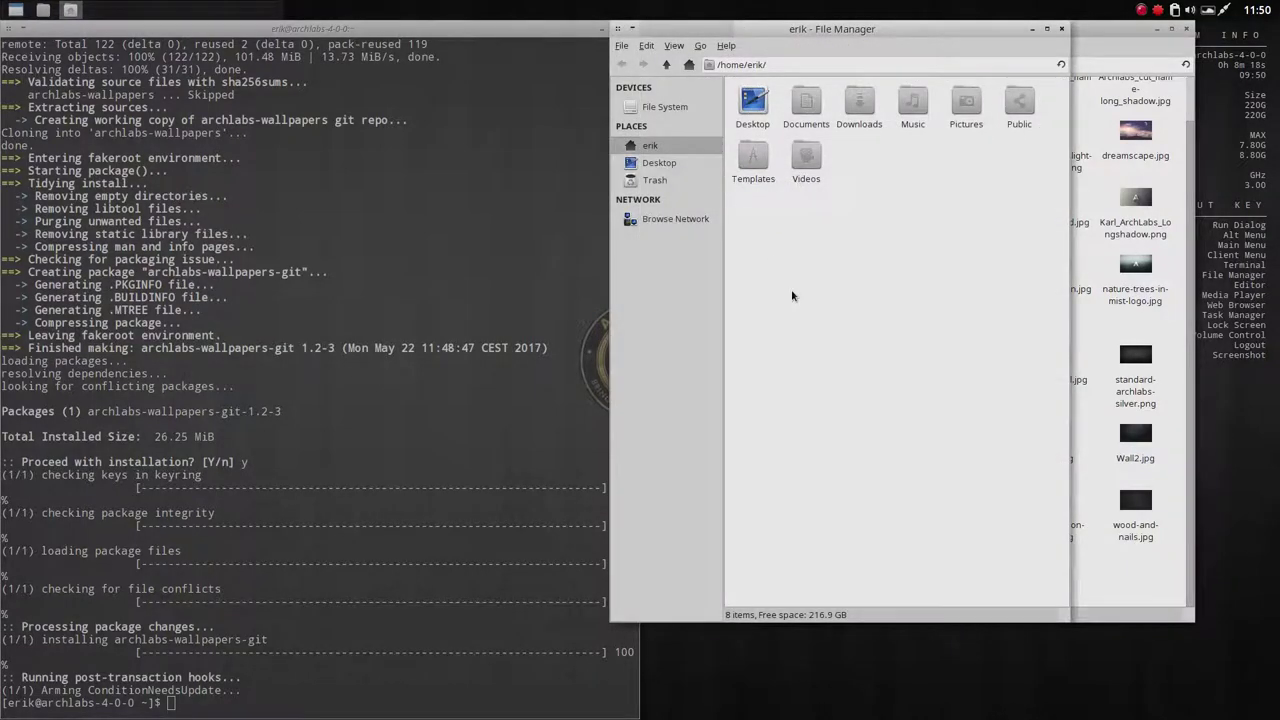
key(ctrl+h)
double_click(846, 104)
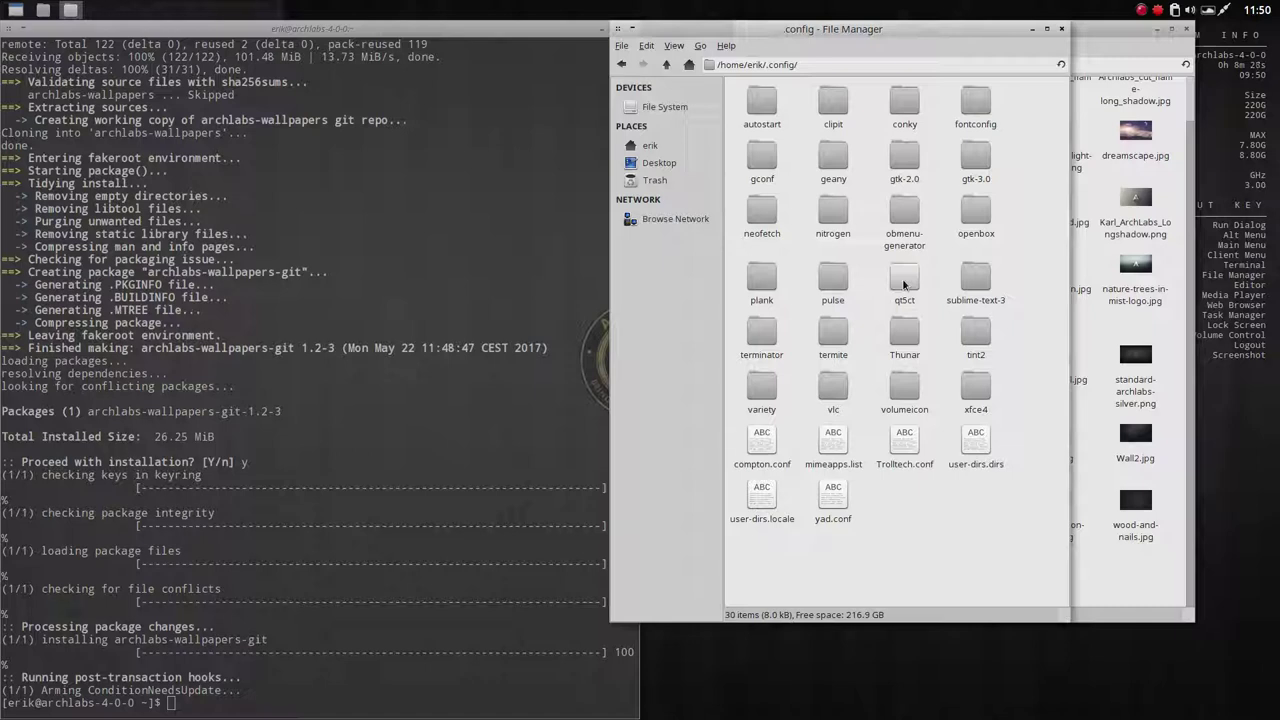
double_click(833, 205)
double_click(759, 106)
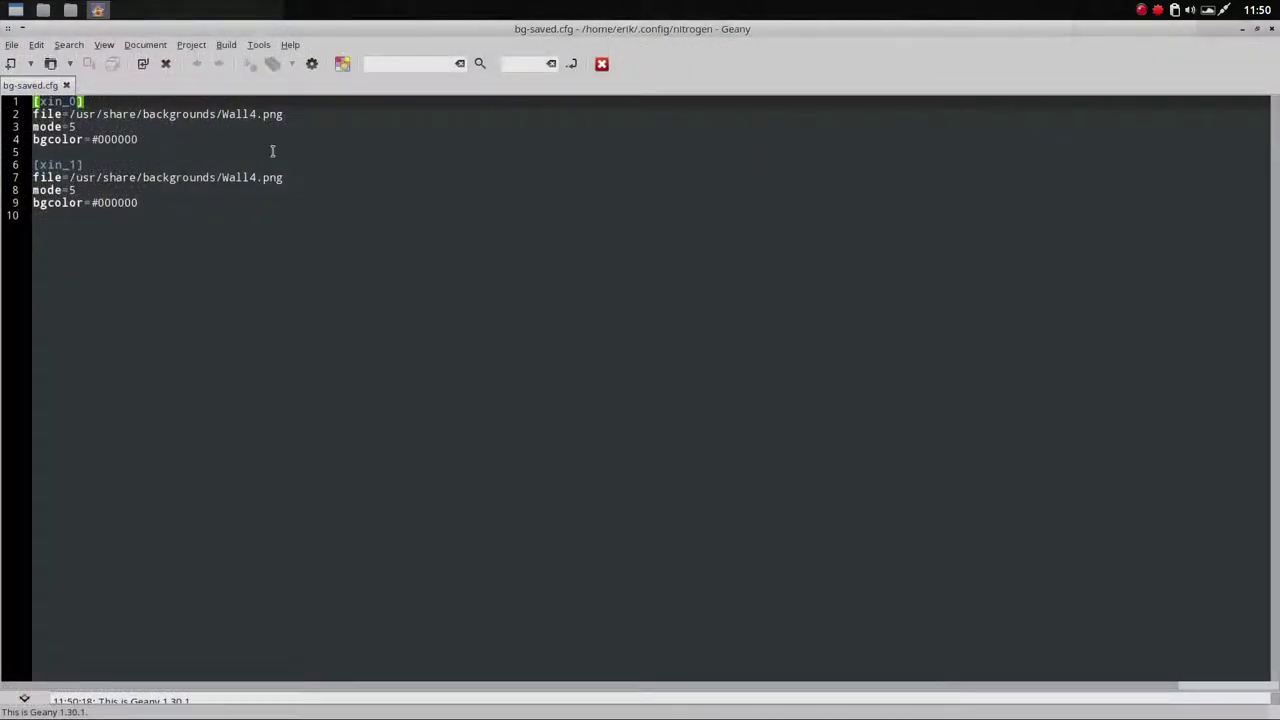
Step: Change both file paths in bg-saved.cfg to /usr/share/backgrounds/archlabs/Wall4.png, save it and close the editor
click(221, 114)
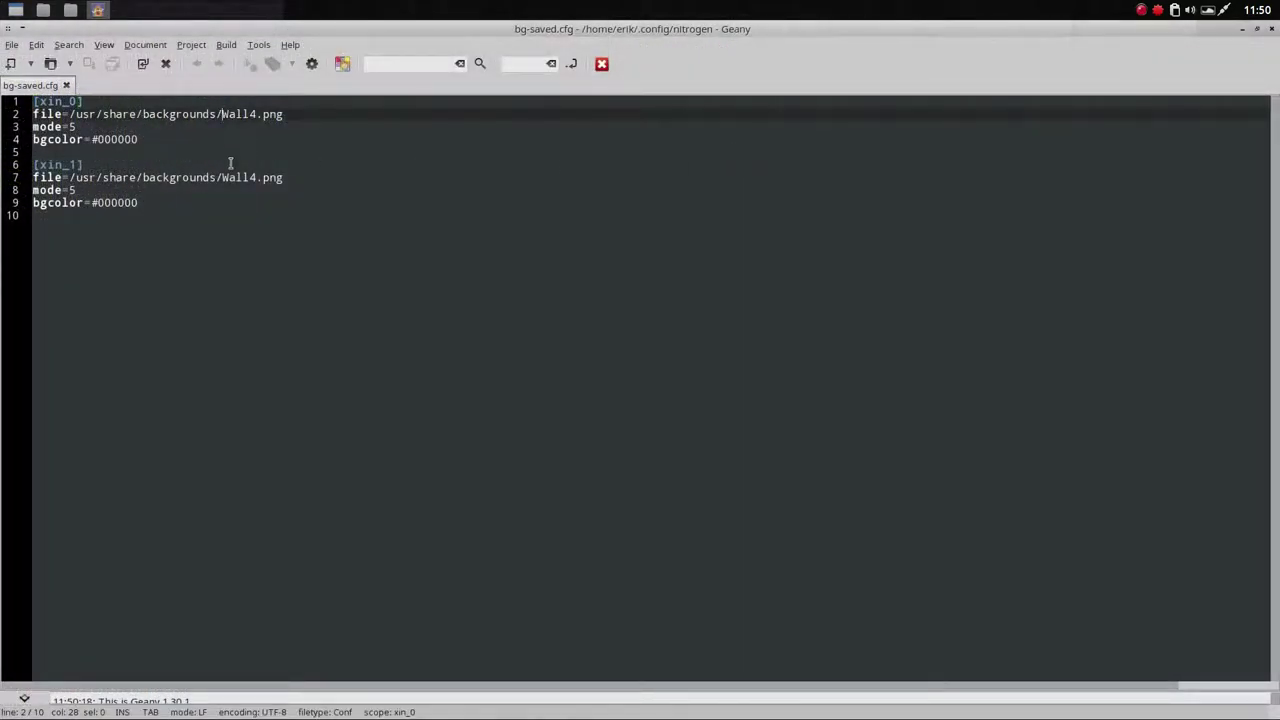
text(archlabs/)
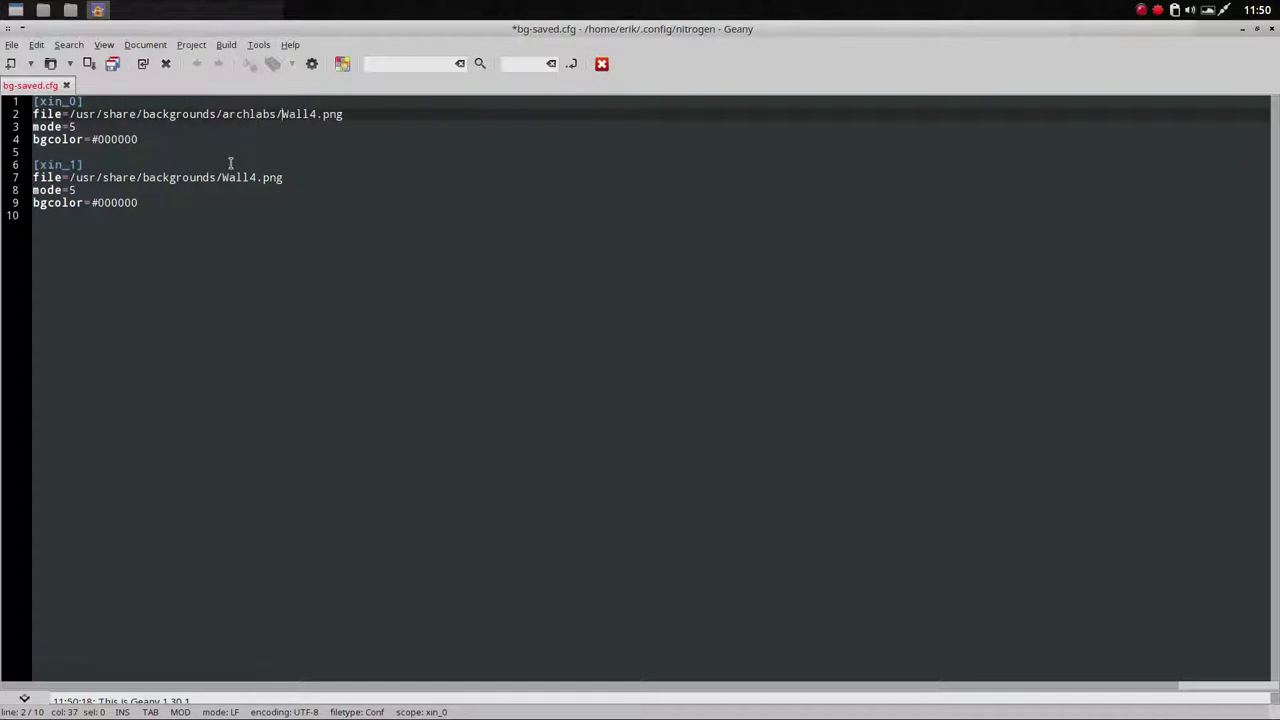
click(221, 177)
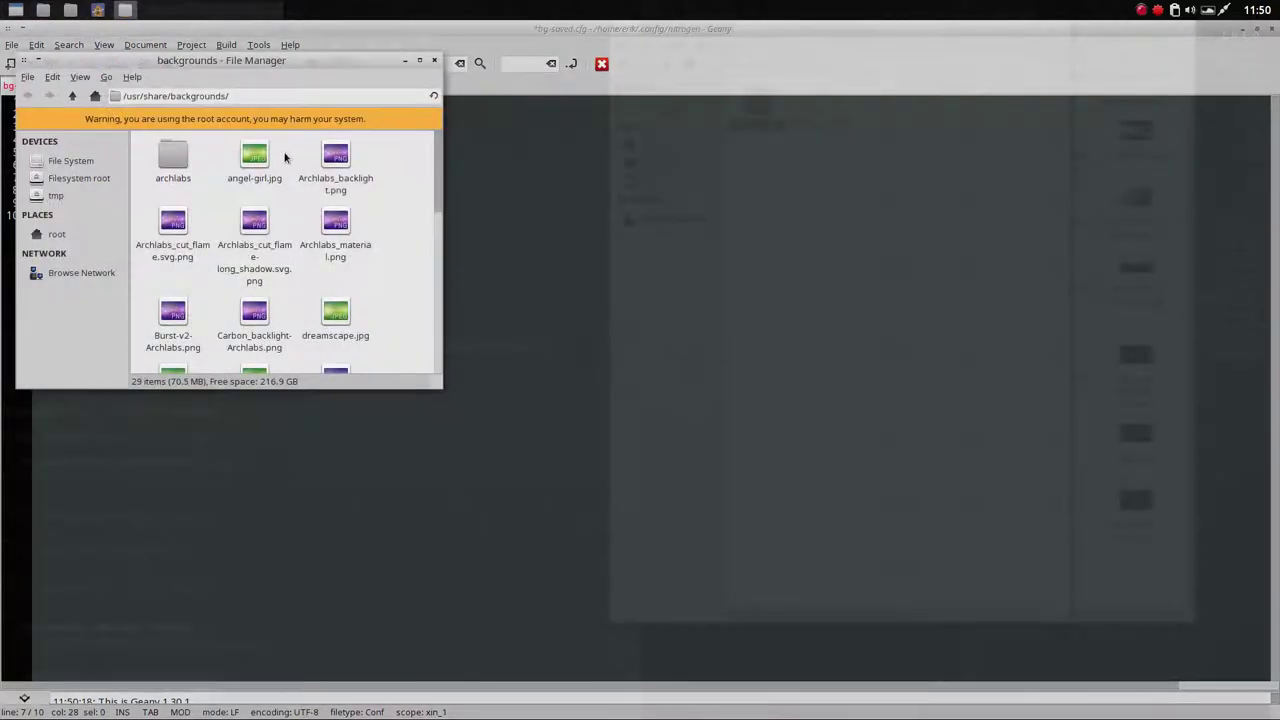
click(434, 60)
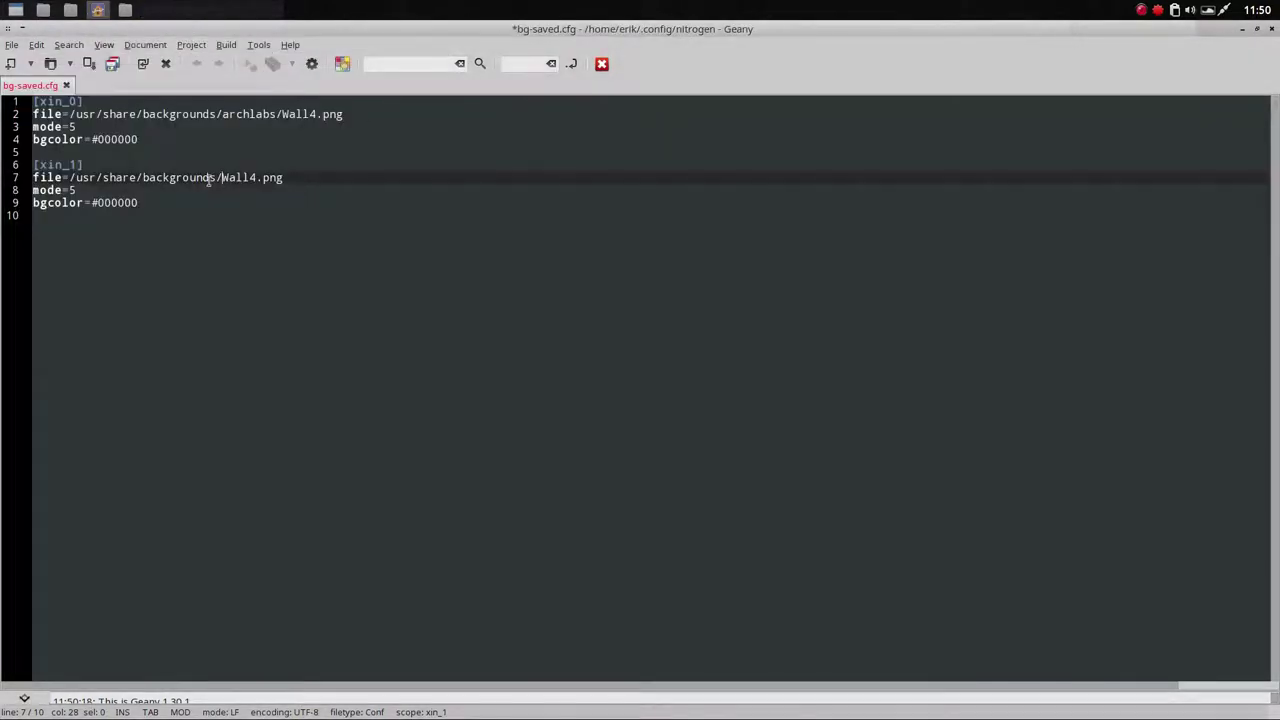
text(archlabs/)
key(ctrl+s)
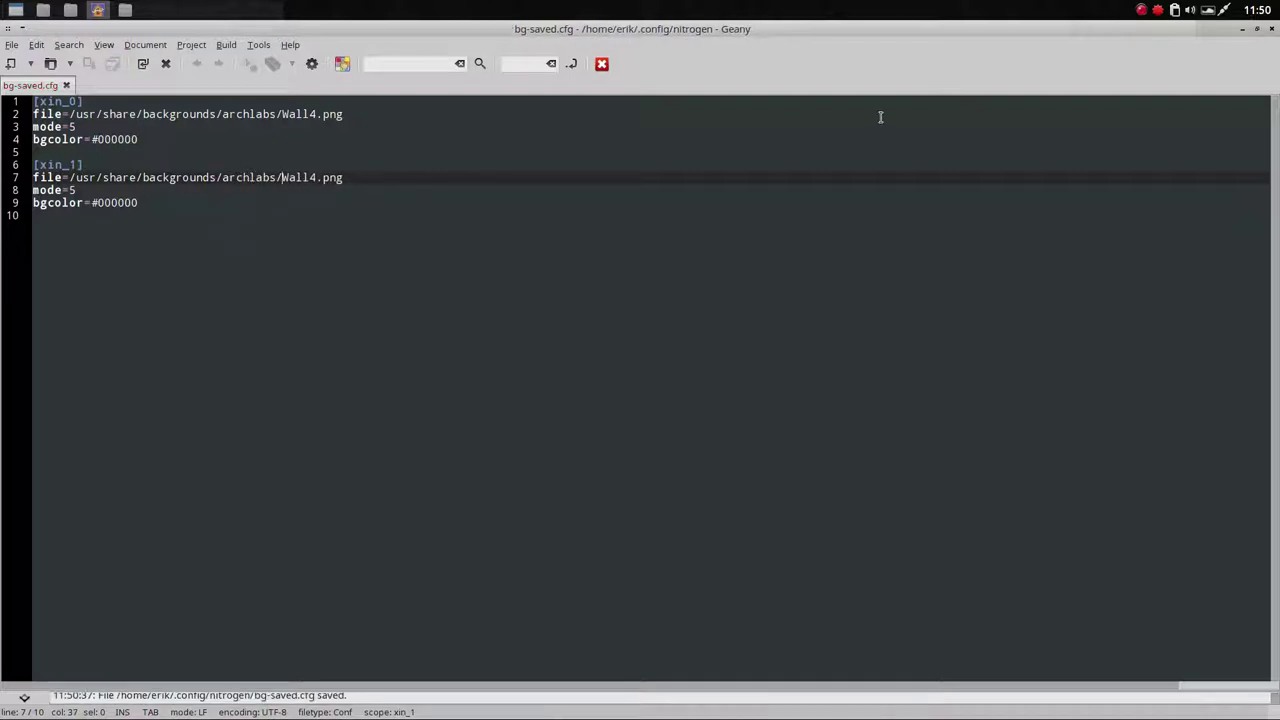
click(1271, 28)
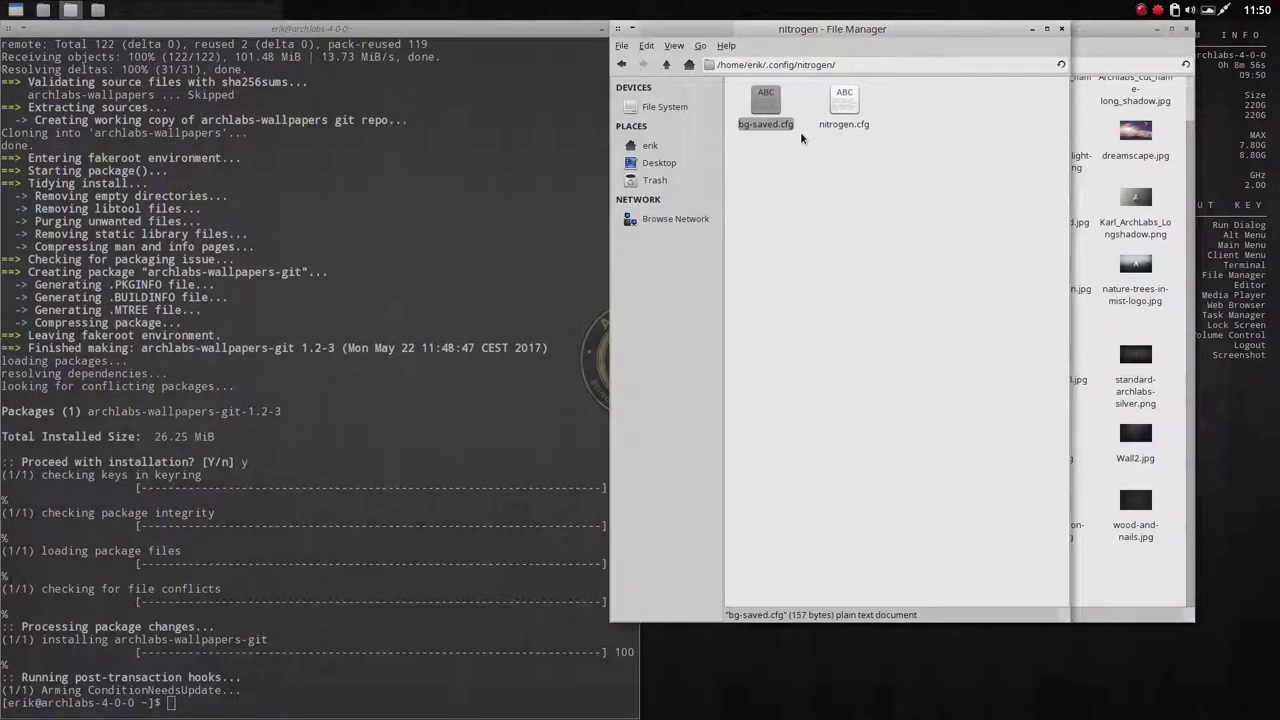
Step: Open nitrogen.cfg, set dirs to /usr/share/backgrounds/archlabs; and save the file
double_click(844, 105)
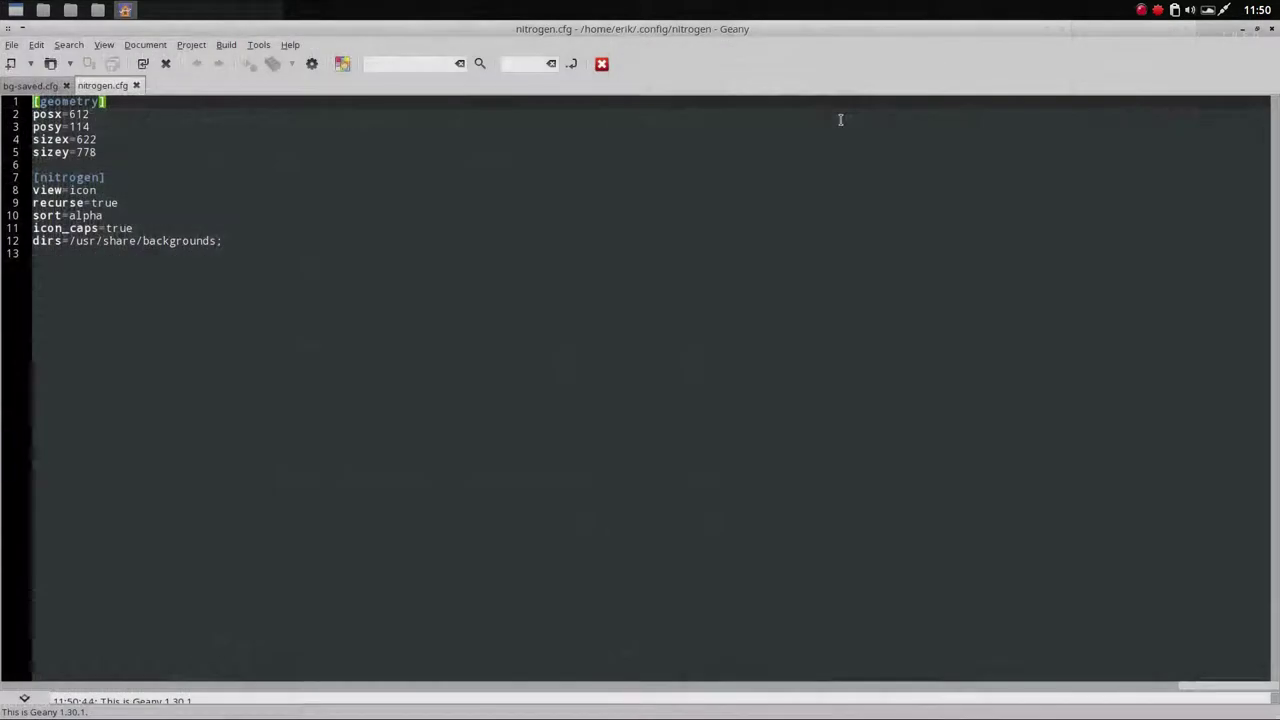
click(212, 240)
text(/archlabs)
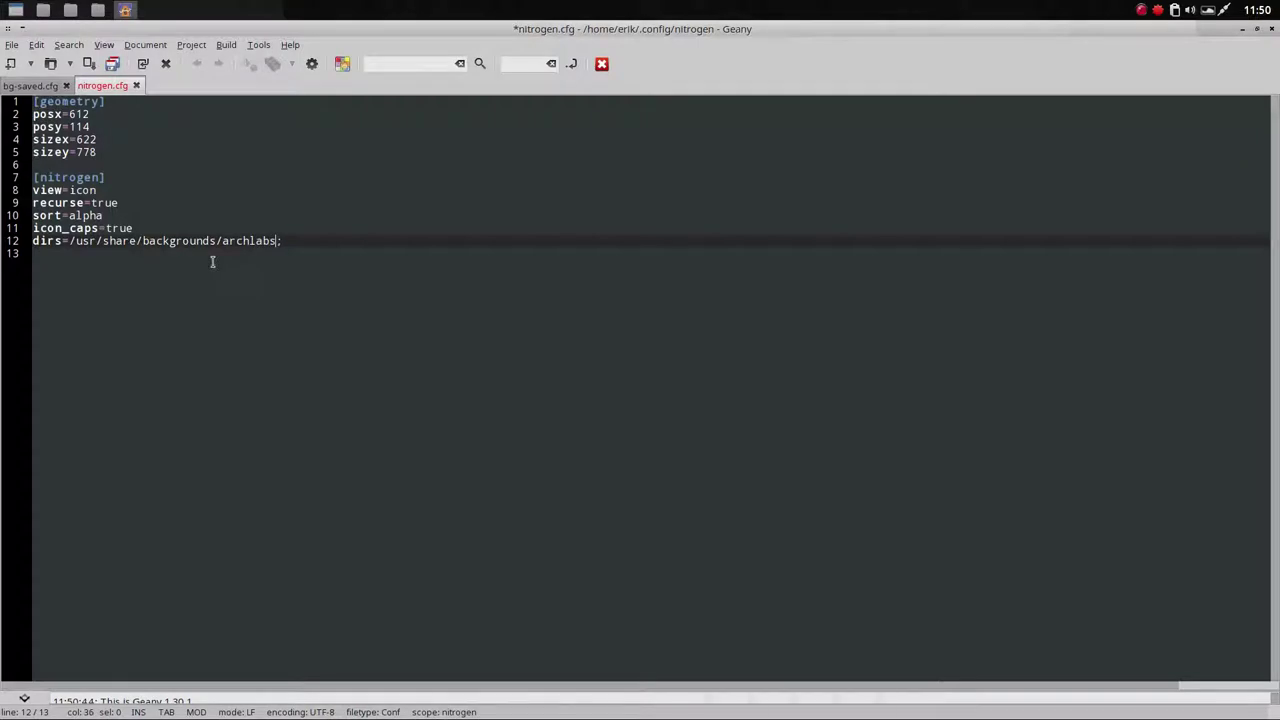
key(ctrl+s)
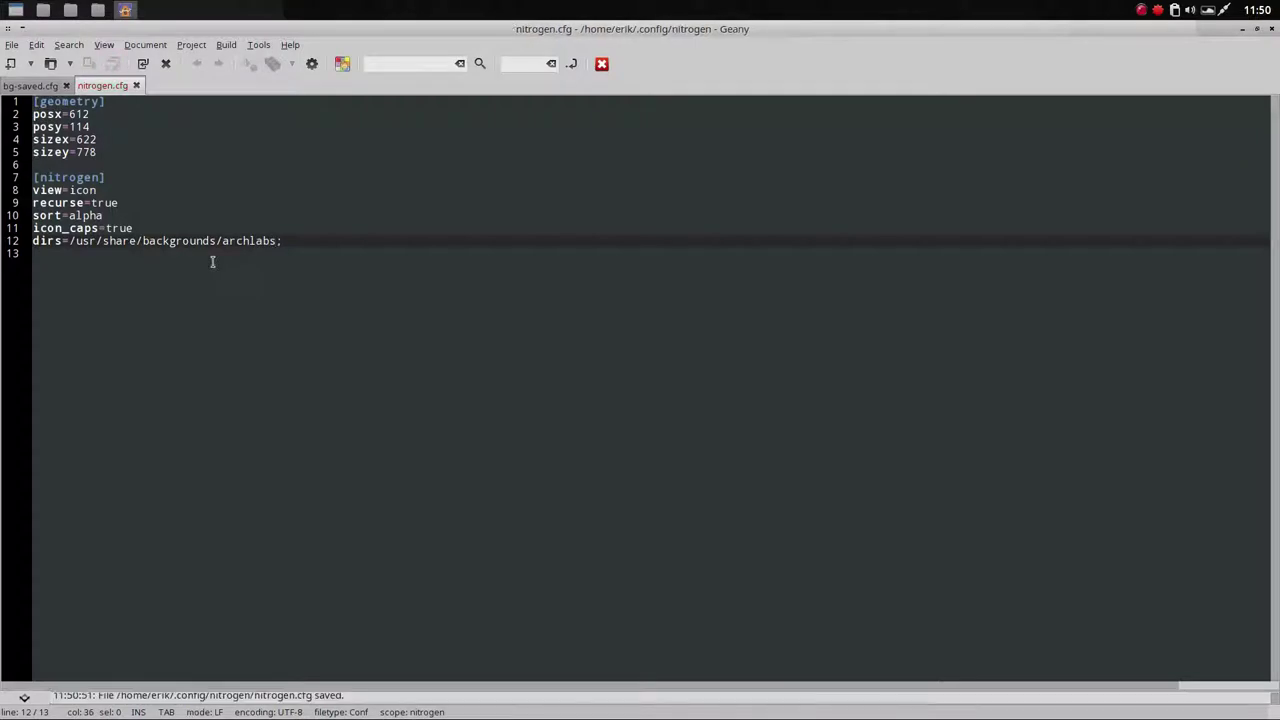
Step: Close the editor and permanently delete all loose wallpaper files from /usr/share/backgrounds in the root file manager, keeping the archlabs folder
click(1272, 30)
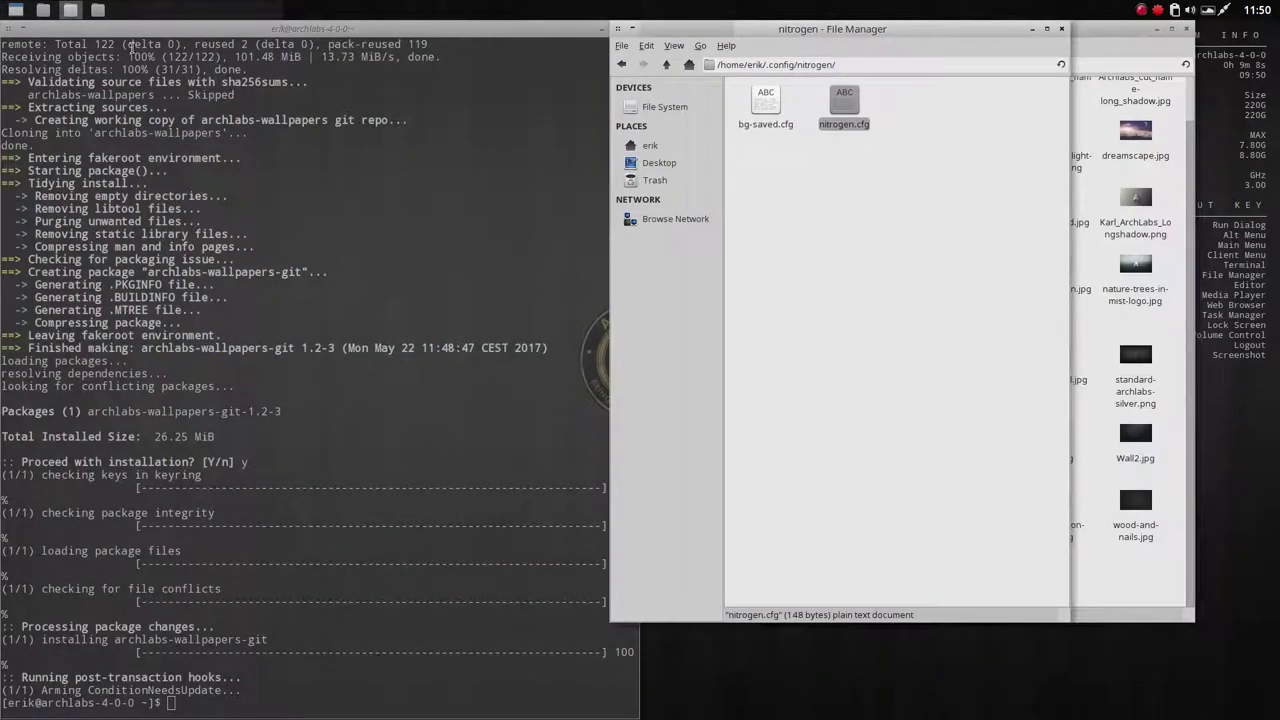
click(100, 12)
drag(334, 68, 518, 105)
drag(621, 414, 846, 646)
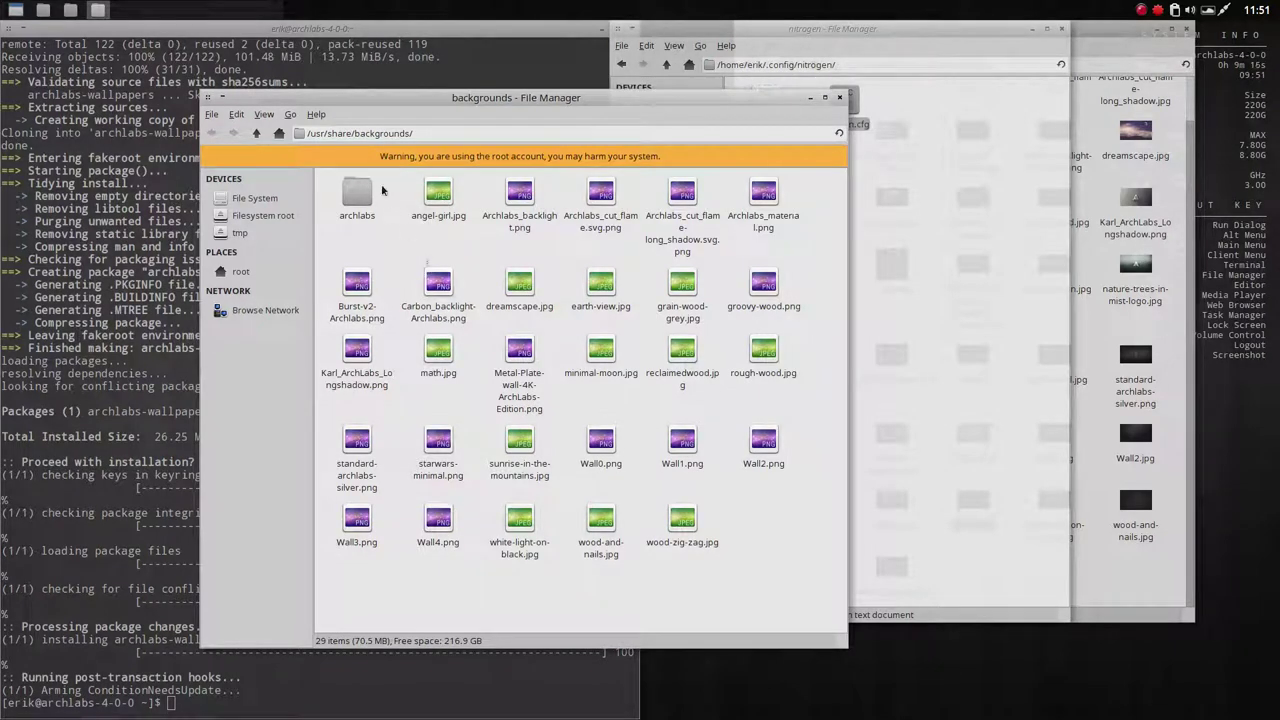
drag(402, 201, 744, 590)
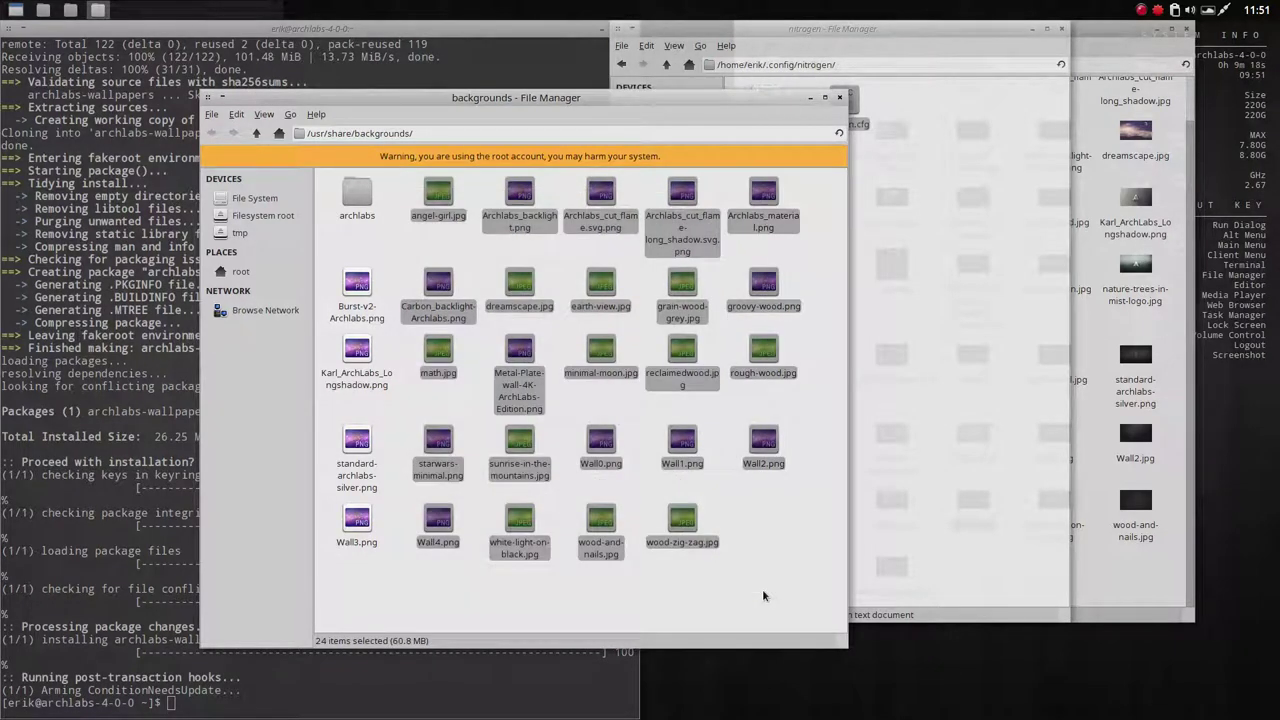
key(shift+Delete)
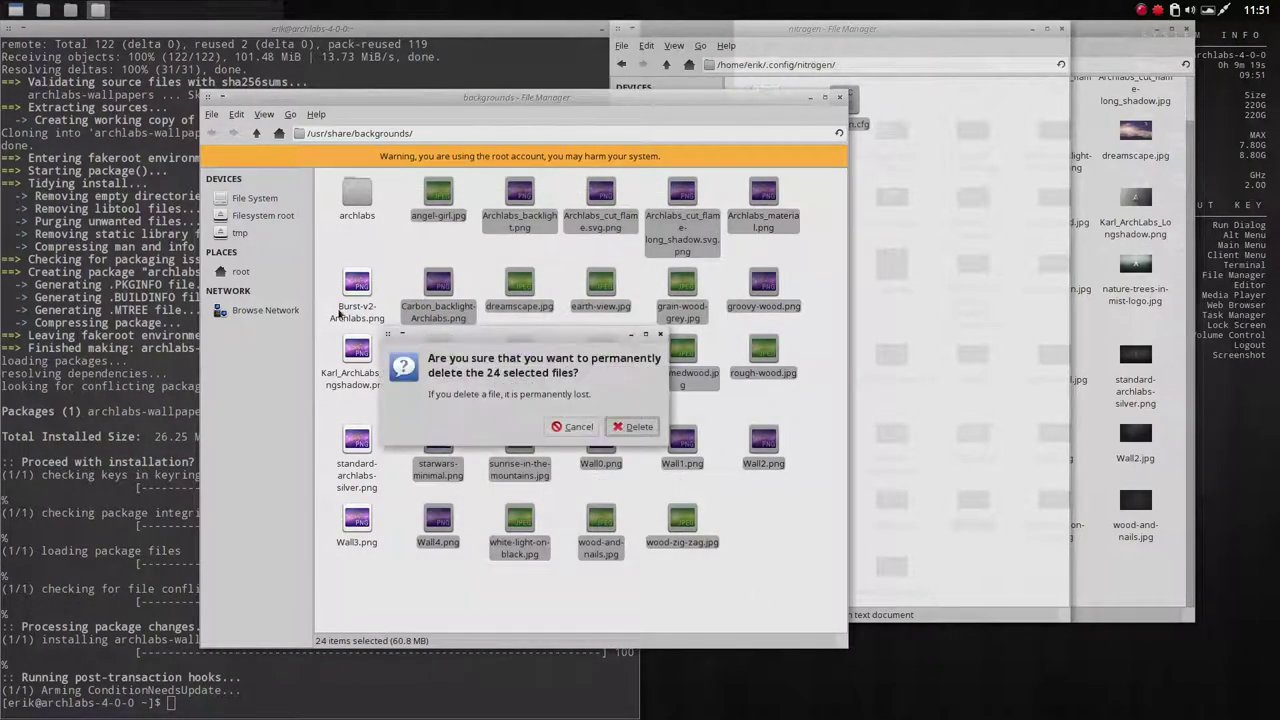
click(632, 427)
drag(449, 281, 770, 205)
key(shift+Delete)
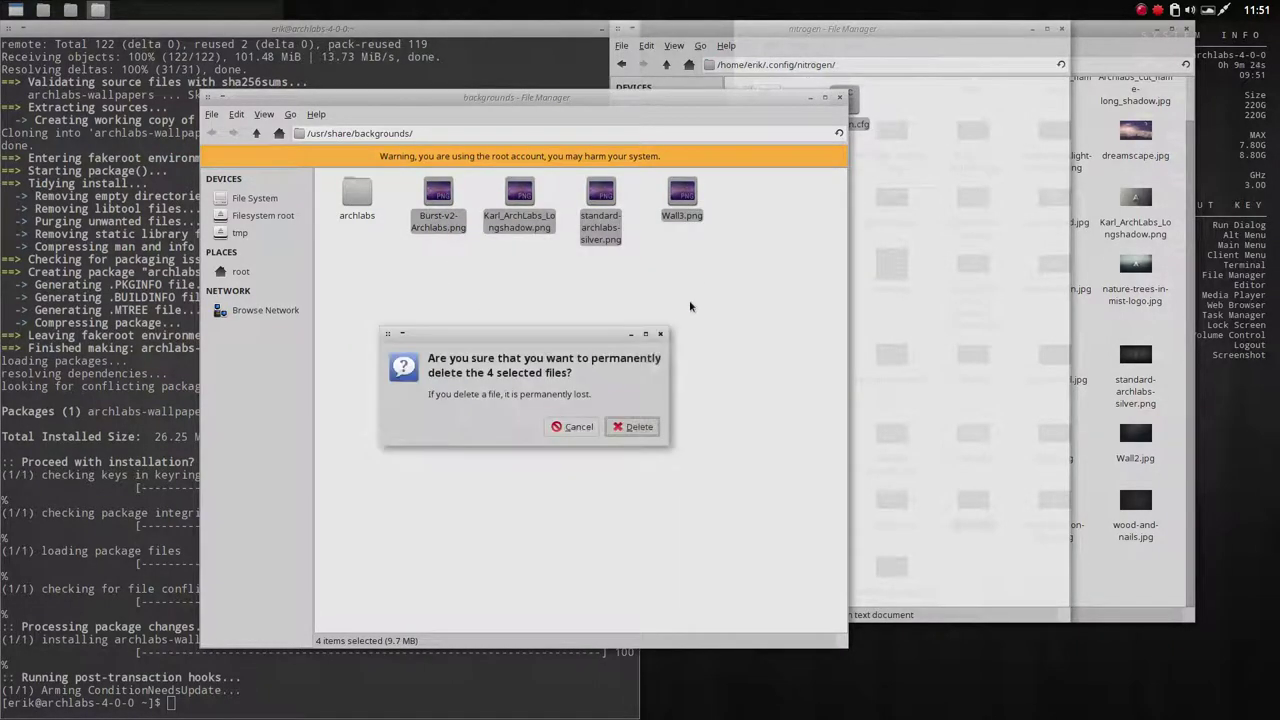
click(636, 430)
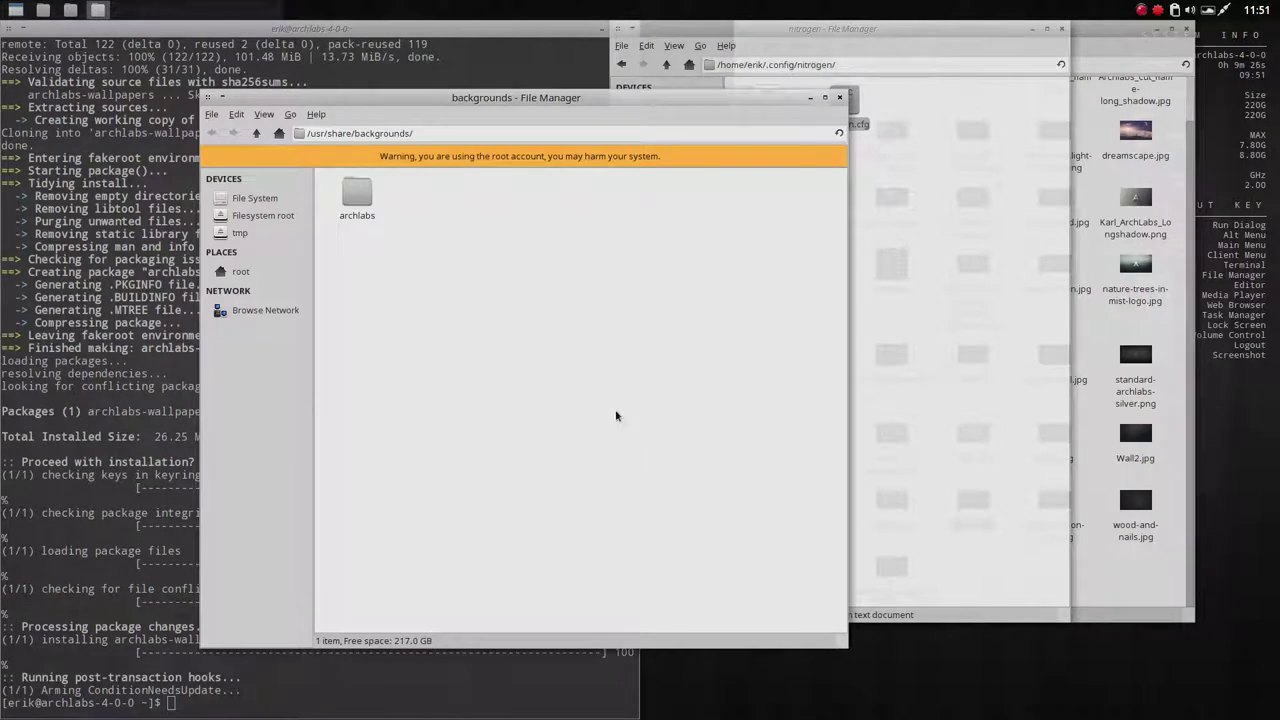
Step: Close the root and nitrogen file manager windows and go up to /usr/share/backgrounds in the remaining one
click(343, 204)
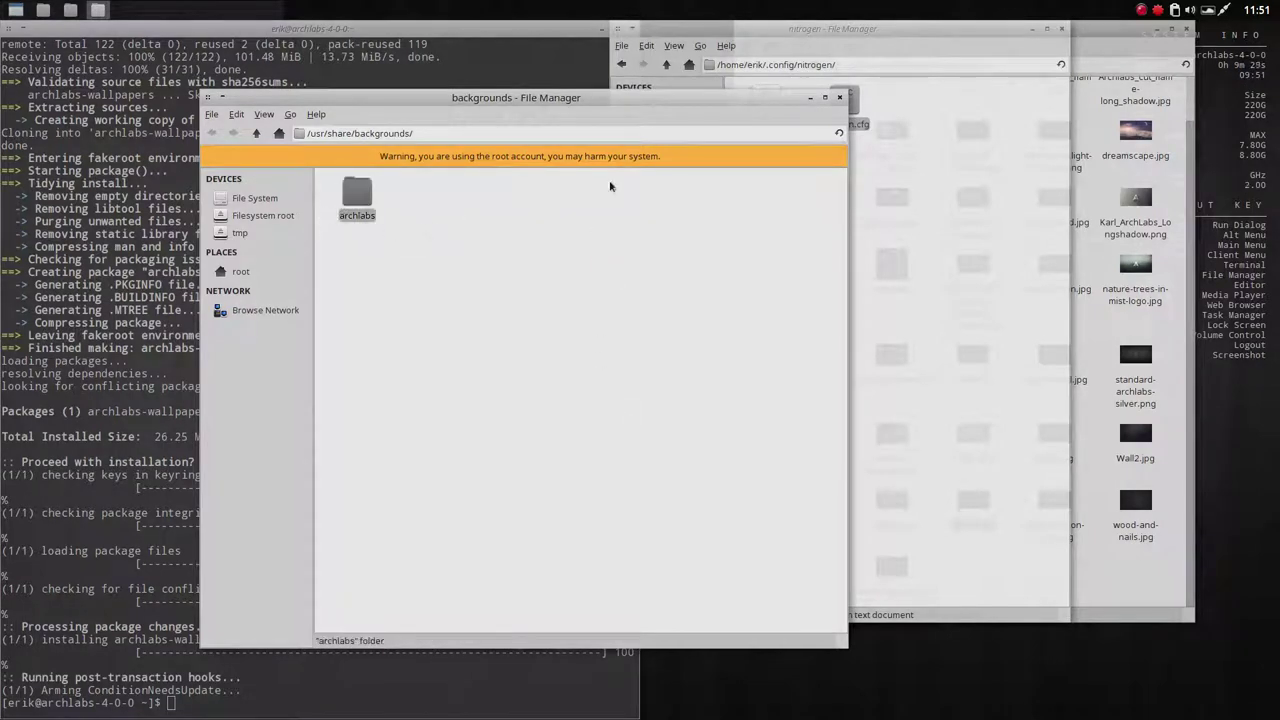
click(840, 100)
click(894, 144)
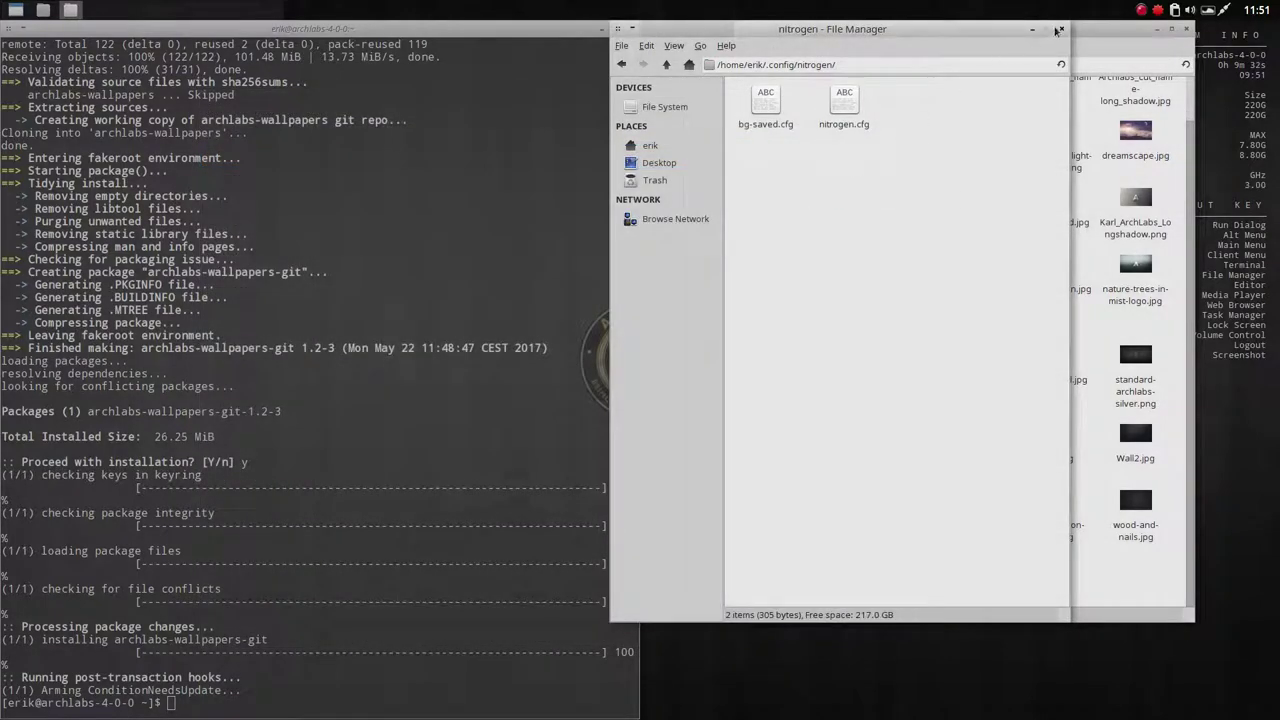
click(1062, 30)
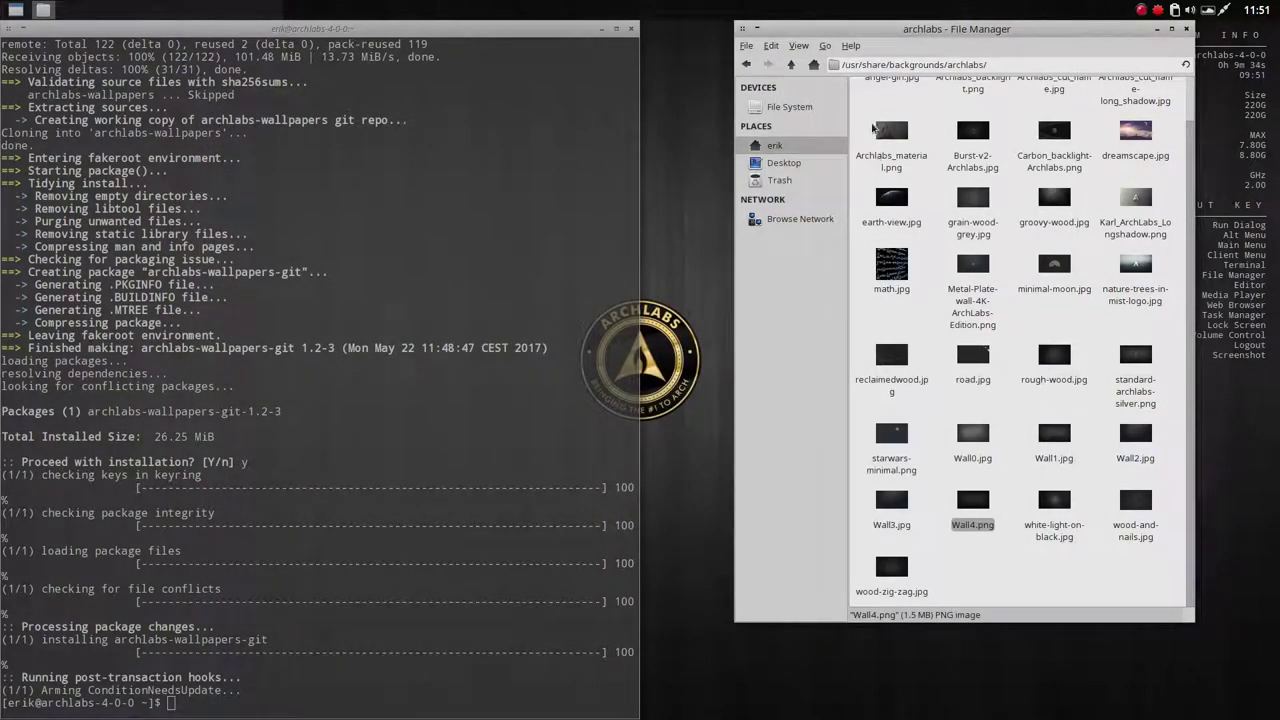
click(791, 64)
click(862, 155)
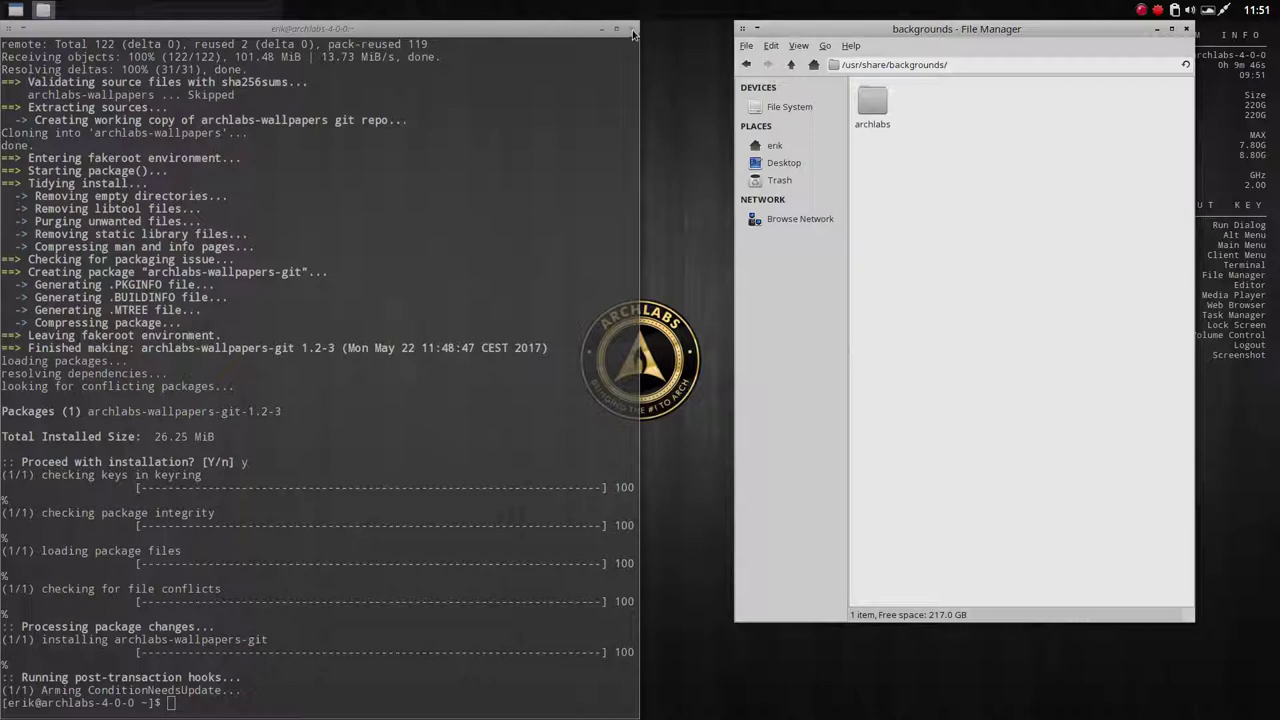
Step: Run packer archlabs in the terminal and choose package 1, archlabs-tint2-themes-git
click(411, 289)
text(sudo pacman -Syy)
key(Up)
key(Return)
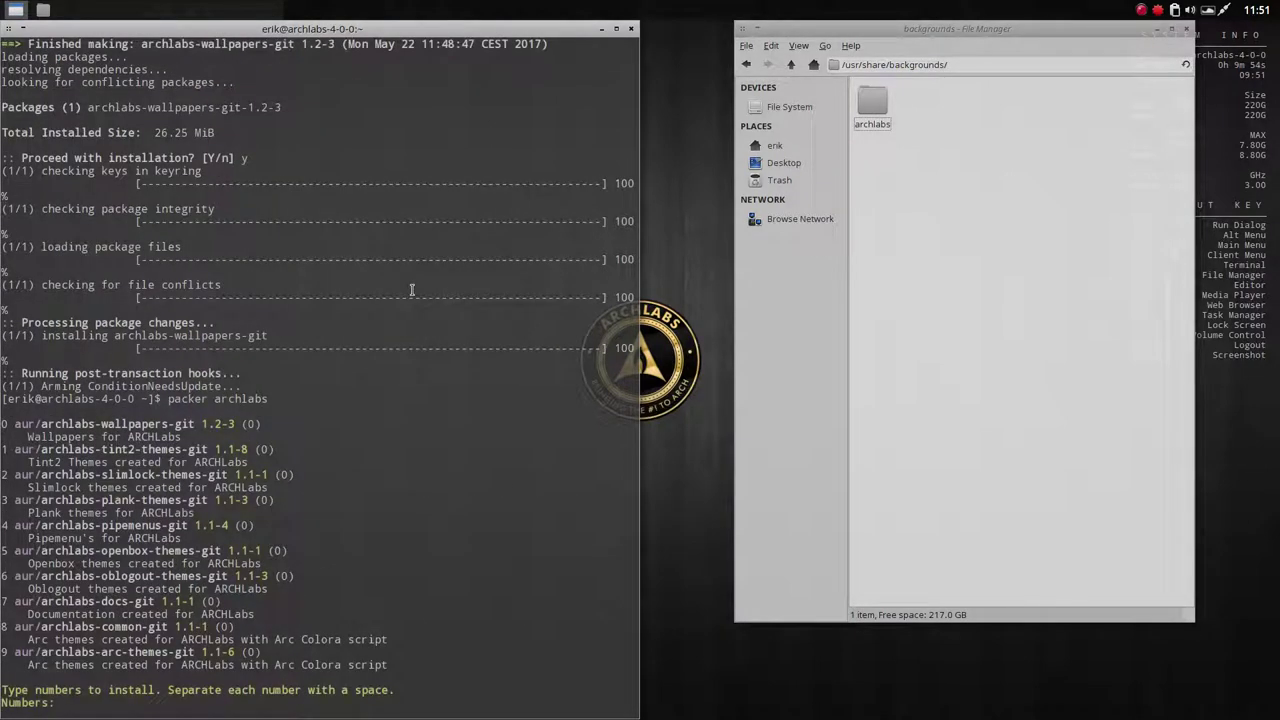
drag(101, 449, 155, 451)
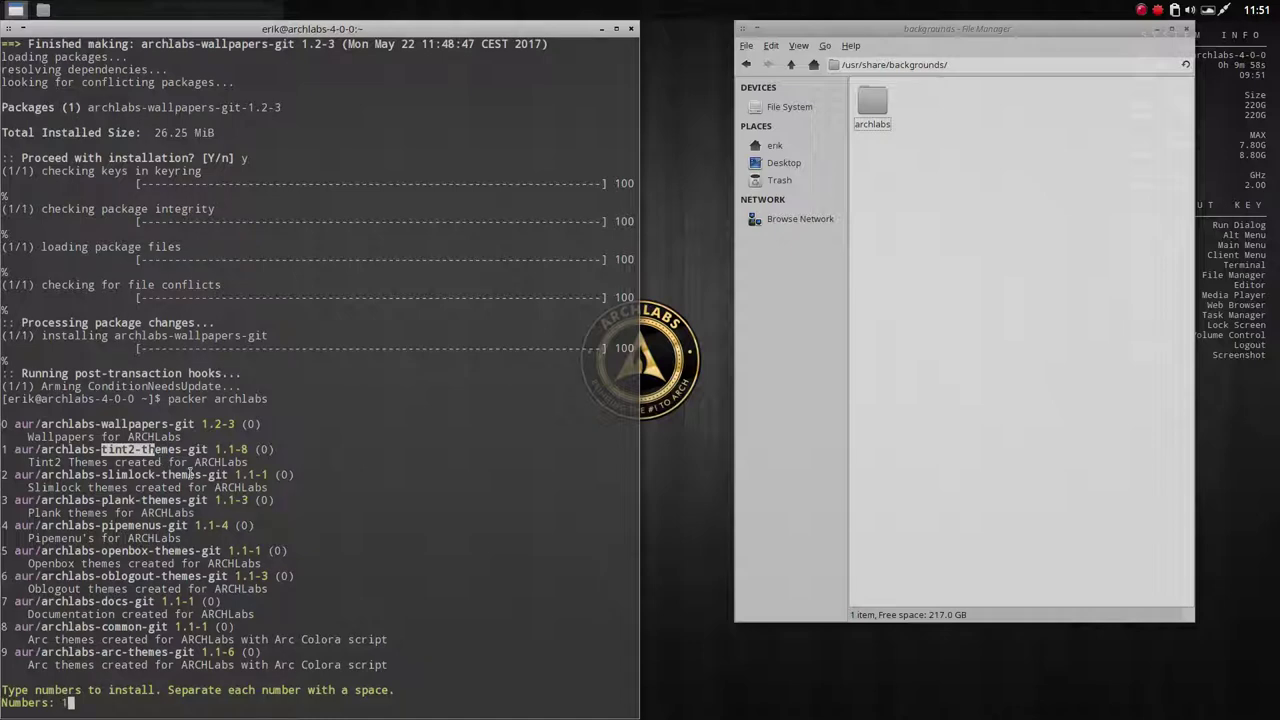
key(Return)
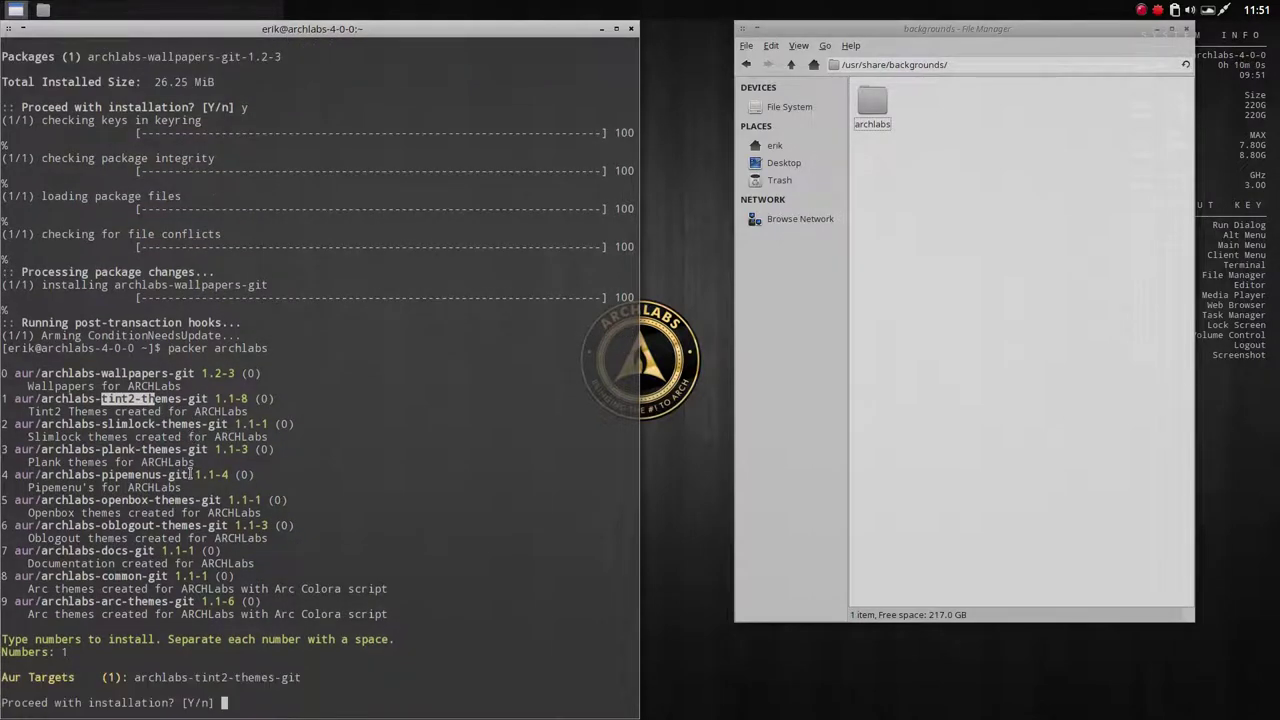
Step: Try to build and install archlabs-tint2-themes-git, opening its PKGBUILD and leaving it unedited
text(y)
key(Return)
text(y)
key(Return)
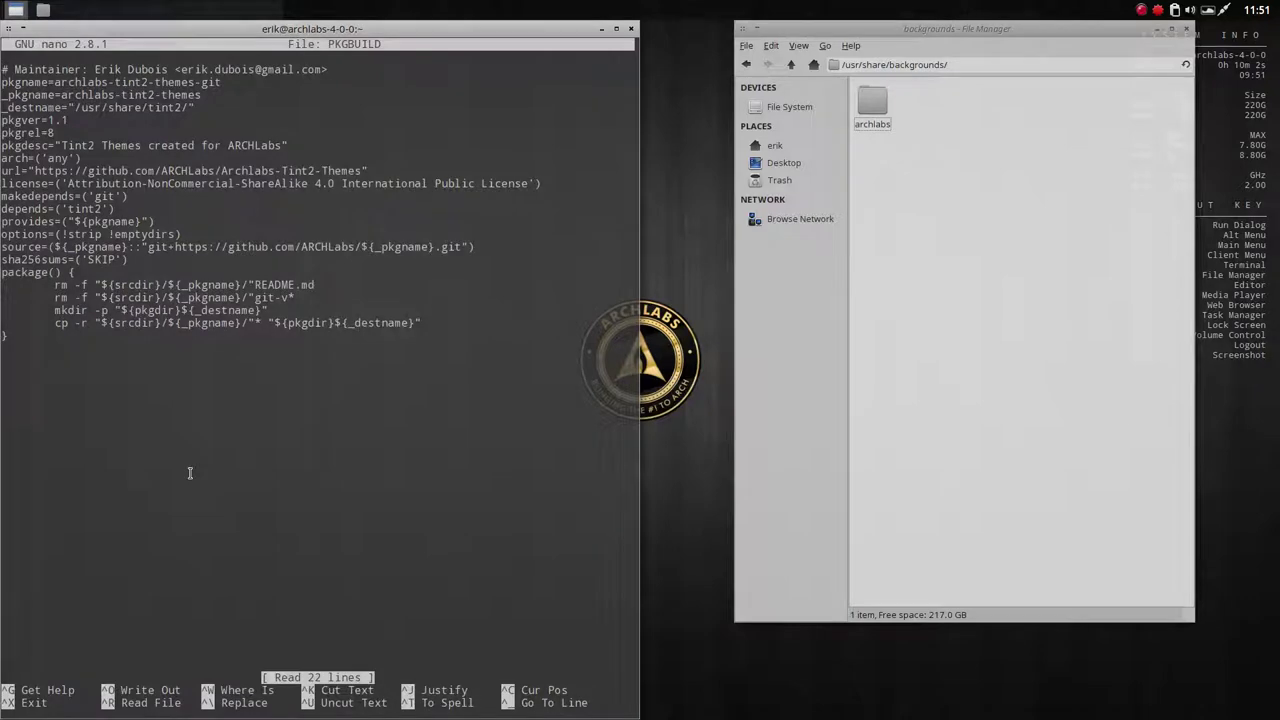
key(ctrl+c)
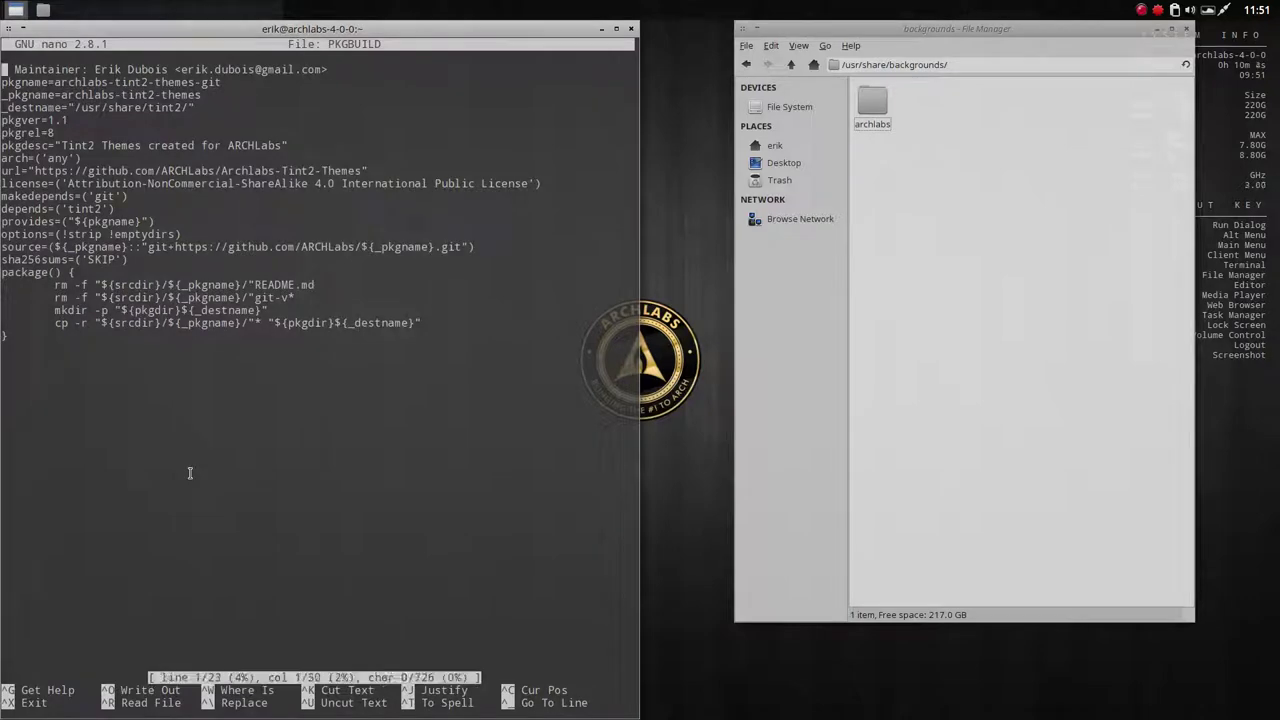
key(ctrl+x)
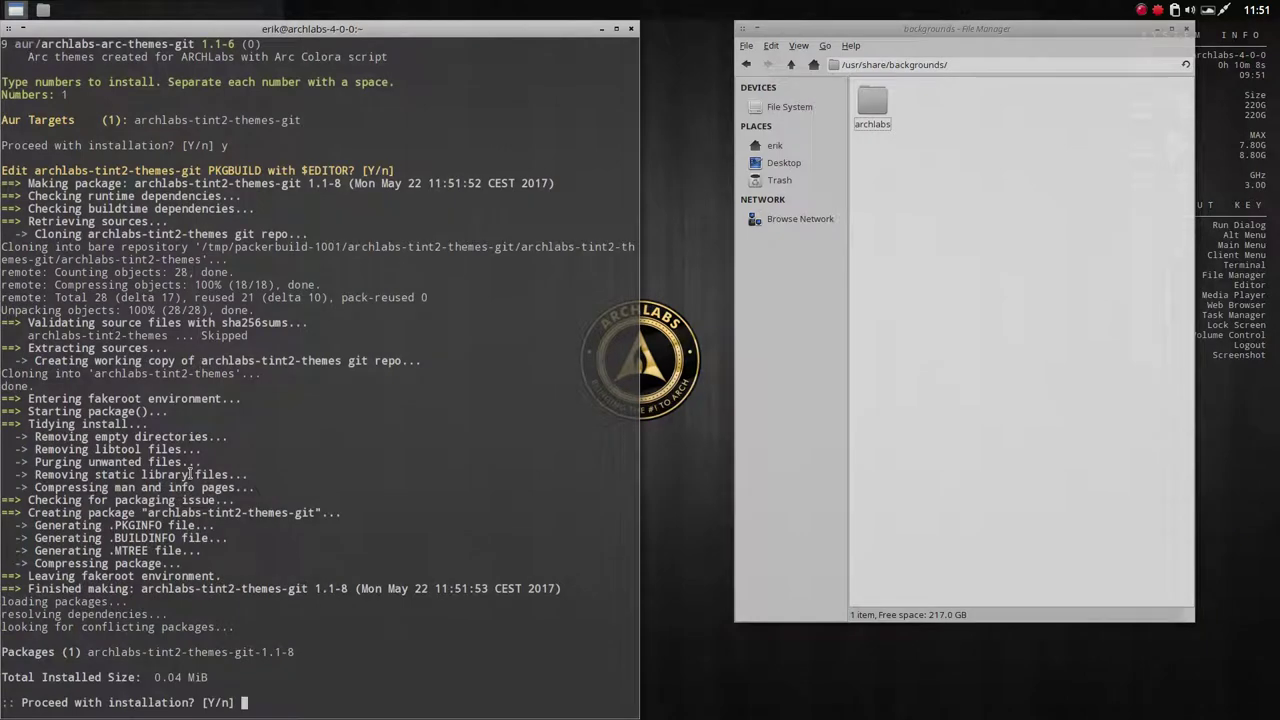
text(y)
key(Return)
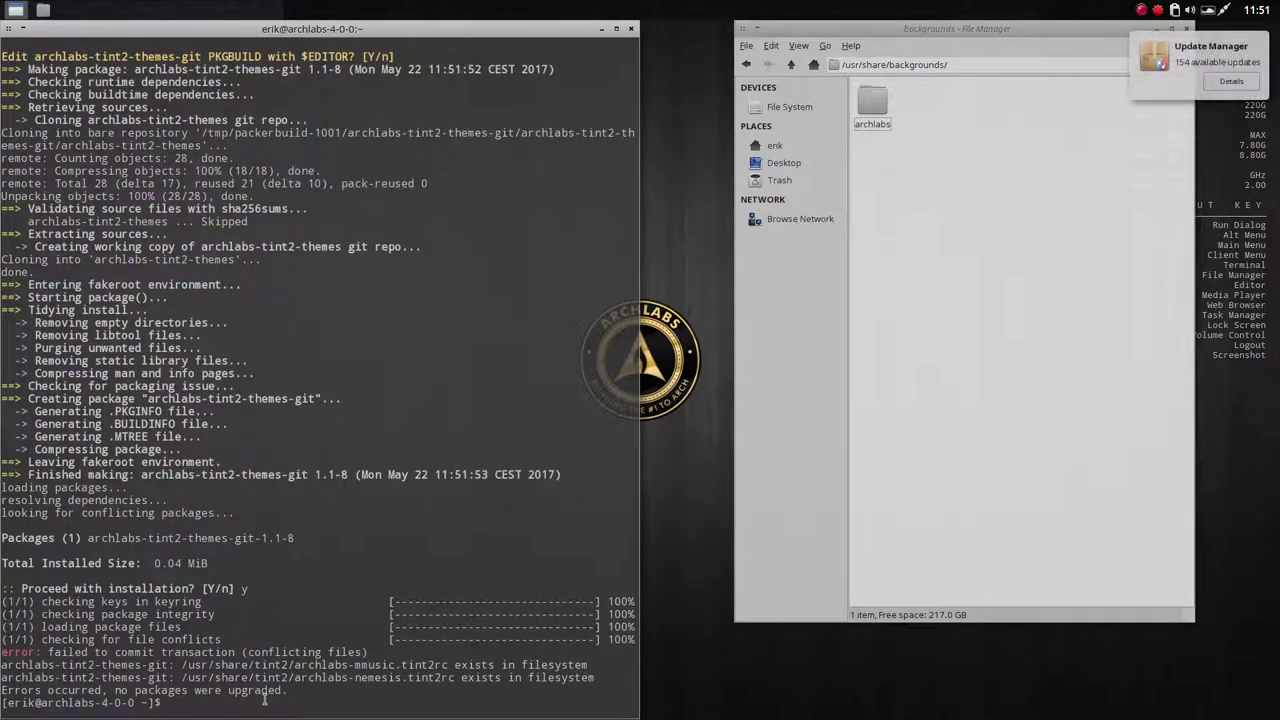
Step: Browse to /usr/share/tint2 in the file manager and locate archlabs-mmusic.tint2rc and archlabs-nemesis.tint2rc
click(898, 349)
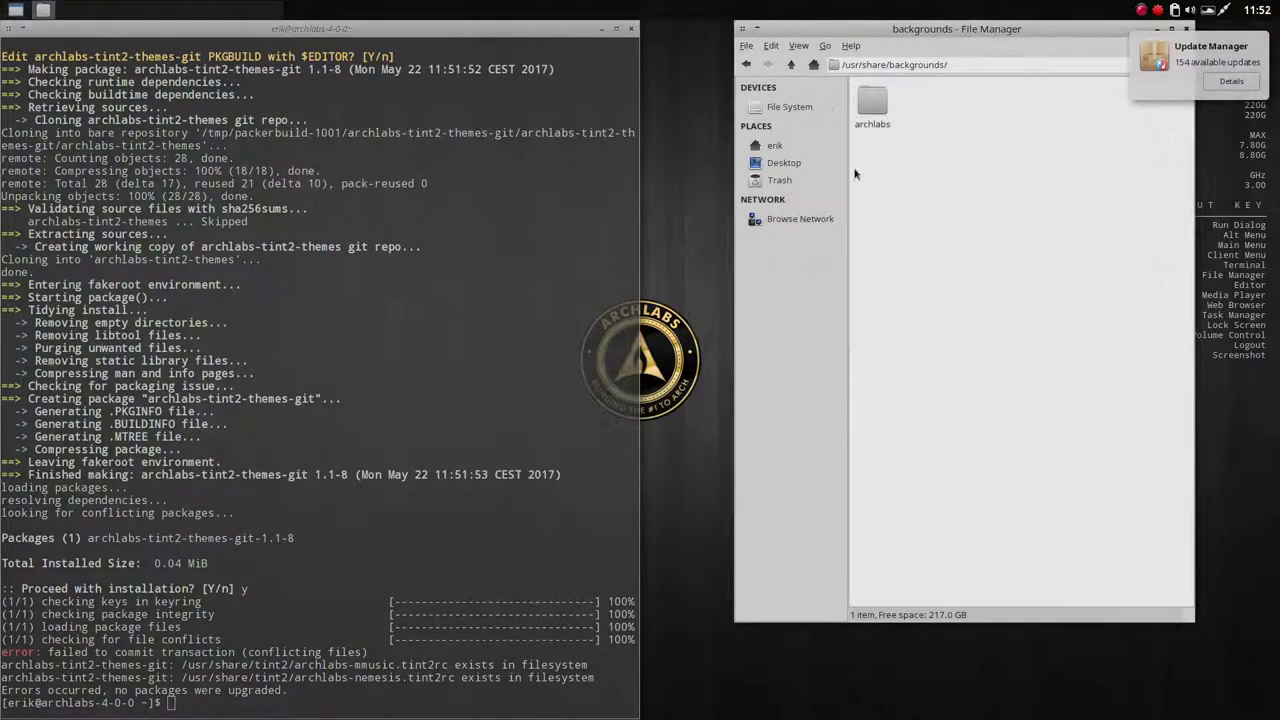
click(791, 64)
scroll(1024, 455, down, 15)
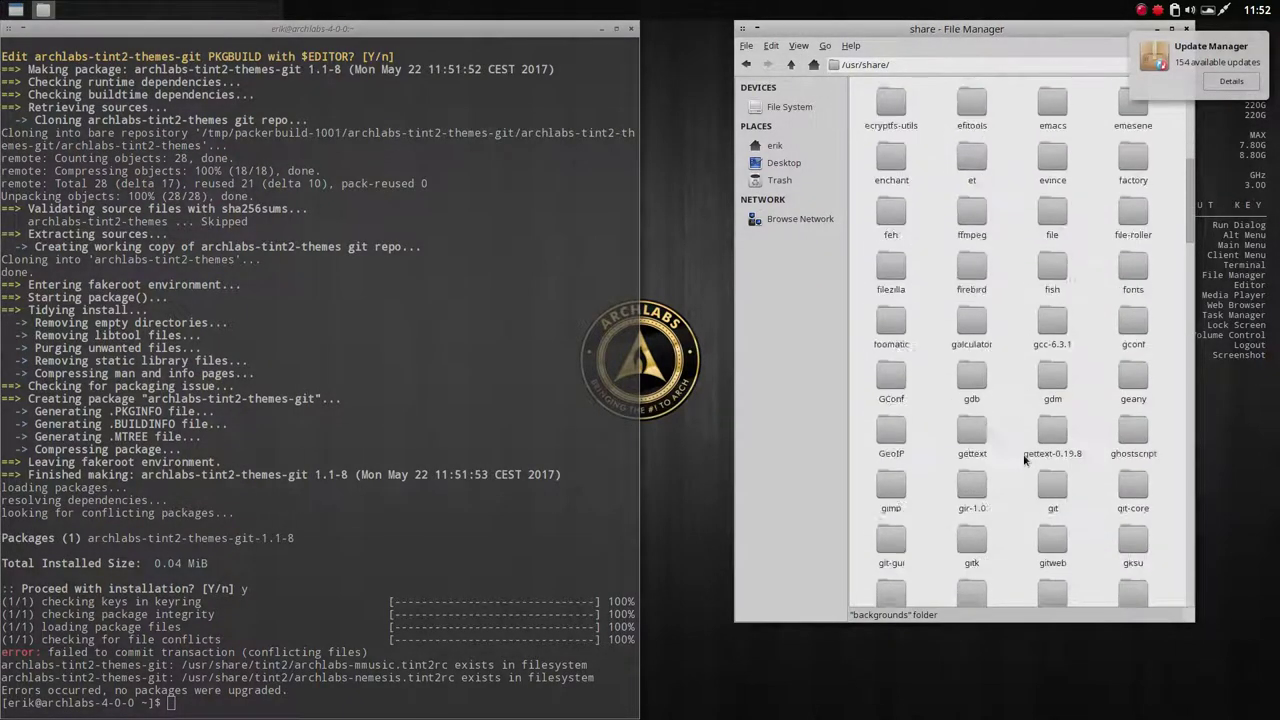
scroll(1024, 461, down, 8)
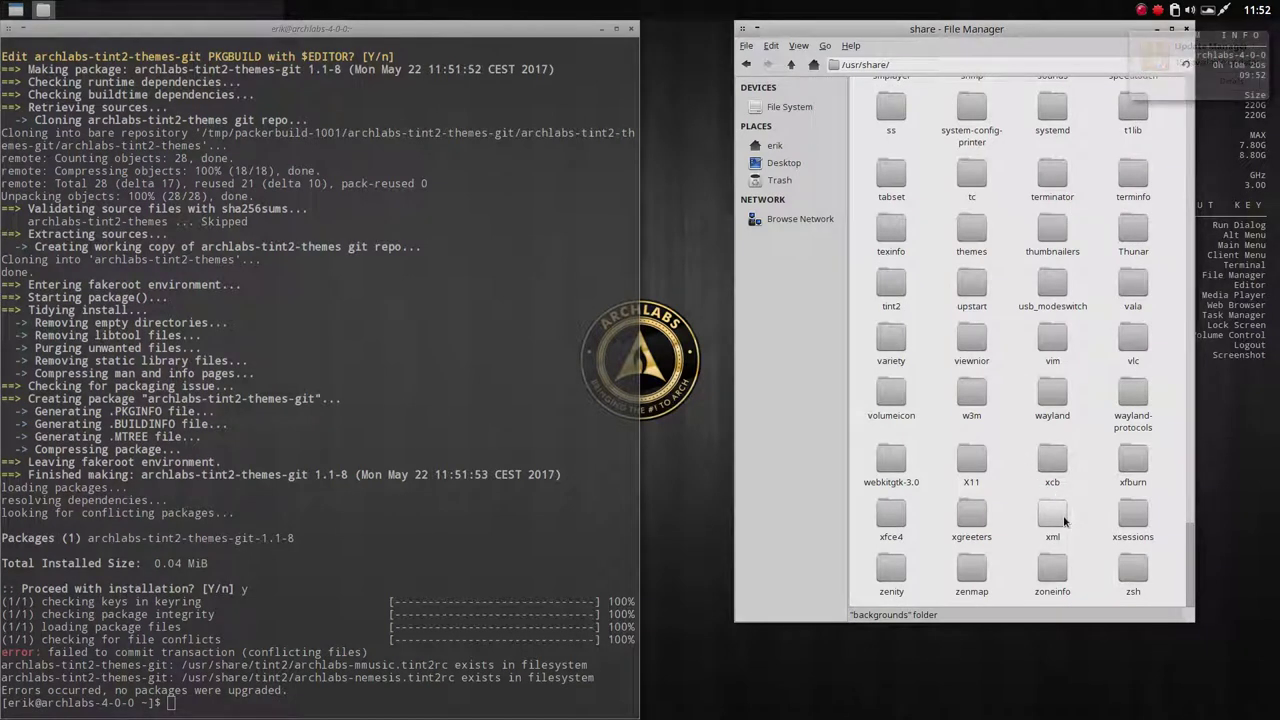
click(977, 186)
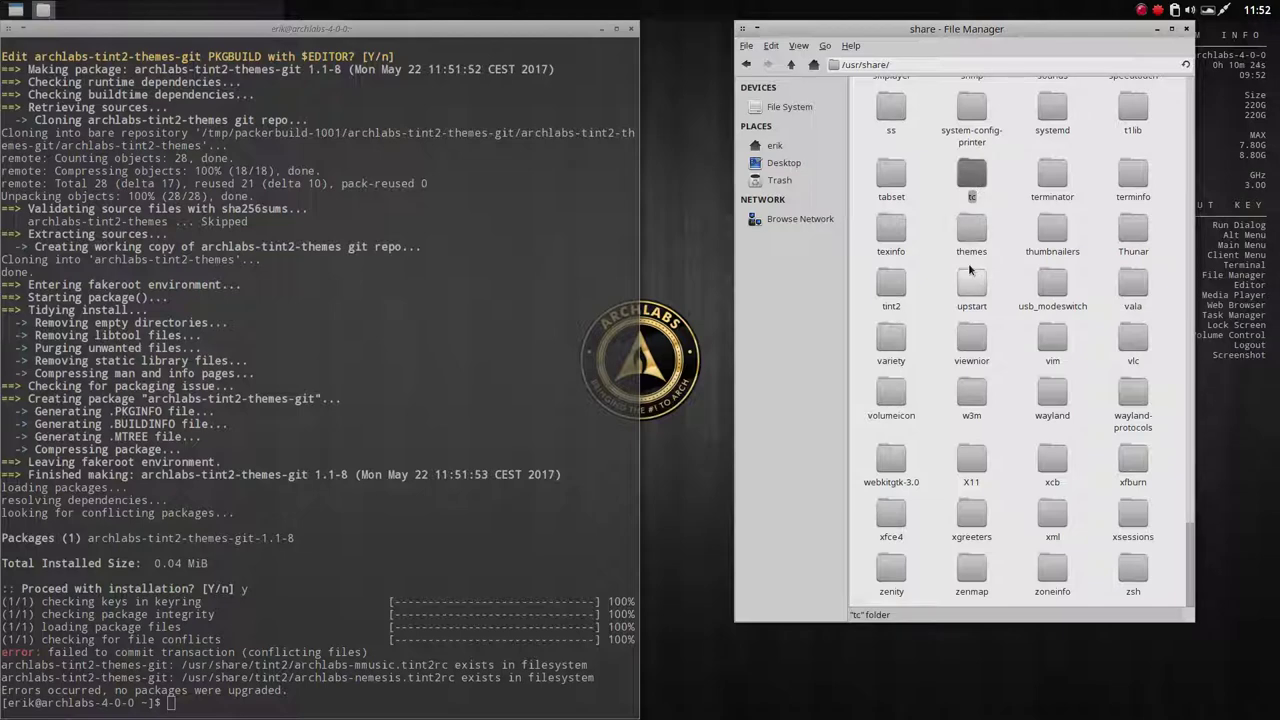
double_click(895, 285)
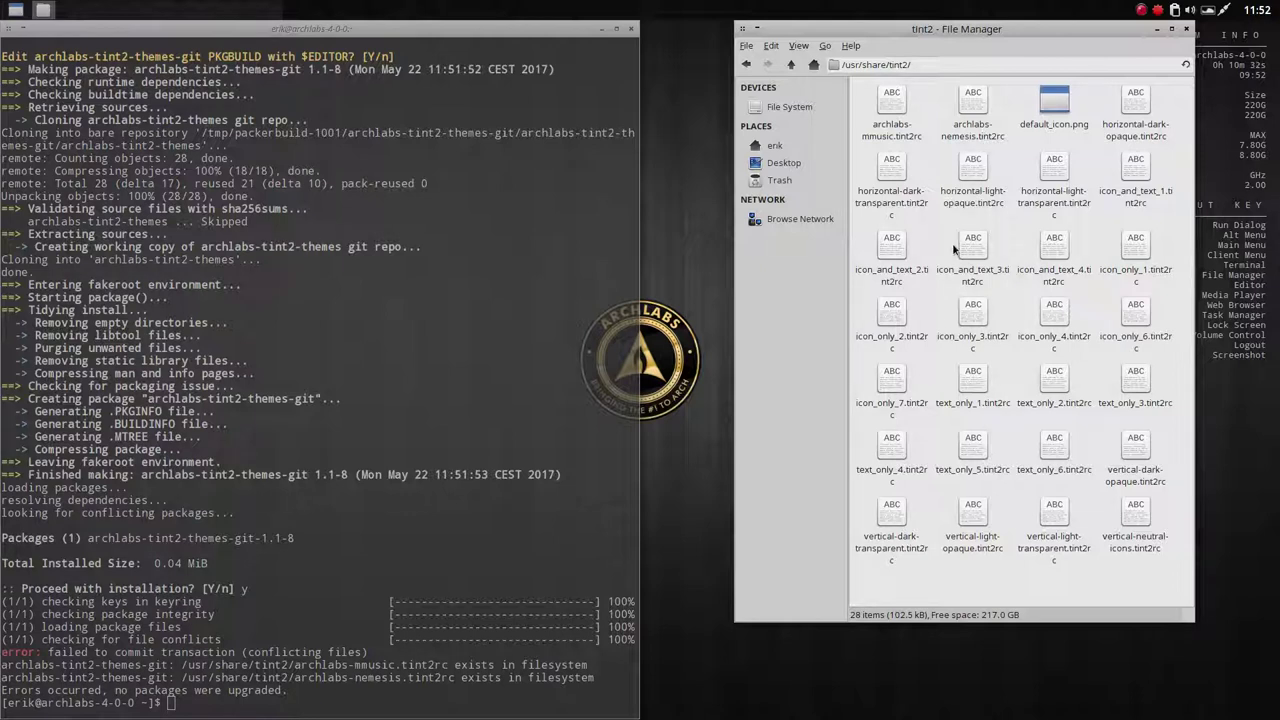
drag(862, 90, 995, 120)
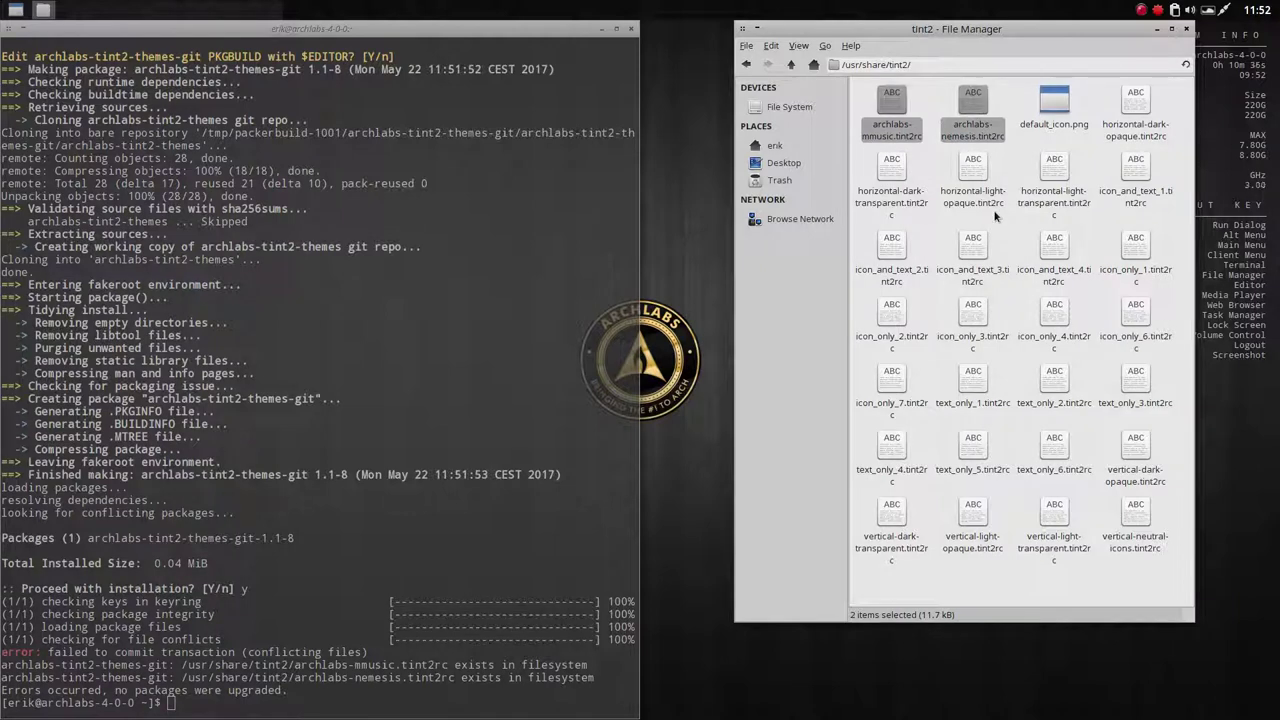
Step: Open the tint2 folder as root, dismiss the permissions notice for good and move the root window over the terminal
right_click(988, 577)
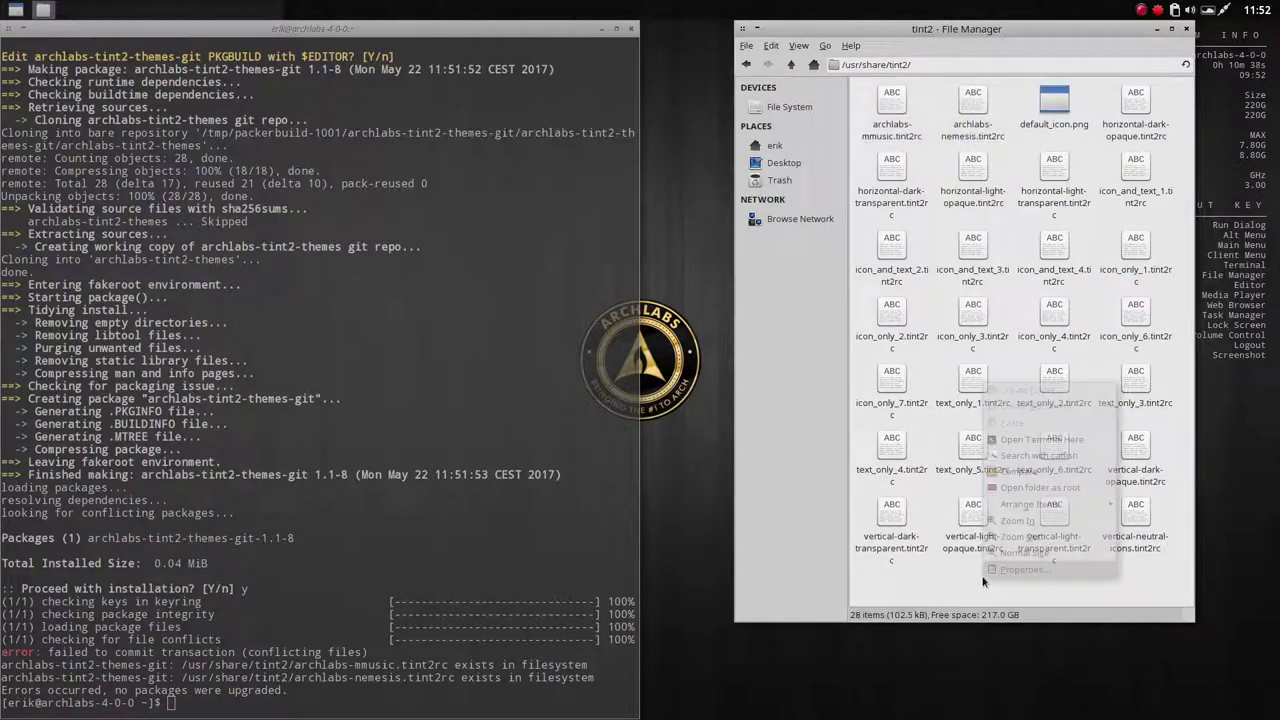
click(1040, 488)
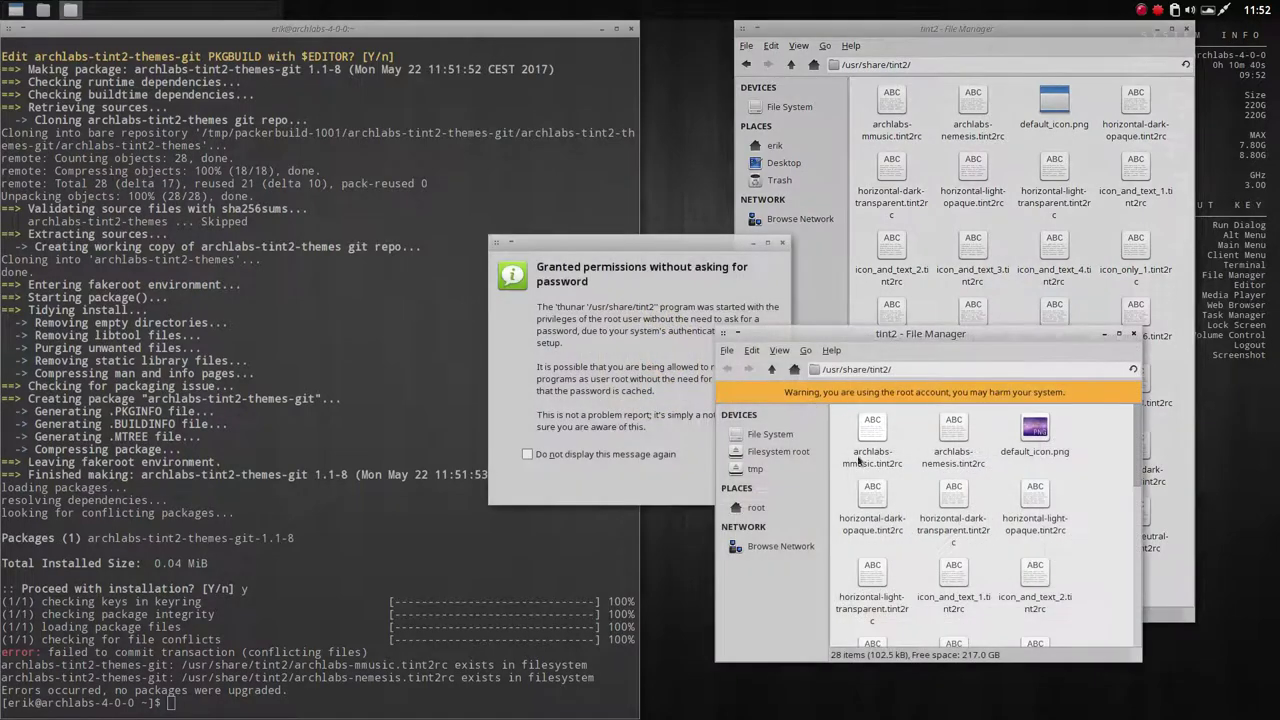
click(622, 474)
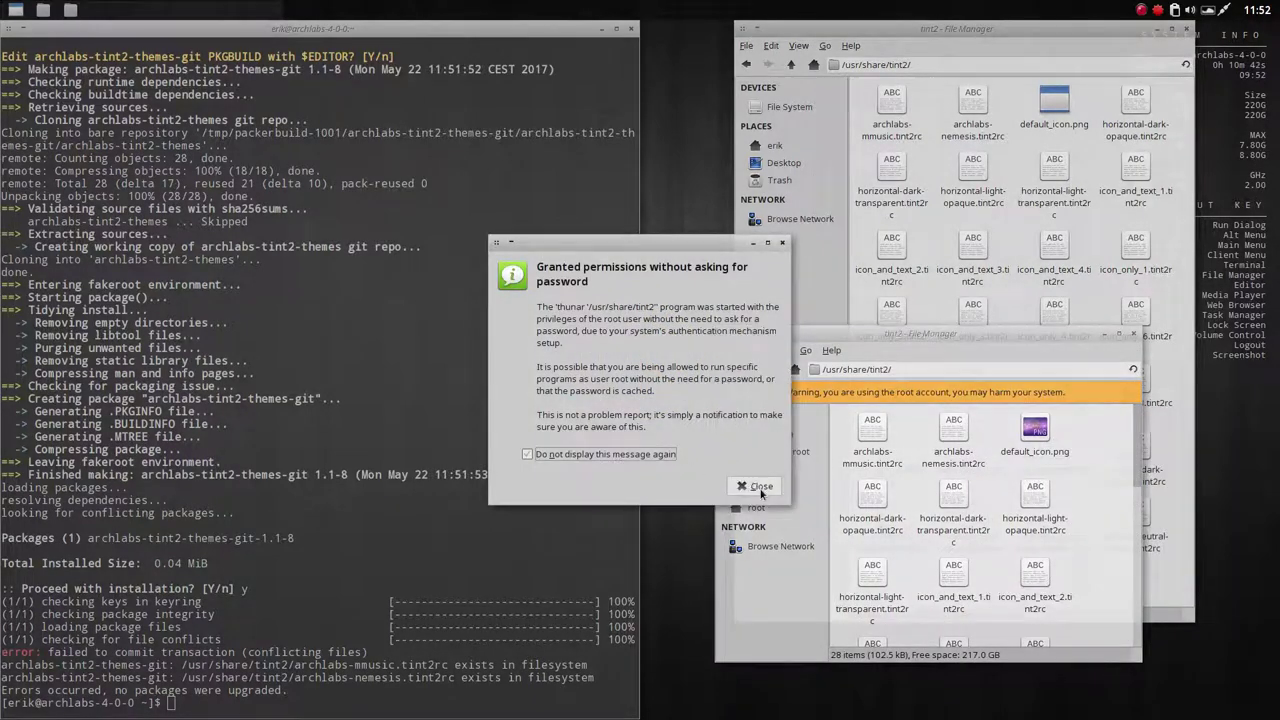
click(756, 489)
drag(953, 340, 496, 197)
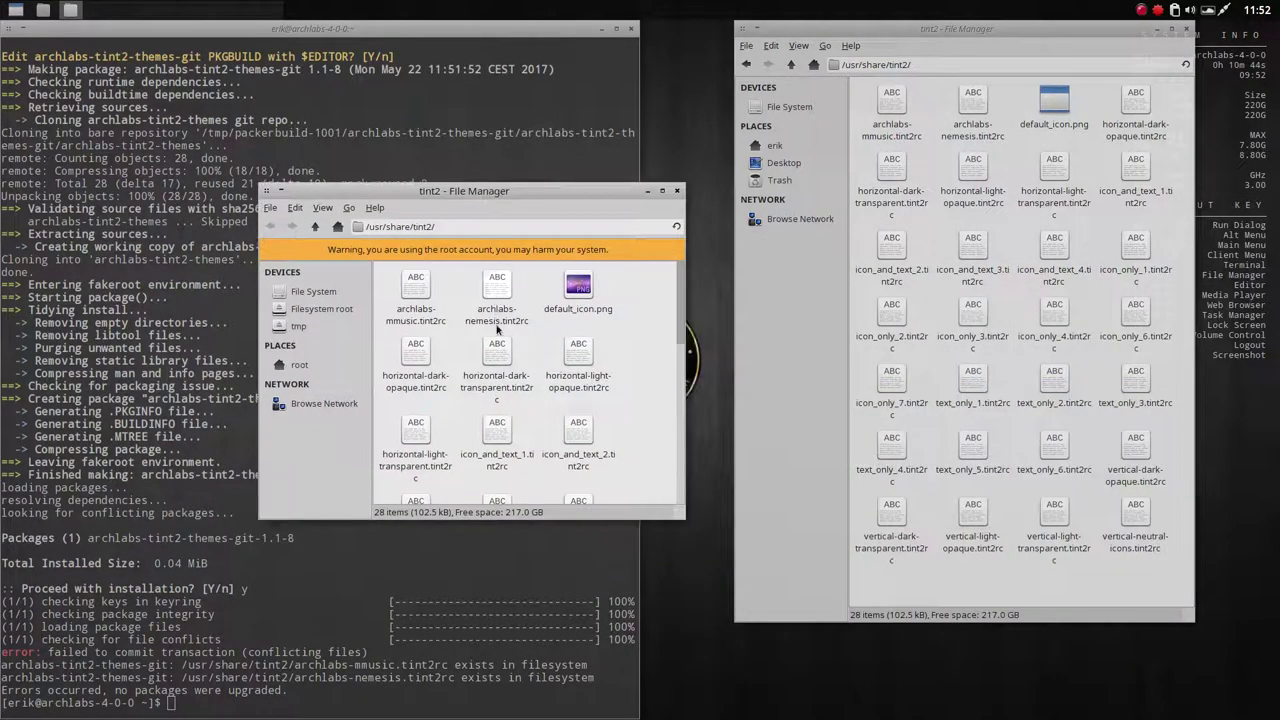
Step: Delete archlabs-mmusic.tint2rc and archlabs-nemesis.tint2rc from /usr/share/tint2 and close the root file manager
click(435, 317)
ctrl+click(507, 308)
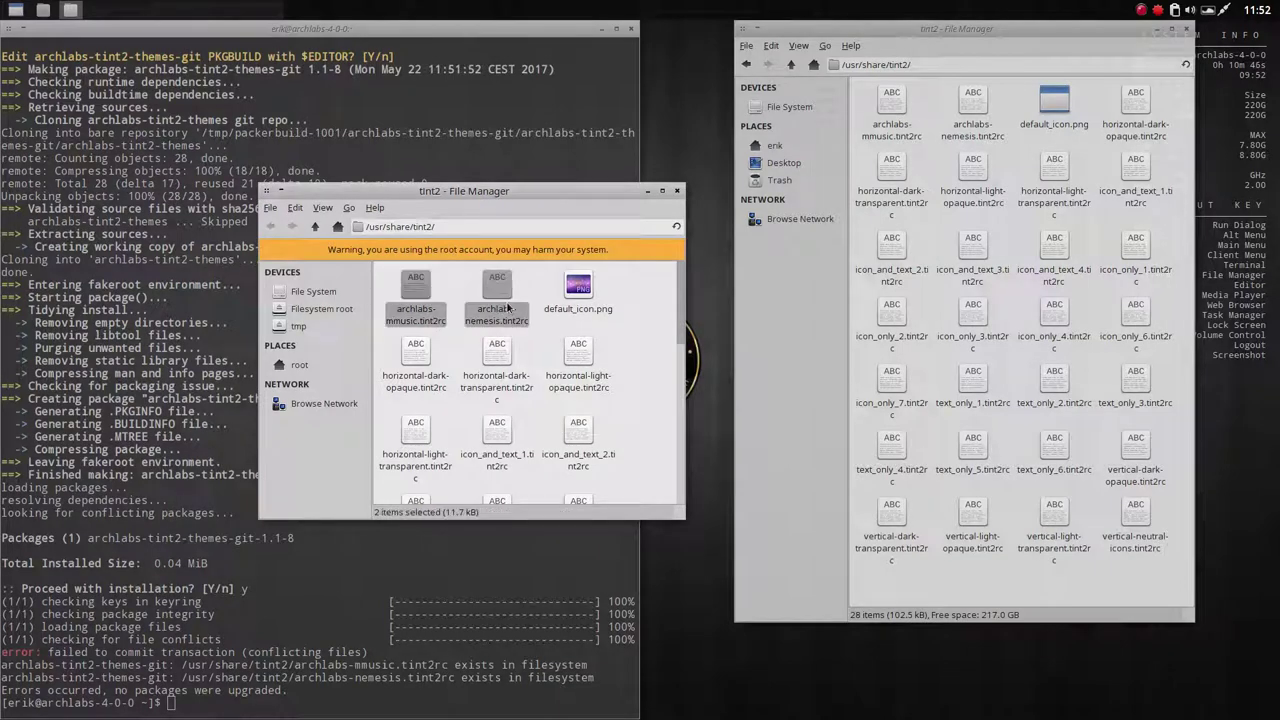
key(Delete)
click(578, 407)
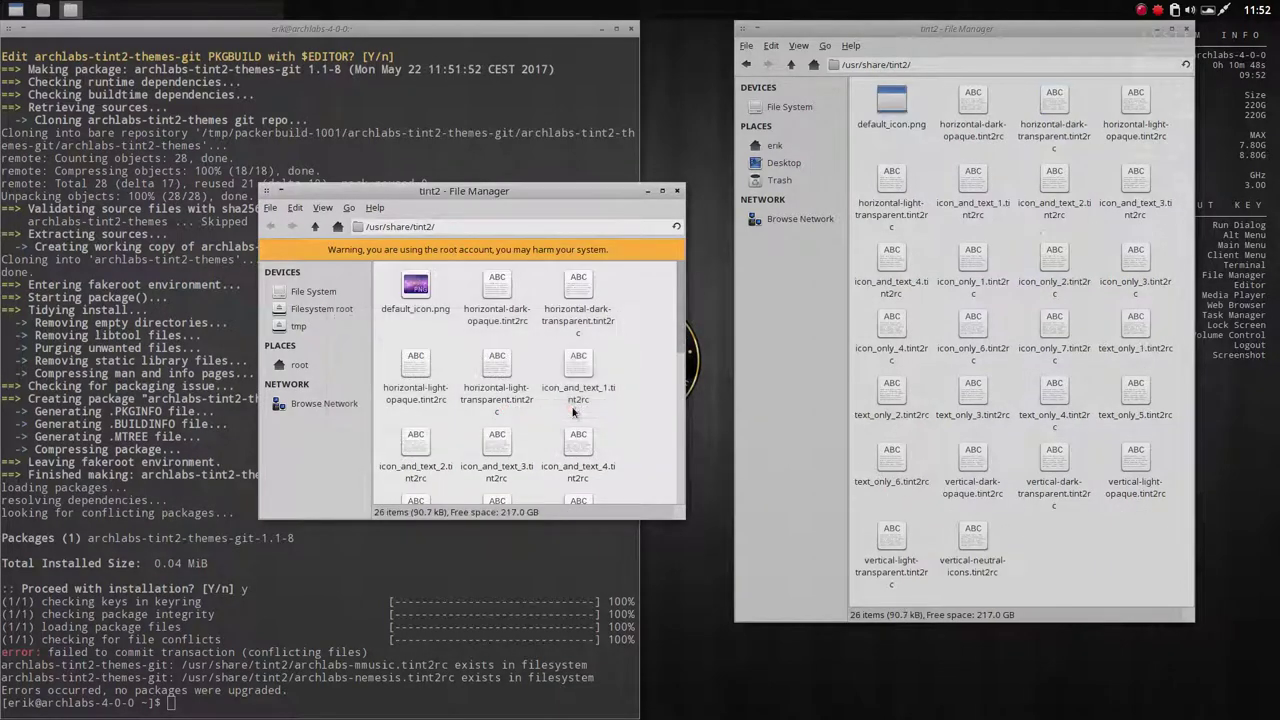
click(677, 190)
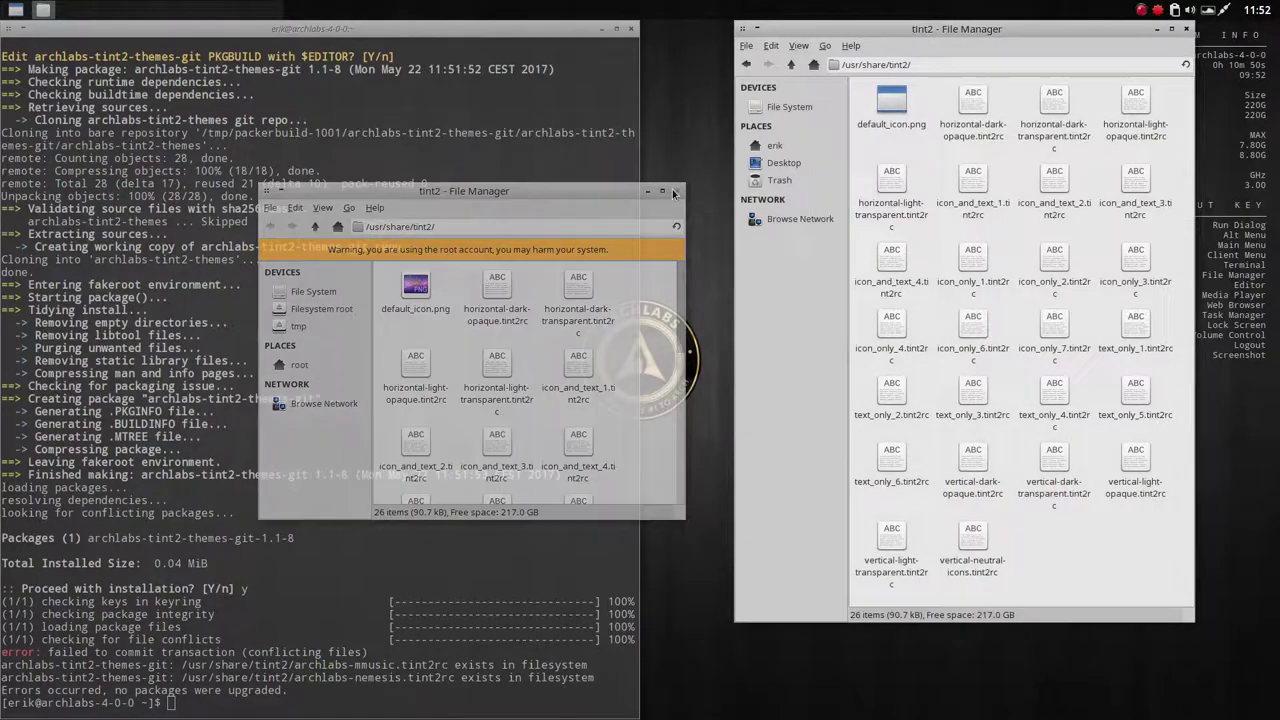
Step: Build and install archlabs-tint2-themes-git through a packer search for archlabs, declining to edit its PKGBUILD
click(502, 477)
text(packer archlabs)
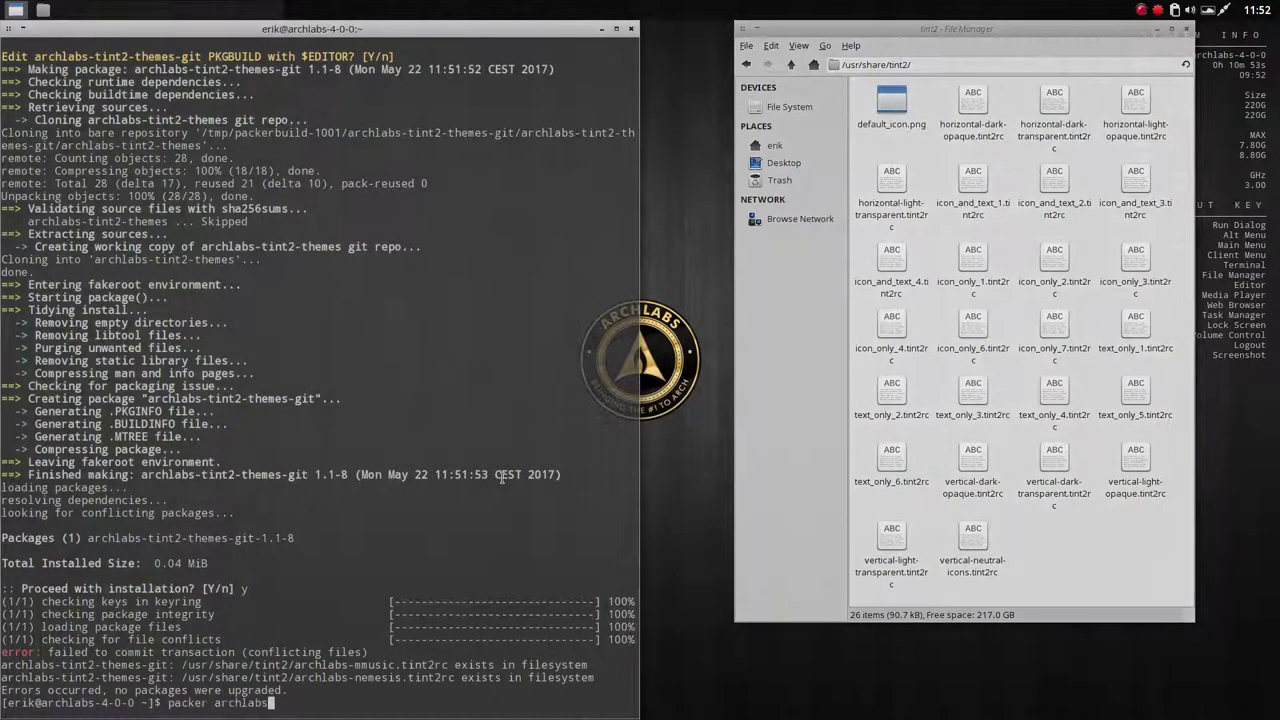
key(Return)
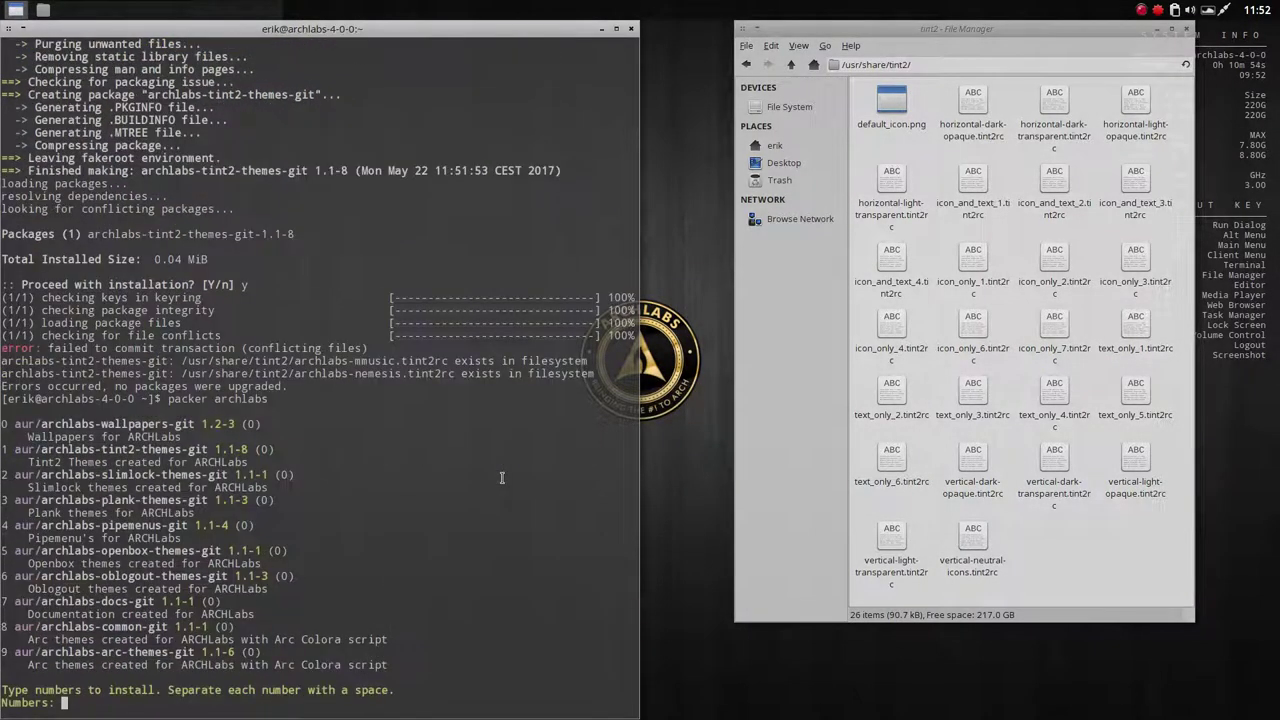
text(1)
key(Return)
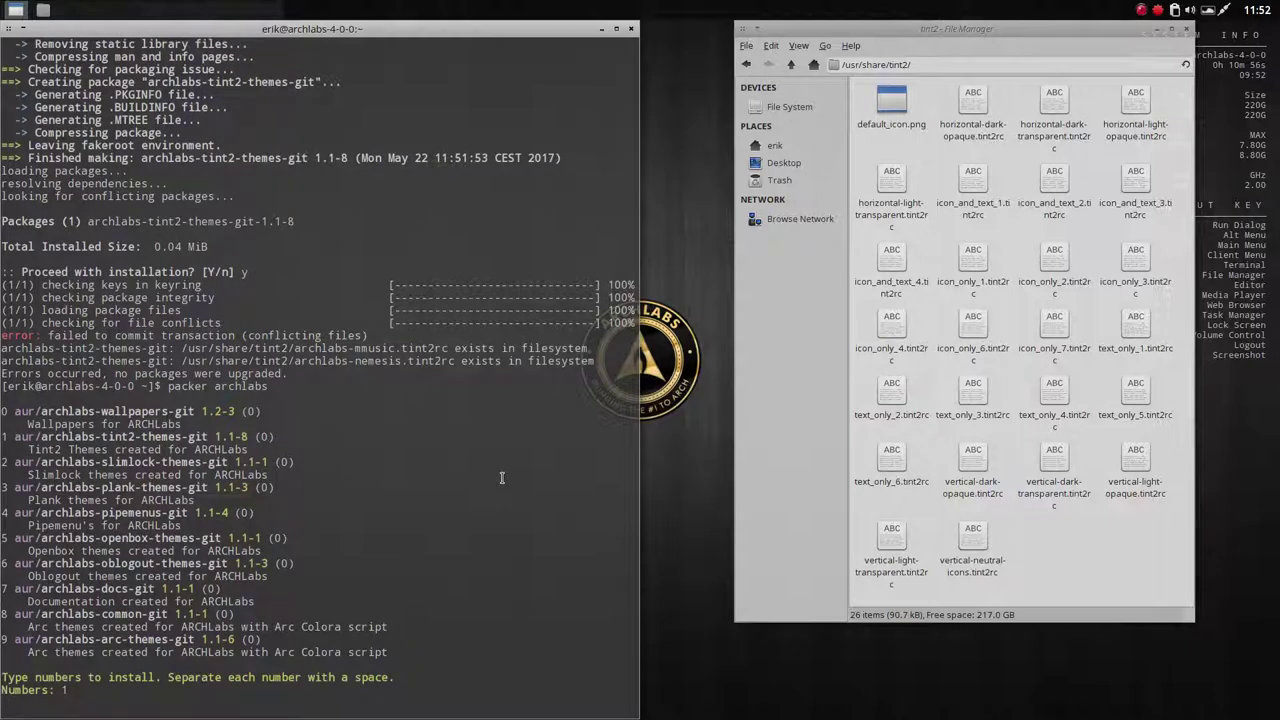
text(y)
key(Return)
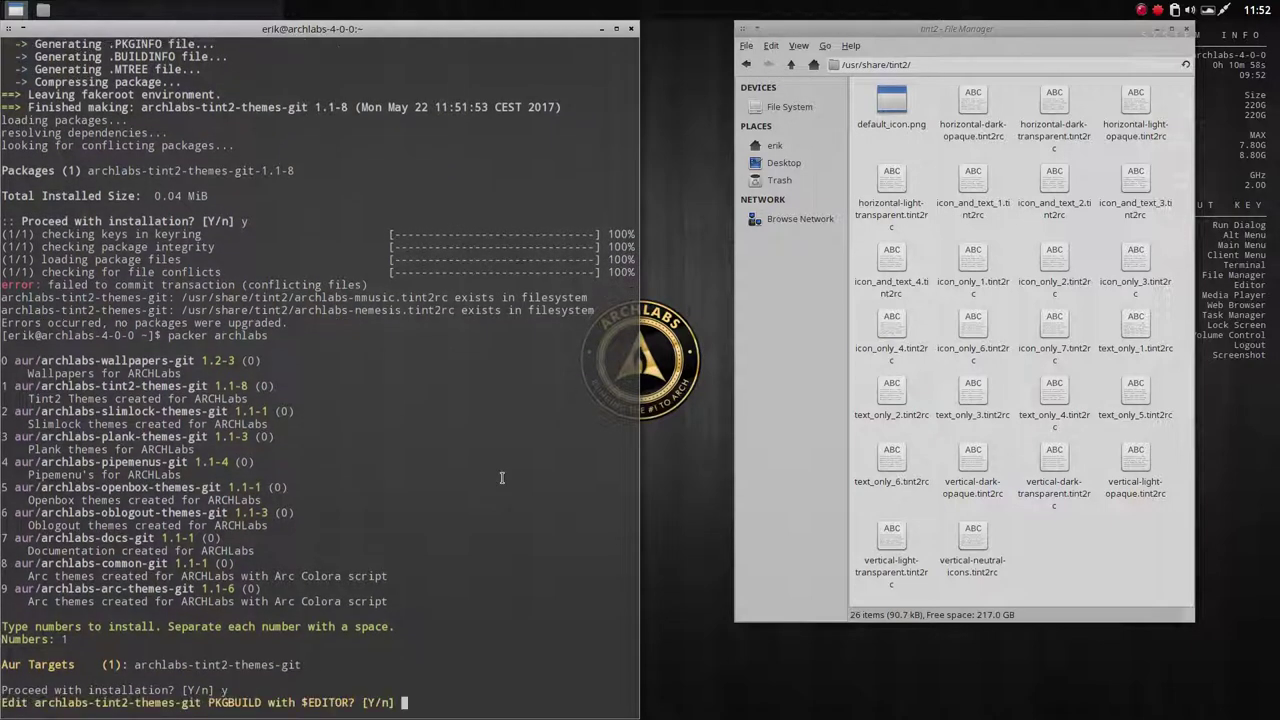
text(n)
key(Return)
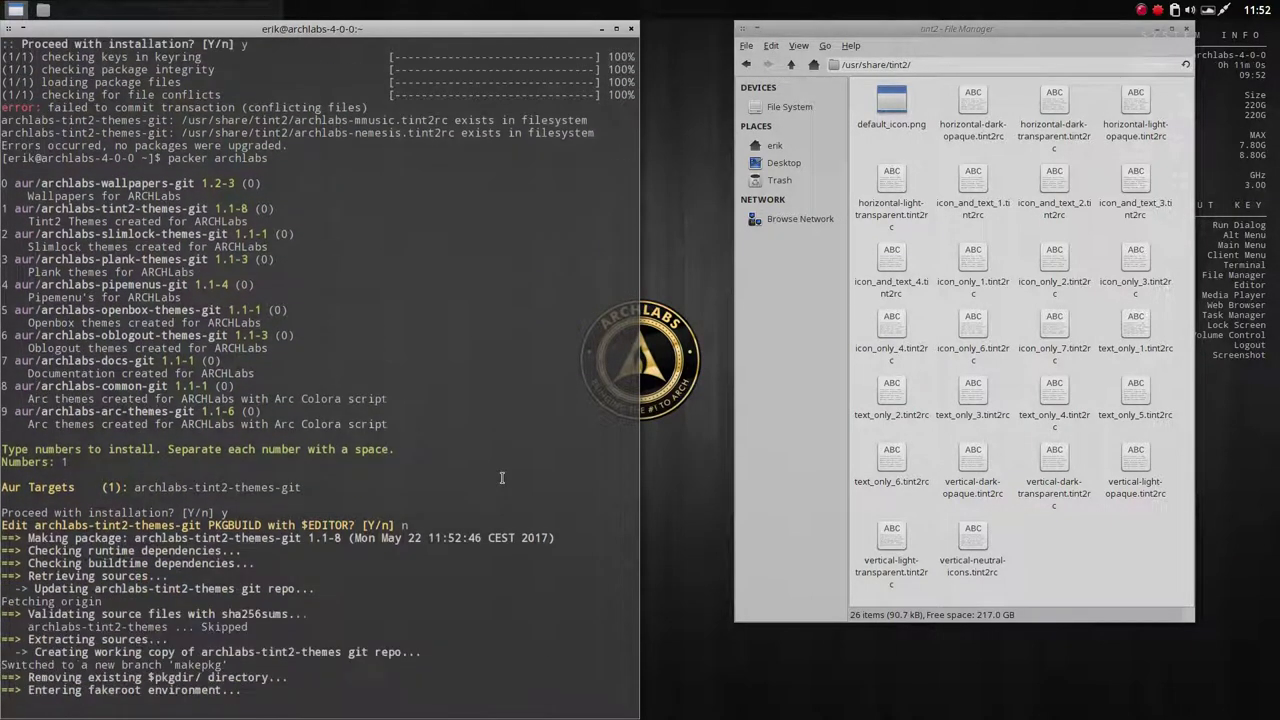
text(y)
key(Return)
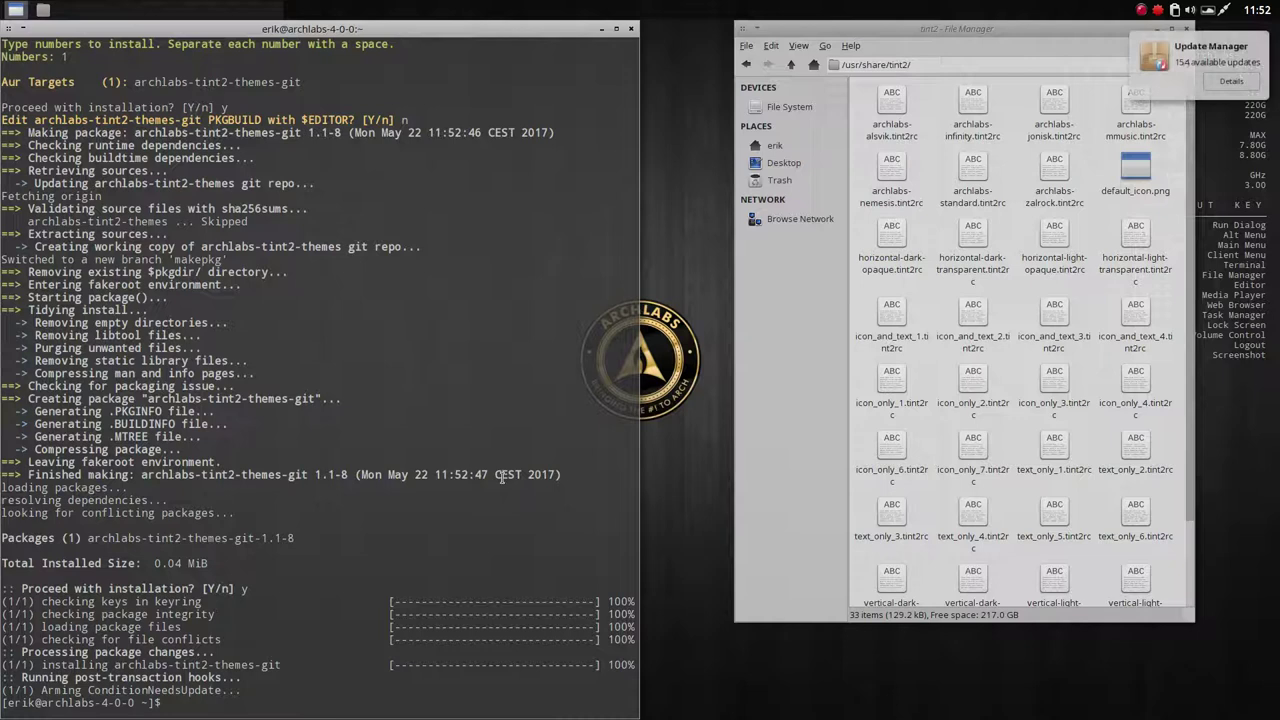
Step: List the archlabs packages with packer and browse to /usr/share/slim/themes in the file manager
text(packer archlabs)
key(Return)
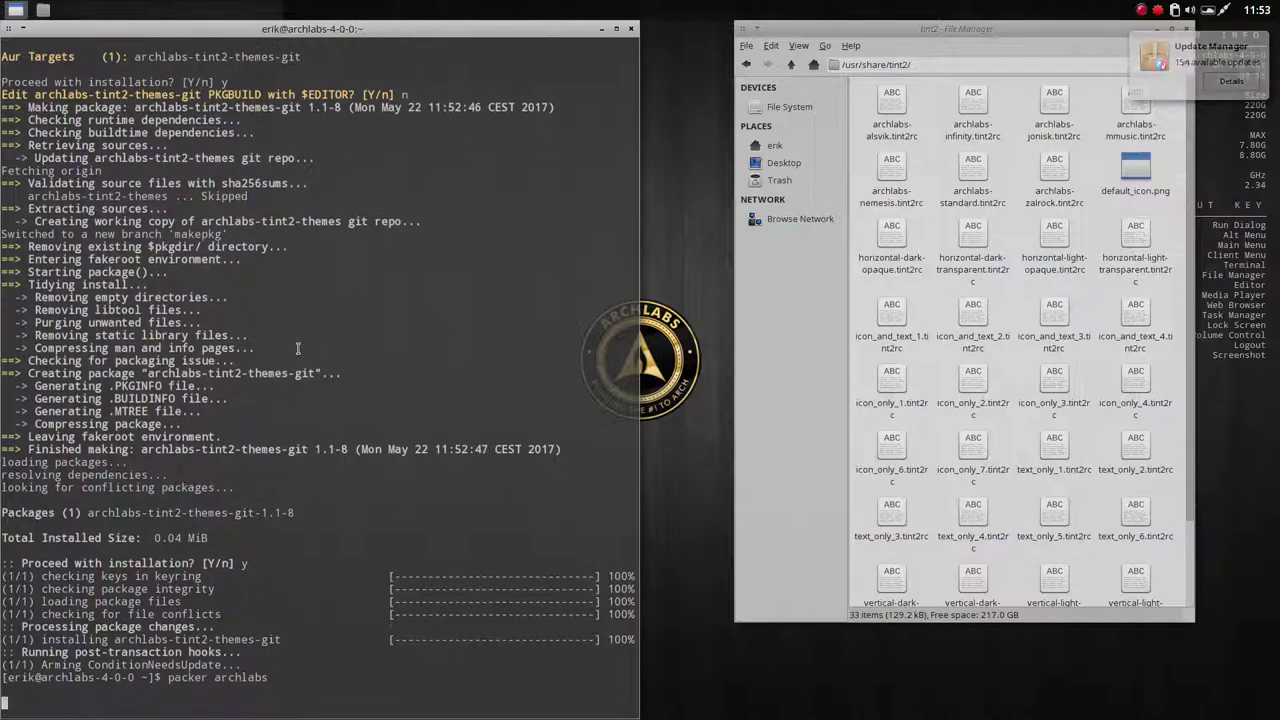
drag(208, 476, 55, 476)
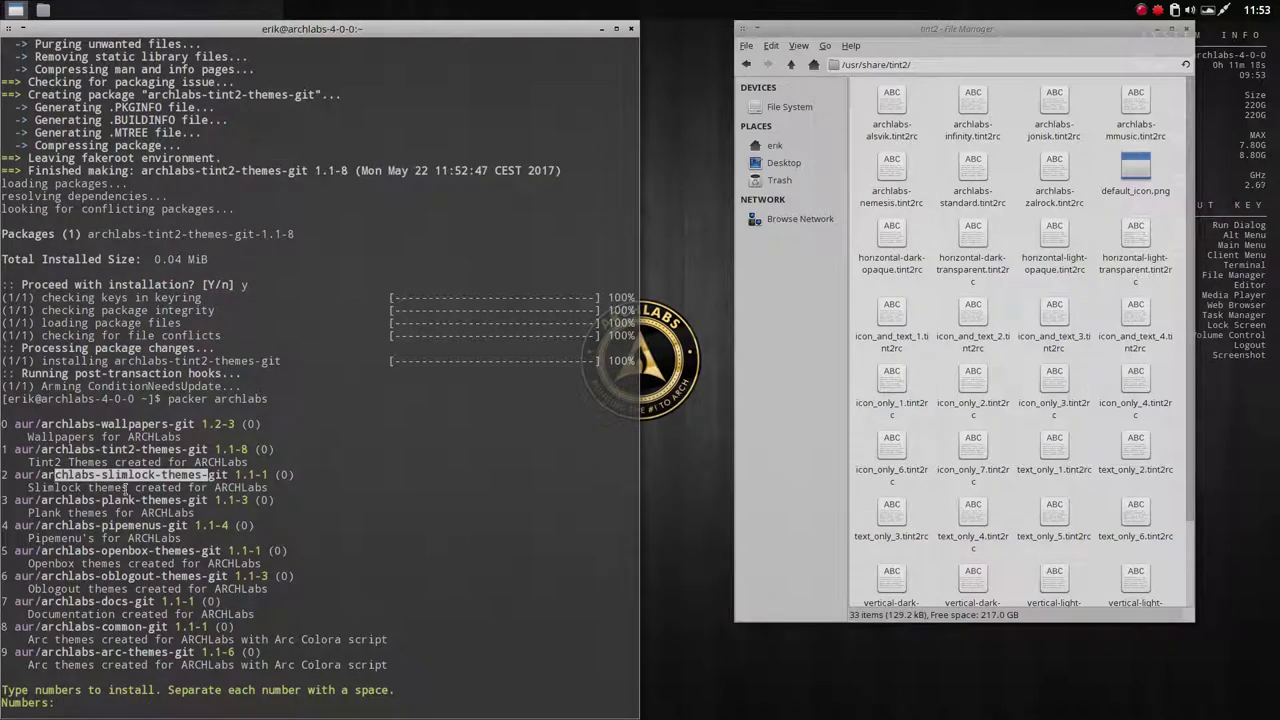
click(797, 67)
scroll(1003, 556, down, 2)
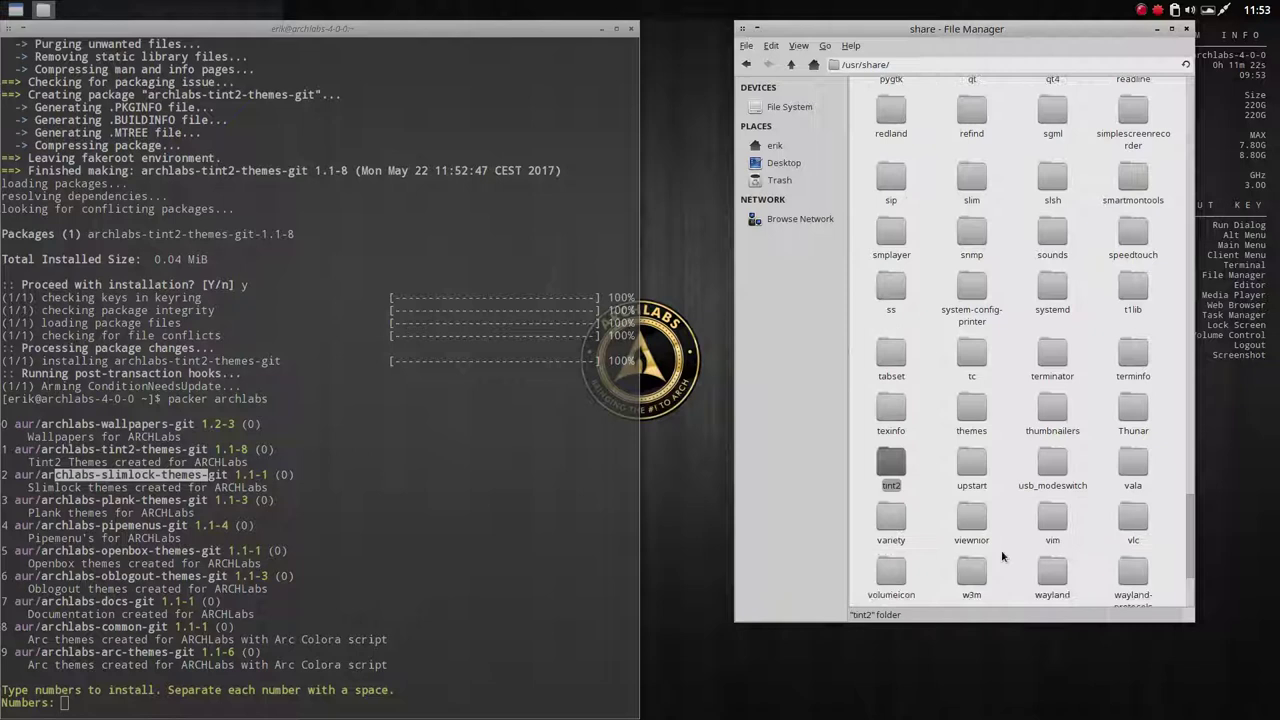
double_click(971, 180)
double_click(869, 105)
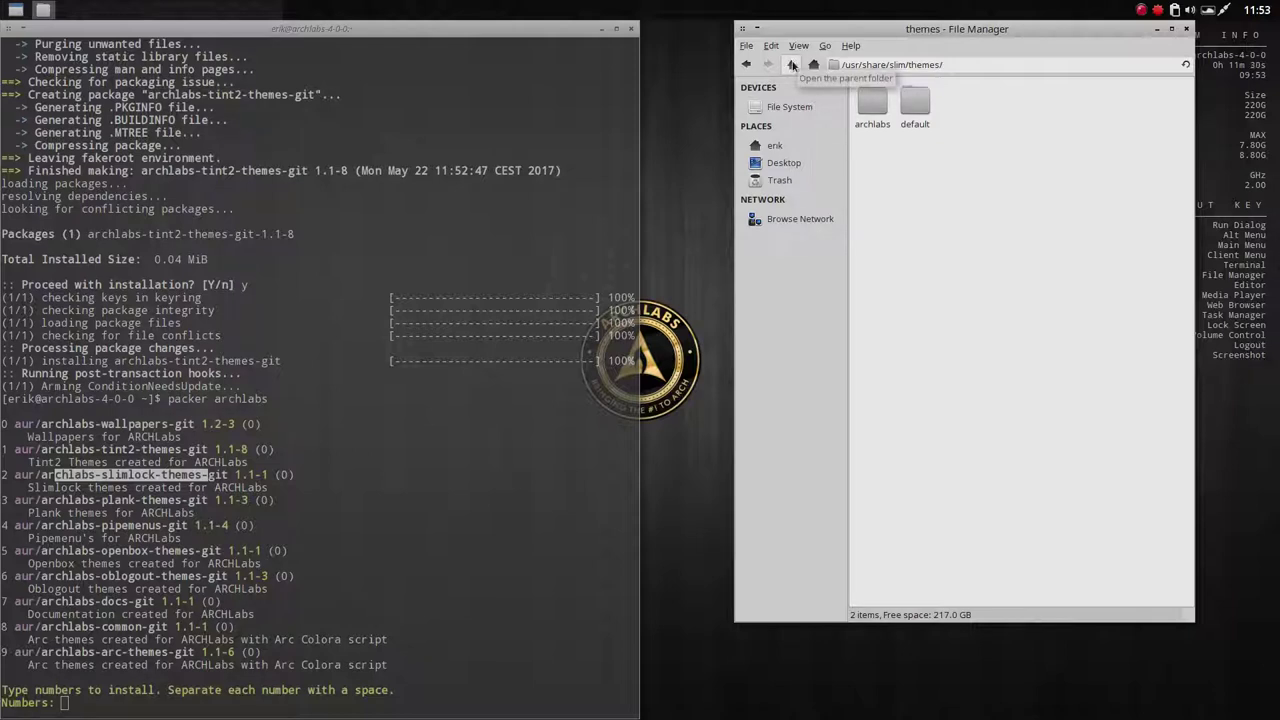
right_click(894, 174)
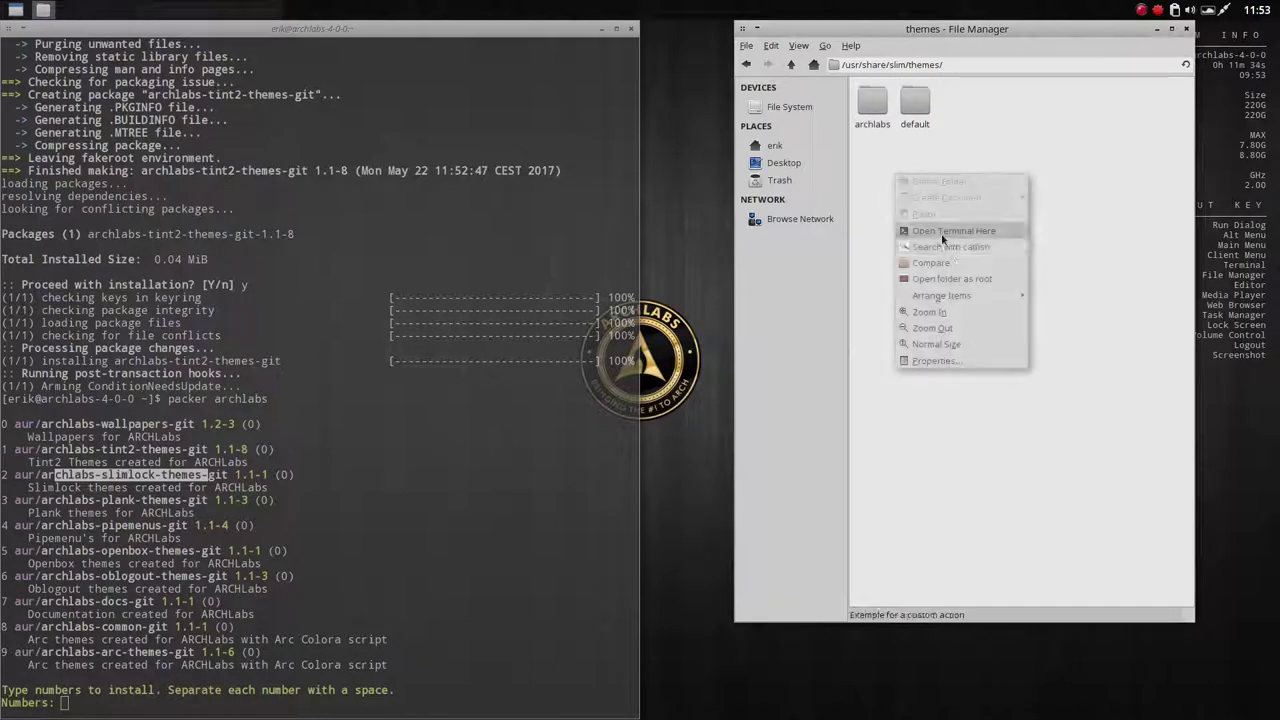
click(439, 532)
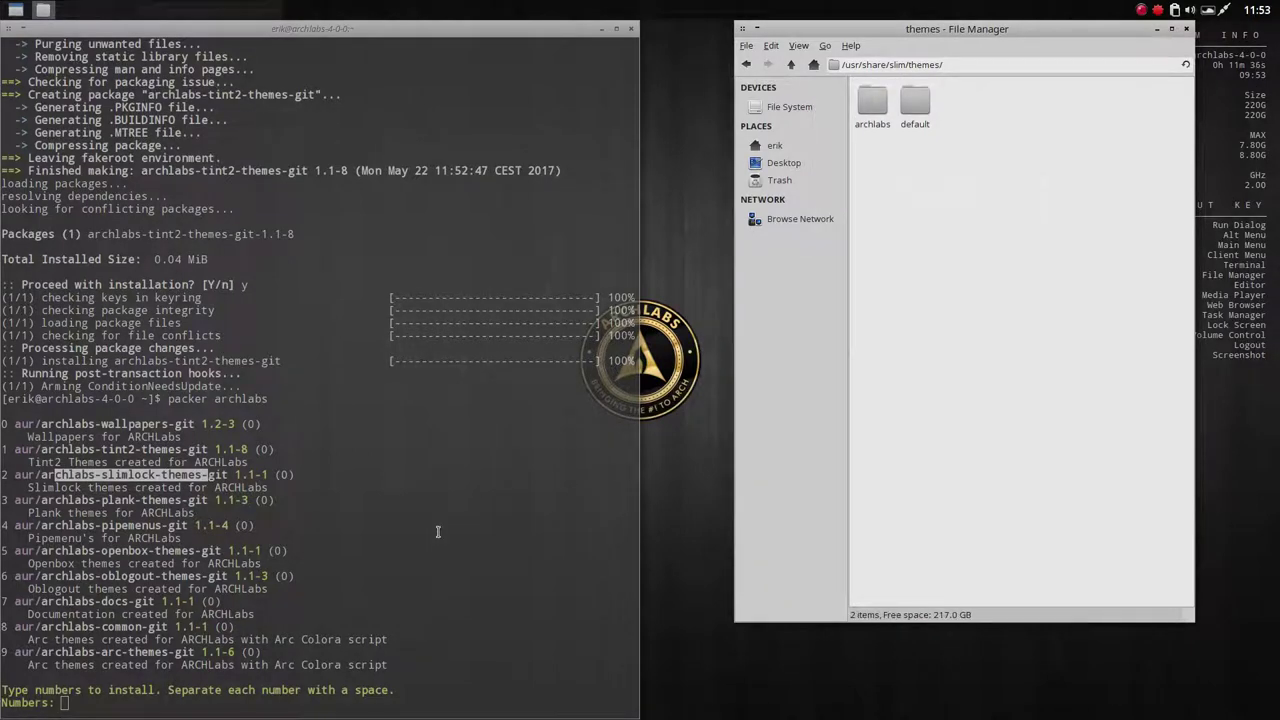
Step: Try to build and install archlabs-slimlock-themes-git, package number 2, without editing its PKGBUILD
click(419, 533)
text(2)
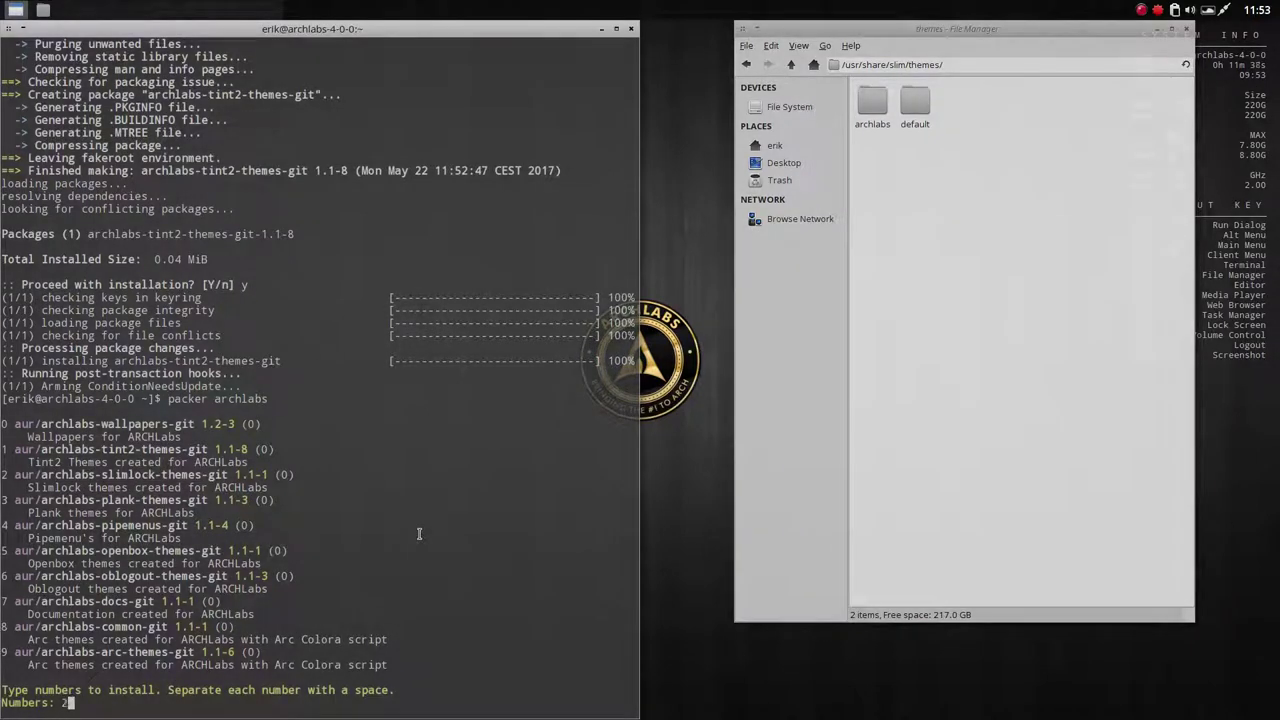
key(Return)
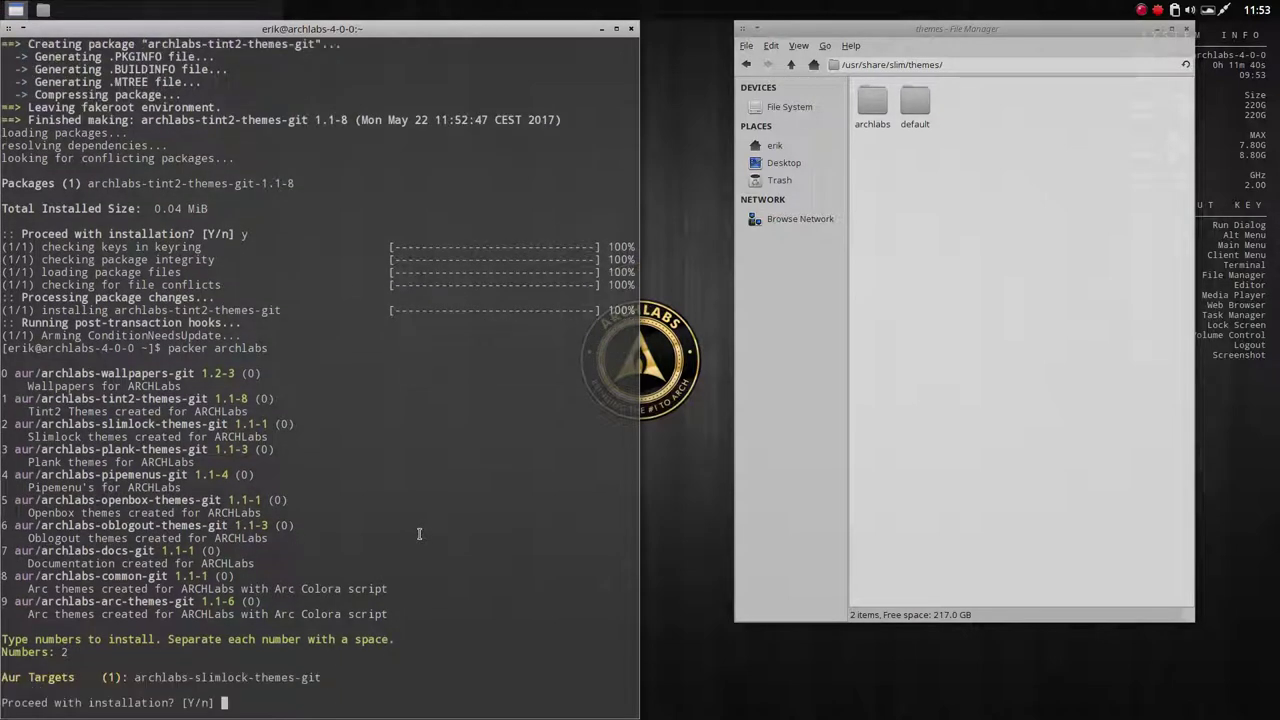
text(y)
key(Return)
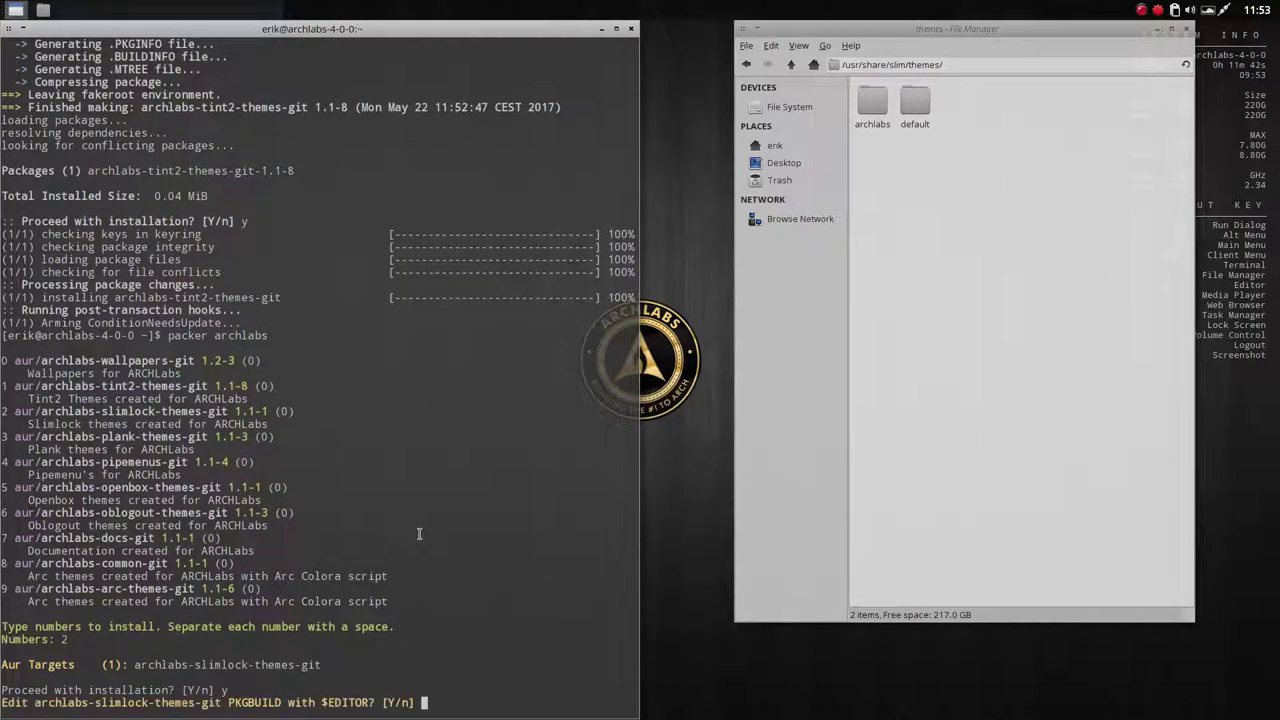
text(n)
key(Return)
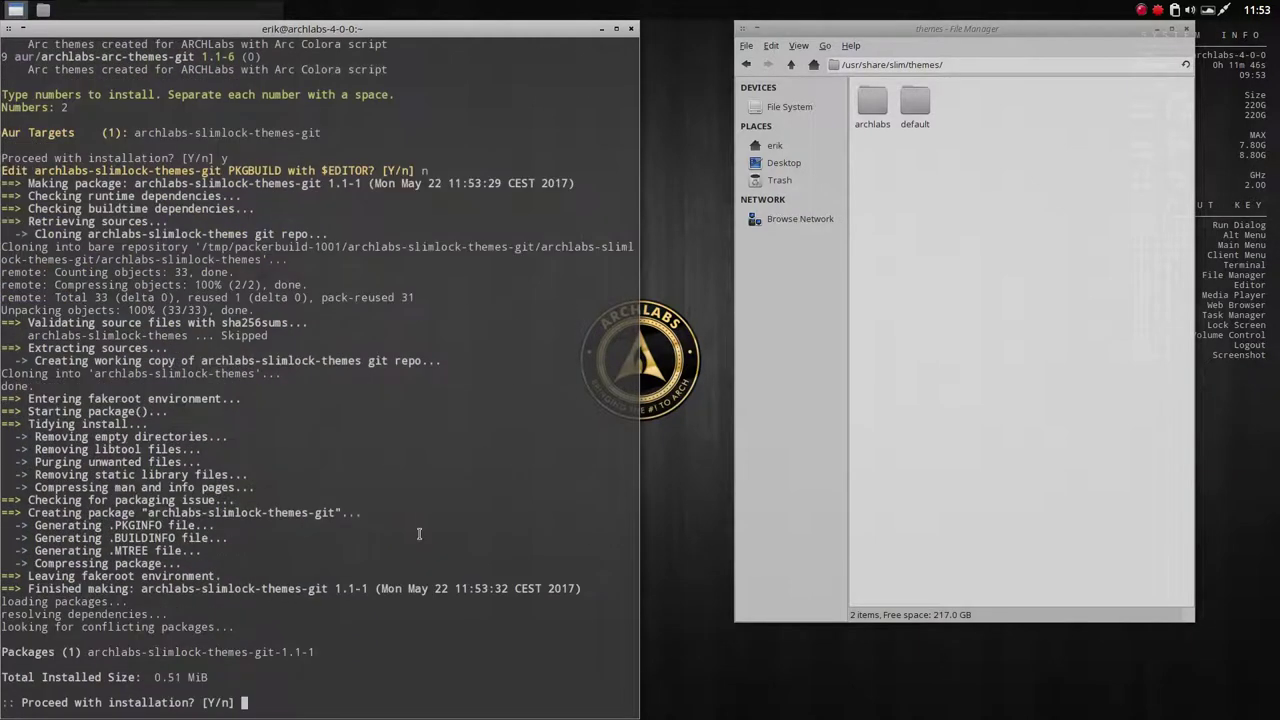
text(y)
key(Return)
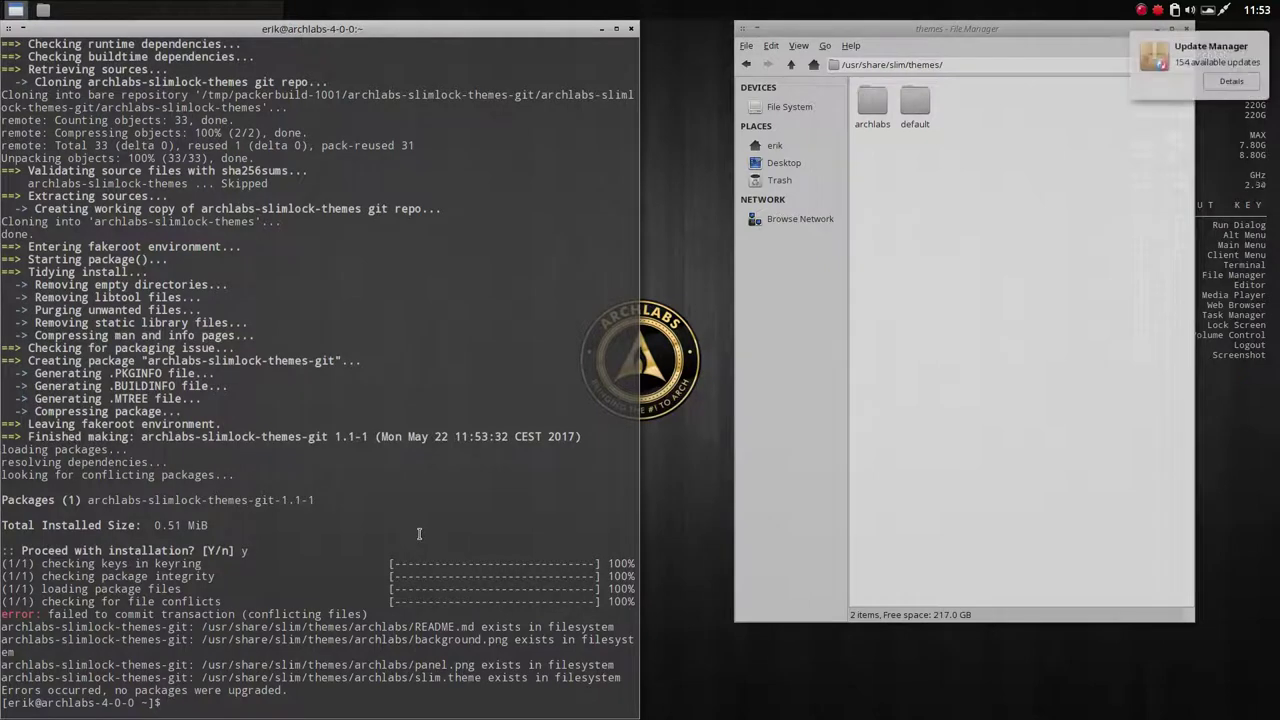
click(951, 203)
right_click(903, 244)
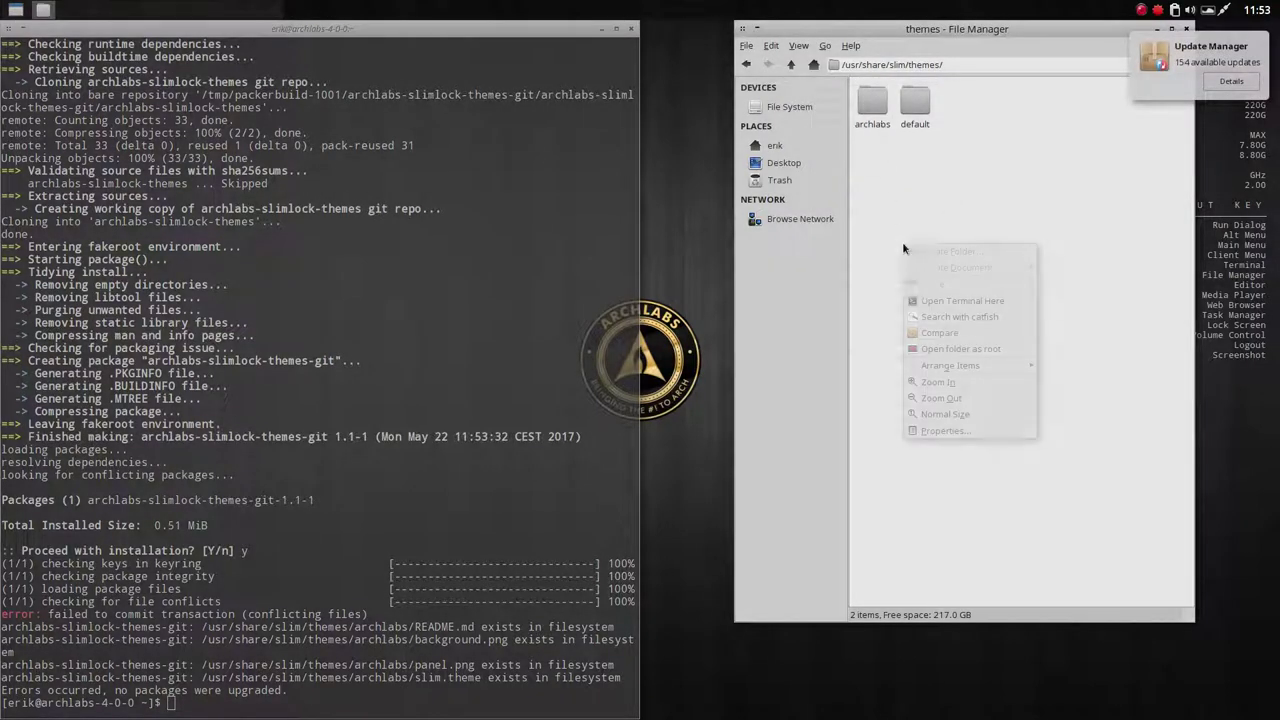
click(903, 346)
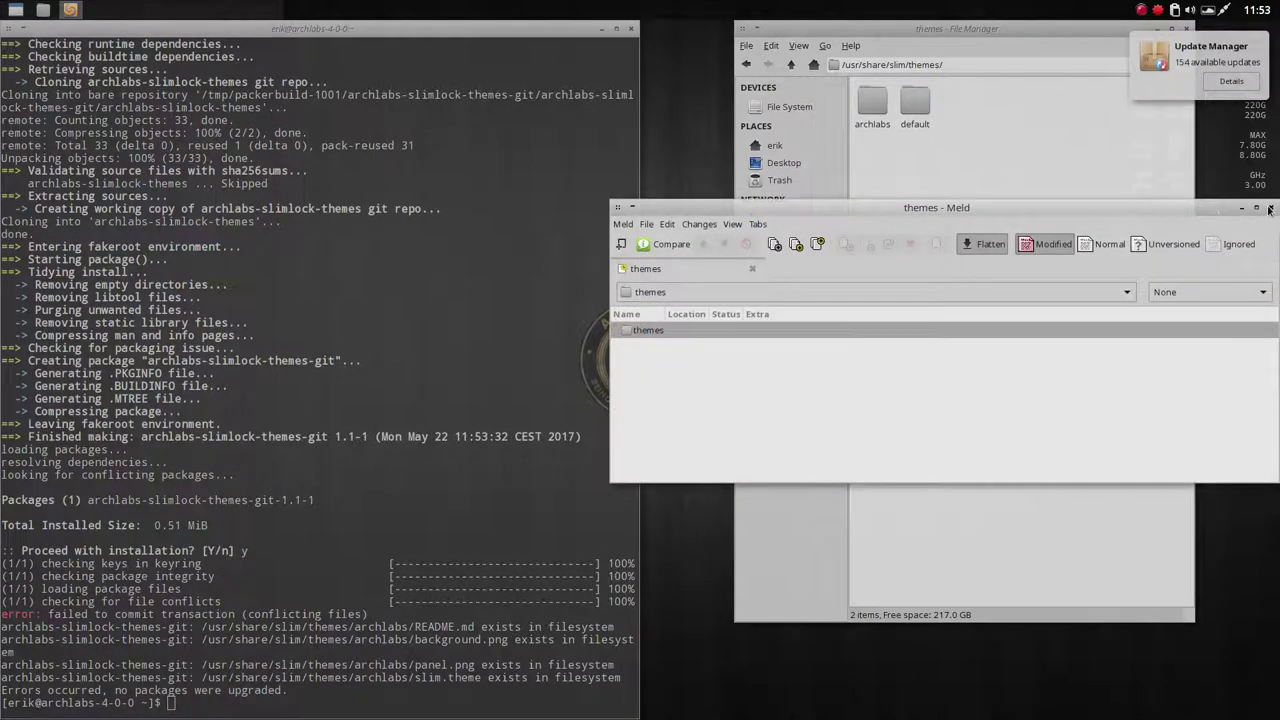
Step: Open /usr/share/slim/themes as root, permanently delete its archlabs folder and close the root file manager
right_click(960, 264)
click(1015, 367)
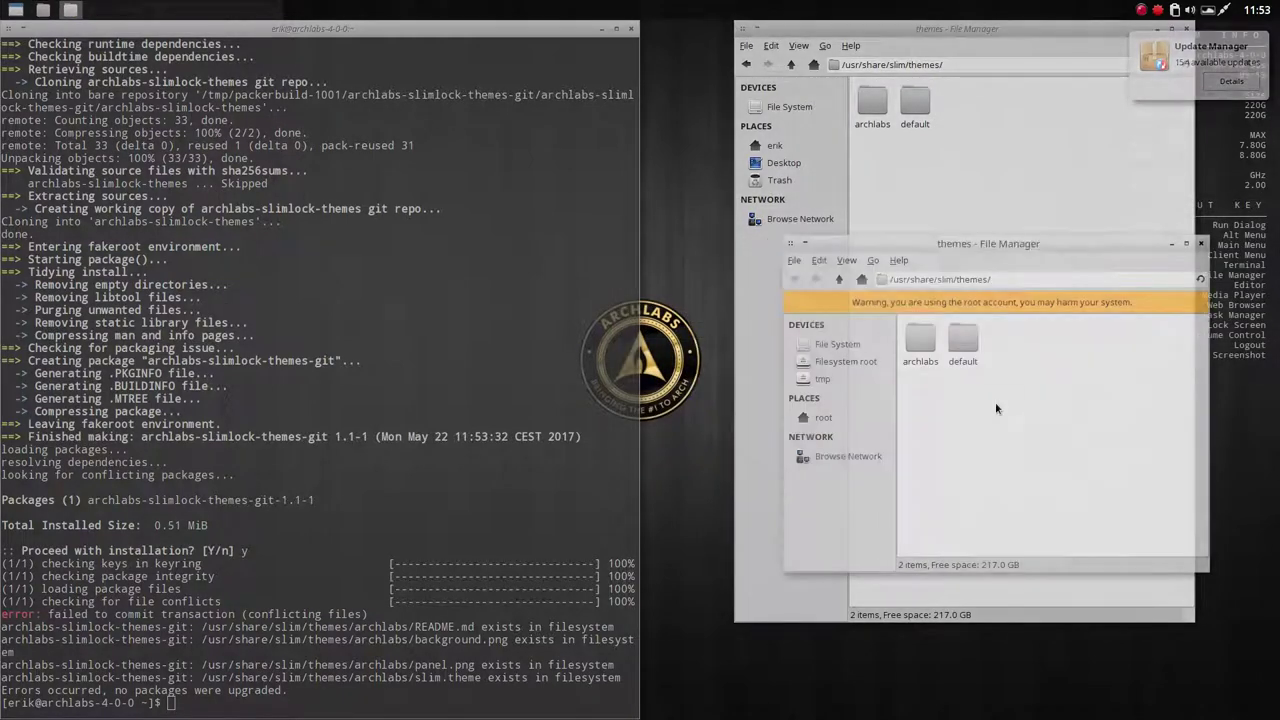
click(924, 346)
key(shift+Delete)
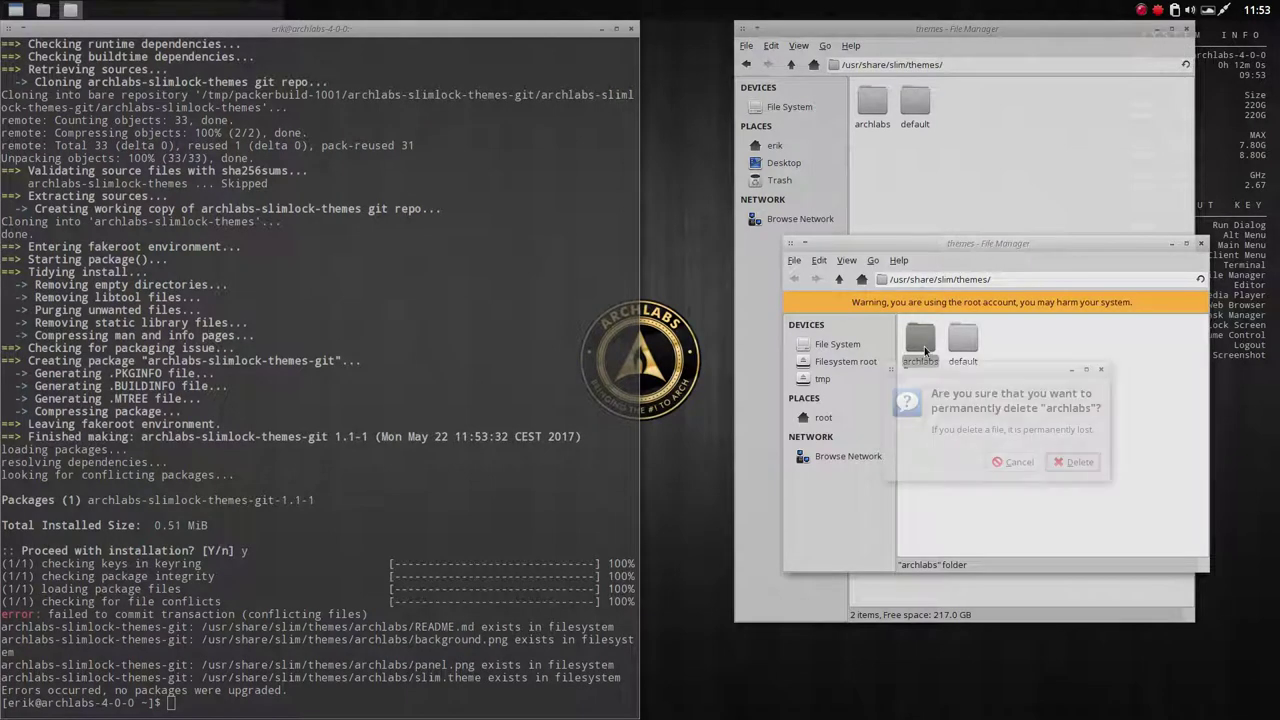
click(1075, 461)
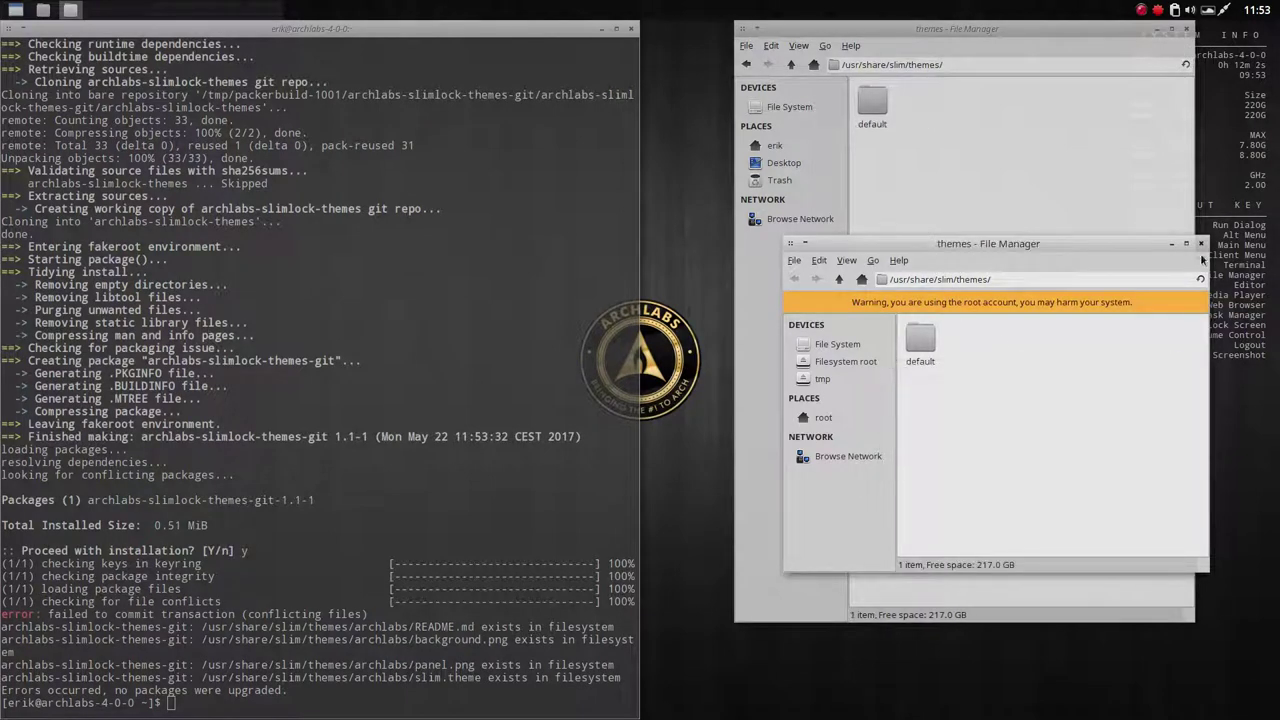
click(1200, 244)
Step: Build and install archlabs-slimlock-themes-git through a packer search for archlabs, declining to edit its PKGBUILD
click(452, 542)
text(packer archlabs)
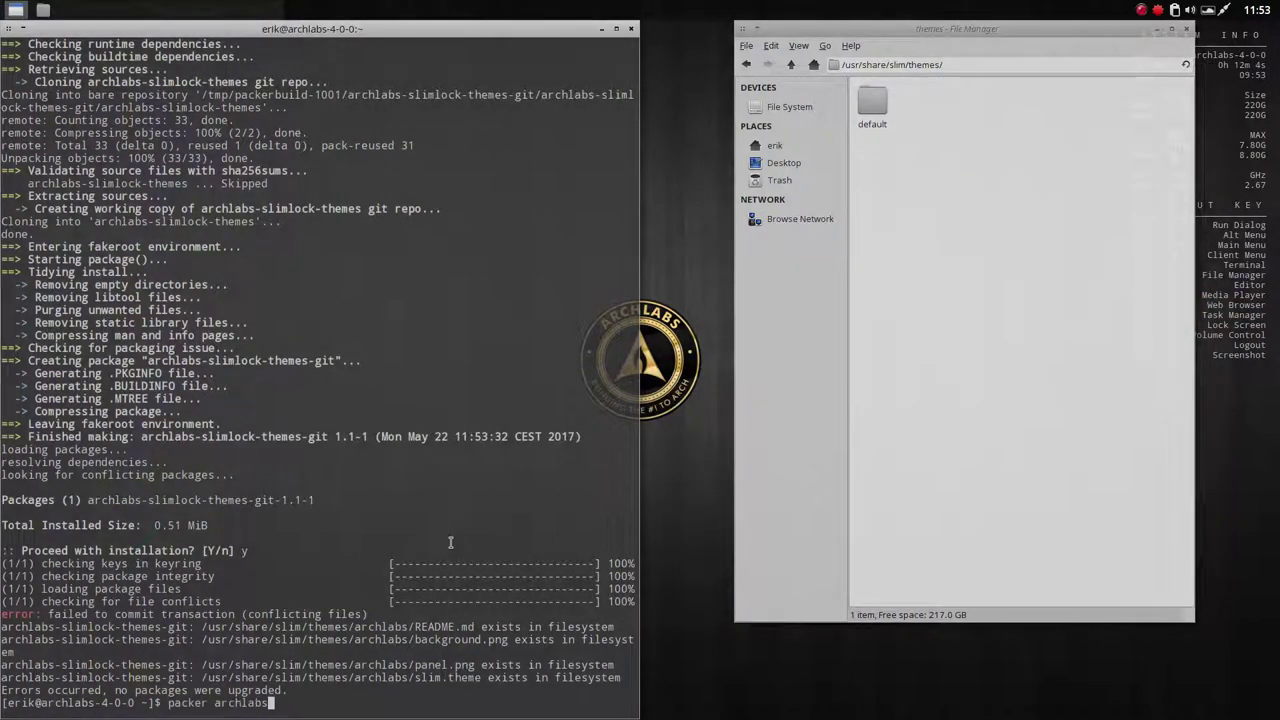
key(Return)
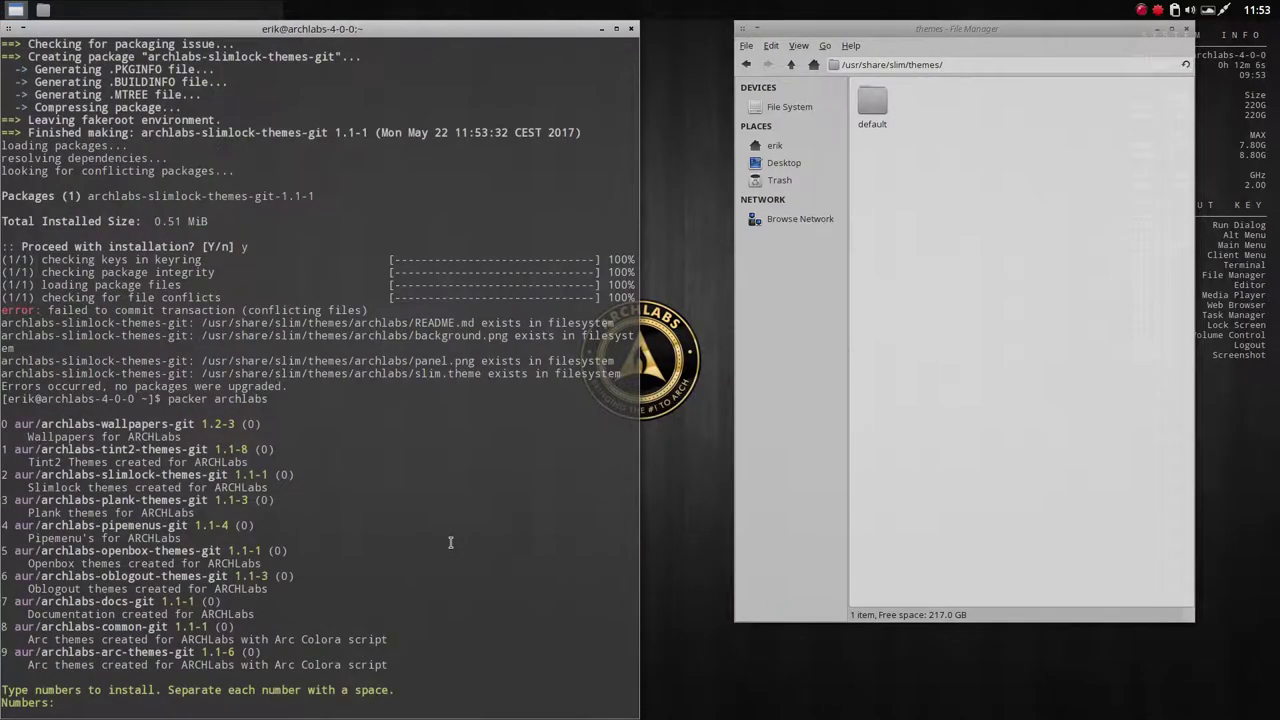
text(2)
key(Return)
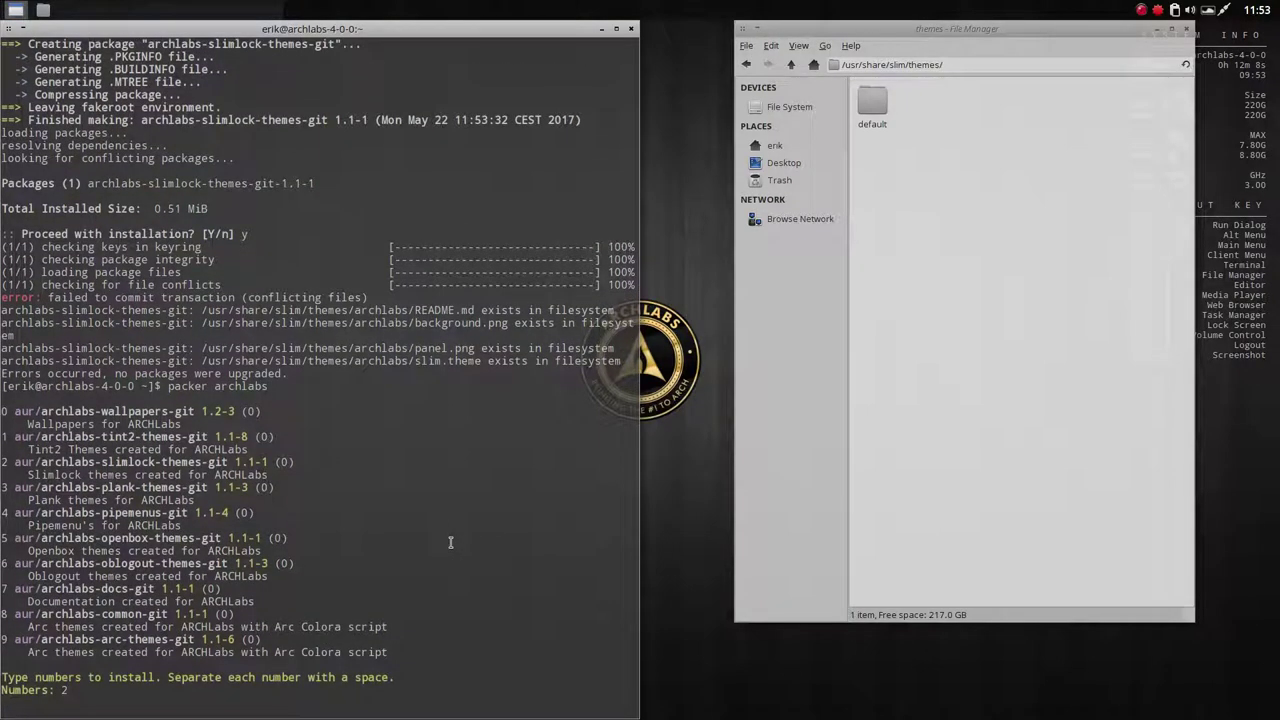
text(y)
key(Return)
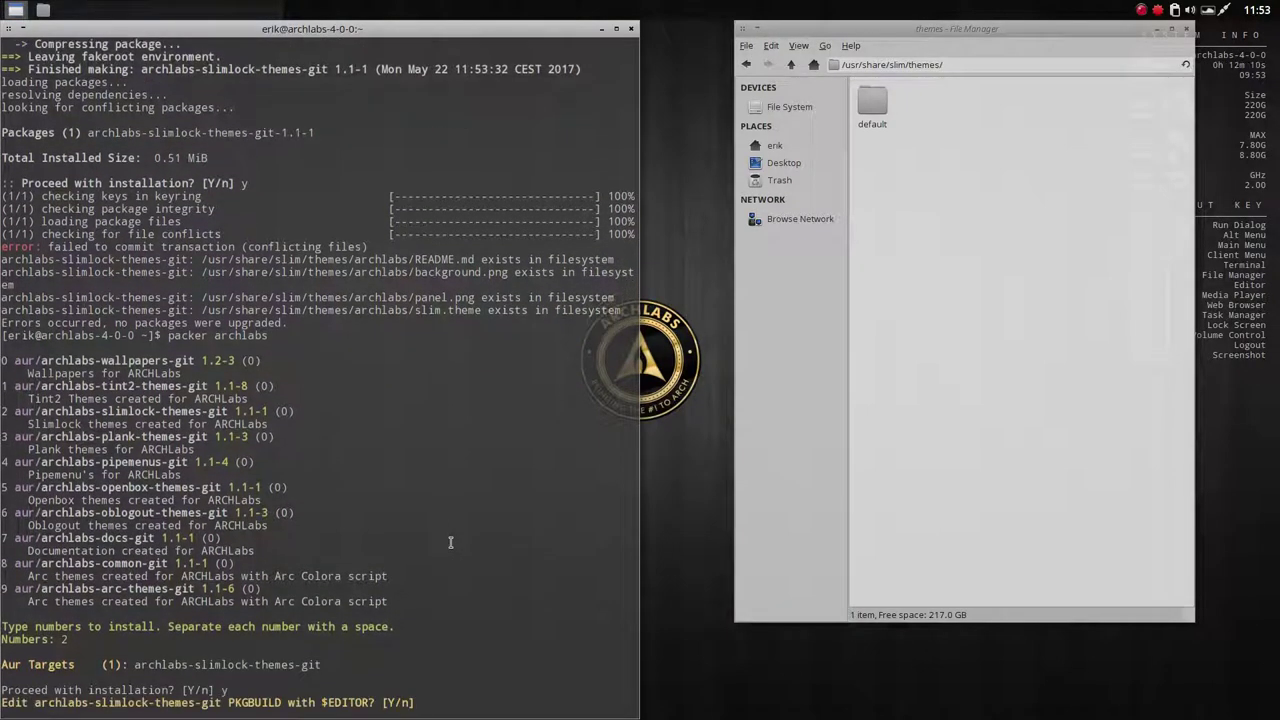
text(n)
key(Return)
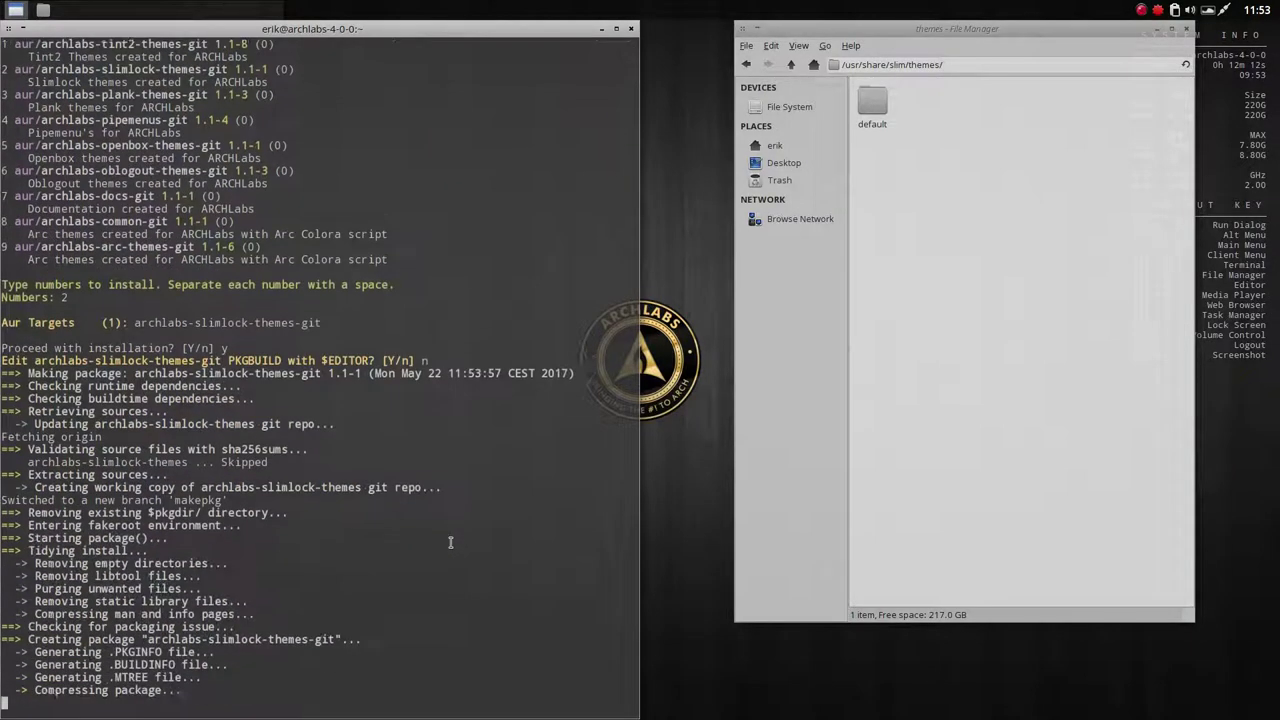
text(y)
key(Return)
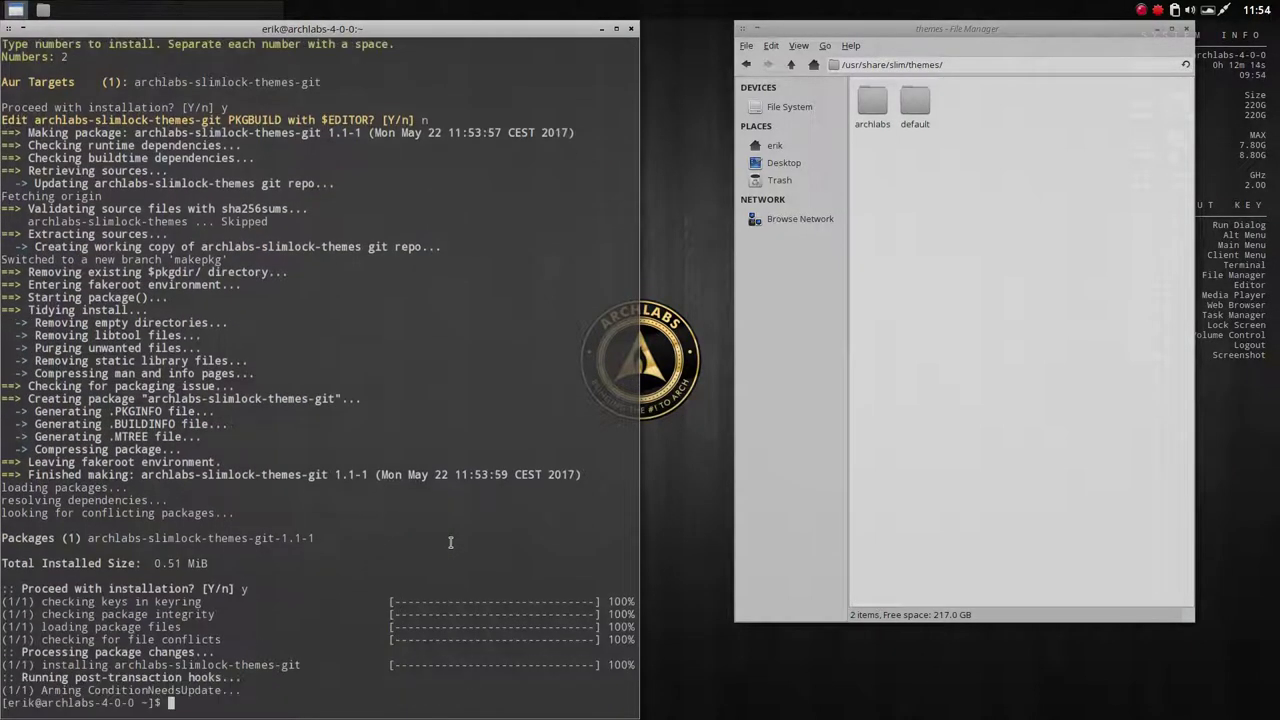
Step: Check the contents of the archlabs folder in /usr/share/slim/themes and return to the themes folder
click(897, 186)
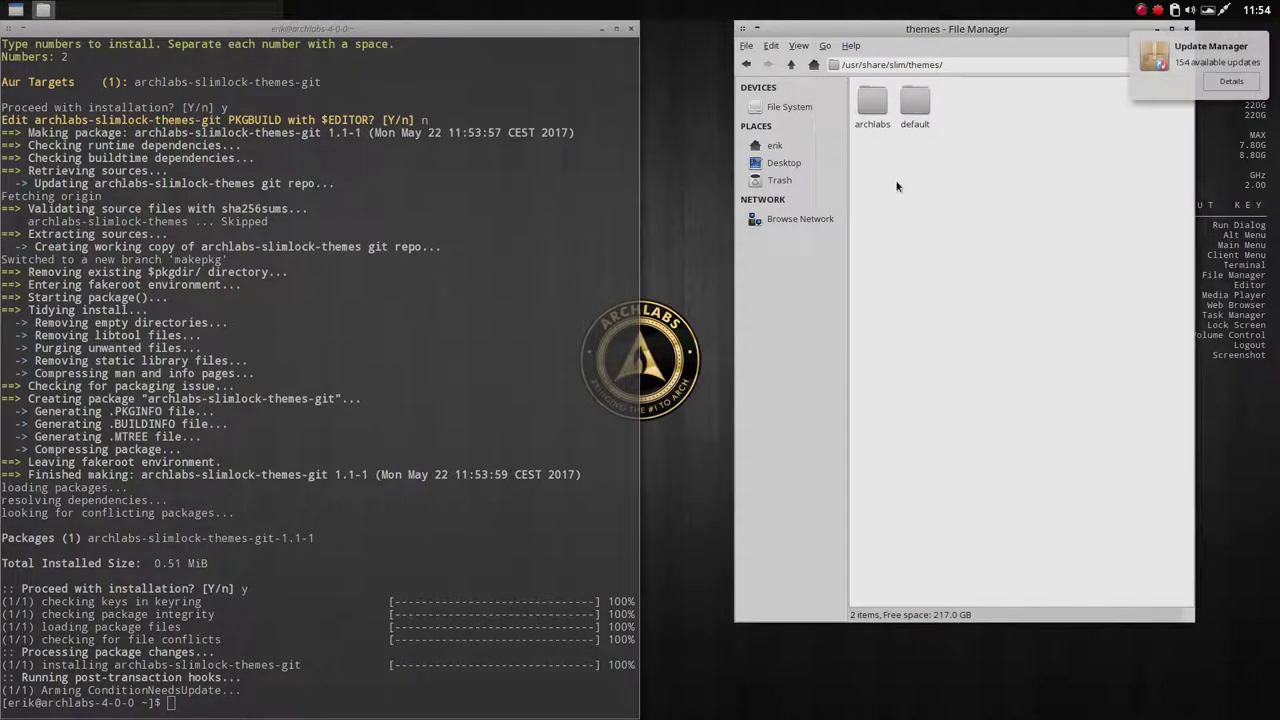
double_click(879, 117)
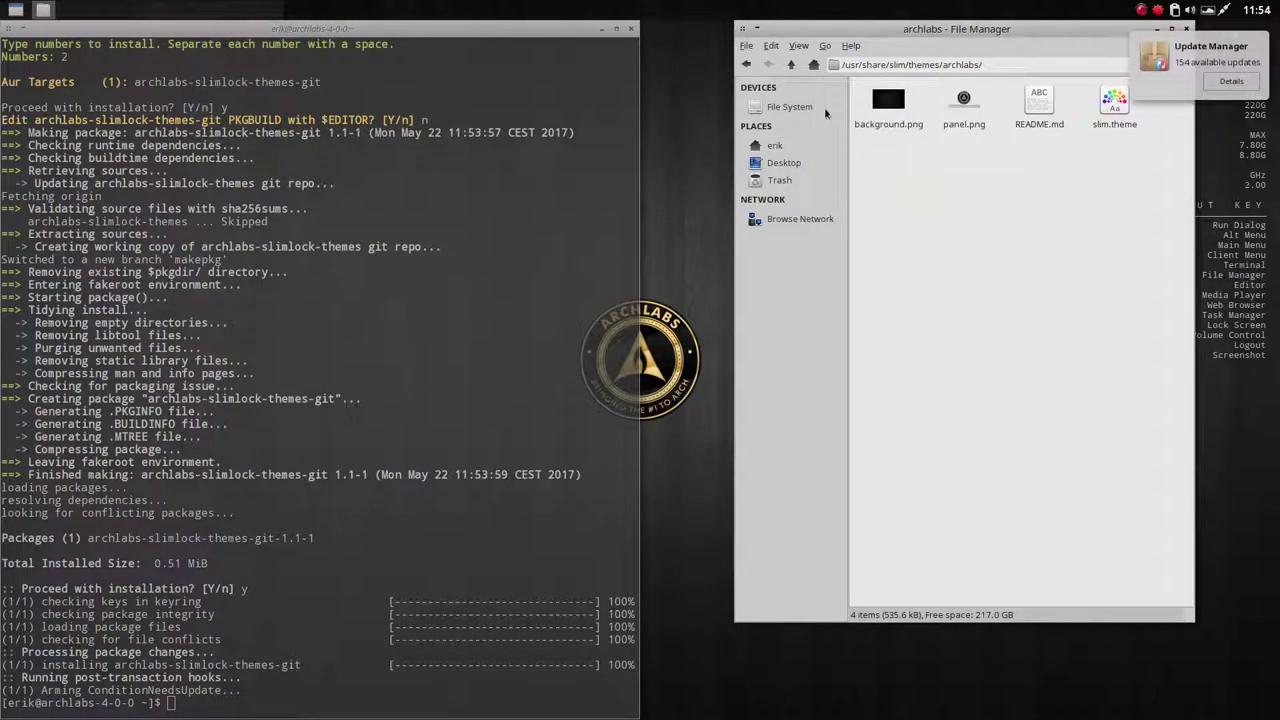
click(790, 65)
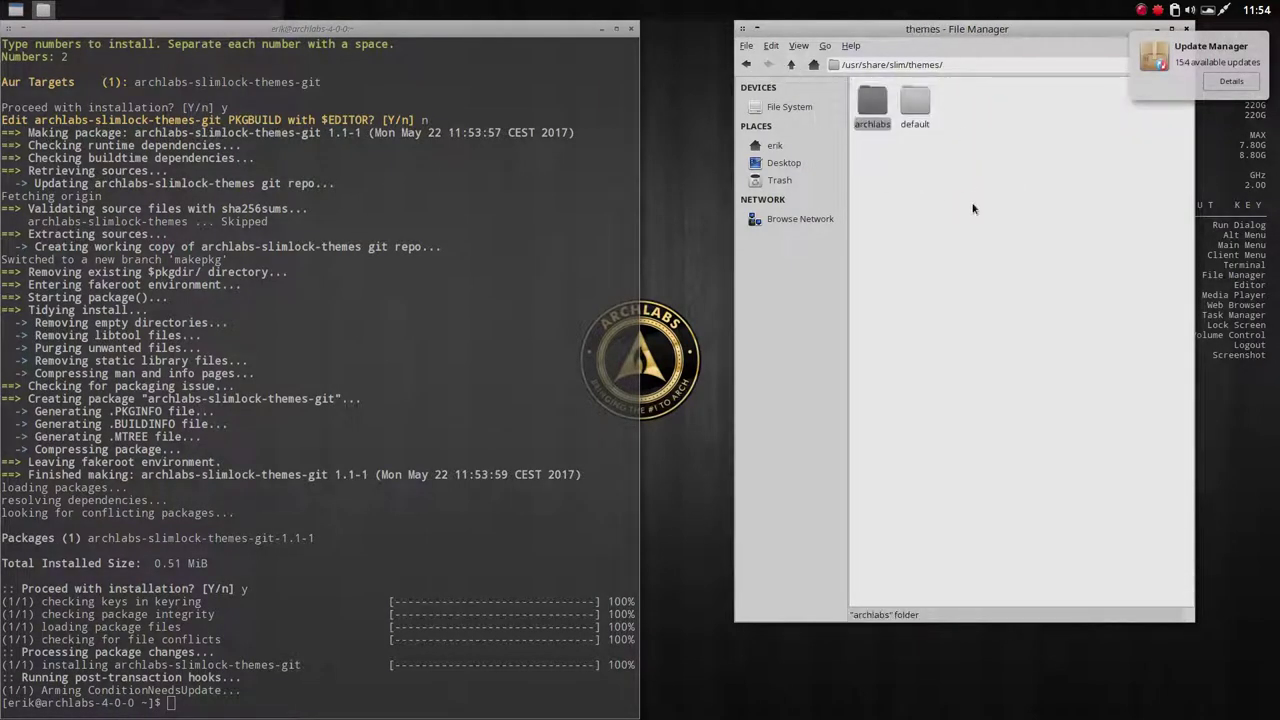
click(939, 248)
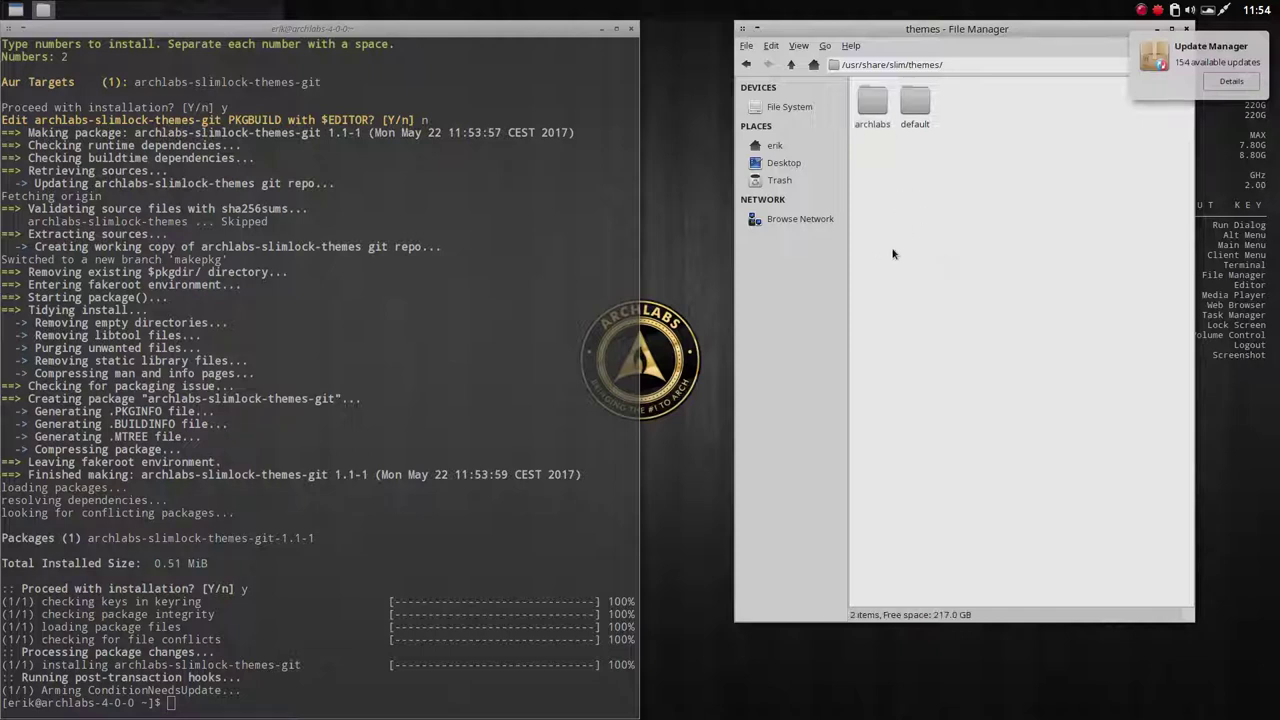
Step: Build and install archlabs-plank-themes-git, package number 3 in a packer search for archlabs, declining to edit its PKGBUILD
click(298, 442)
text(packer ar)
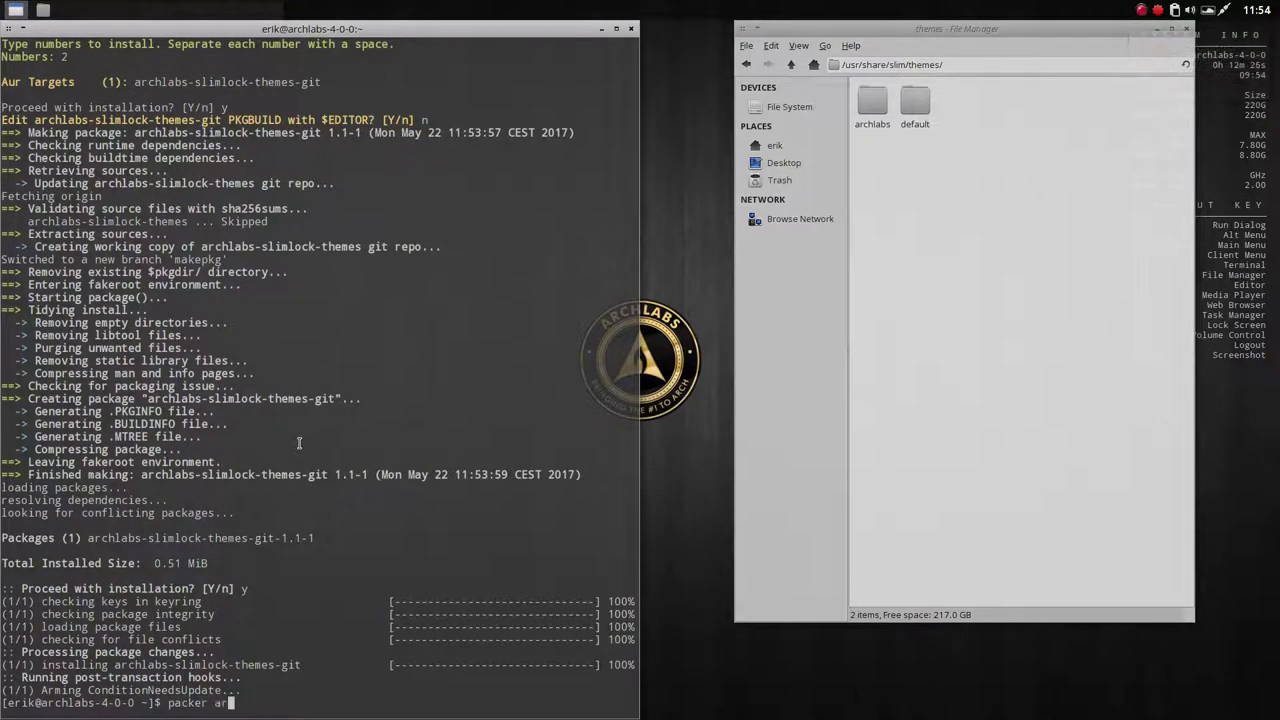
text(chlabs)
key(Return)
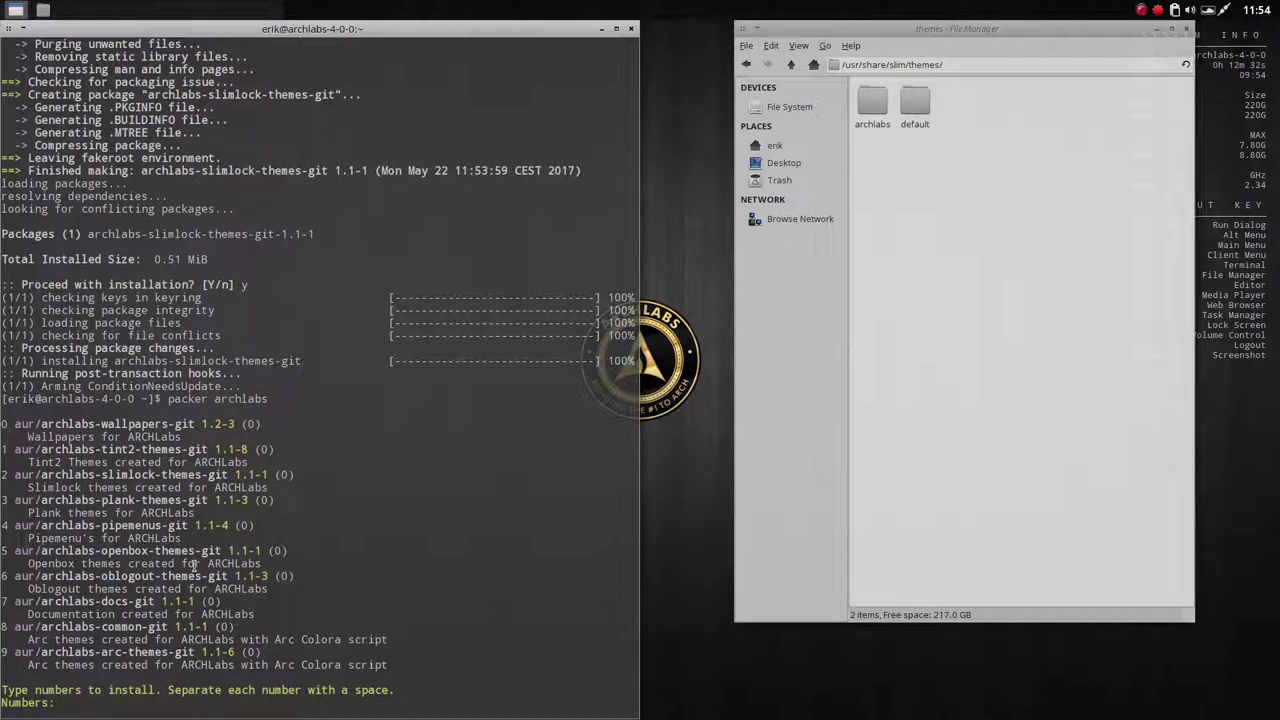
text(3)
key(Return)
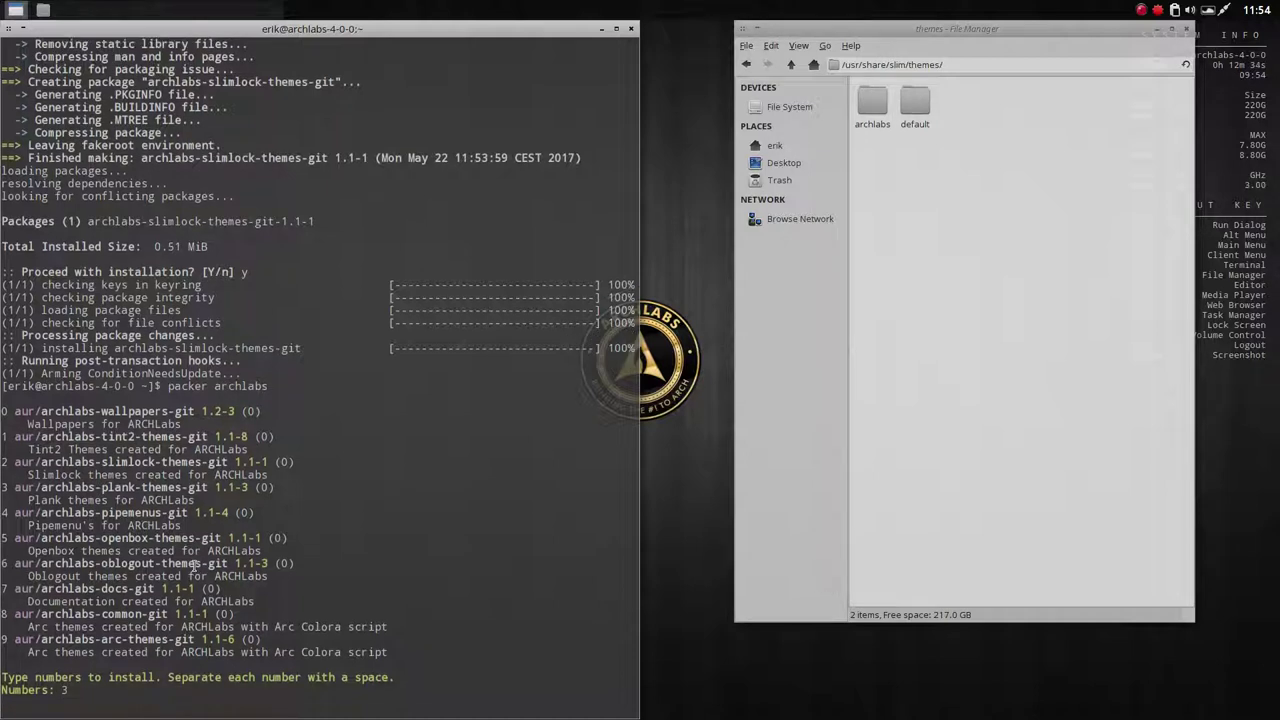
text(y)
key(Return)
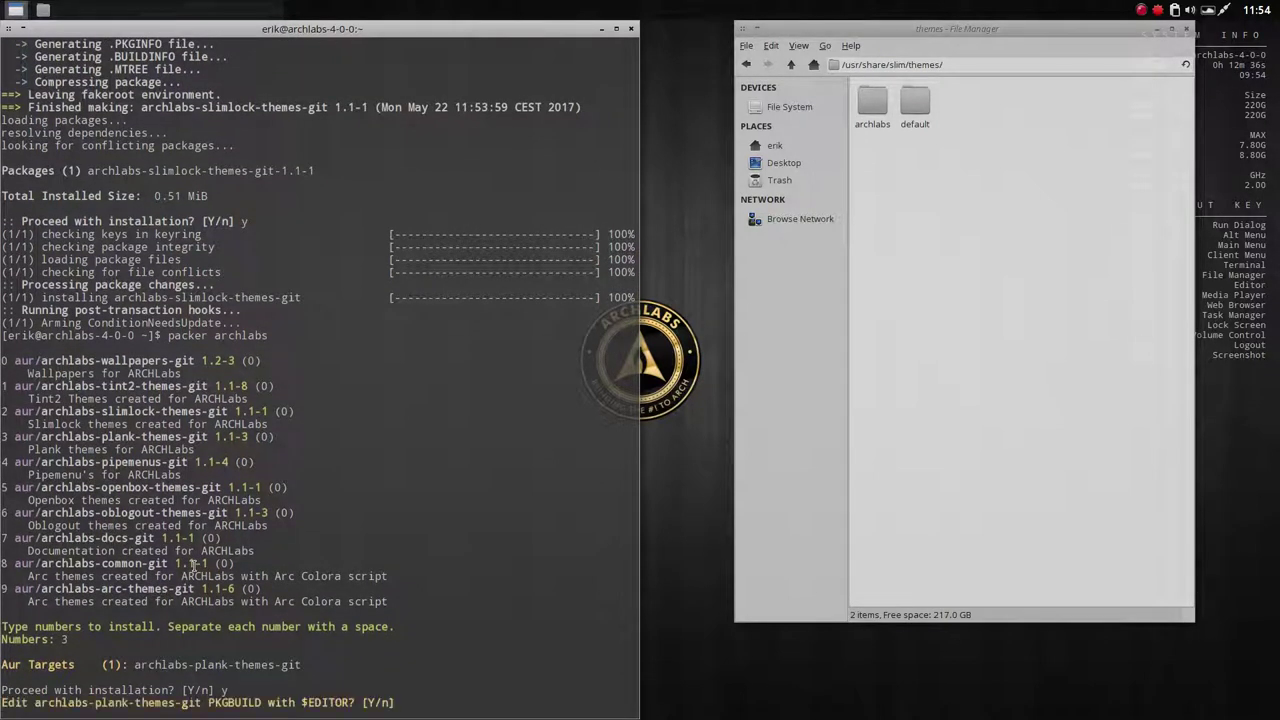
text(n)
key(Return)
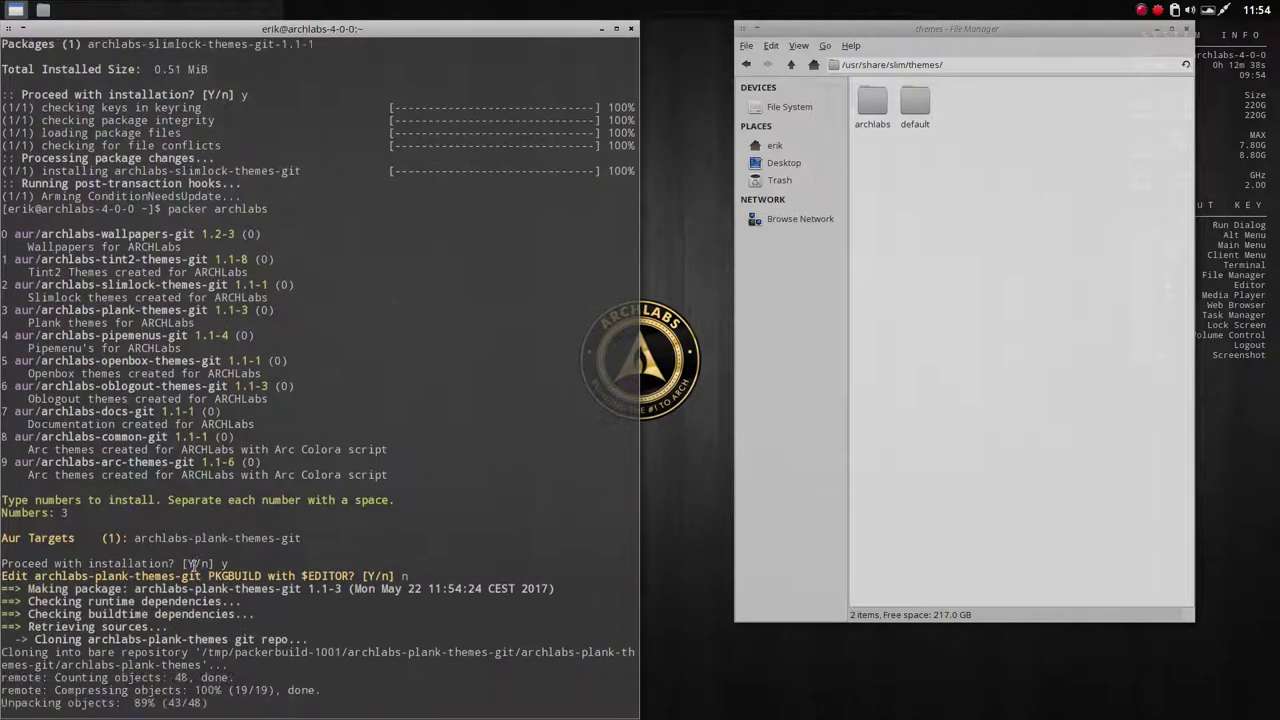
text(y)
key(Return)
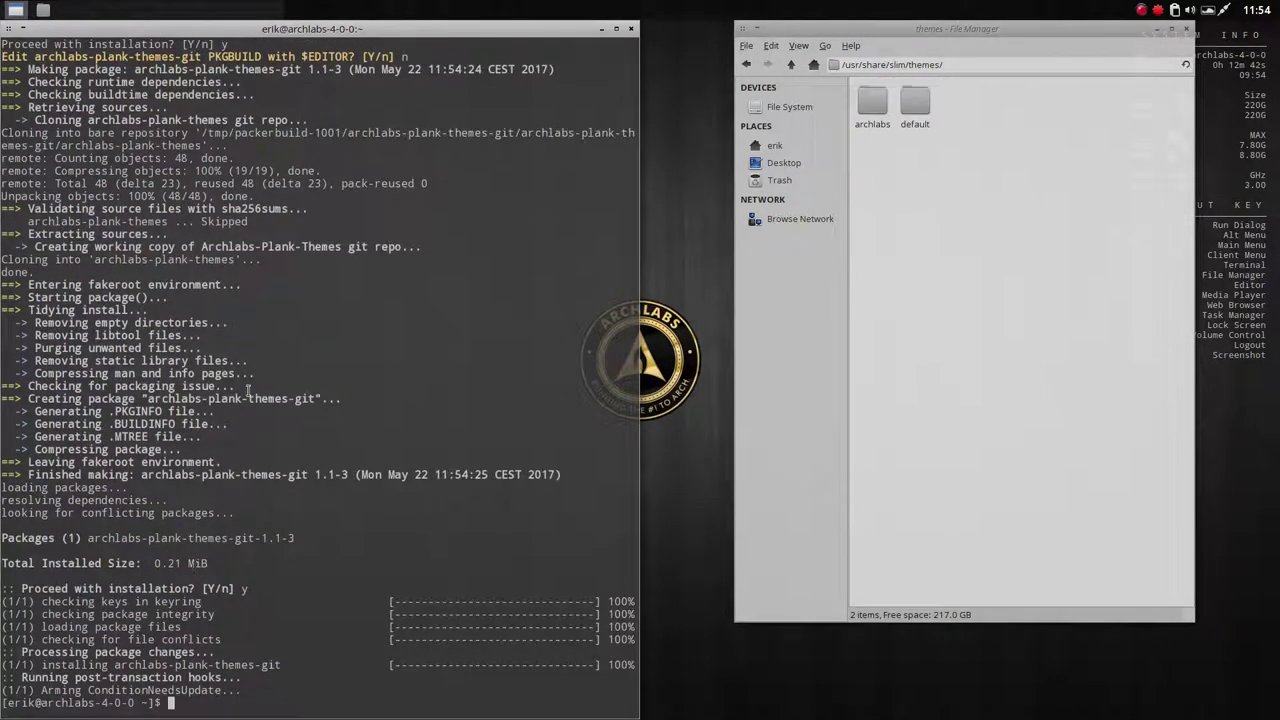
Step: Go up from the slim themes folder to /usr/share and highlight the plank themes package name in the terminal output
click(901, 246)
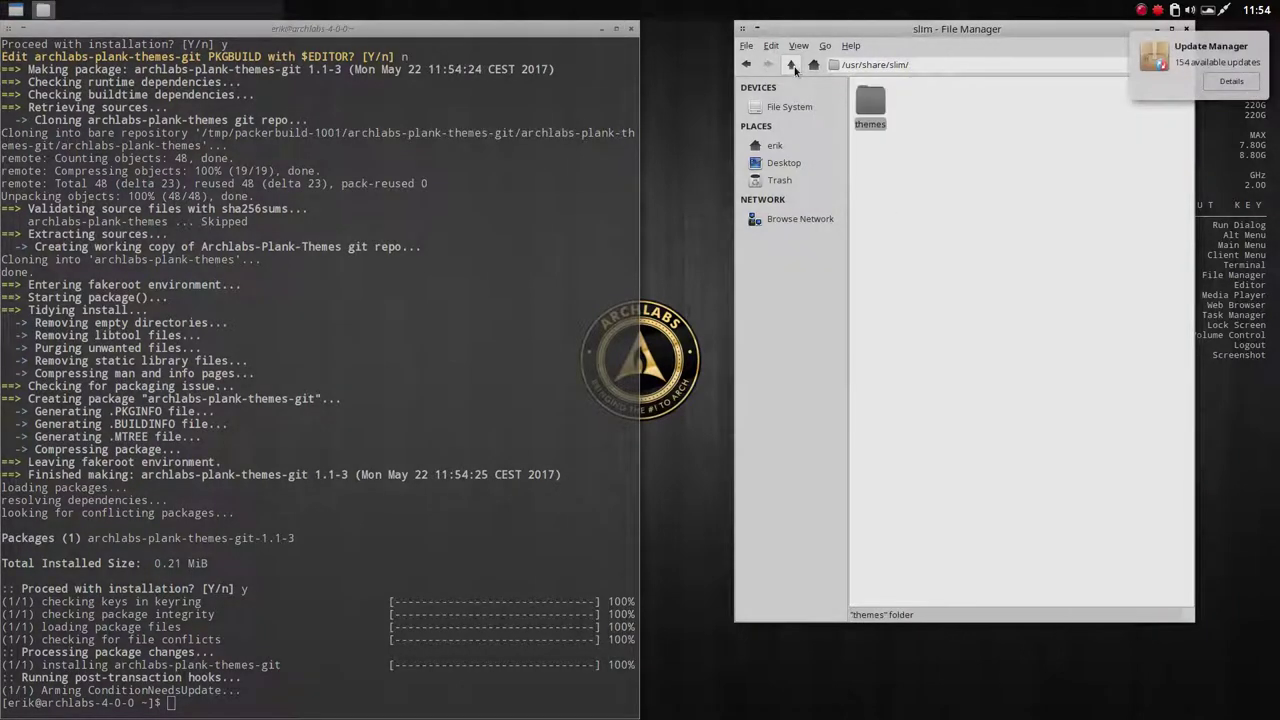
click(795, 70)
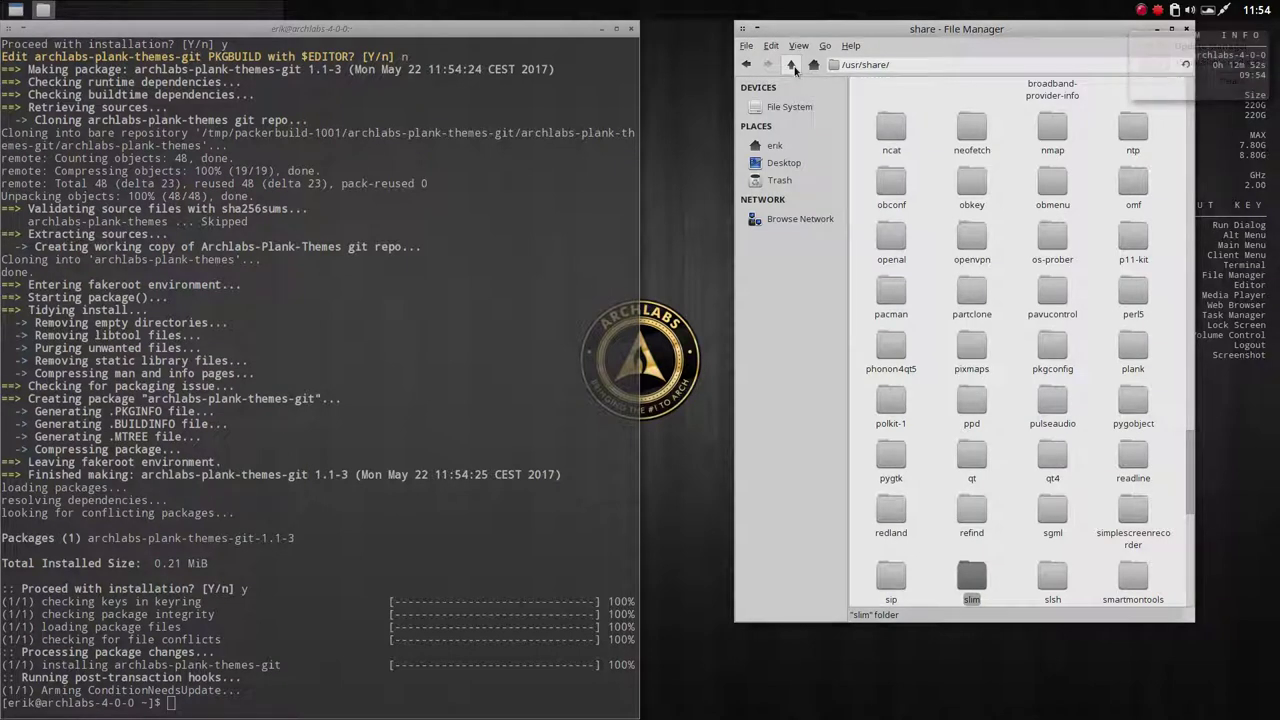
click(966, 457)
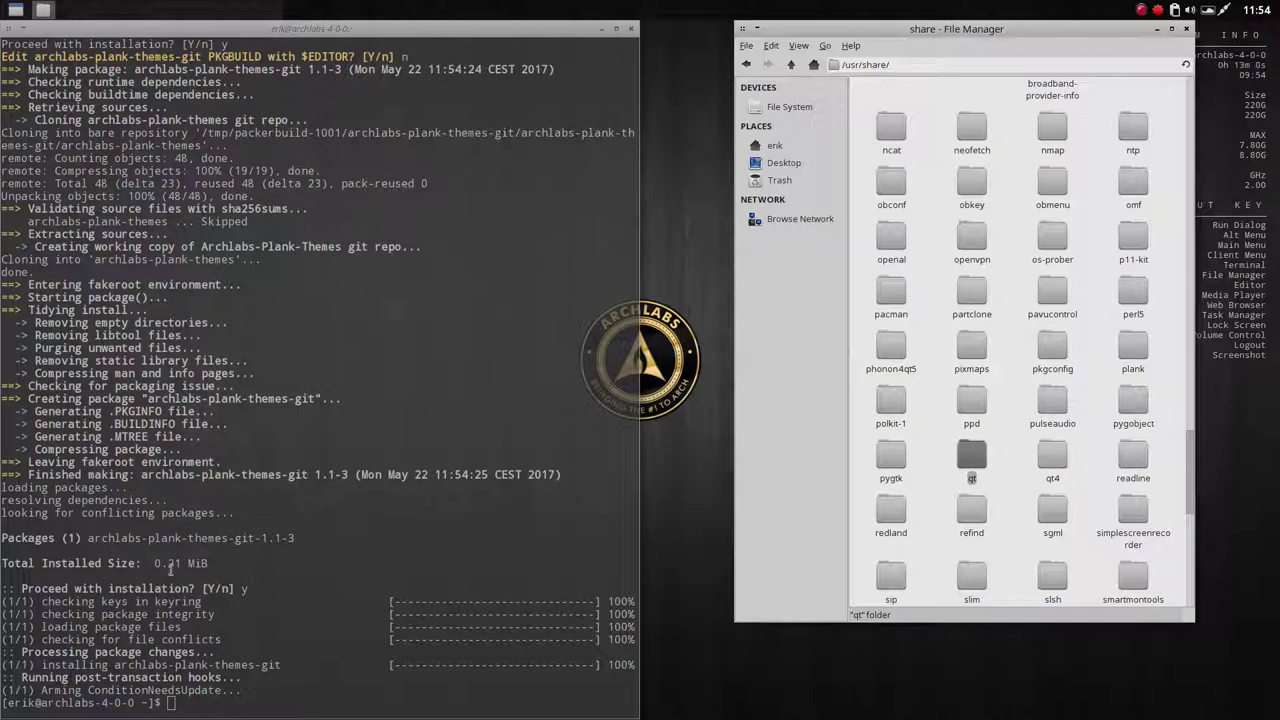
drag(86, 541, 215, 541)
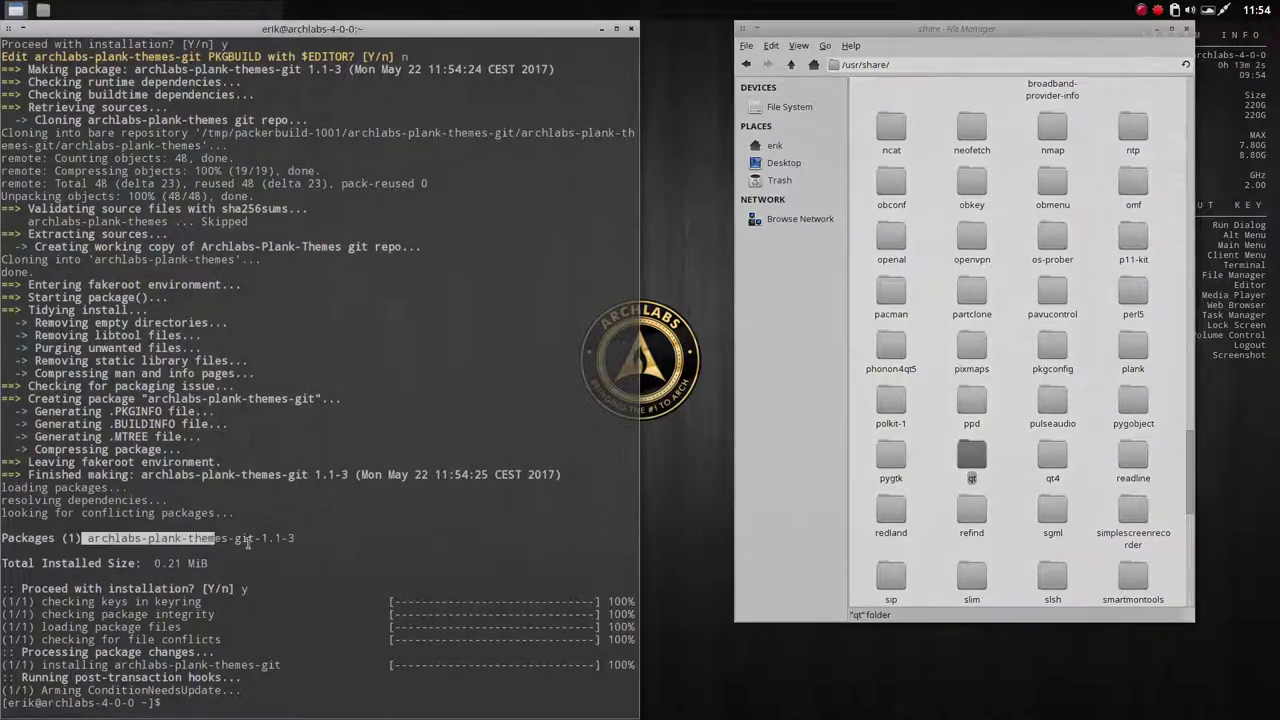
Step: Search for archlabs in the Package Manager, examine the file list of archlabs-plank-themes-git and close the Package Manager
right_click(1157, 12)
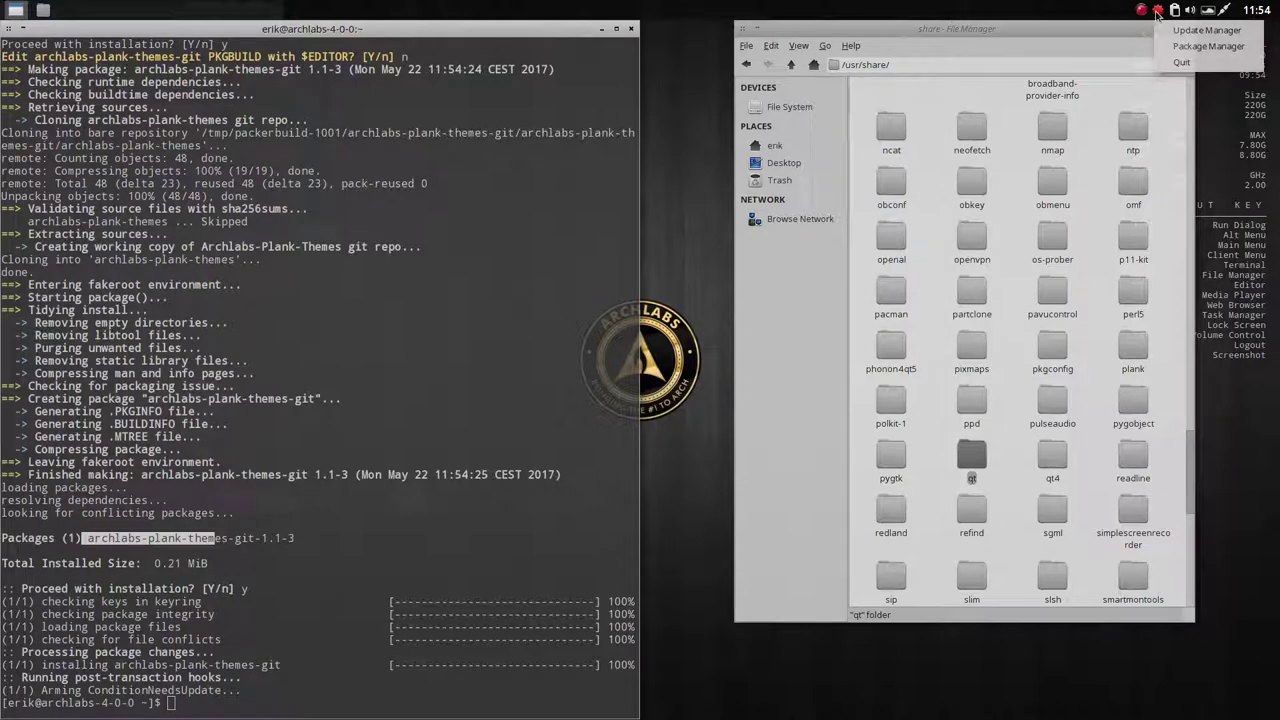
click(1206, 47)
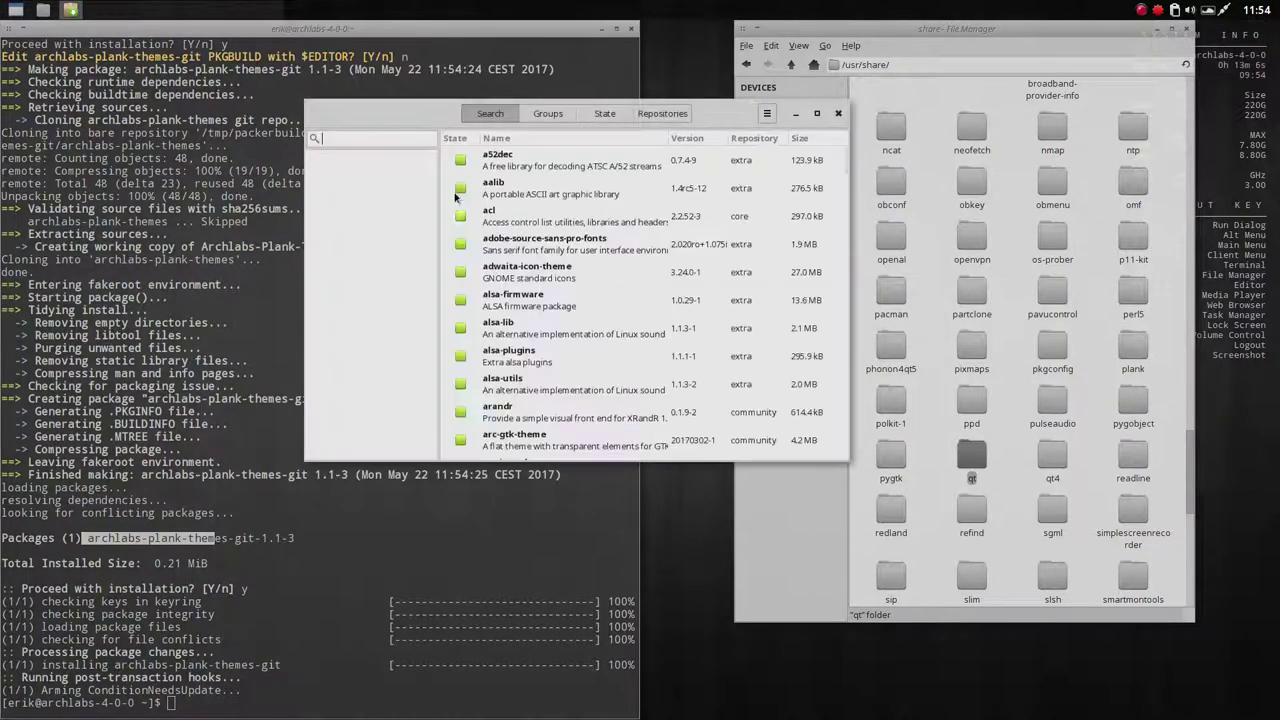
text(archlabs)
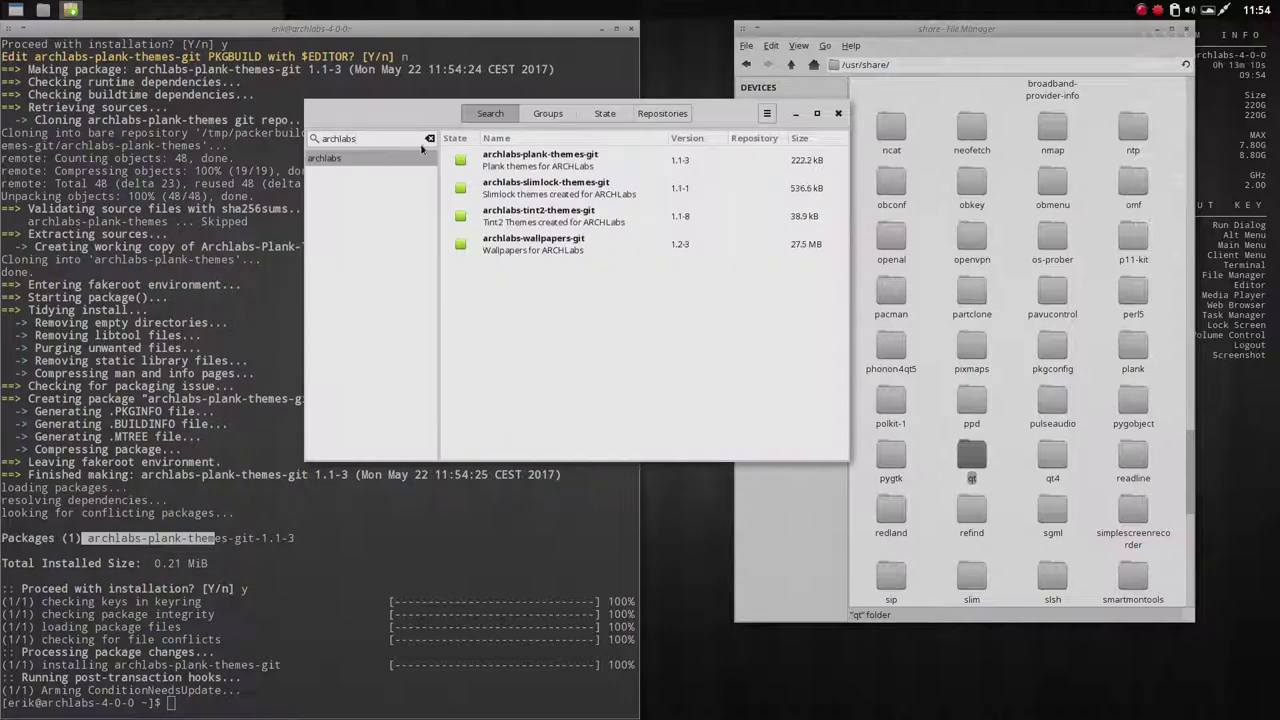
double_click(562, 160)
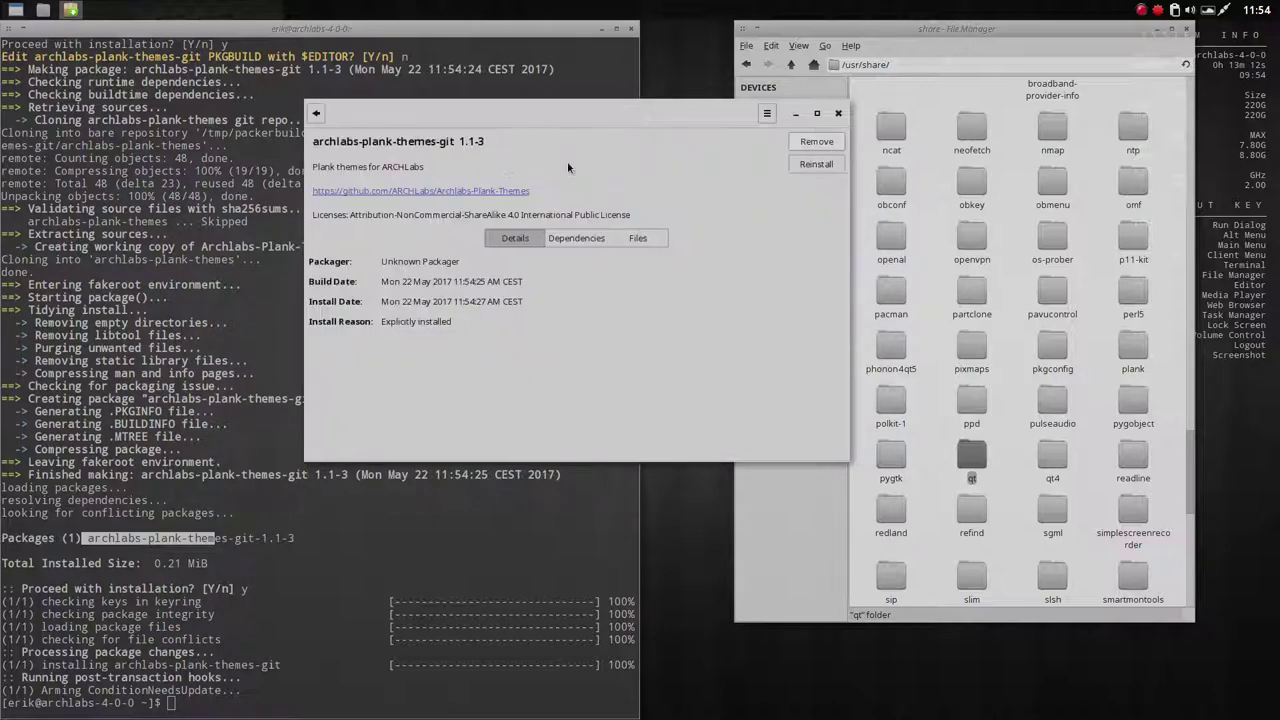
click(636, 238)
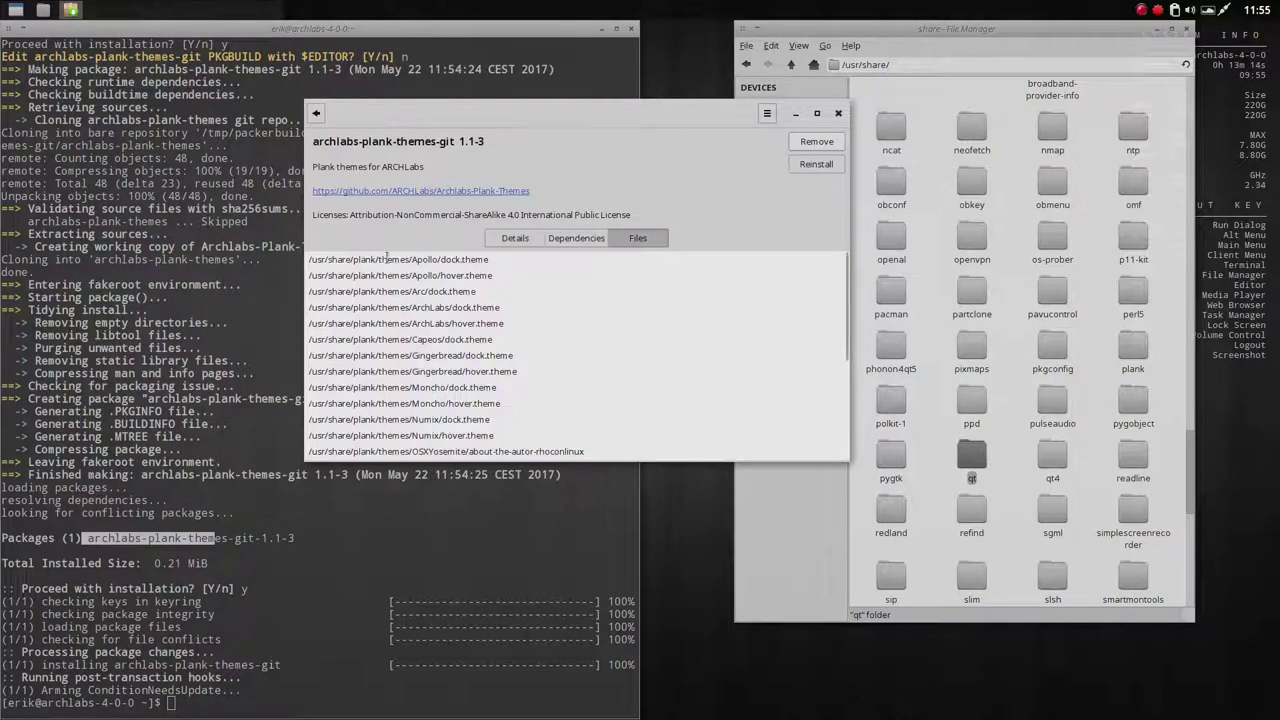
drag(350, 260, 408, 447)
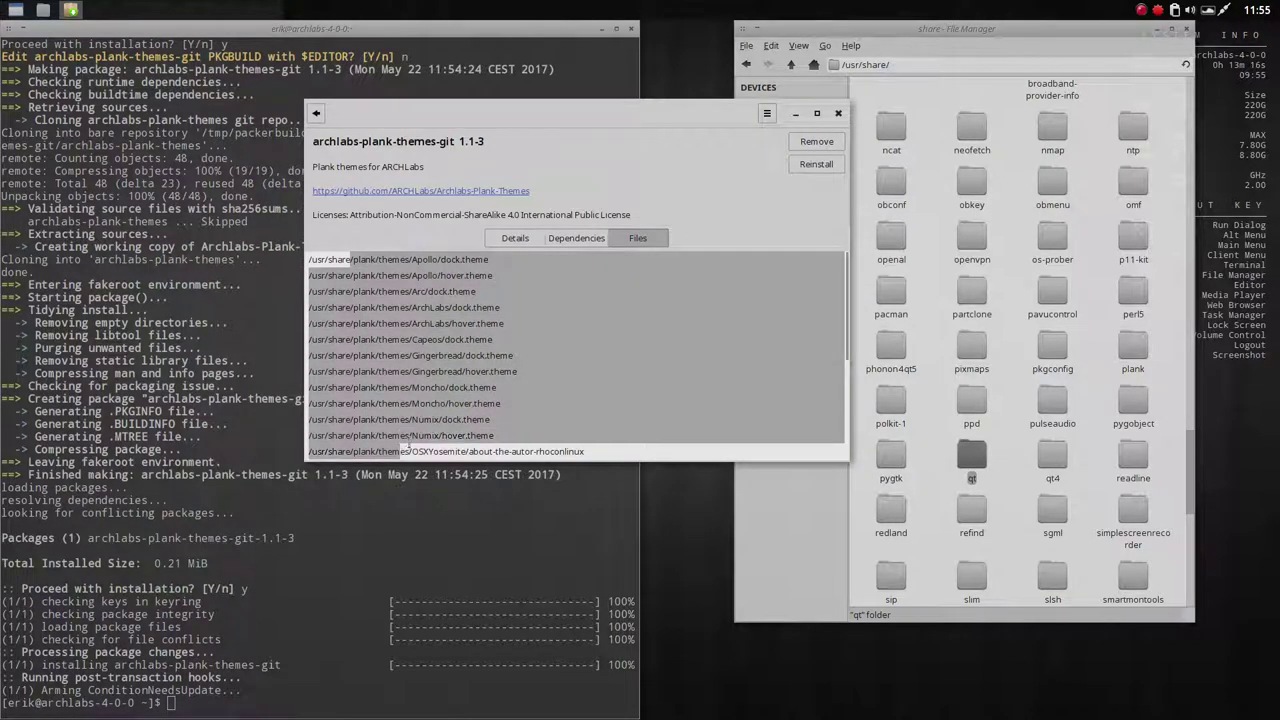
click(838, 113)
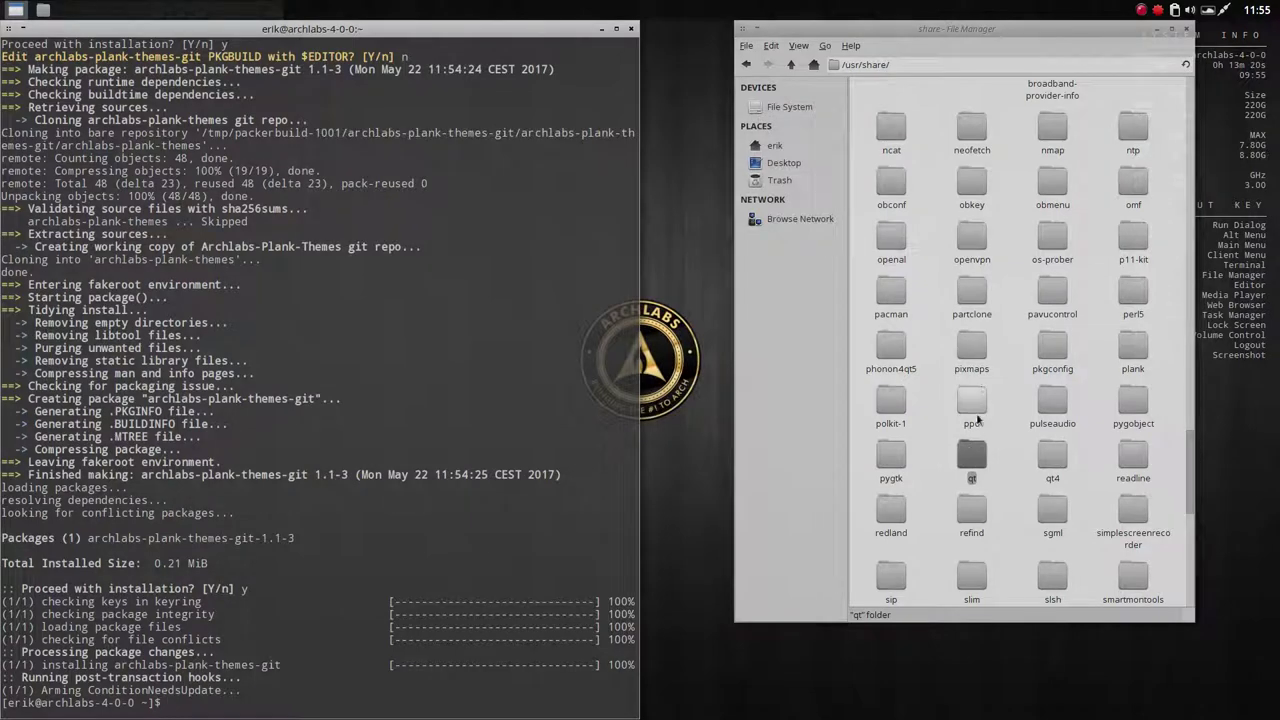
Step: Open /usr/share/plank/themes in the file manager and examine the plank theme folders there
click(974, 352)
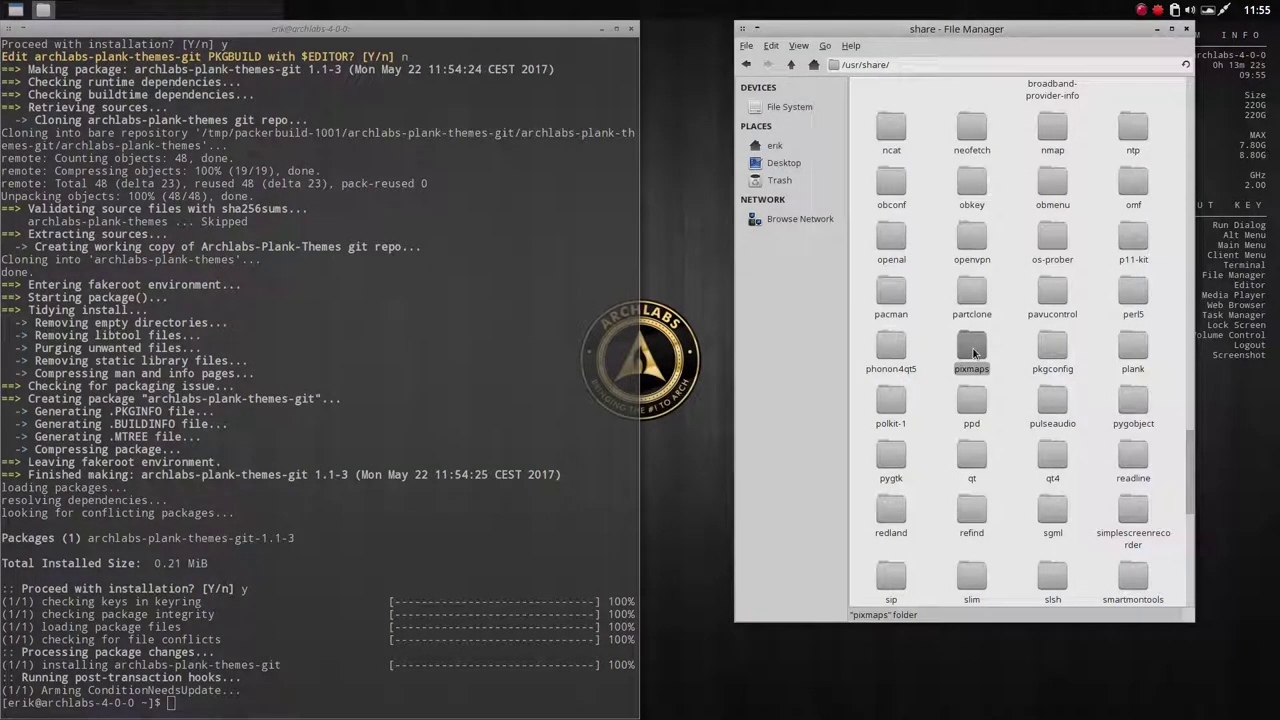
double_click(1133, 347)
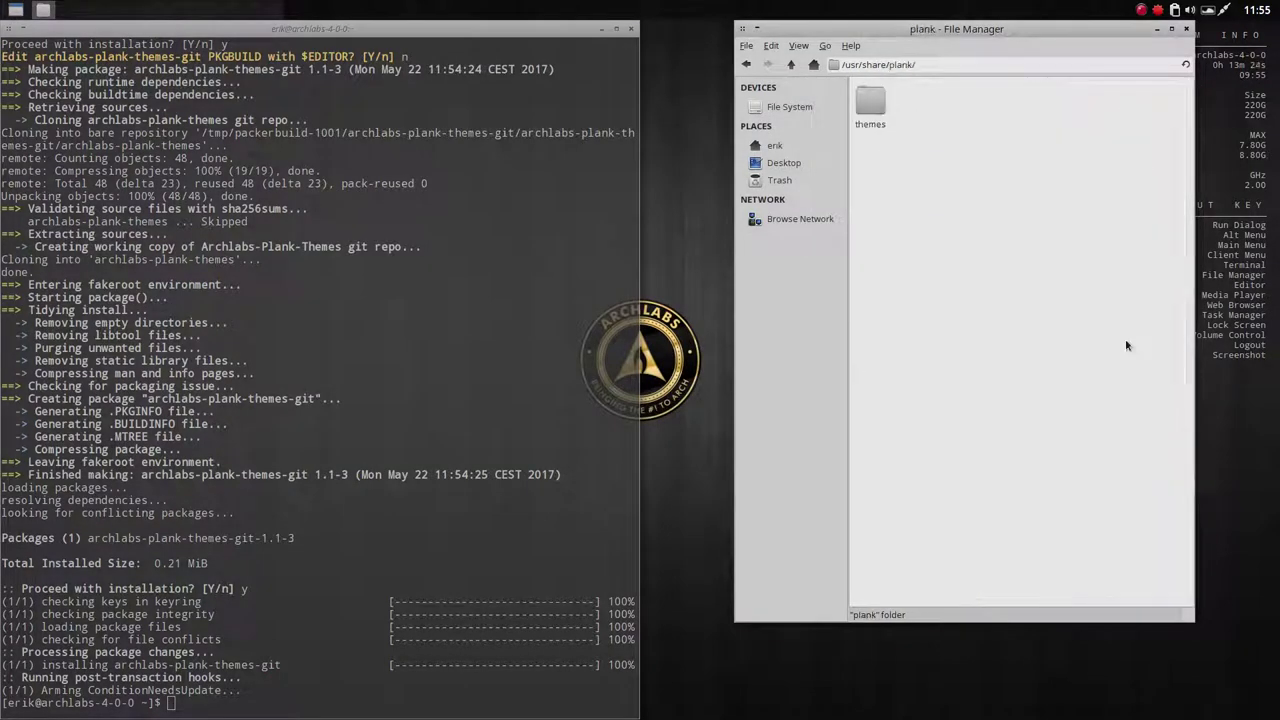
double_click(872, 104)
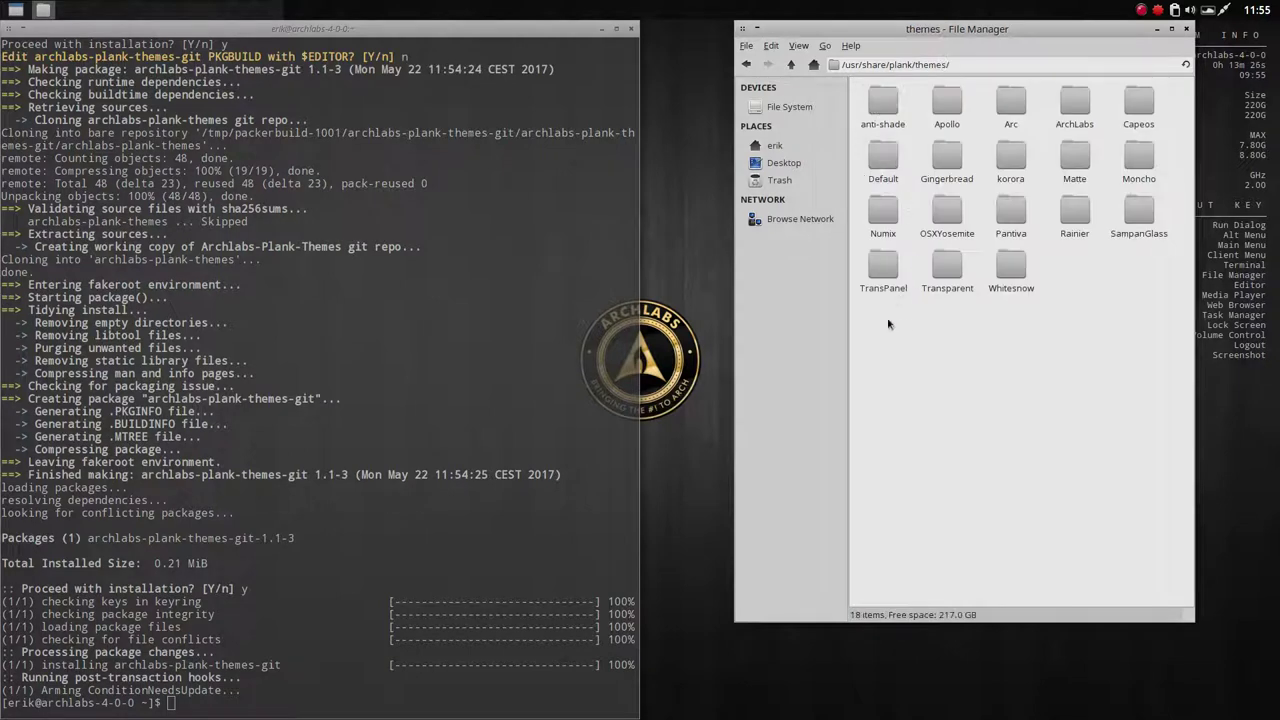
drag(858, 325, 1182, 86)
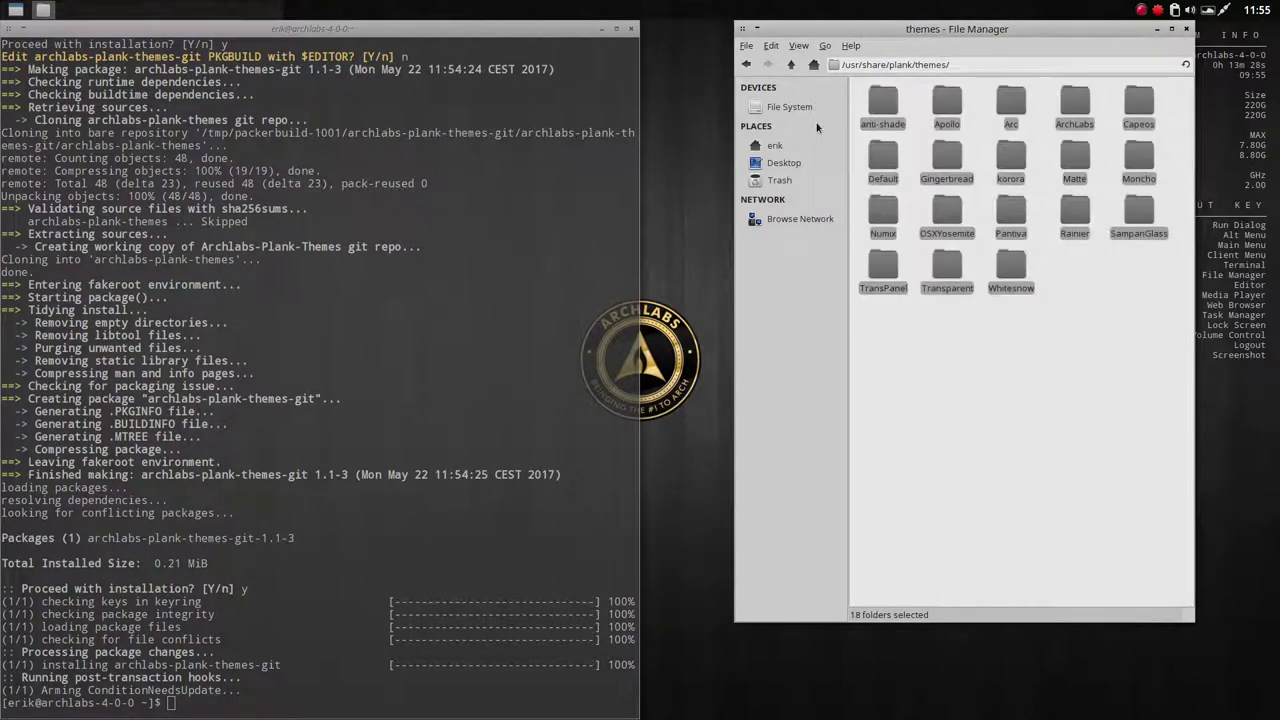
Step: Show hidden files in the home folder and delete all themes inside .local/share/plank/themes
click(773, 147)
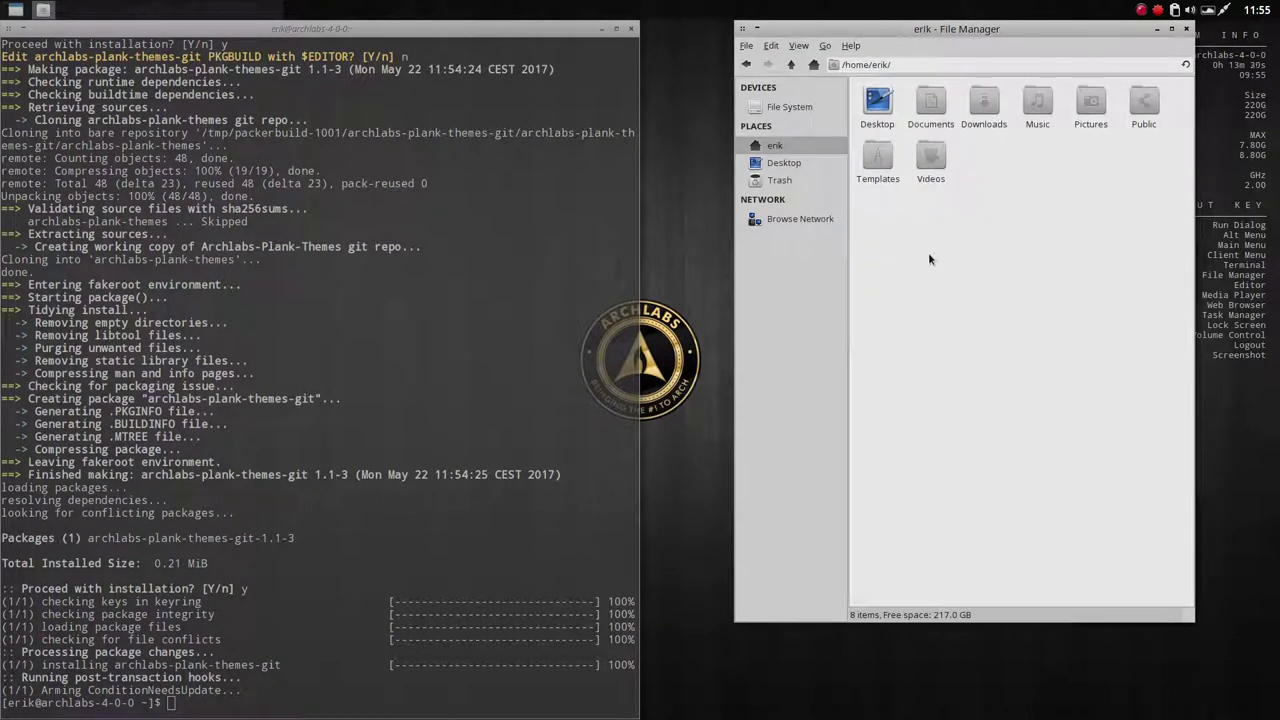
key(ctrl+h)
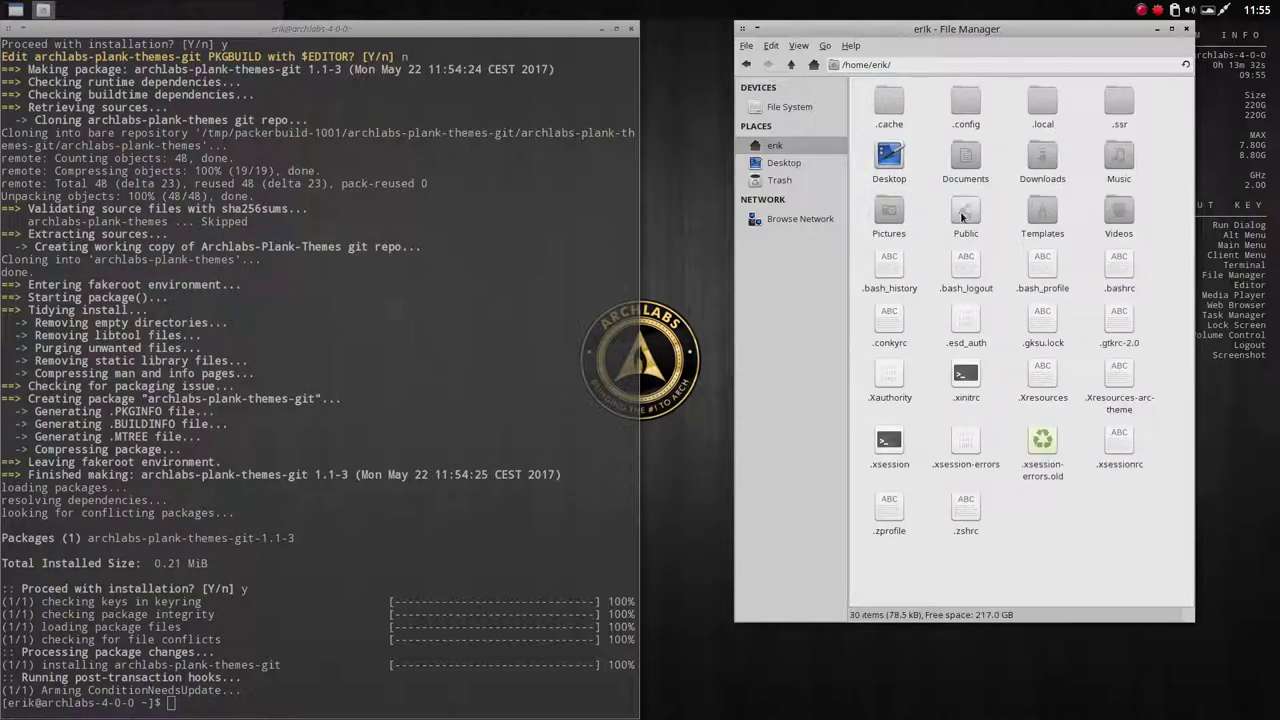
double_click(1042, 100)
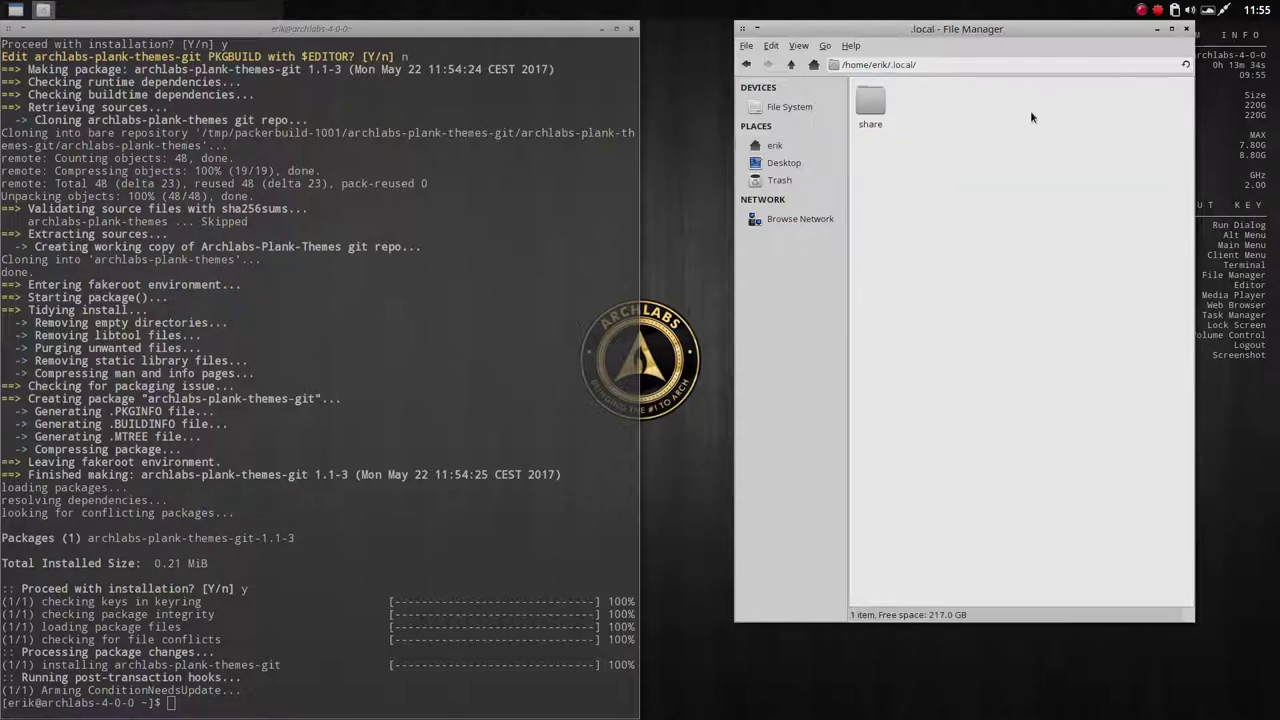
double_click(876, 102)
double_click(966, 108)
double_click(885, 105)
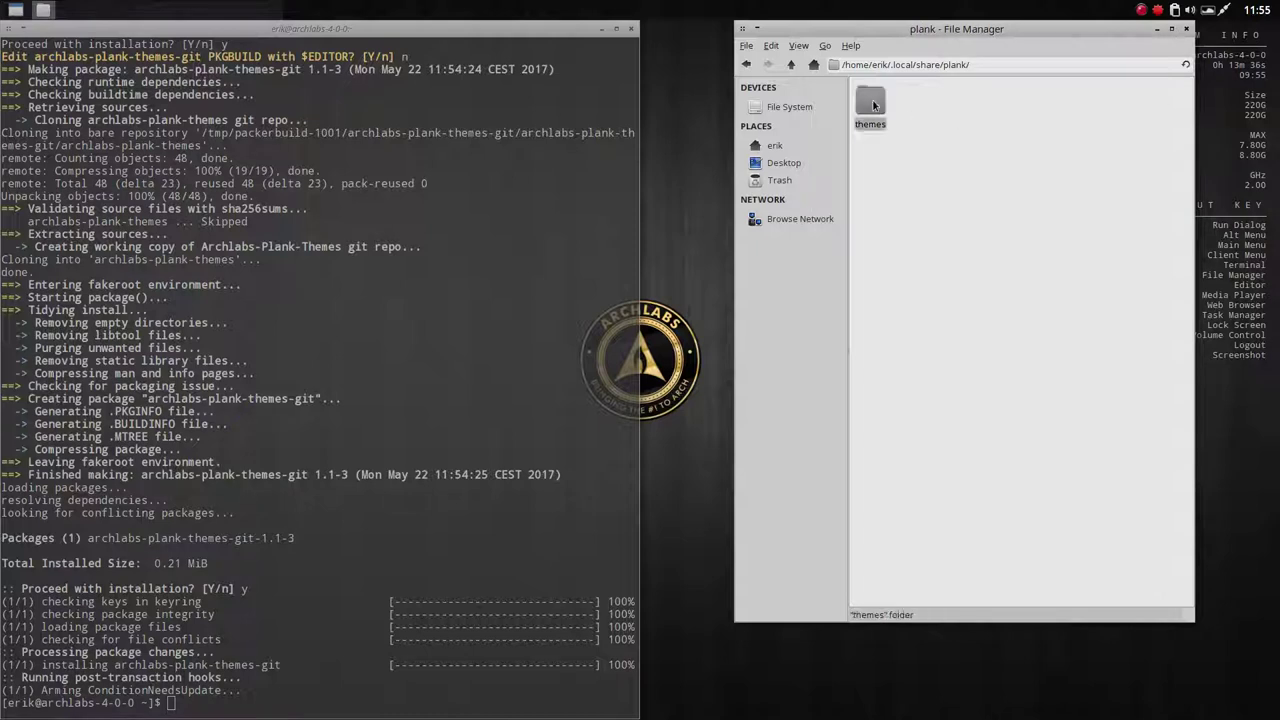
drag(875, 258, 1164, 94)
key(Delete)
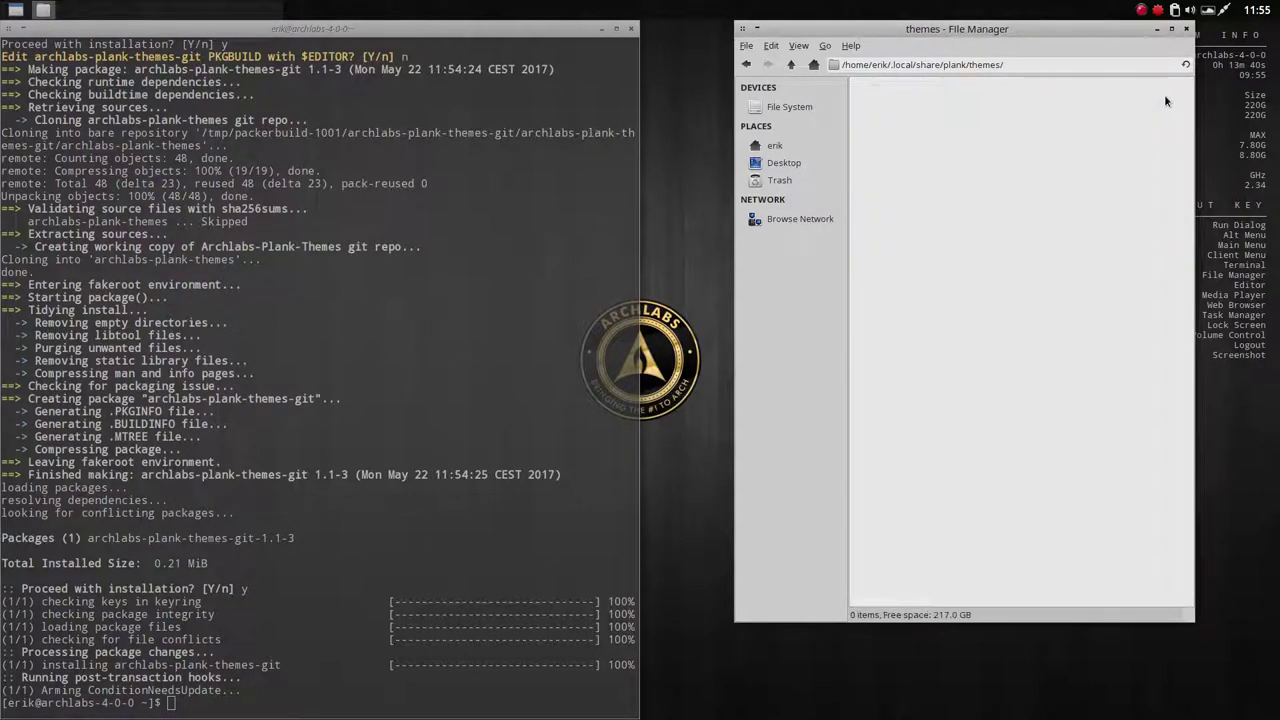
Step: Return from the emptied local plank themes folder to /usr/share in the file manager
click(745, 64)
click(745, 64)
click(745, 64)
click(745, 64)
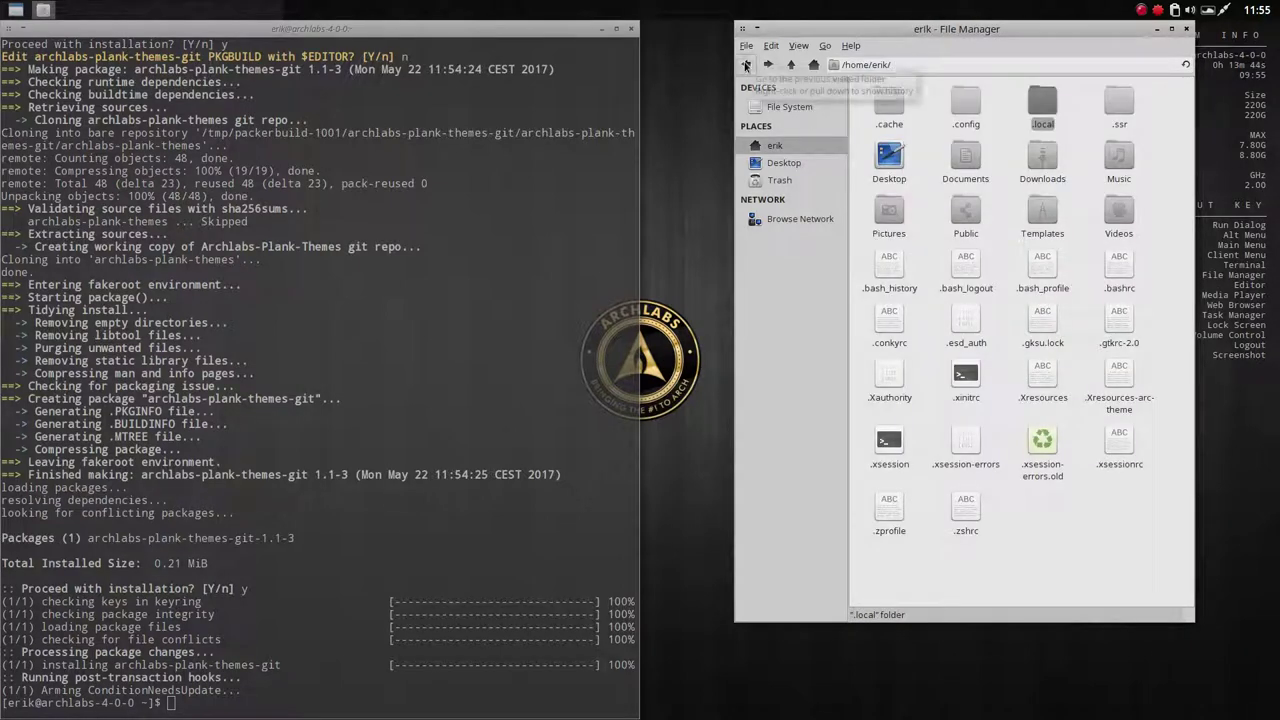
click(745, 64)
click(745, 64)
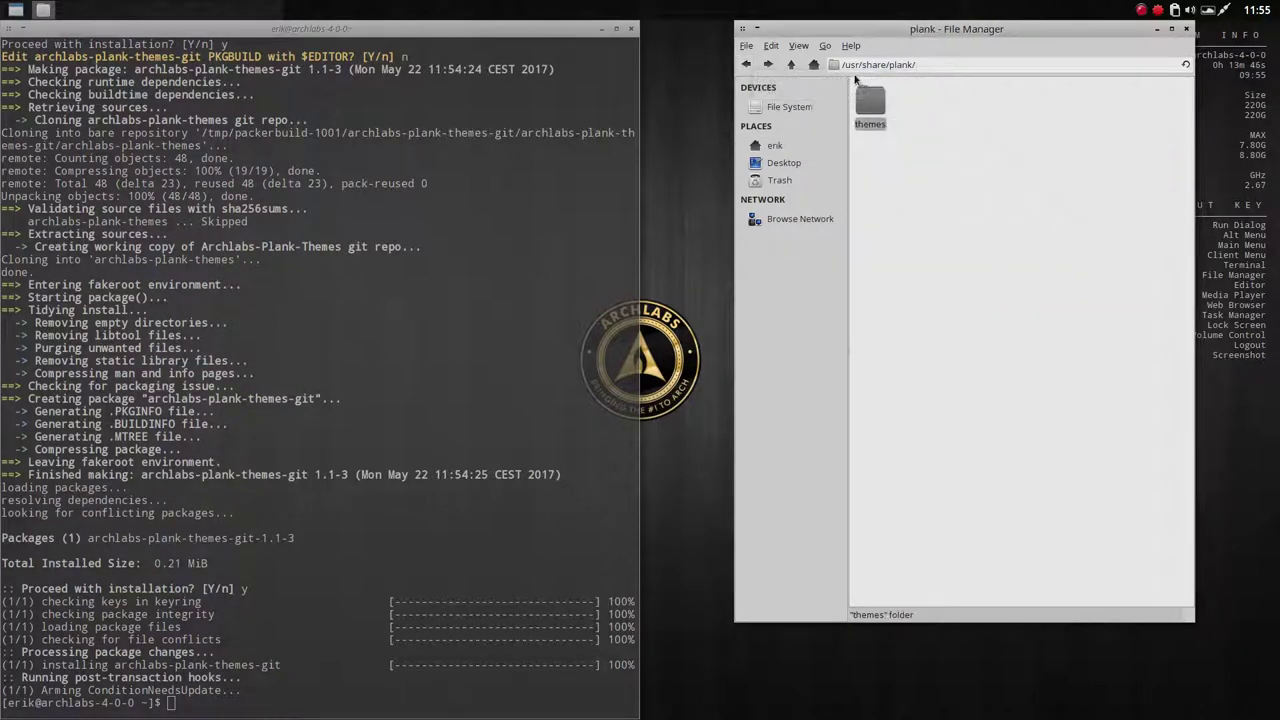
click(791, 64)
Step: Build archlabs-pipemenus-git, package number 4 in a packer search for archlabs, opening its PKGBUILD in nano and exiting without changes
click(389, 506)
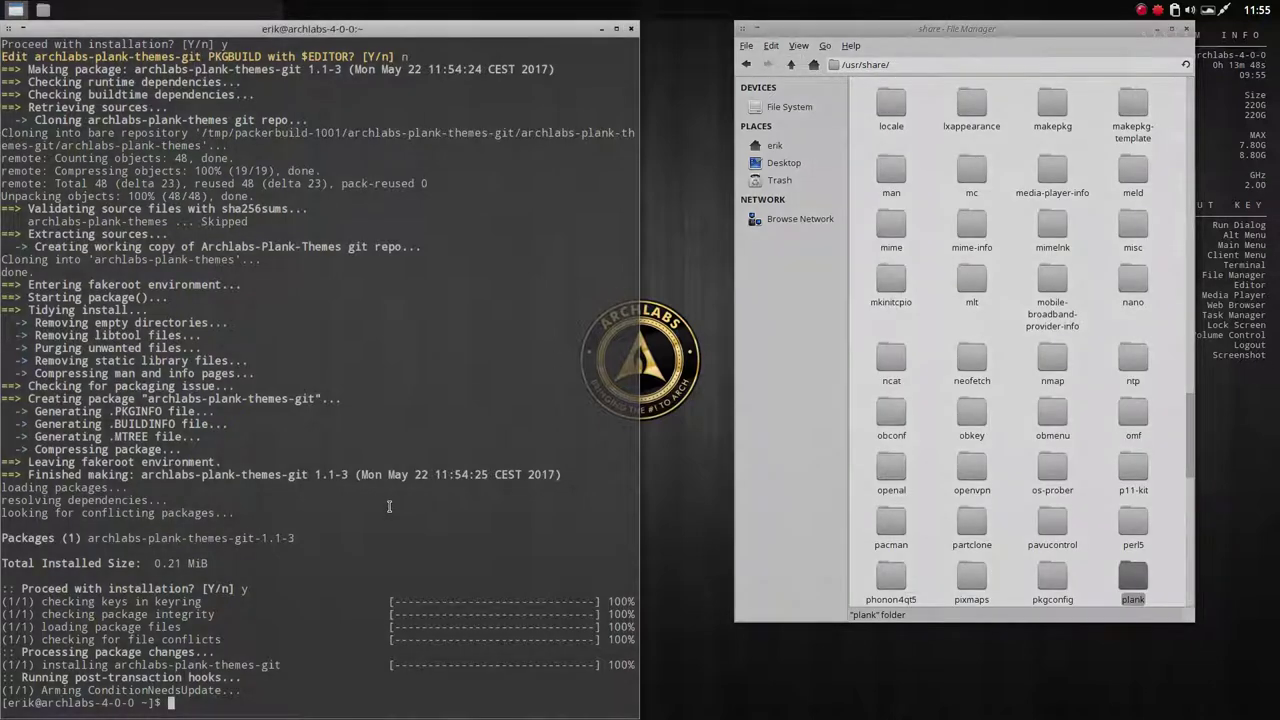
text(packer arch)
text(labs)
key(Return)
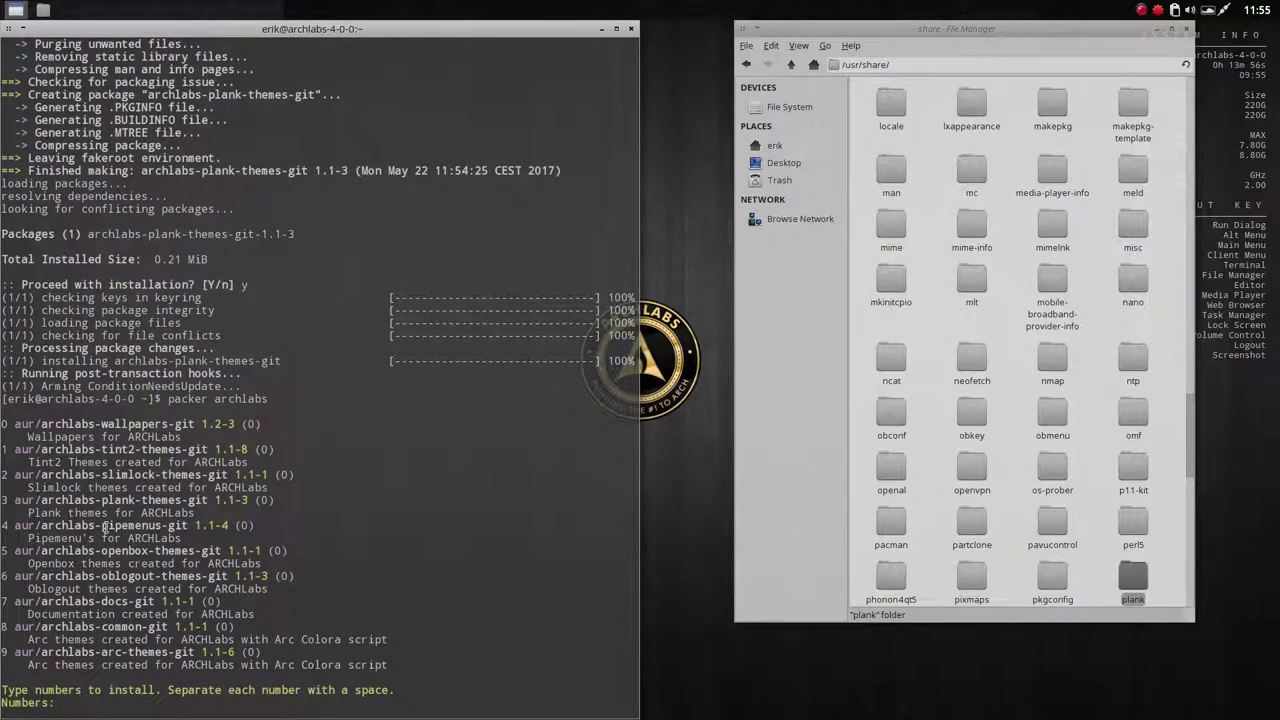
text(4)
key(Return)
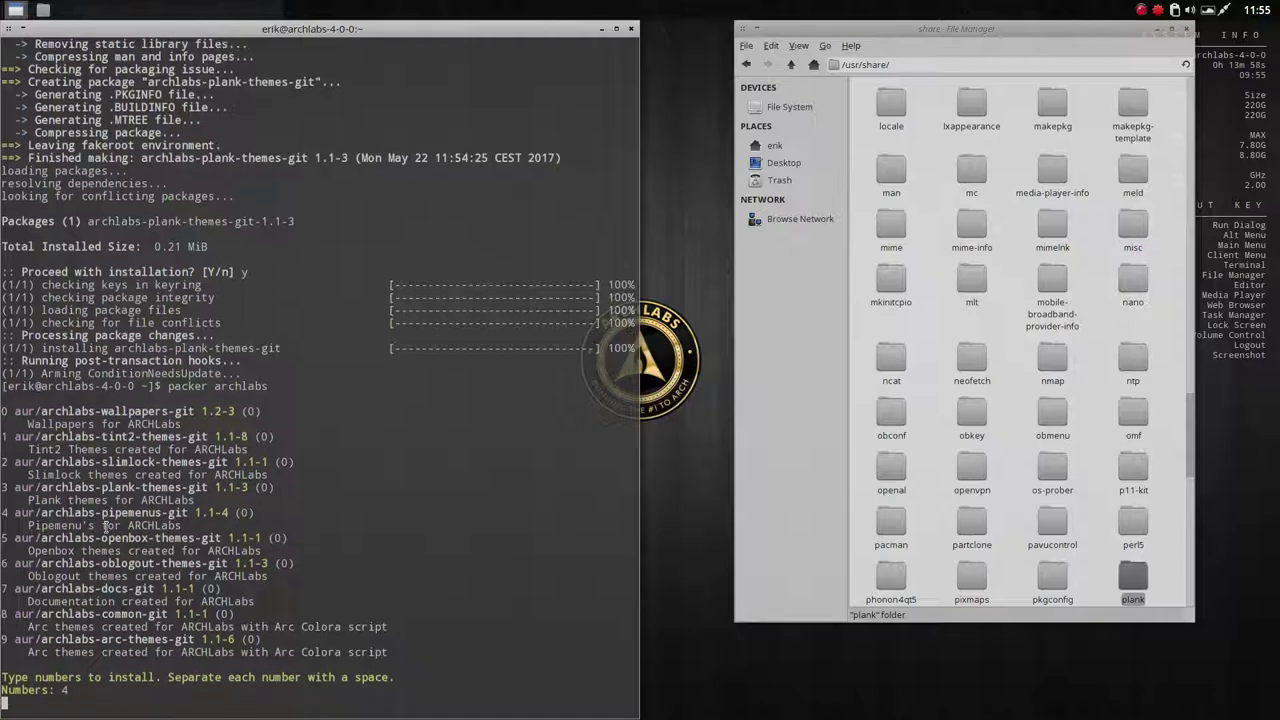
key(Return)
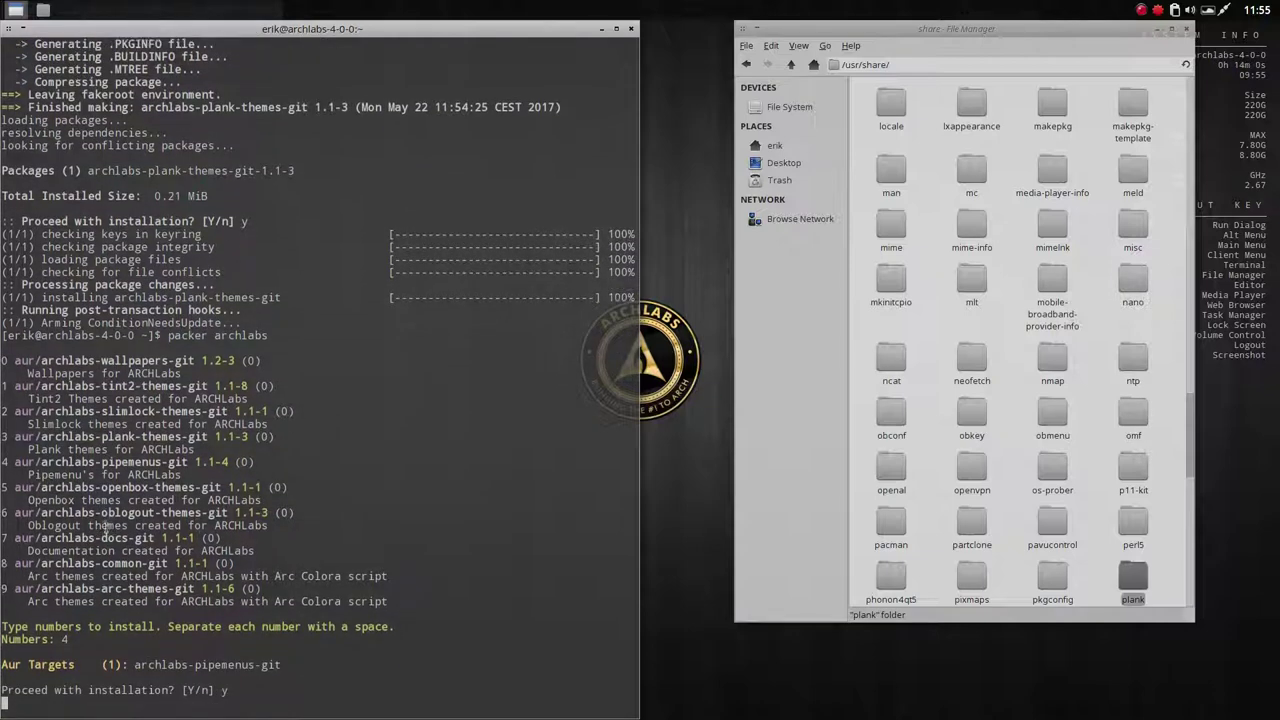
key(Return)
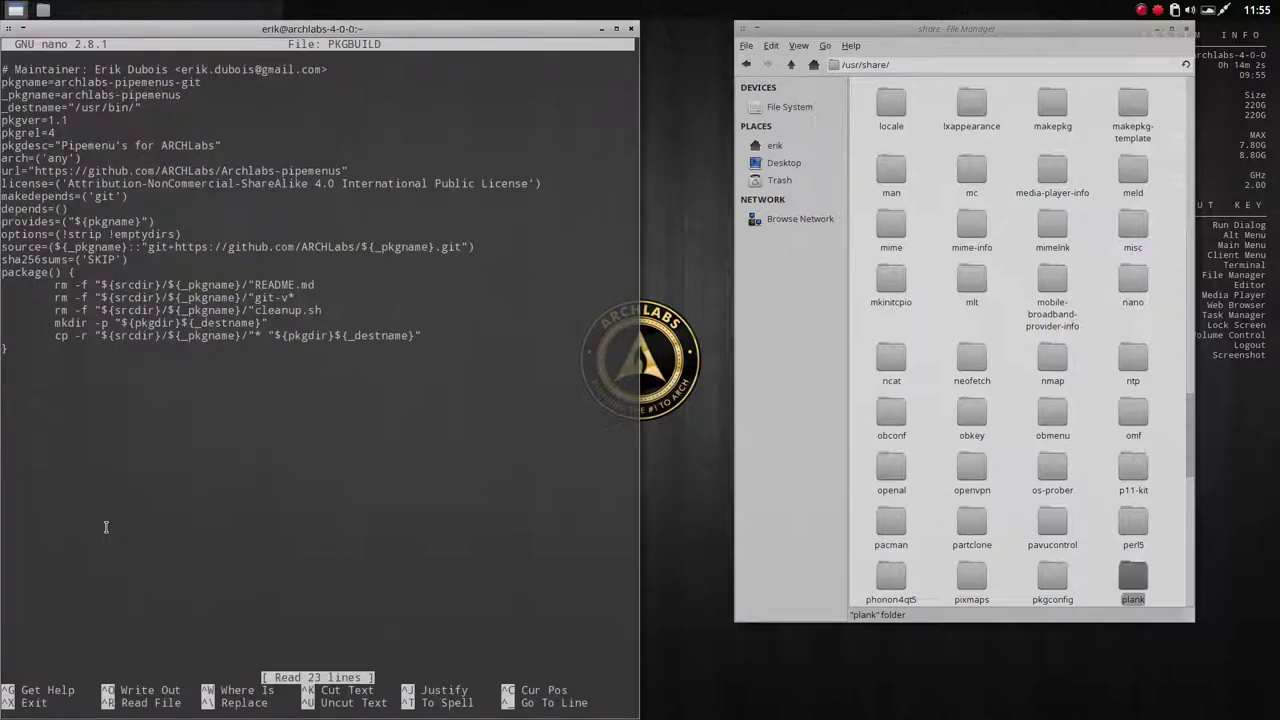
key(ctrl+x)
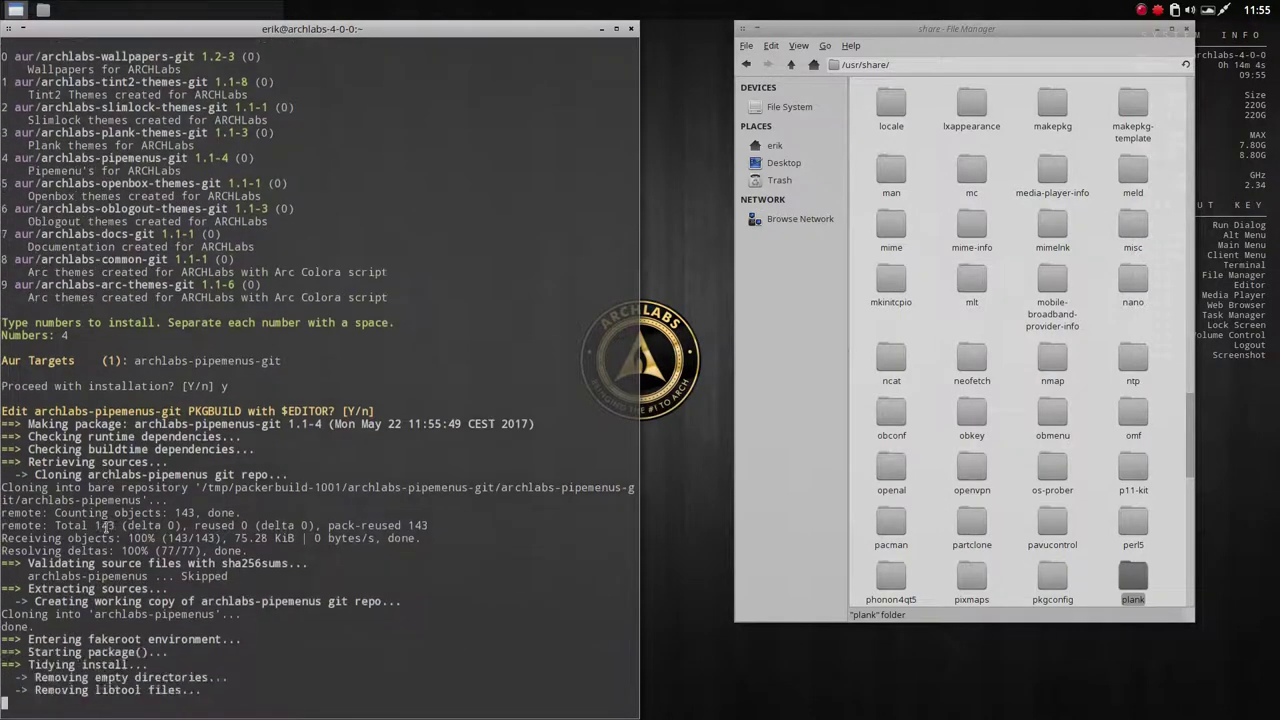
Step: Open /usr/bin in the file manager and locate the scripts whose names start with al-
click(791, 64)
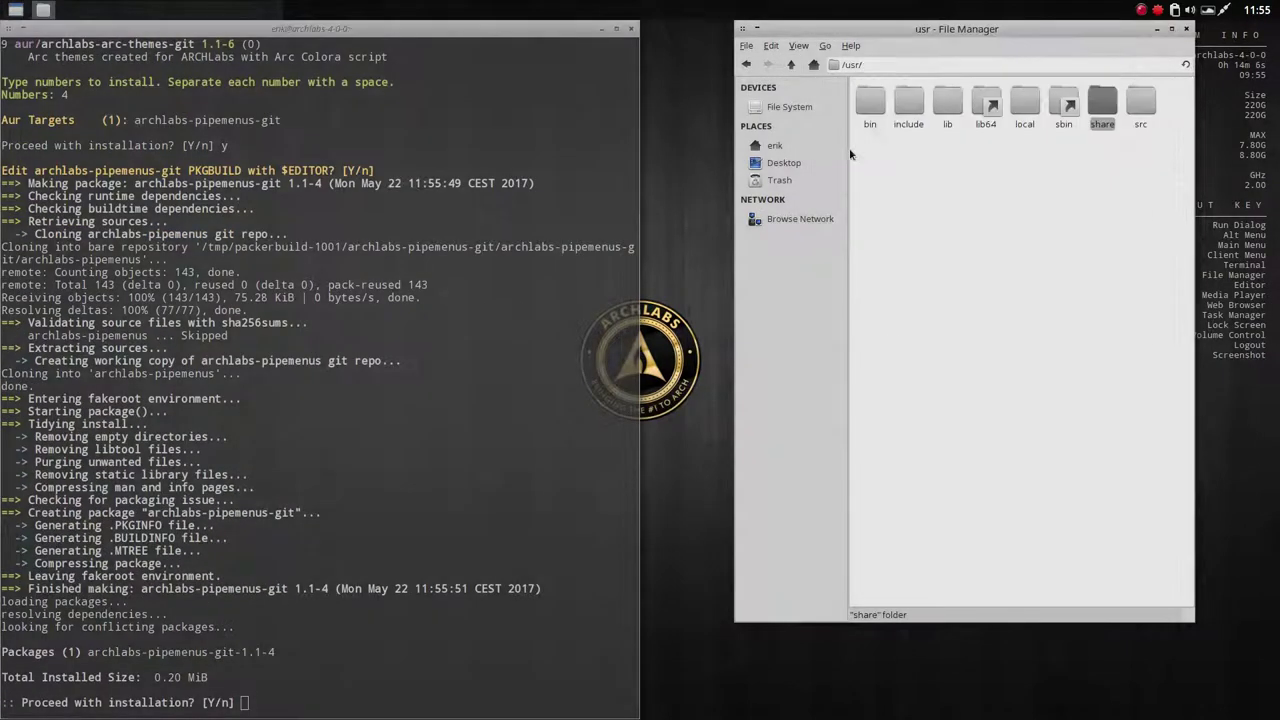
double_click(879, 130)
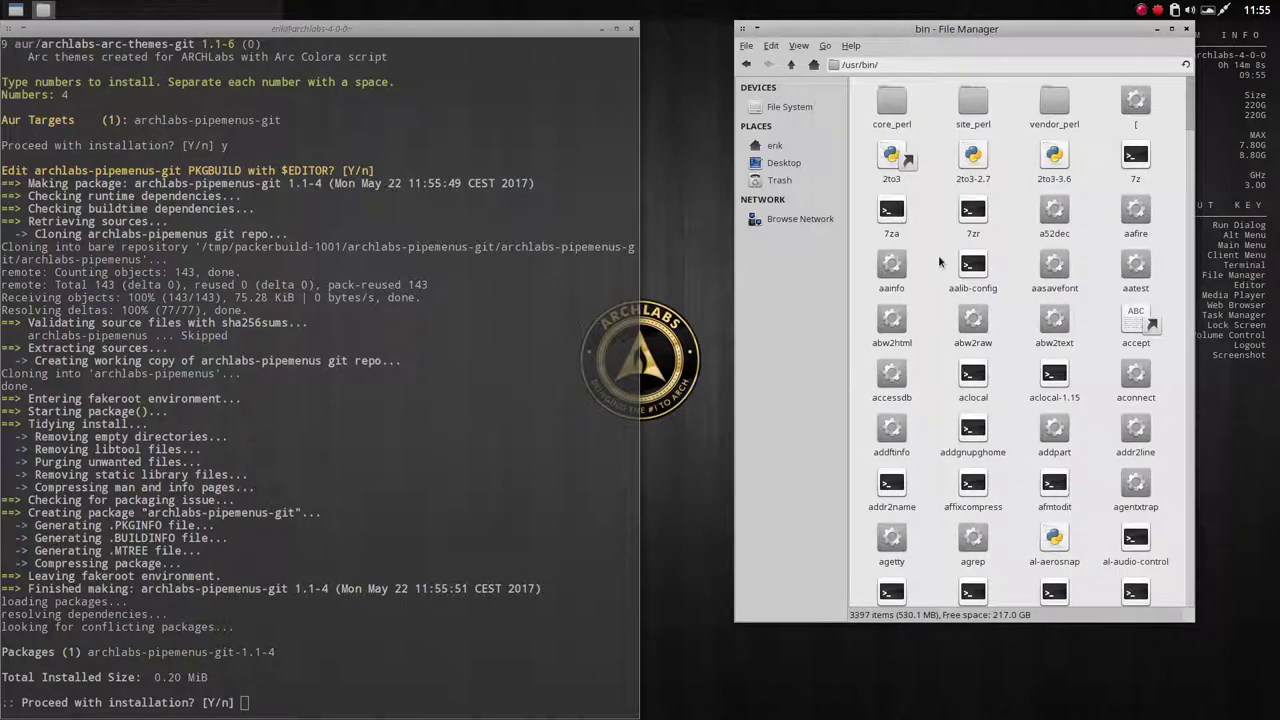
scroll(1058, 470, down, 3)
scroll(1051, 459, down, 1)
click(1052, 380)
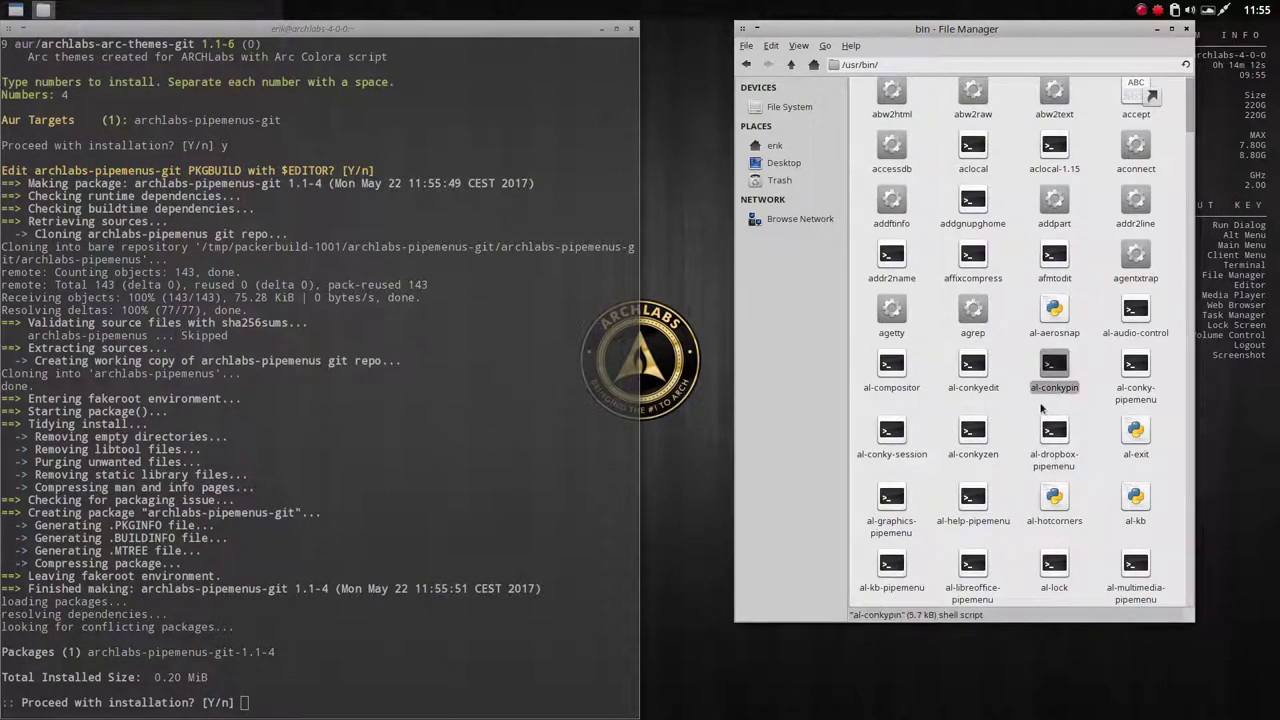
Step: Try to install the built archlabs-pipemenus-git package by accepting the pending installation in the terminal
click(368, 638)
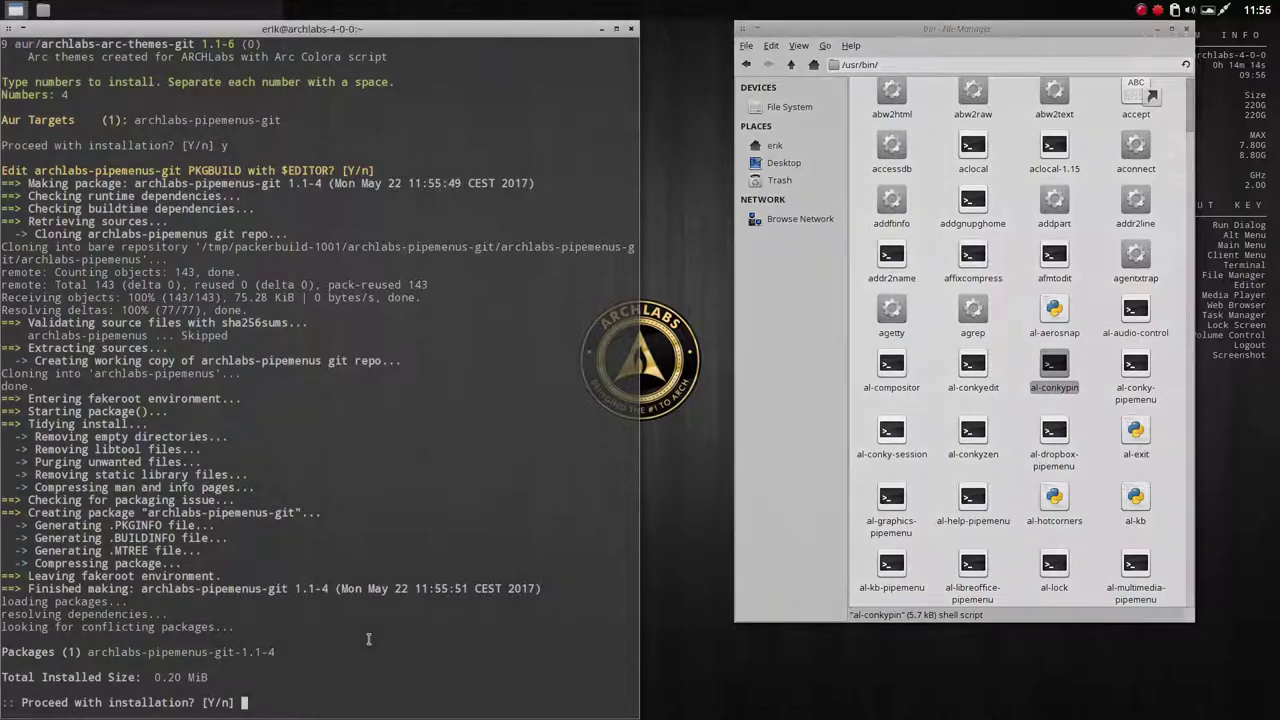
text(y)
key(Return)
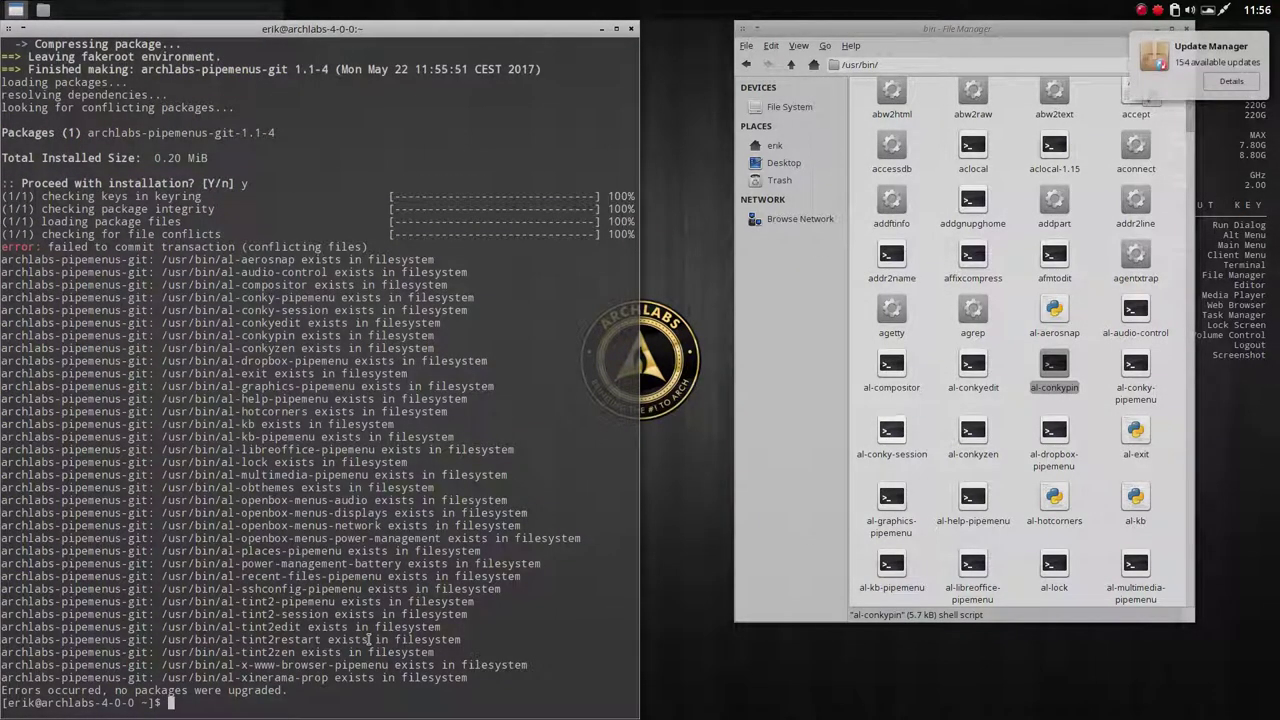
Step: Open the /usr/bin folder as root in a new file manager window and maximize that window
click(924, 404)
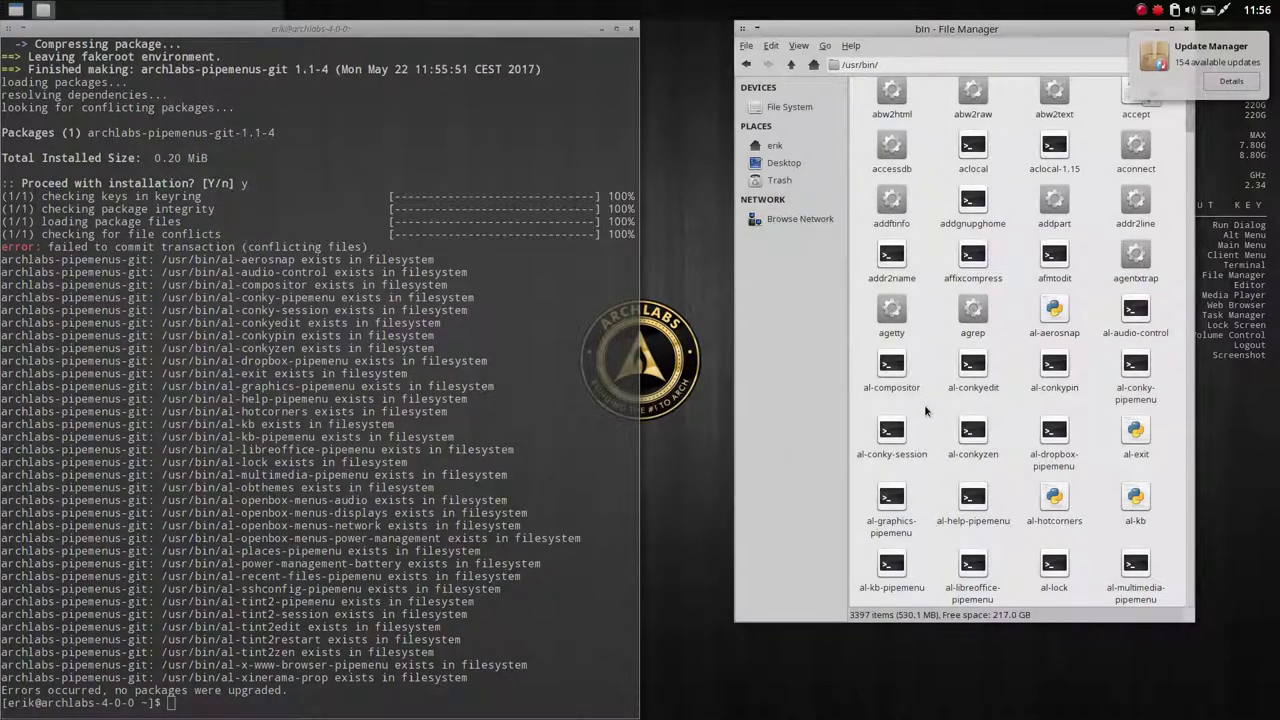
right_click(924, 404)
click(962, 515)
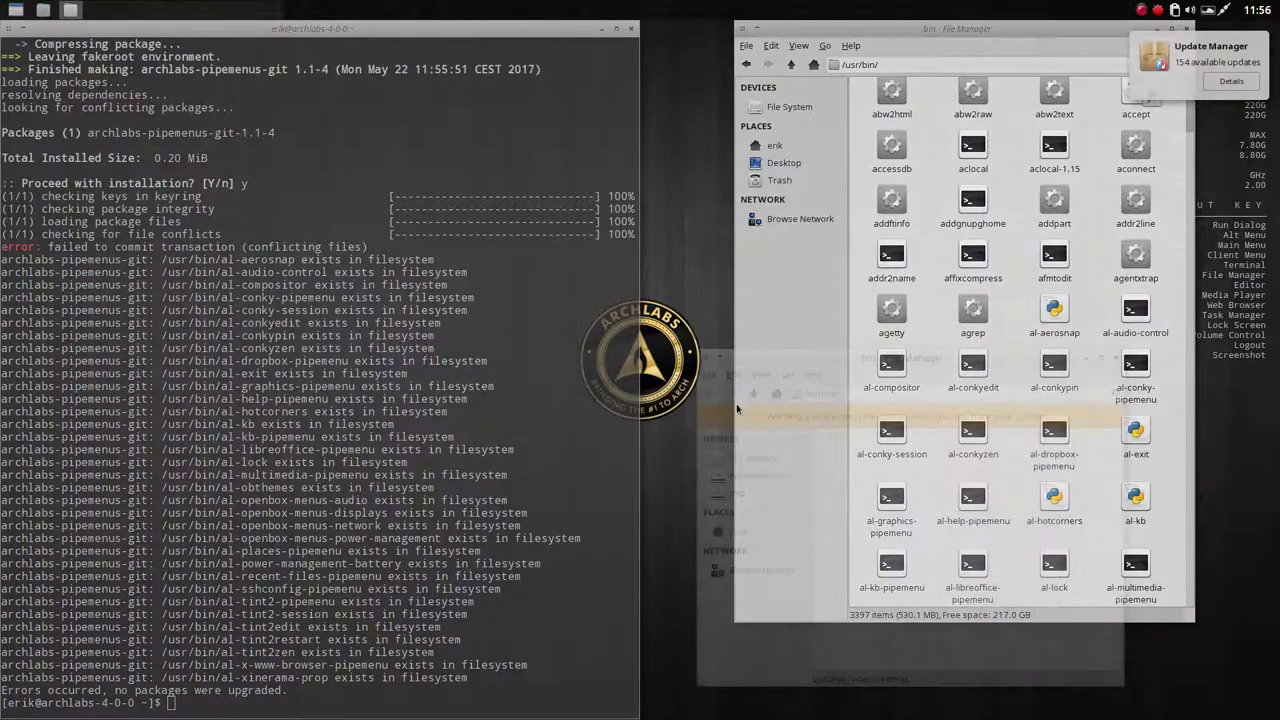
drag(822, 372, 377, 165)
double_click(377, 165)
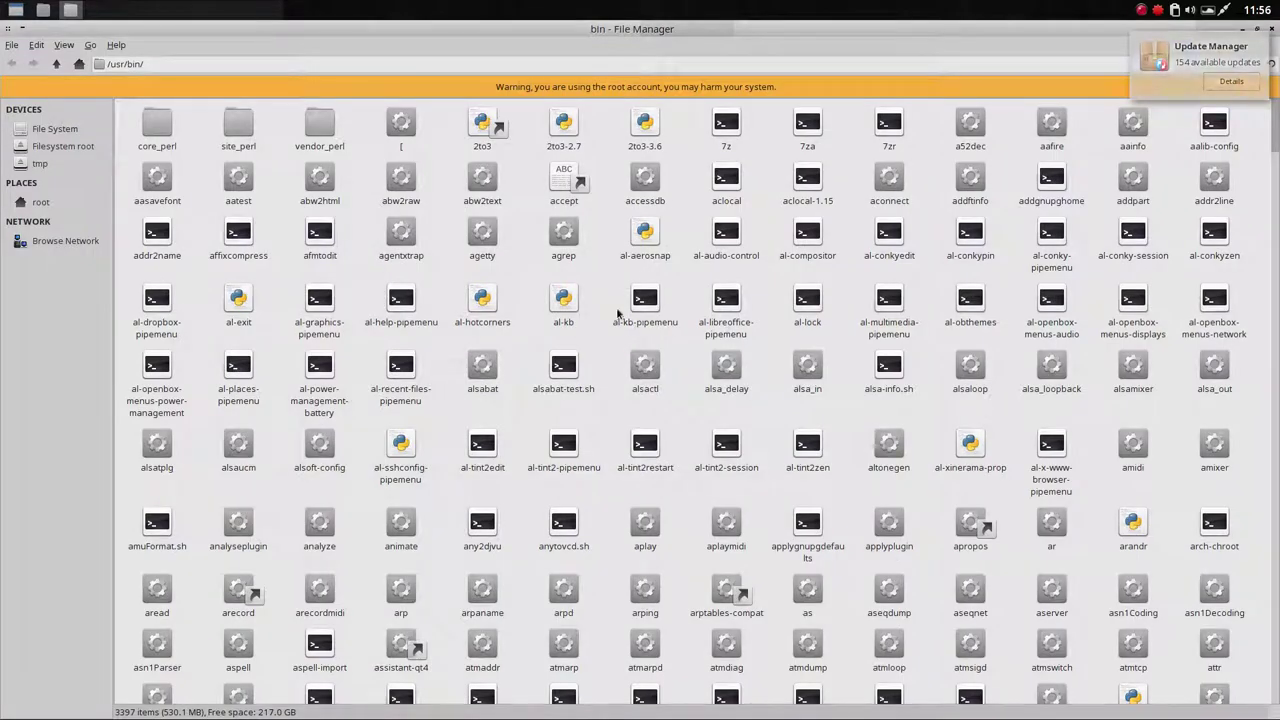
Step: Permanently delete the files from al-aerosnap through al-recent-files-pipemenu in /usr/bin and close the root file manager window
click(645, 240)
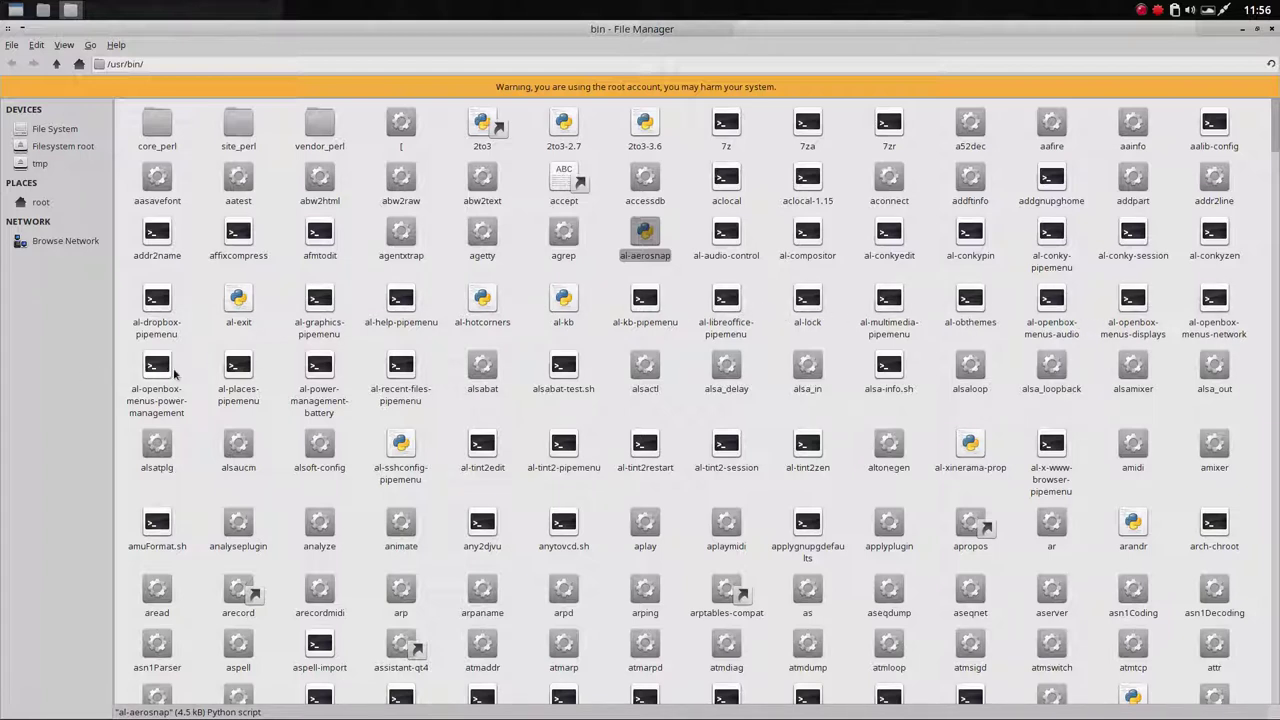
shift+click(404, 380)
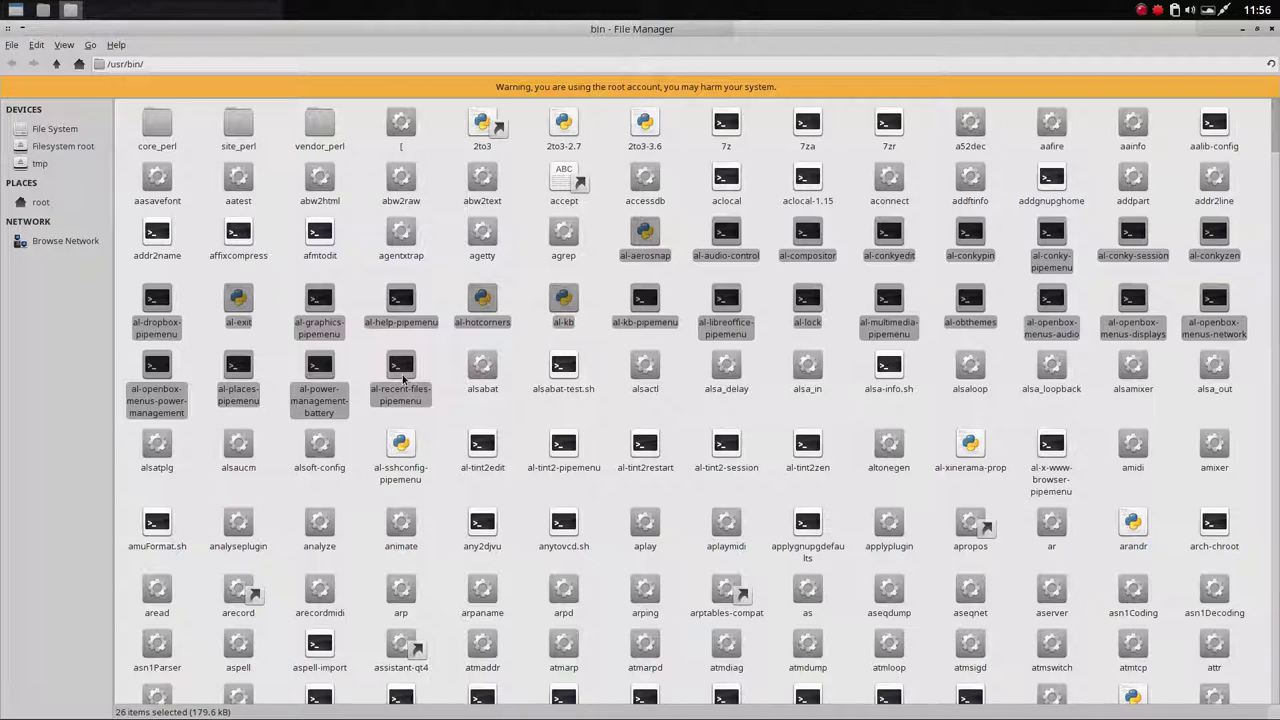
key(shift+Delete)
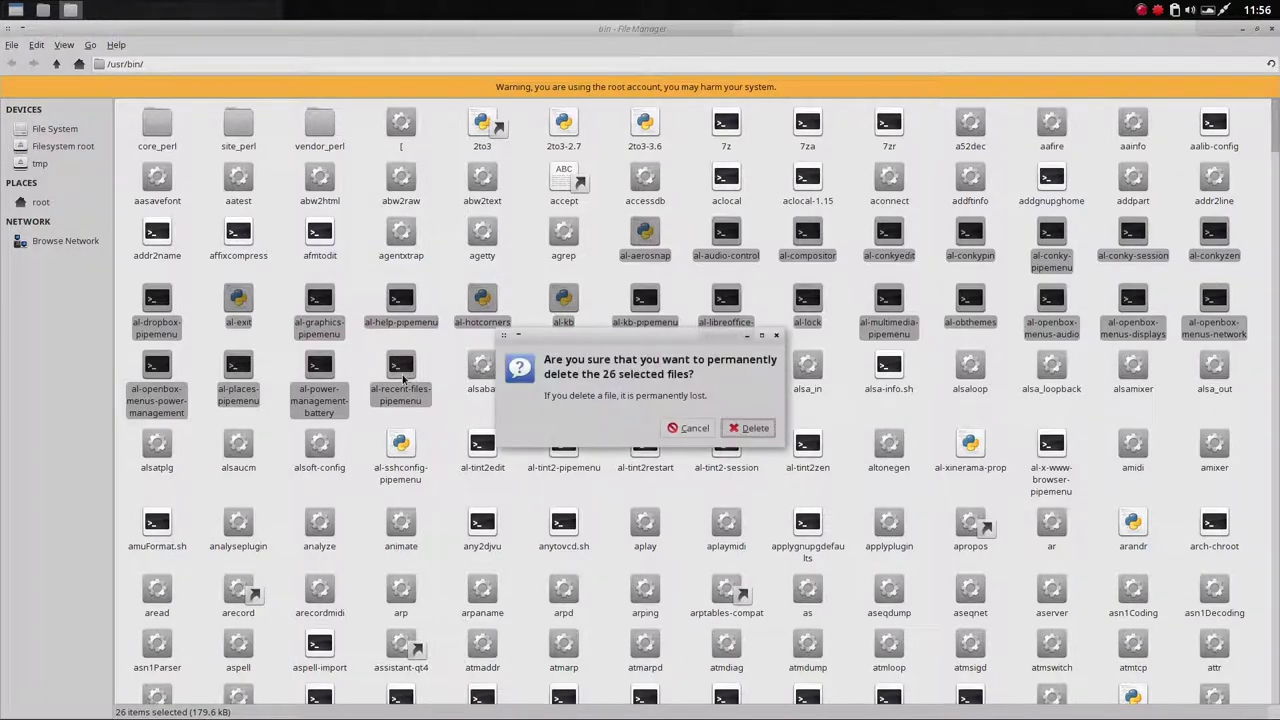
click(749, 428)
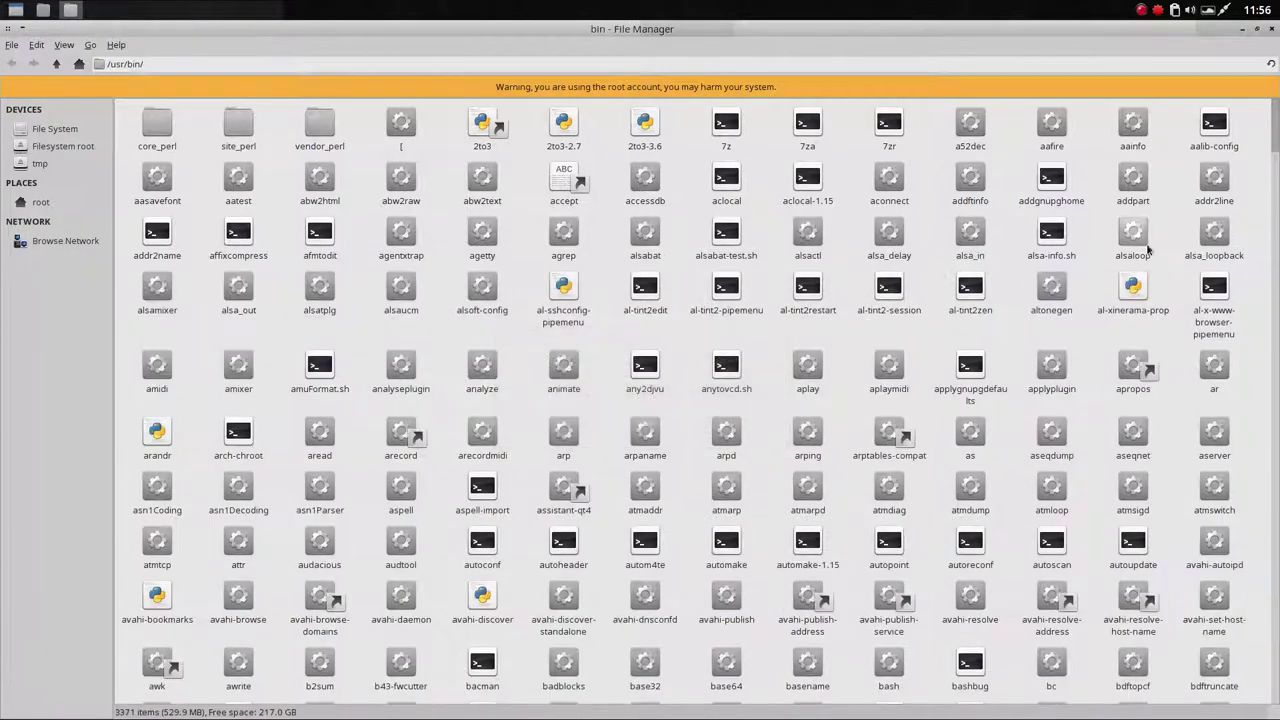
click(1259, 30)
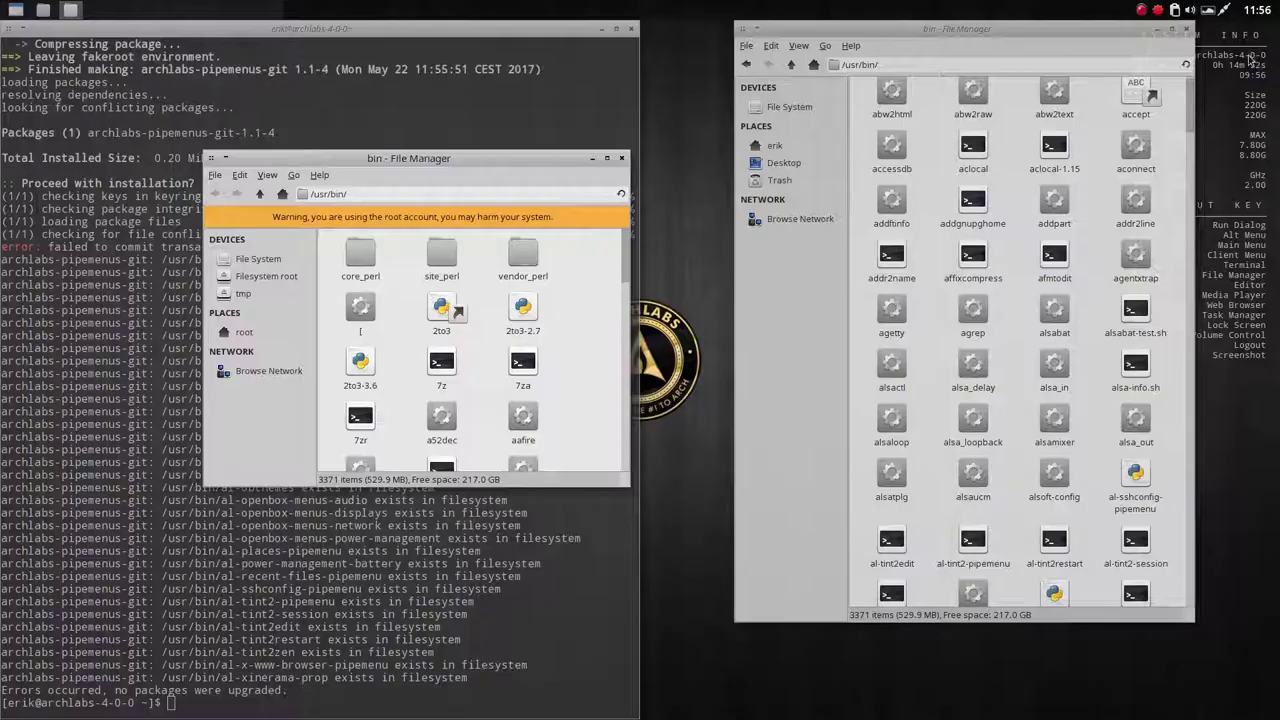
click(621, 159)
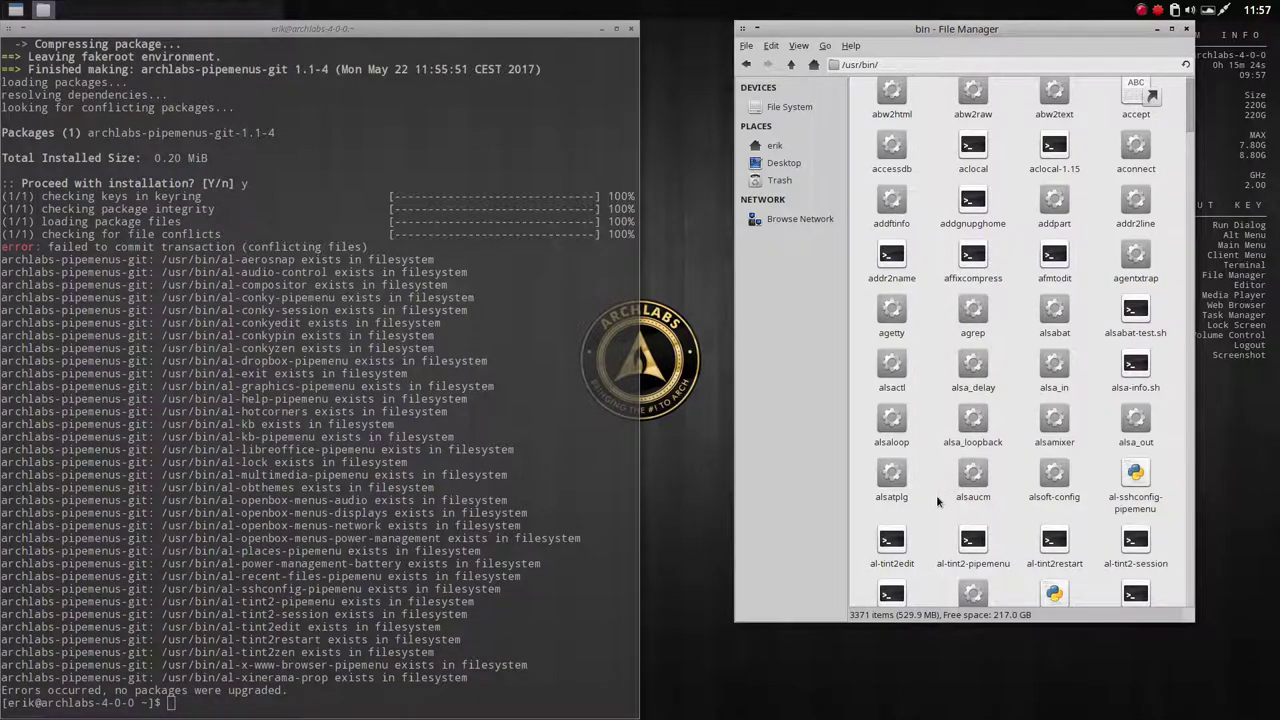
Step: Find the remaining al- scripts in /usr/bin and reopen the folder as root in a maximized window
scroll(937, 526, down, 4)
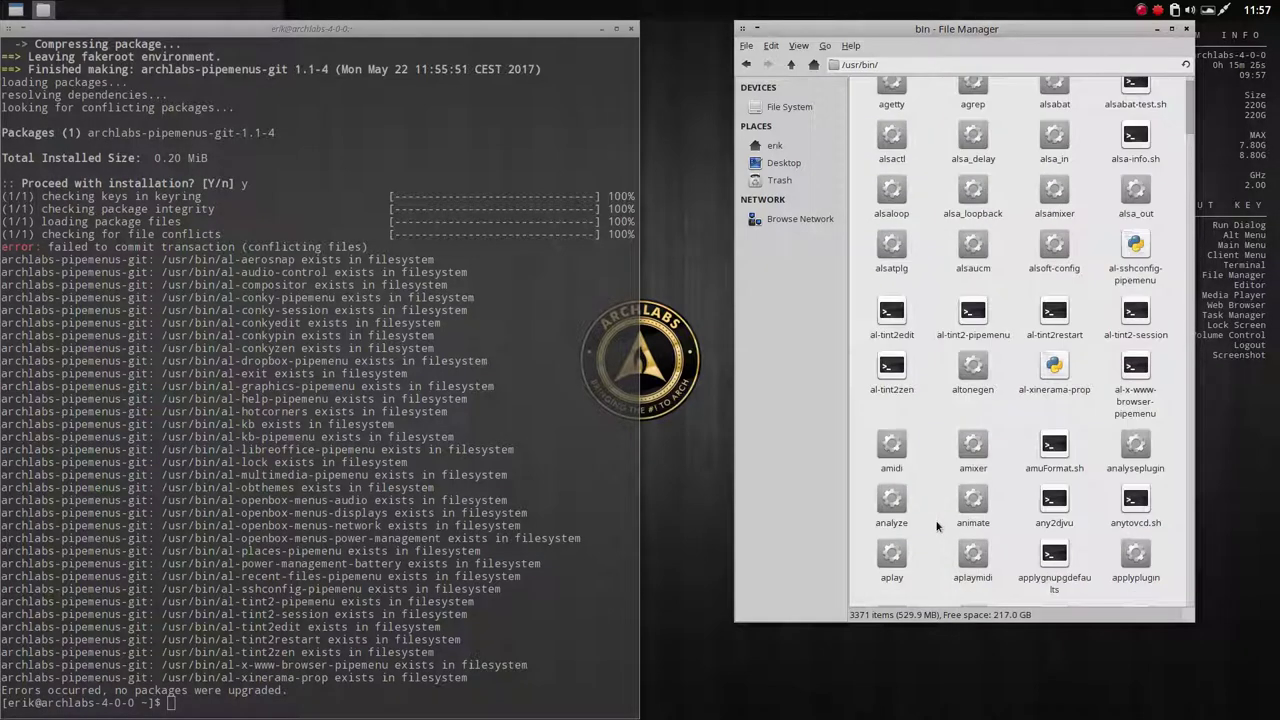
click(912, 318)
click(931, 314)
right_click(929, 297)
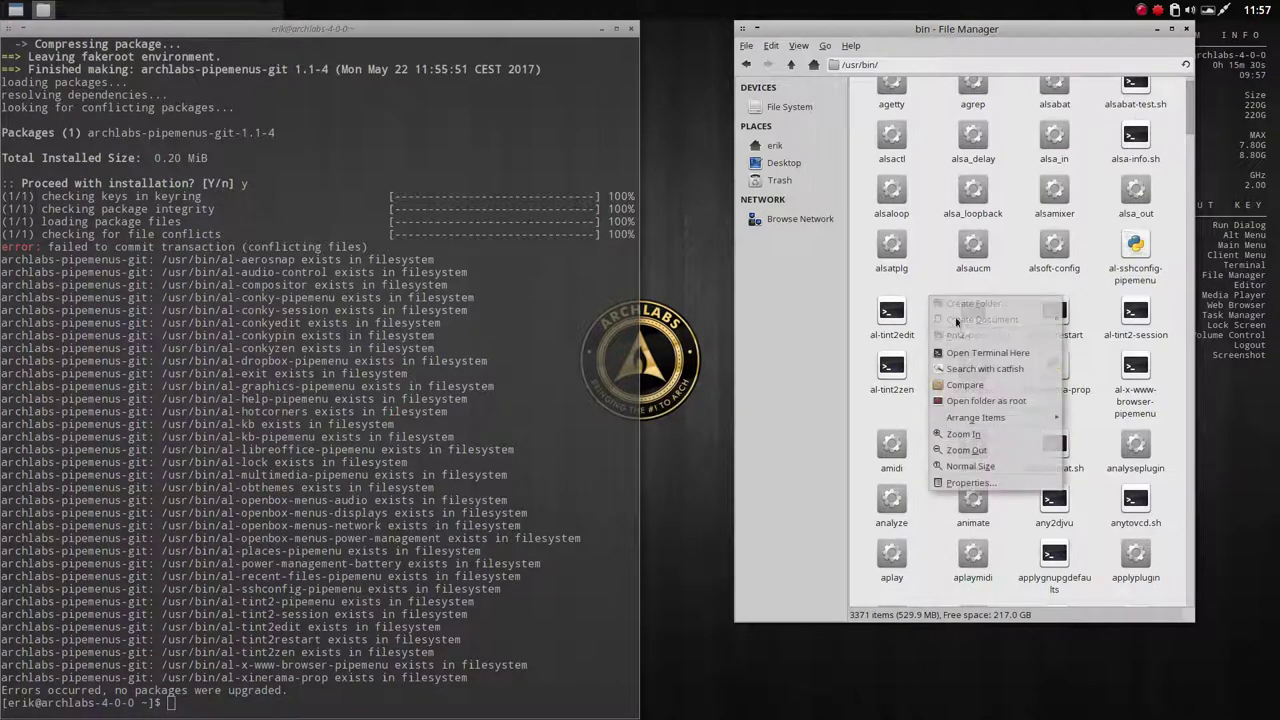
click(965, 401)
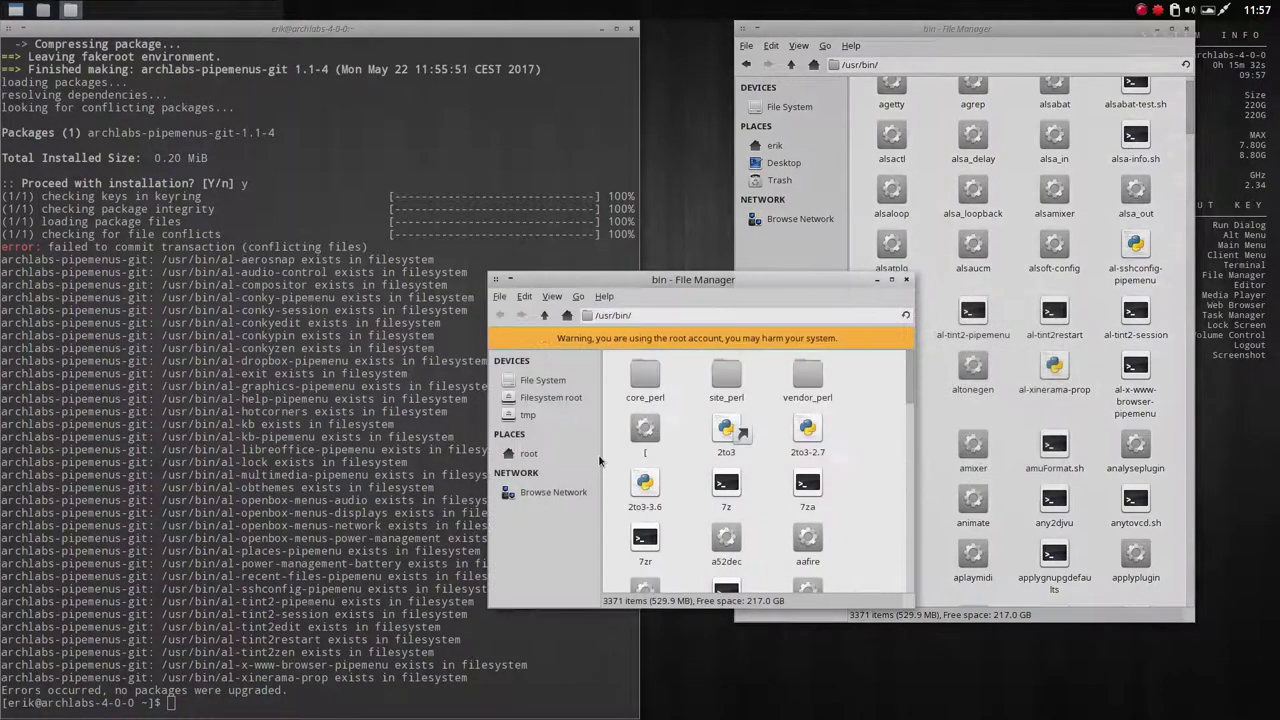
double_click(668, 281)
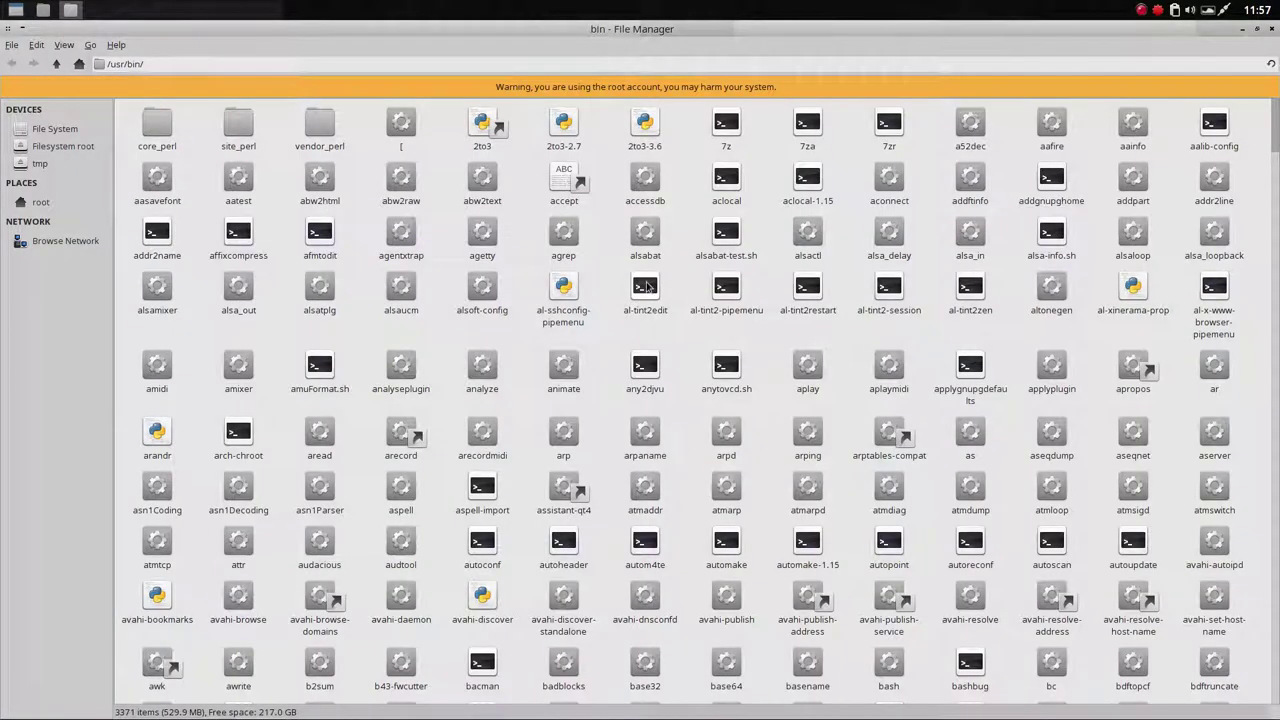
Step: Permanently delete al-sshconfig-pipemenu and the al-tint2 scripts through al-tint2zen from /usr/bin
click(645, 290)
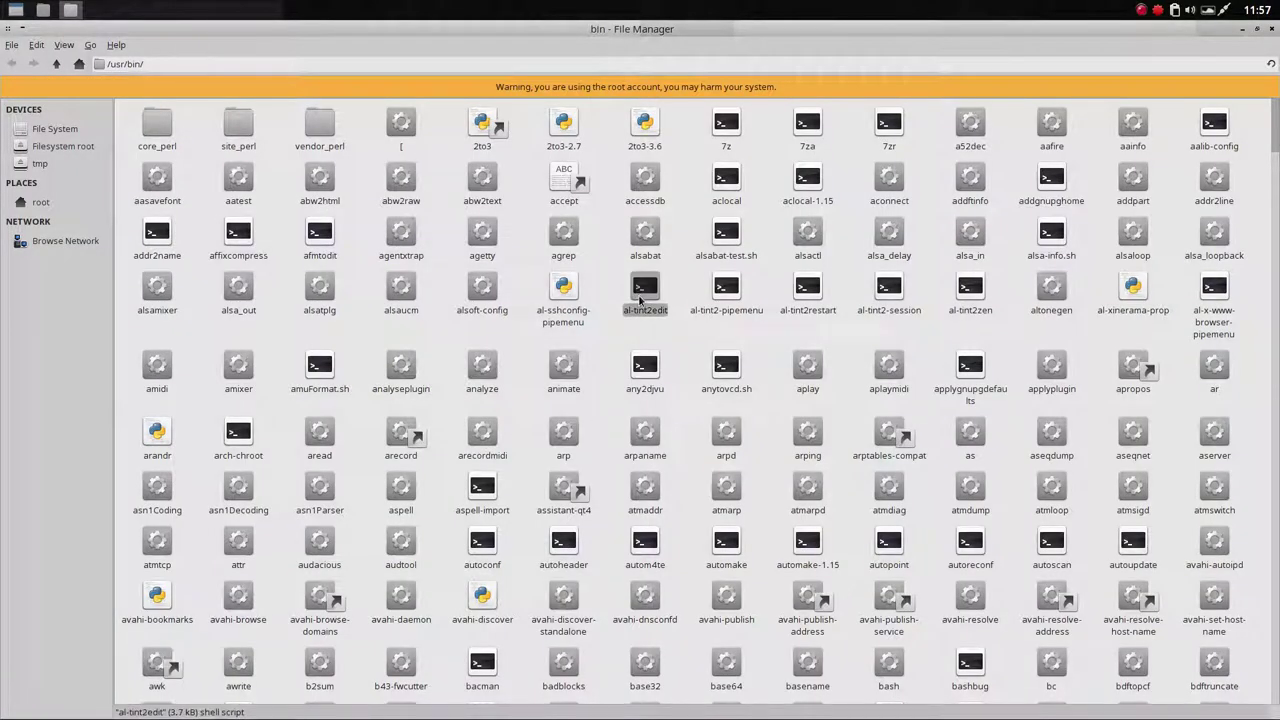
ctrl+click(724, 296)
ctrl+click(800, 297)
click(932, 309)
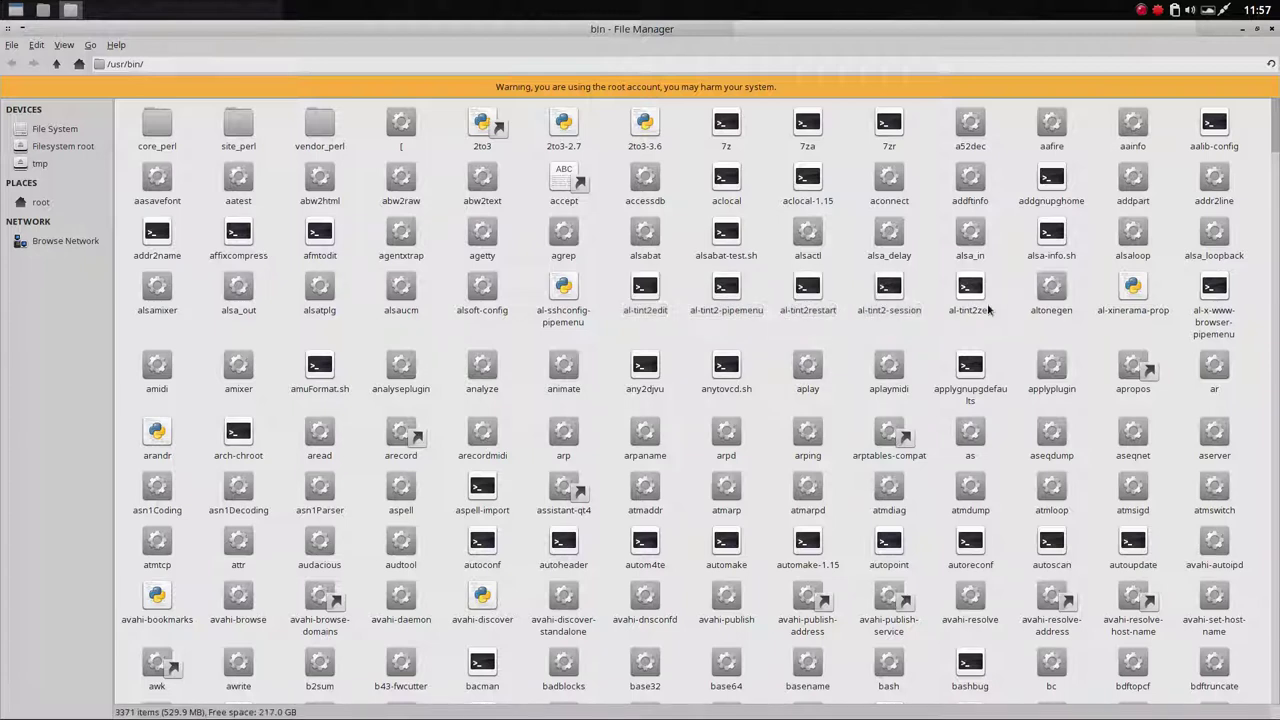
drag(993, 285, 560, 299)
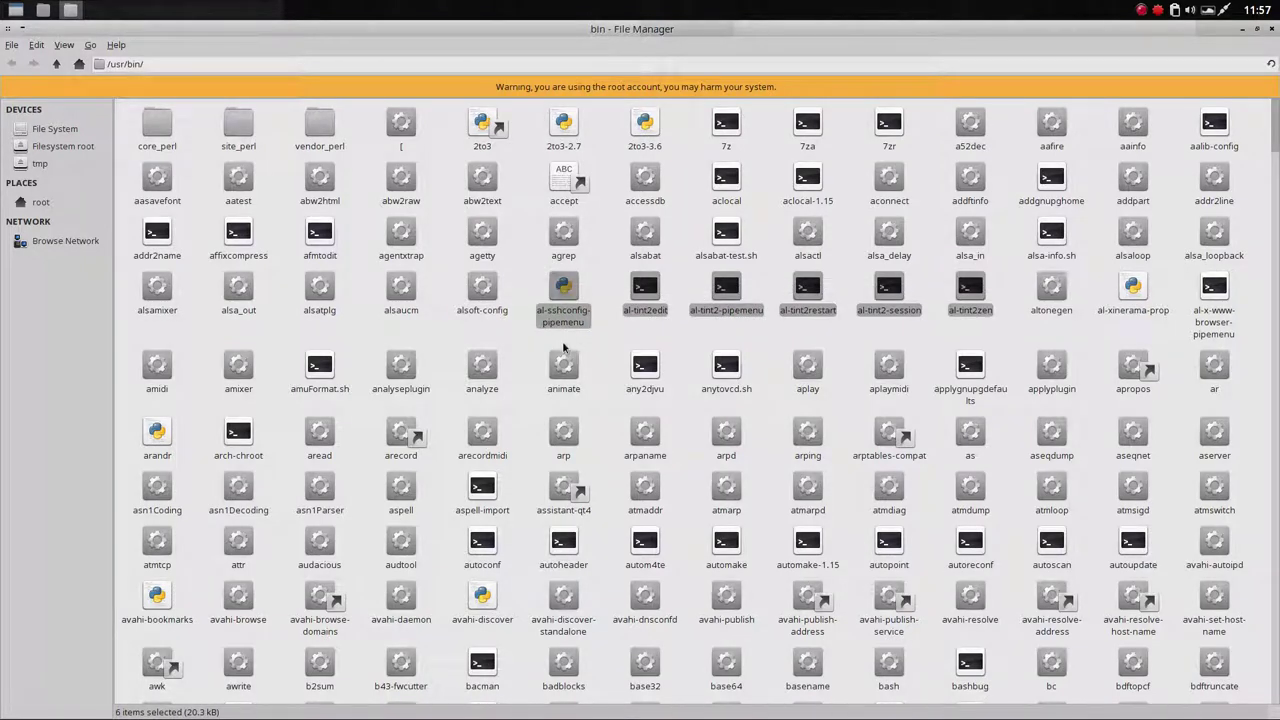
key(shift+Delete)
click(745, 430)
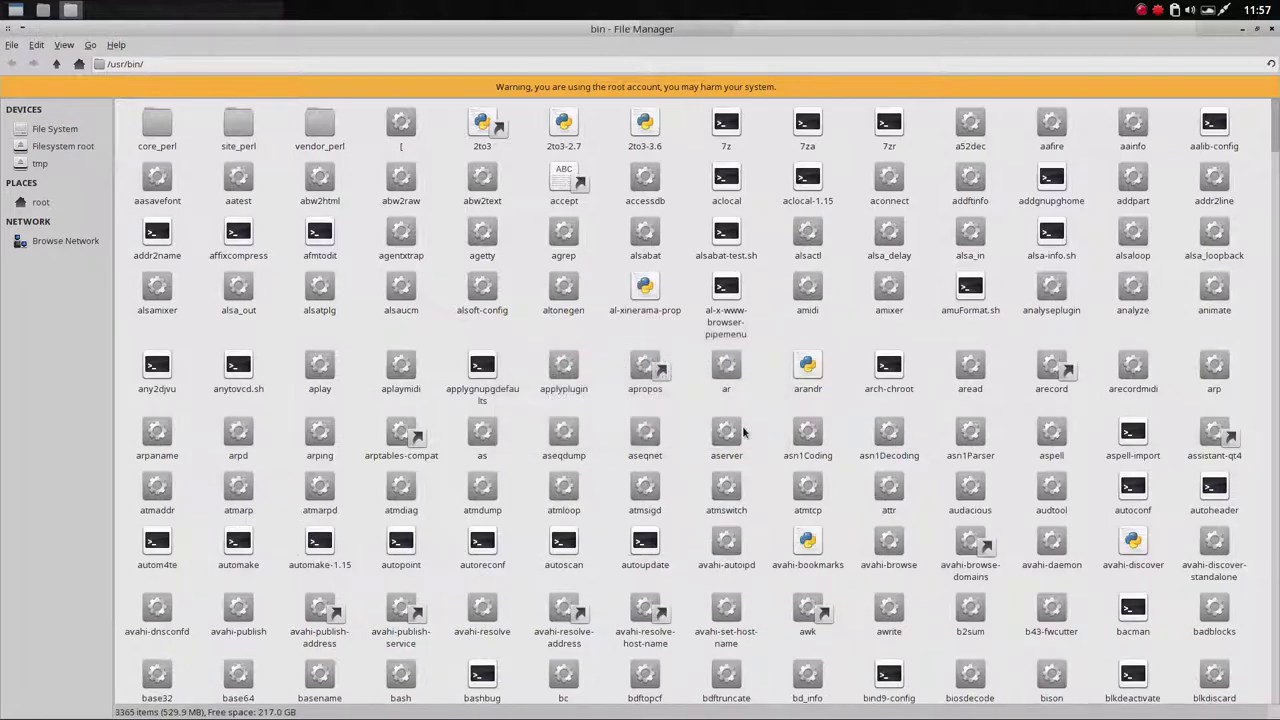
Step: Permanently delete al-xinerama-prop and al-x-www-browser-pipemenu from /usr/bin and close the root file manager window
click(645, 290)
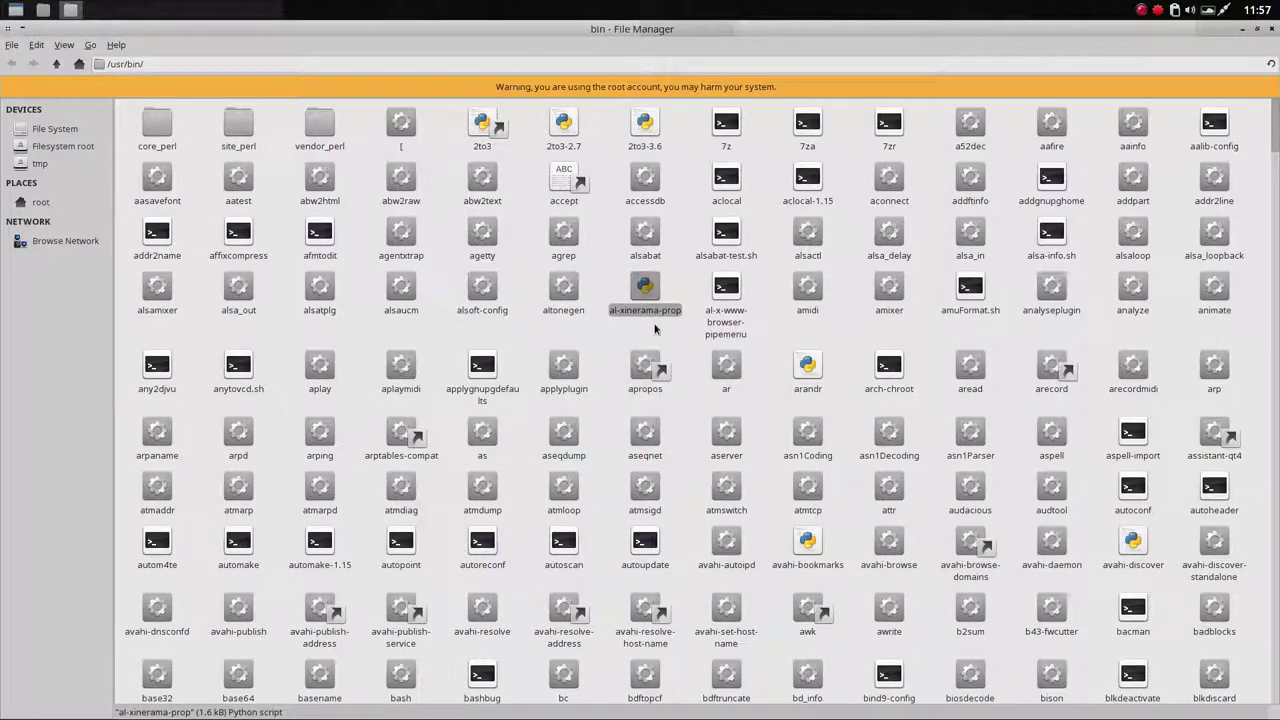
key(shift+Delete)
key(Return)
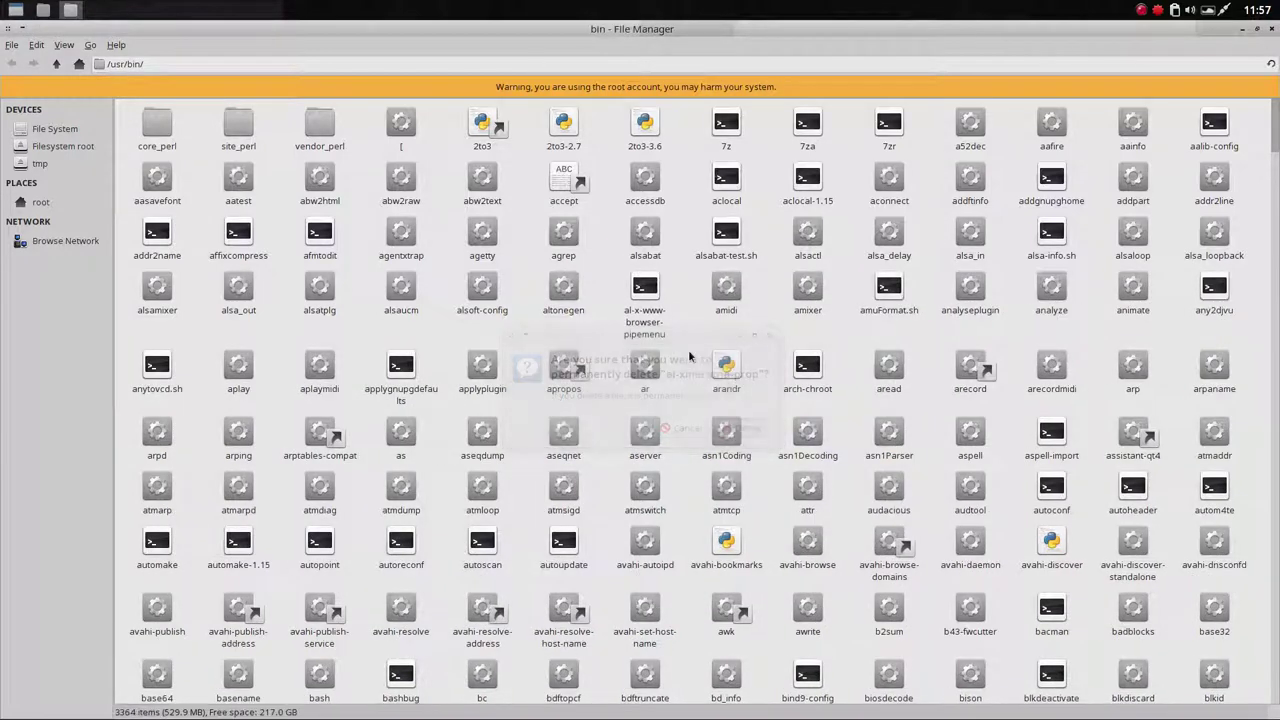
key(shift+Delete)
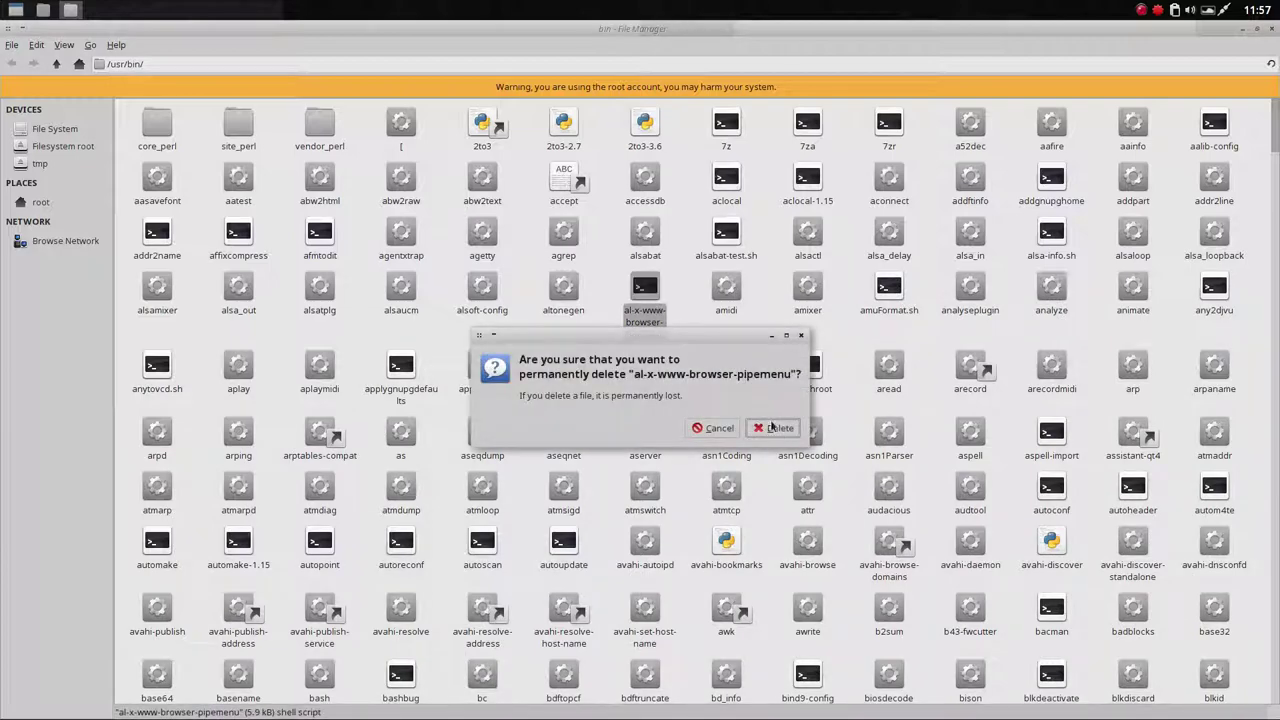
click(746, 430)
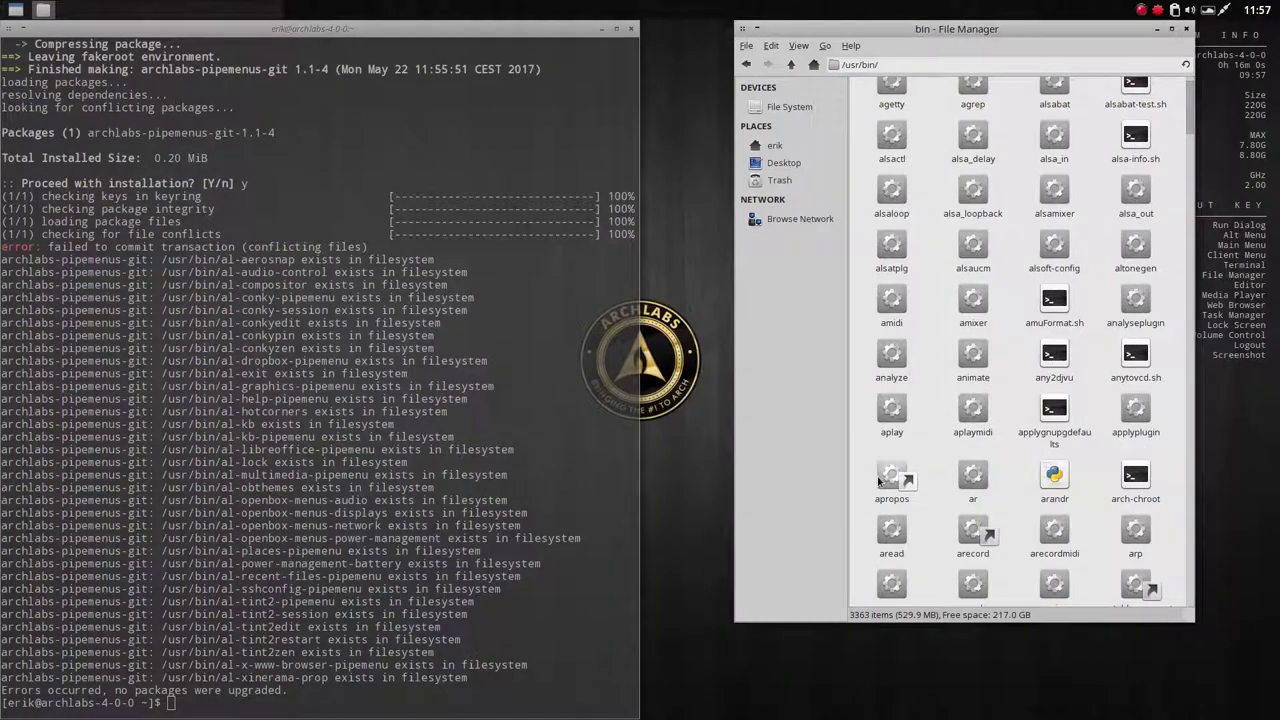
Step: Install archlabs-pipemenus-git, package number 4 in a packer search for archlabs, without editing its PKGBUILD
click(509, 637)
text(packer archlabs)
key(Return)
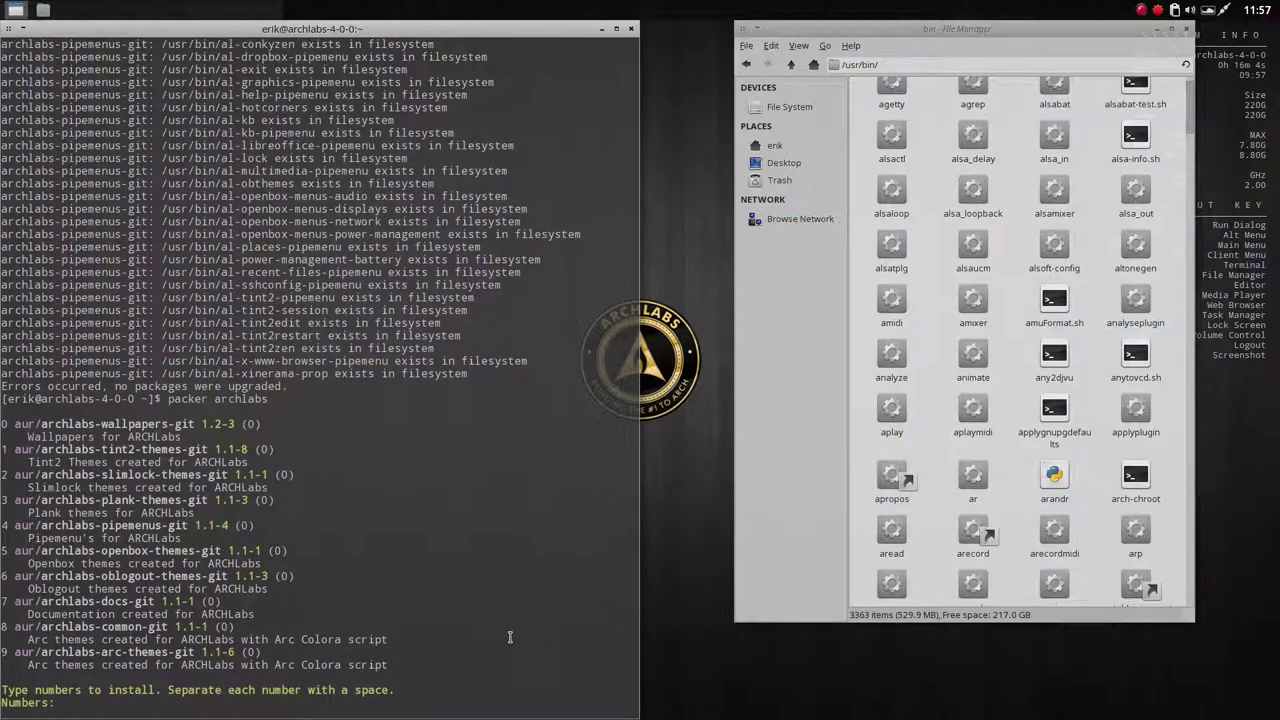
text(4)
key(Return)
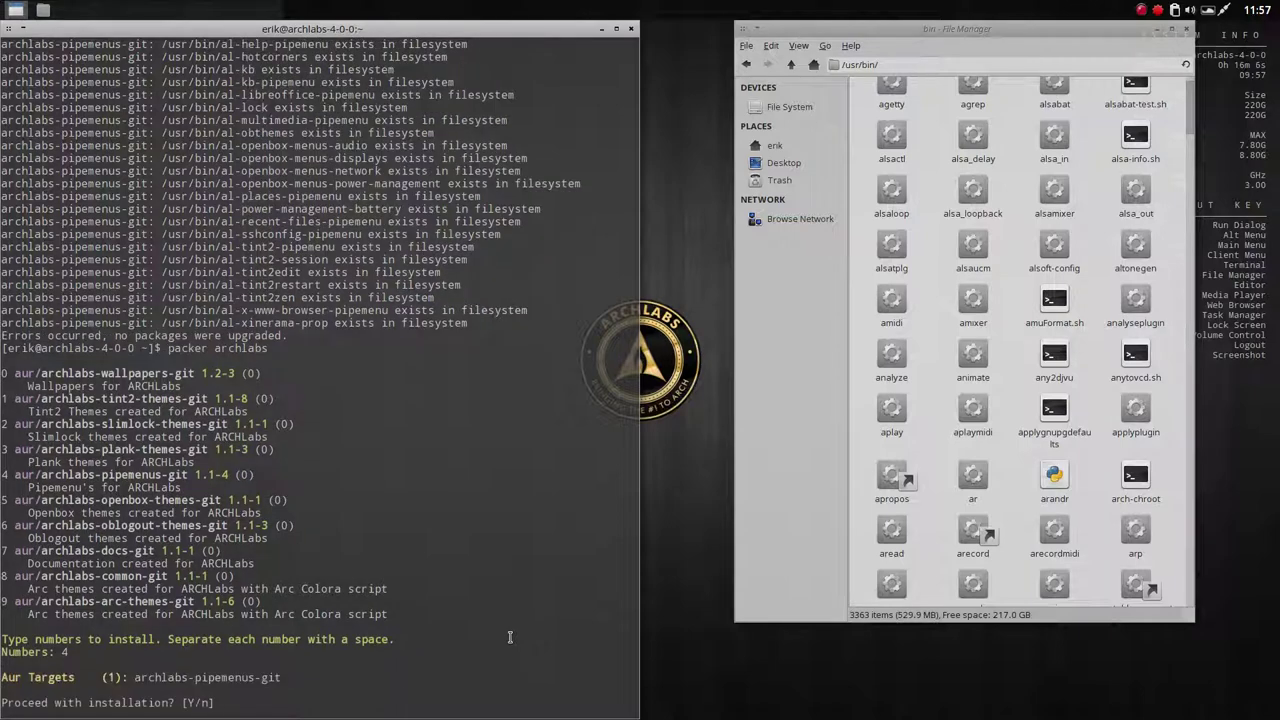
text(y)
key(Return)
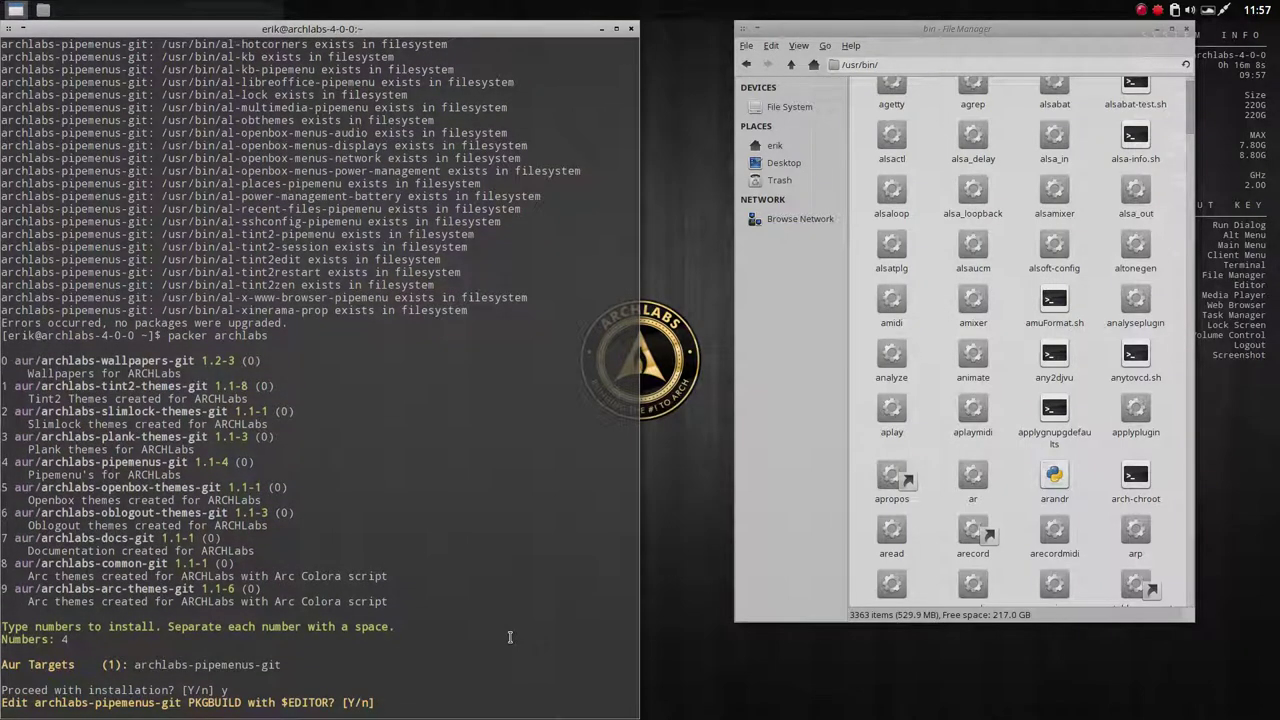
text(n)
key(Return)
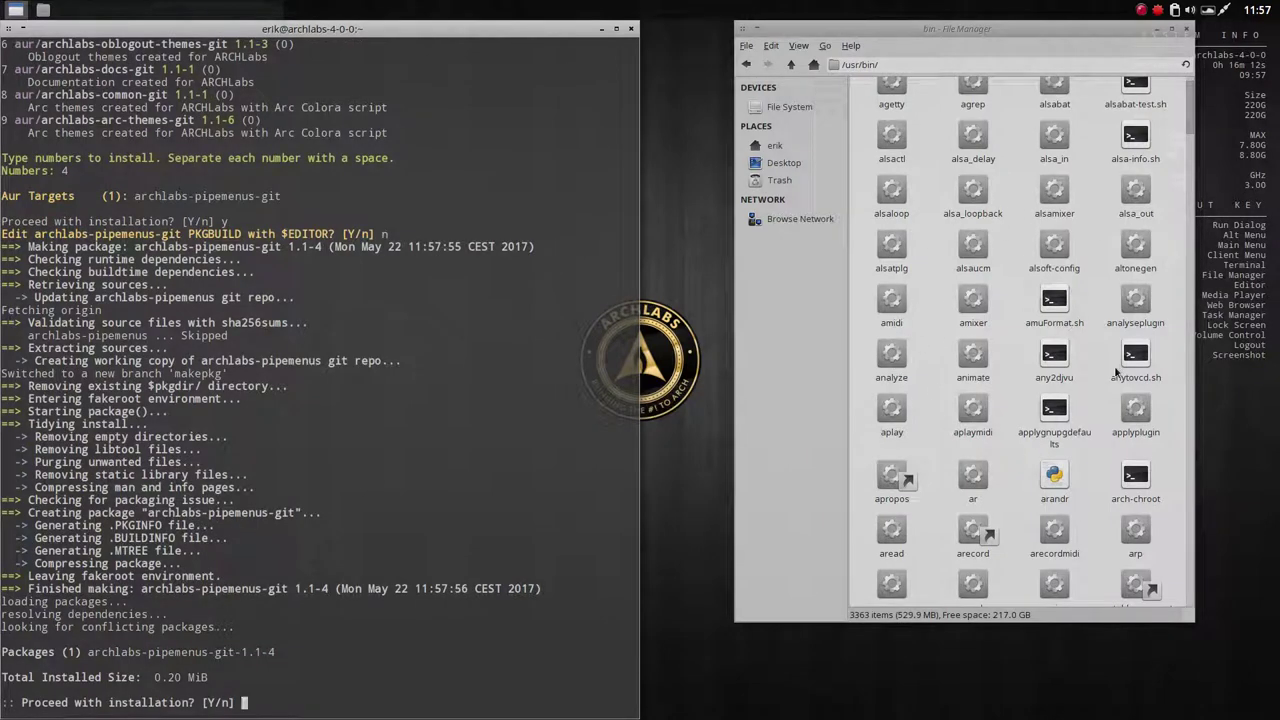
text(y)
key(Return)
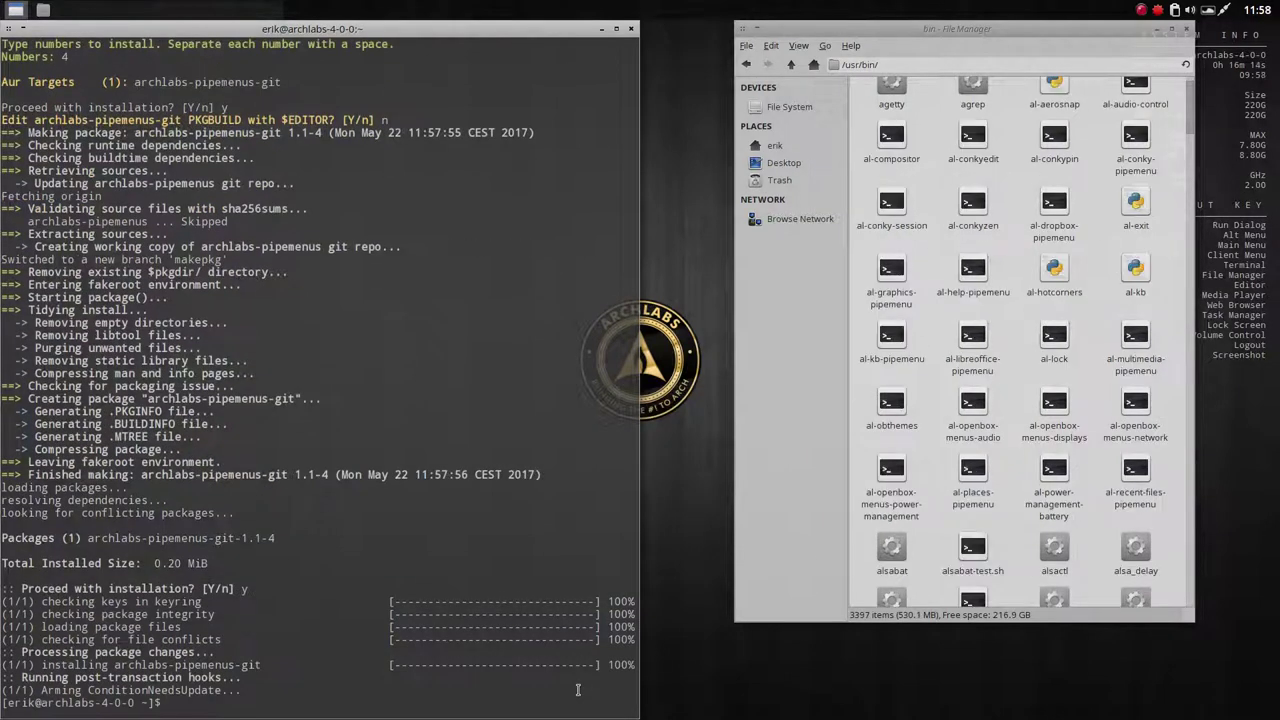
Step: Check the newly installed scripts in /usr/bin by selecting al-aerosnap through al-multimedia-pipemenu
scroll(1120, 348, up, 4)
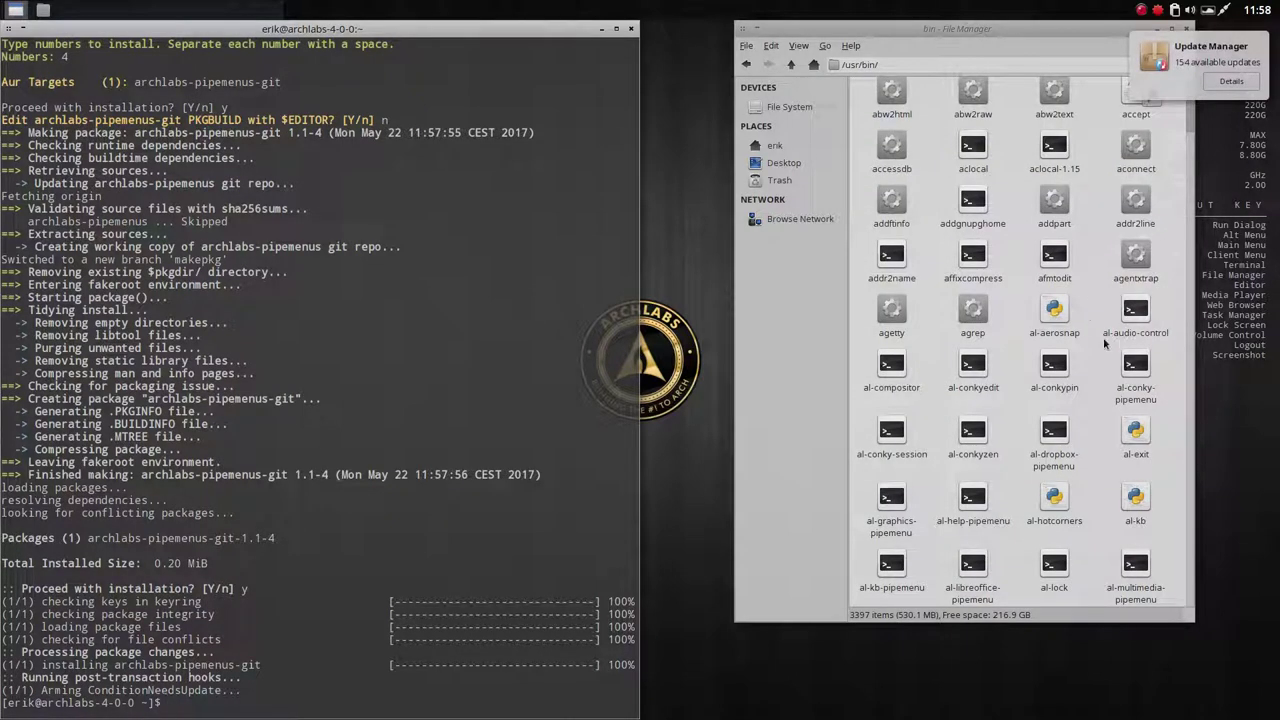
click(1051, 316)
click(1133, 566)
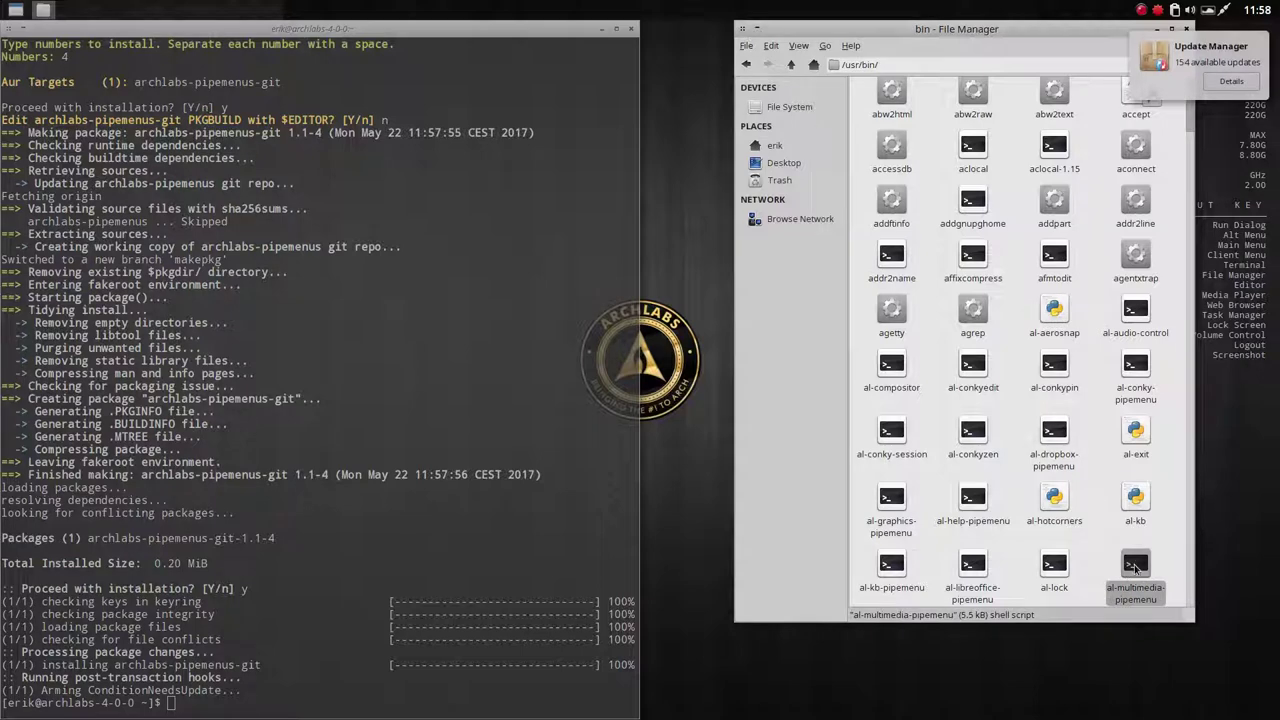
shift+click(1054, 320)
Step: Search the AUR for archlabs with packer in the terminal and locate the openbox themes entry
click(334, 535)
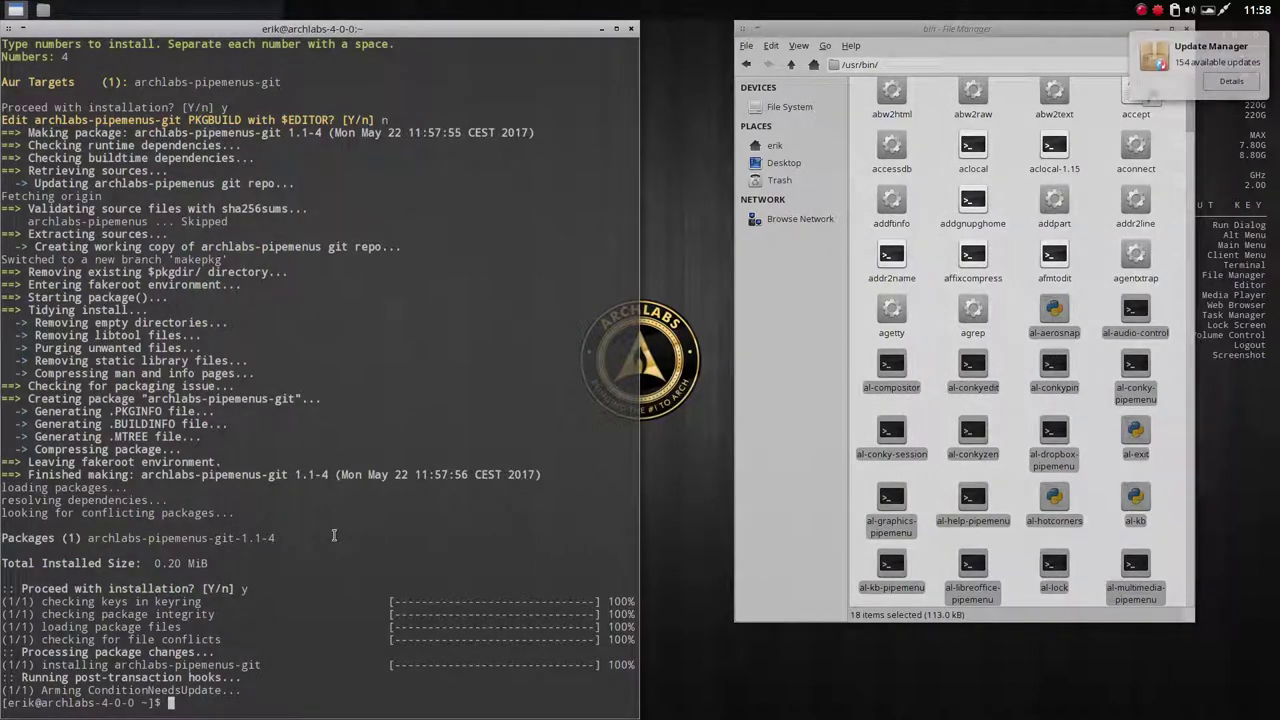
text(packer)
text( archlabs)
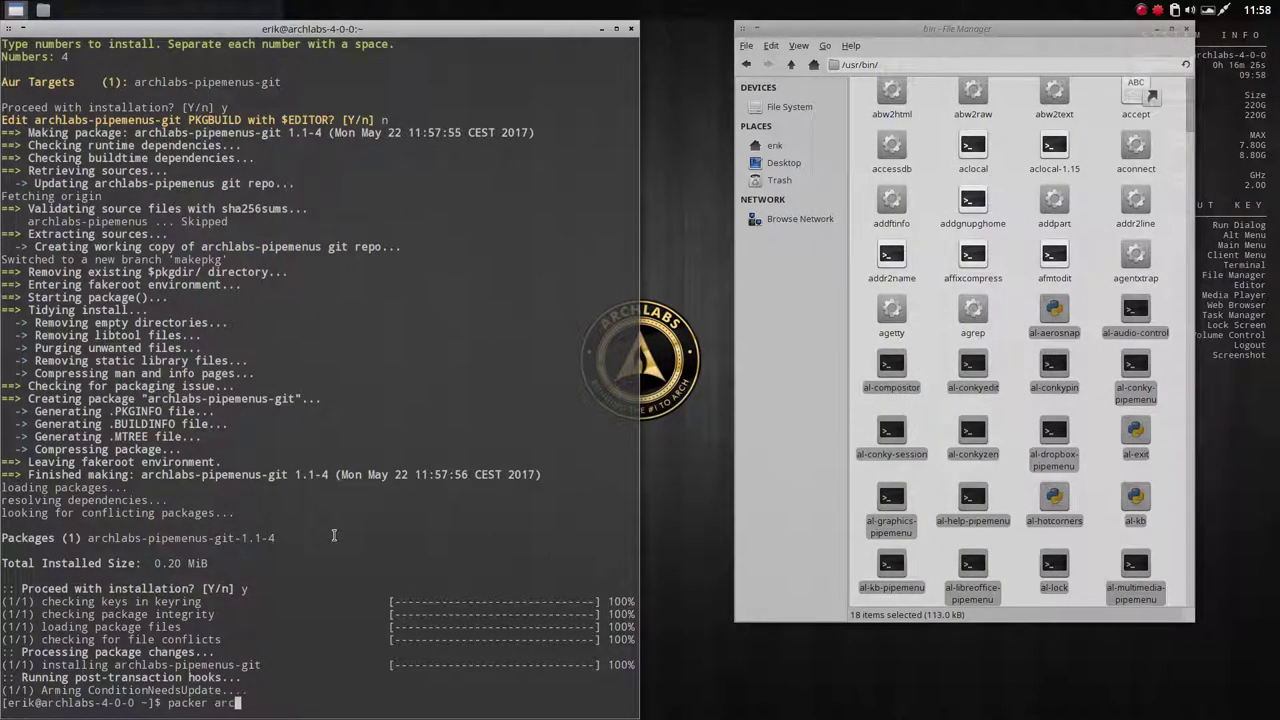
key(Return)
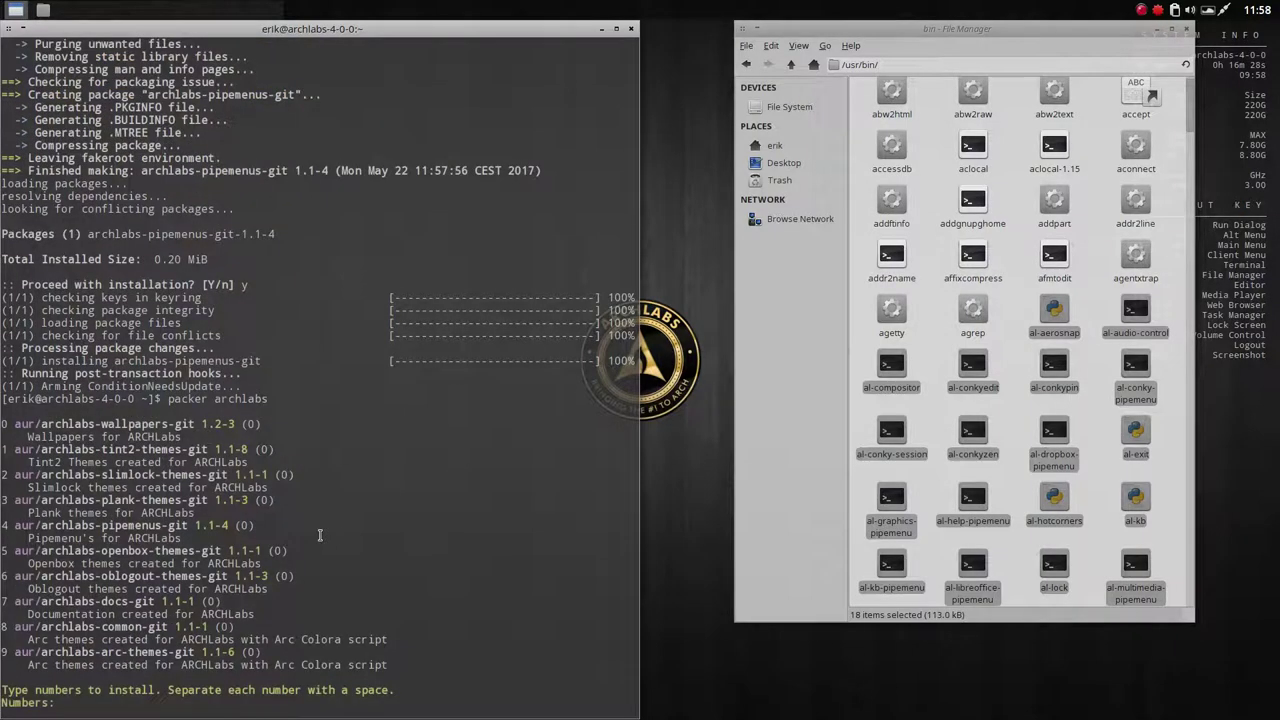
drag(104, 556, 166, 565)
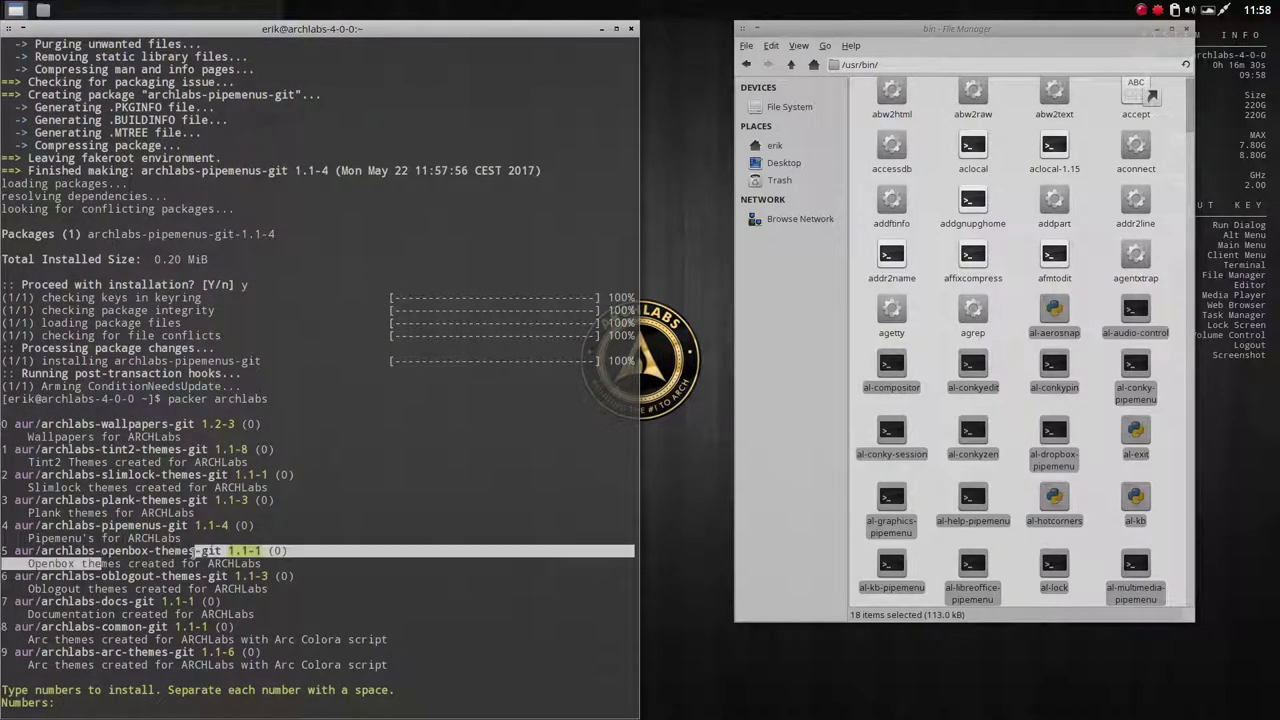
click(291, 571)
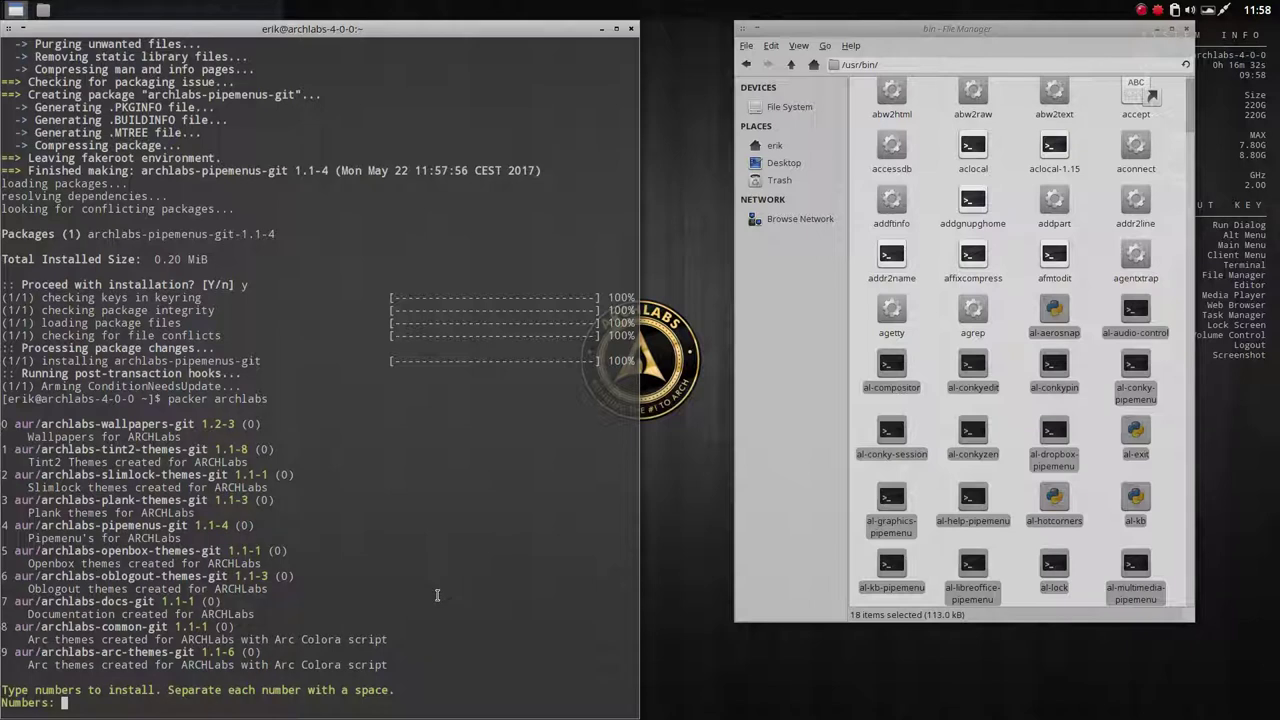
Step: Install archlabs-openbox-themes-git, package number 5 in the results, without editing its PKGBUILD
text(5)
key(Return)
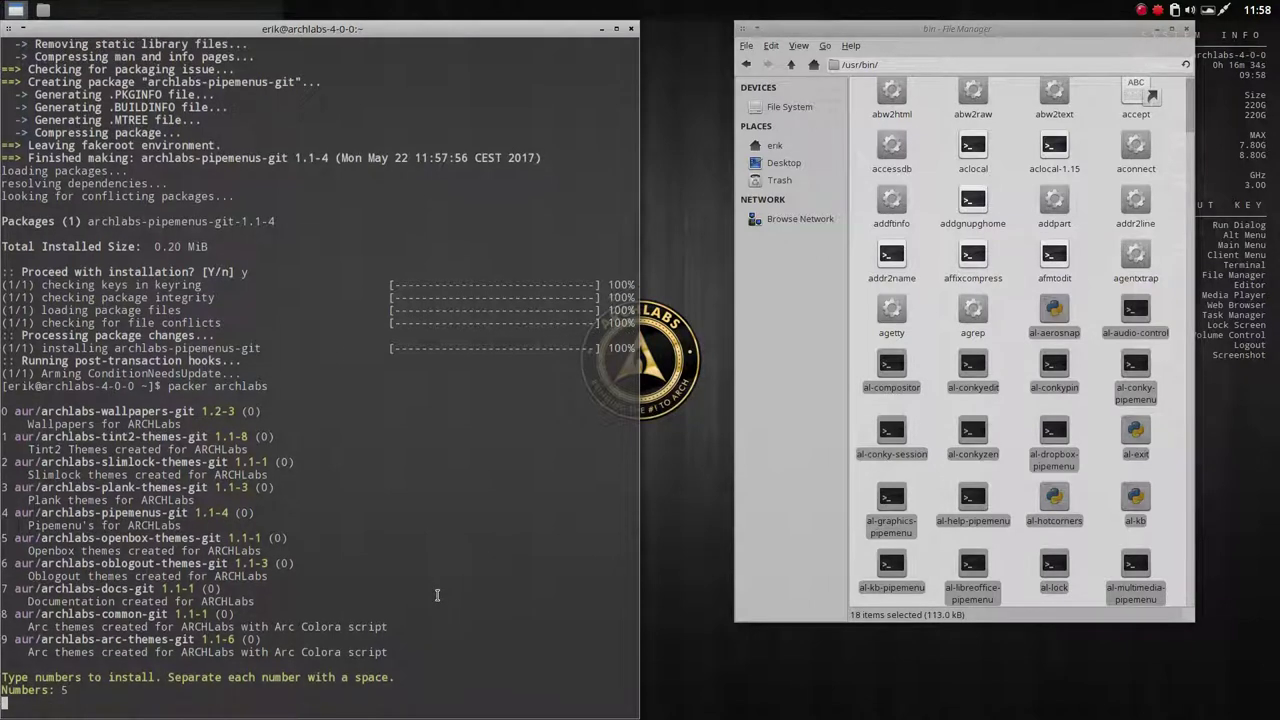
text(y)
key(Return)
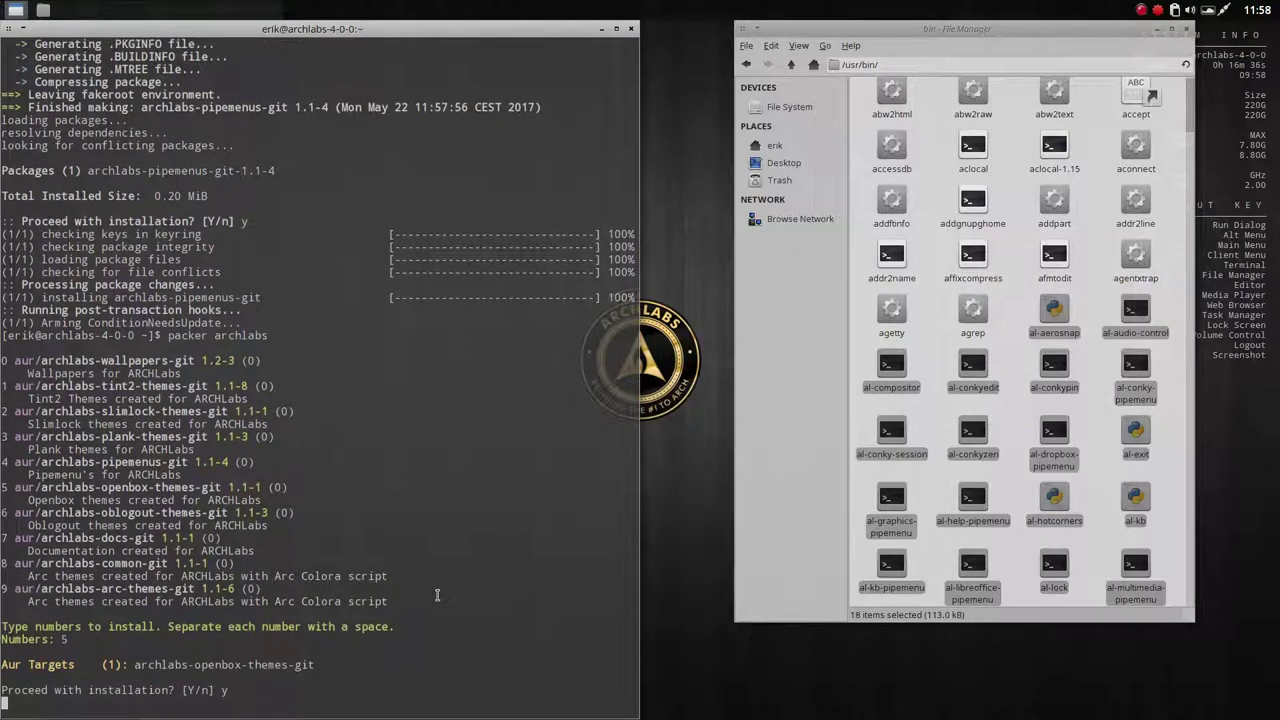
text(n)
key(Return)
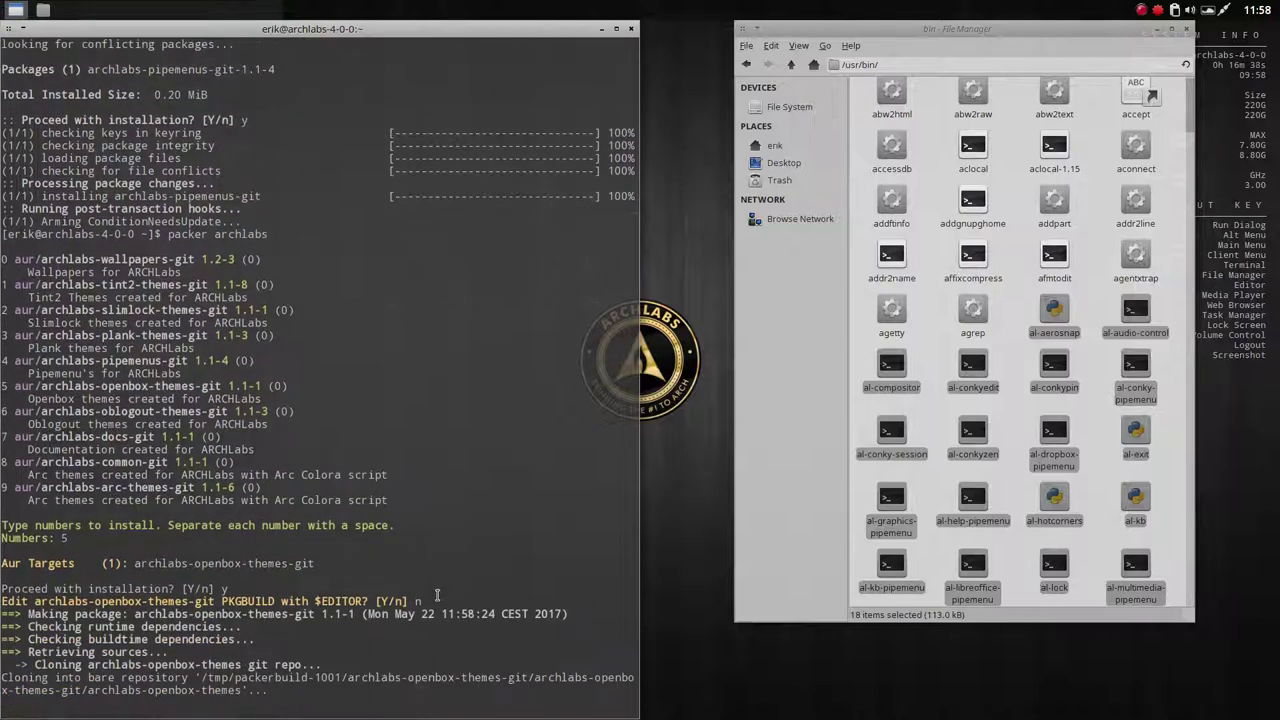
text(y)
key(Return)
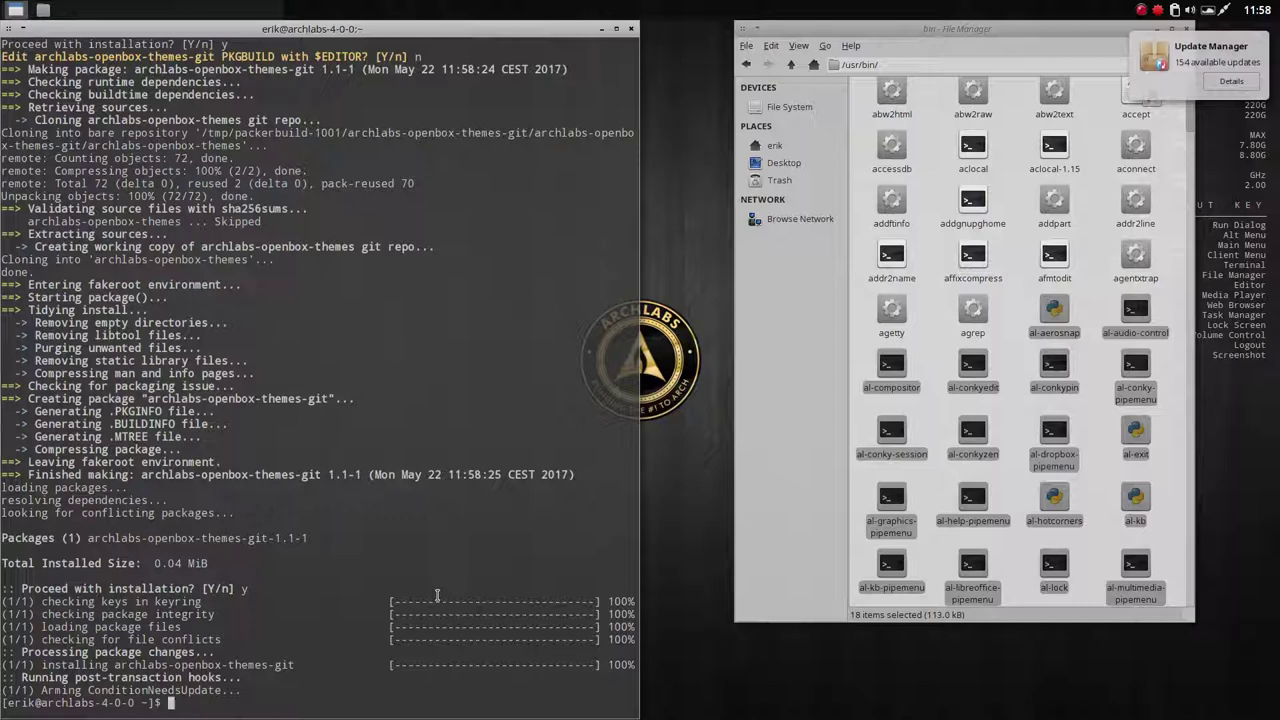
Step: Browse to /usr/share/themes in the file manager and look through the theme folders for duplicates
click(782, 107)
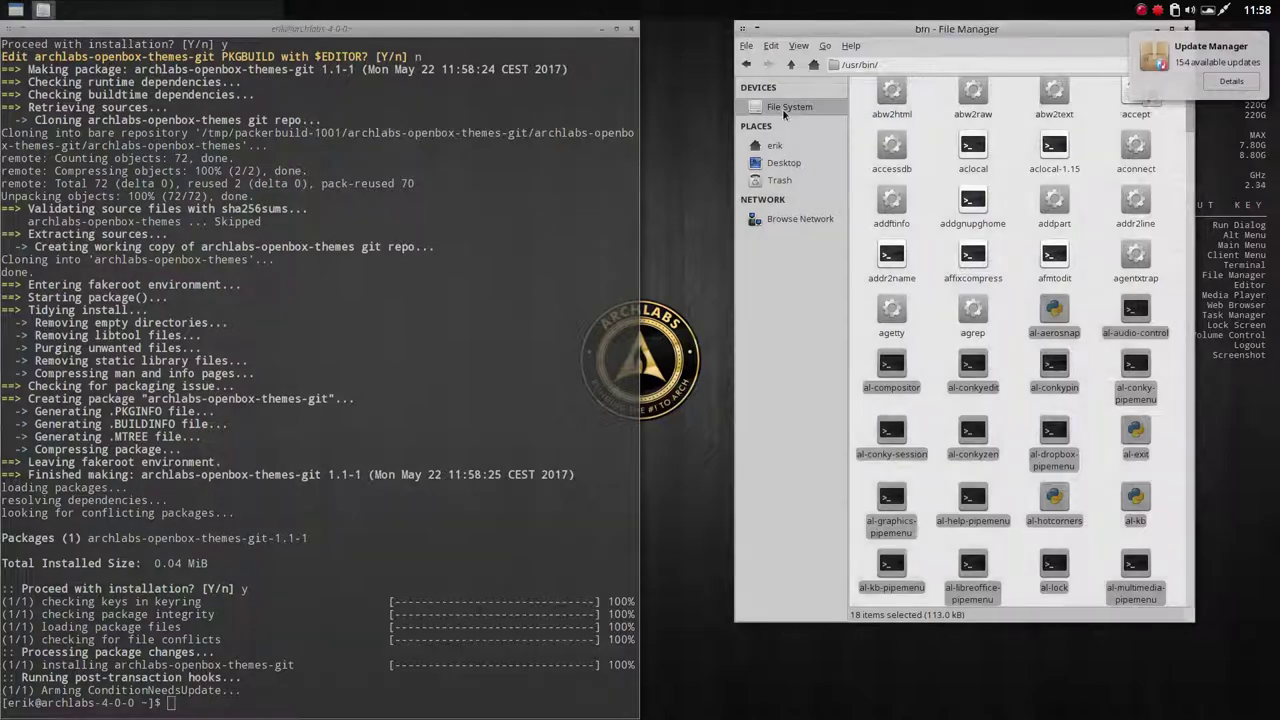
double_click(1126, 210)
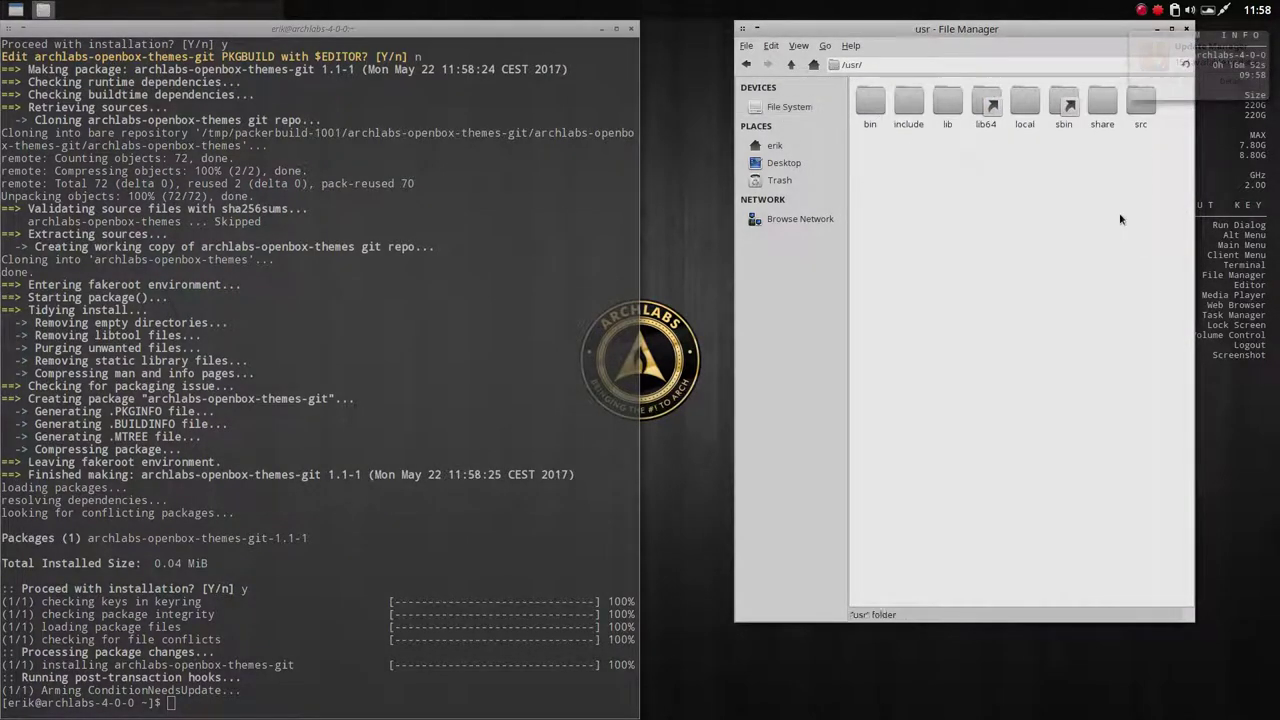
double_click(1106, 104)
scroll(1106, 104, down, 10)
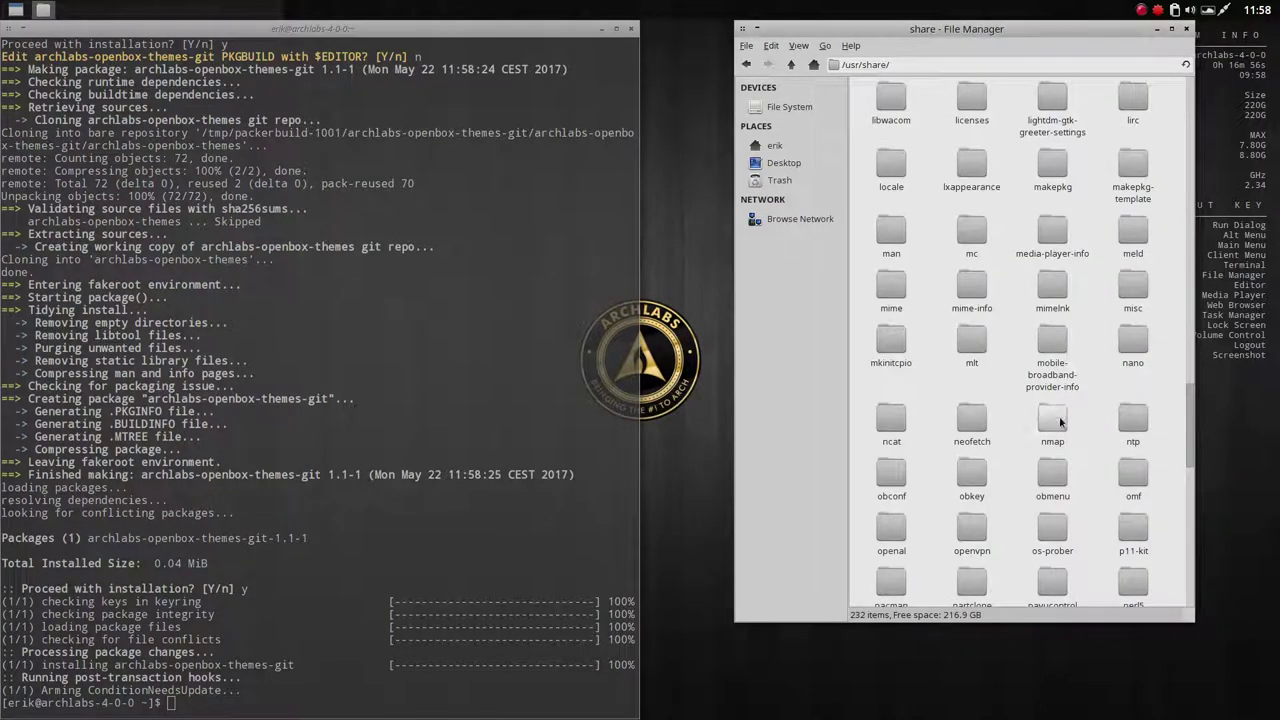
scroll(1053, 462, down, 5)
text(them)
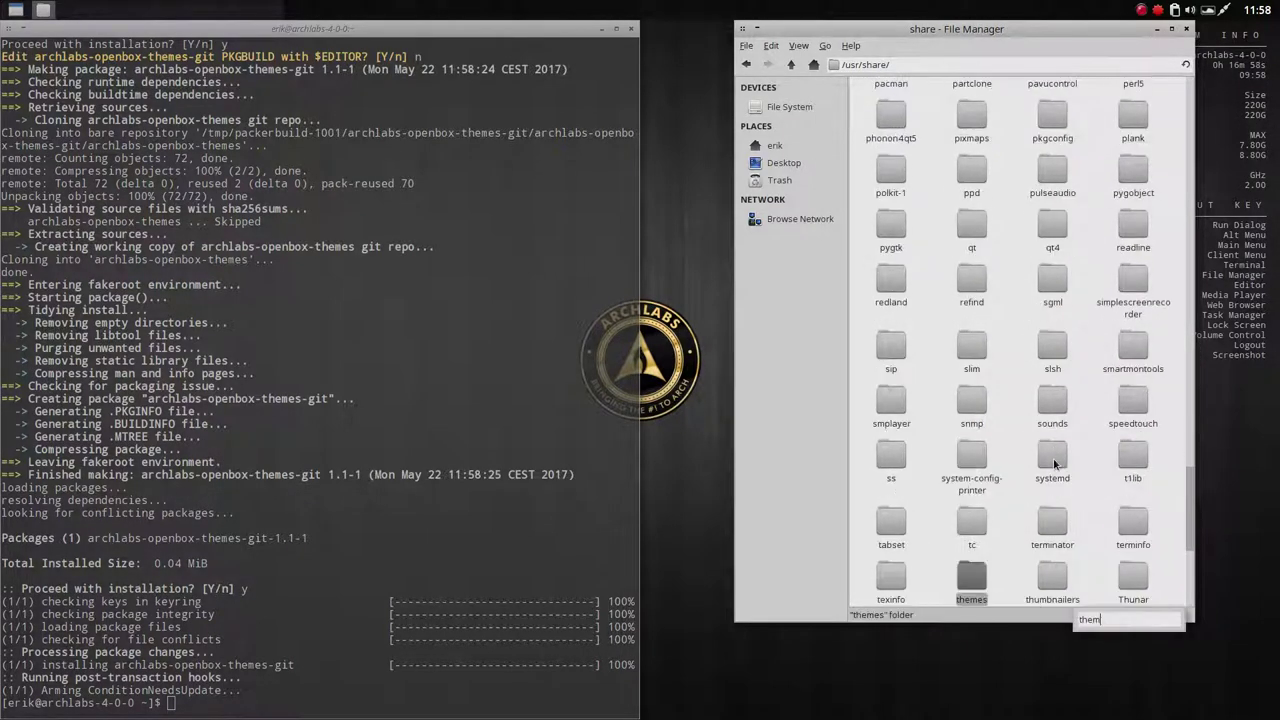
double_click(976, 578)
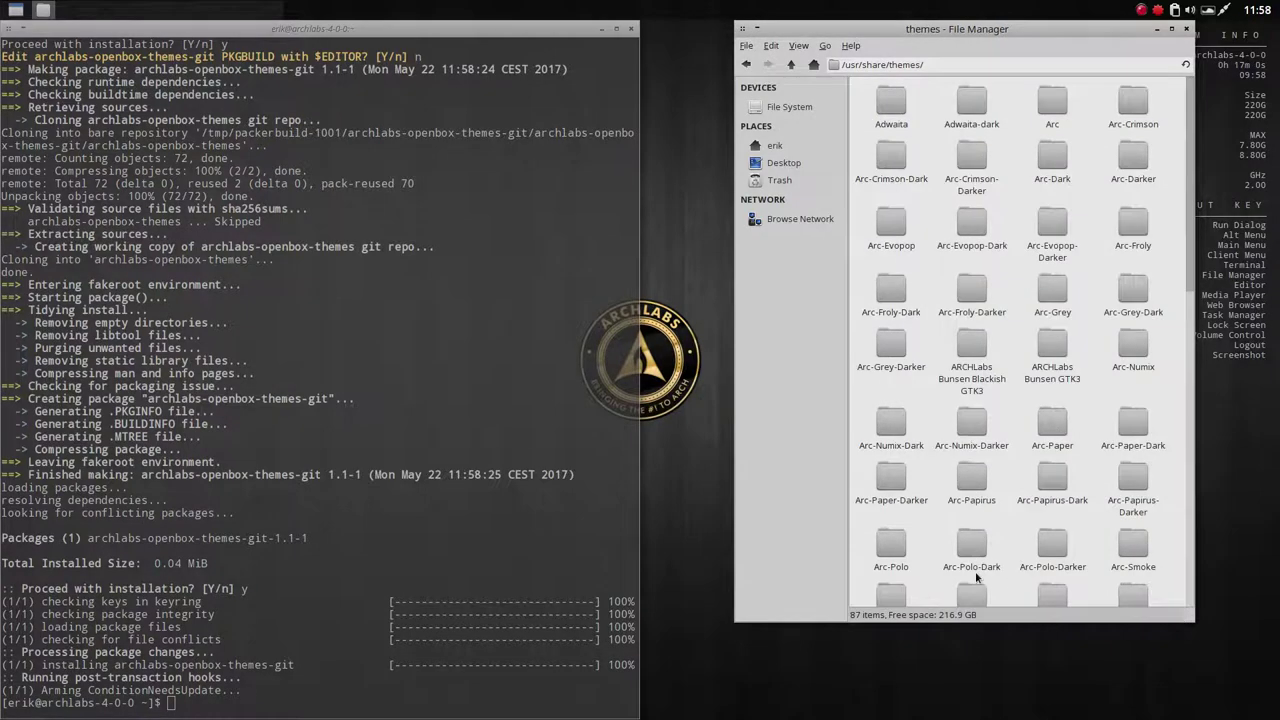
scroll(976, 578, down, 4)
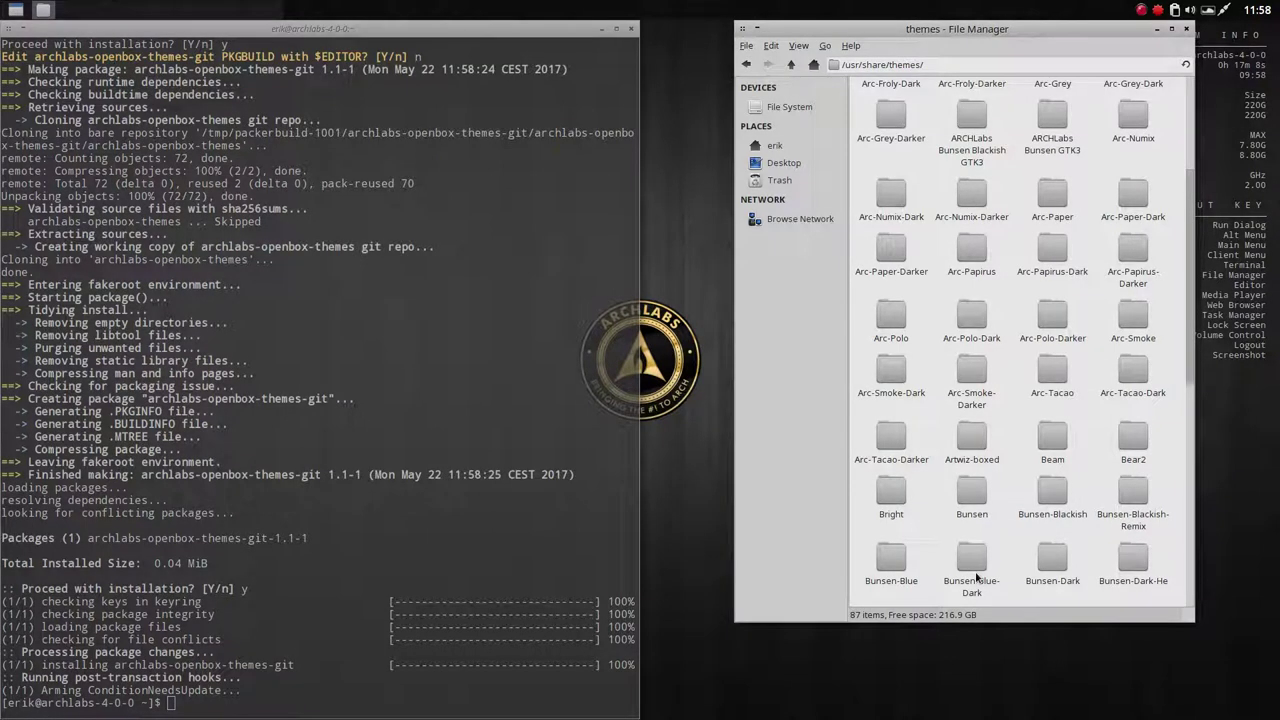
scroll(976, 578, up, 3)
scroll(976, 577, down, 6)
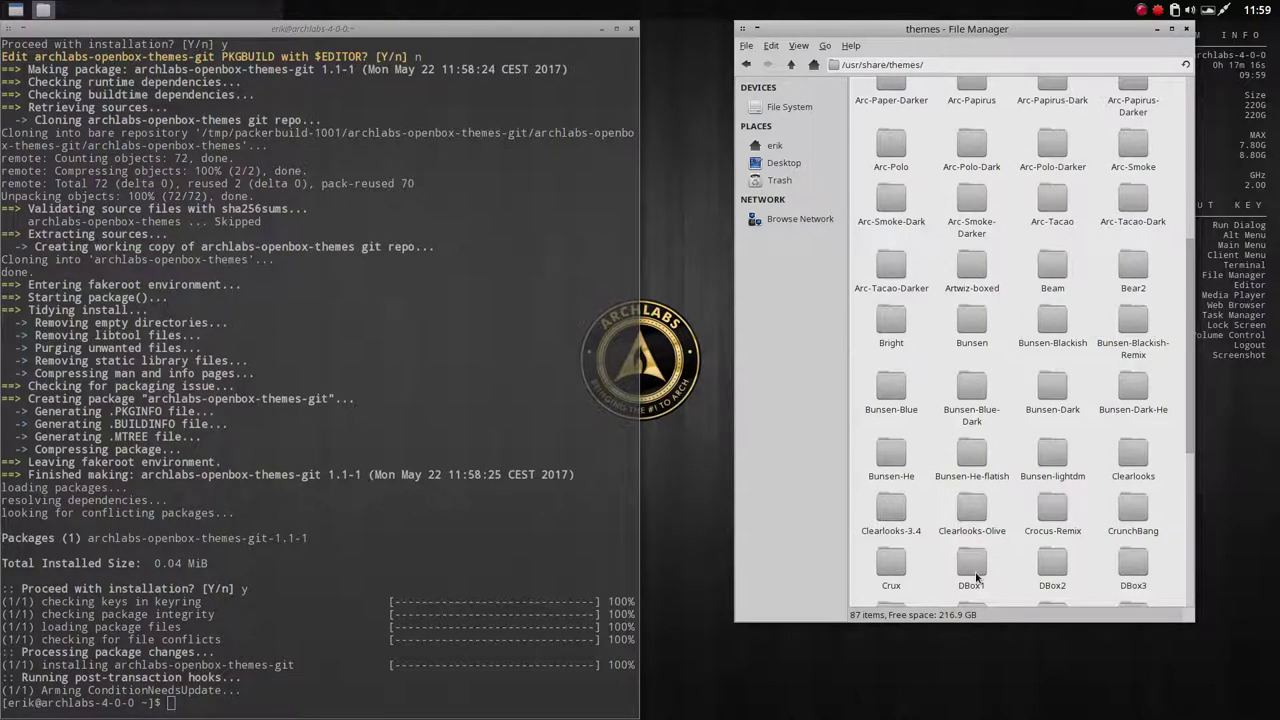
scroll(976, 578, down, 3)
scroll(976, 577, down, 4)
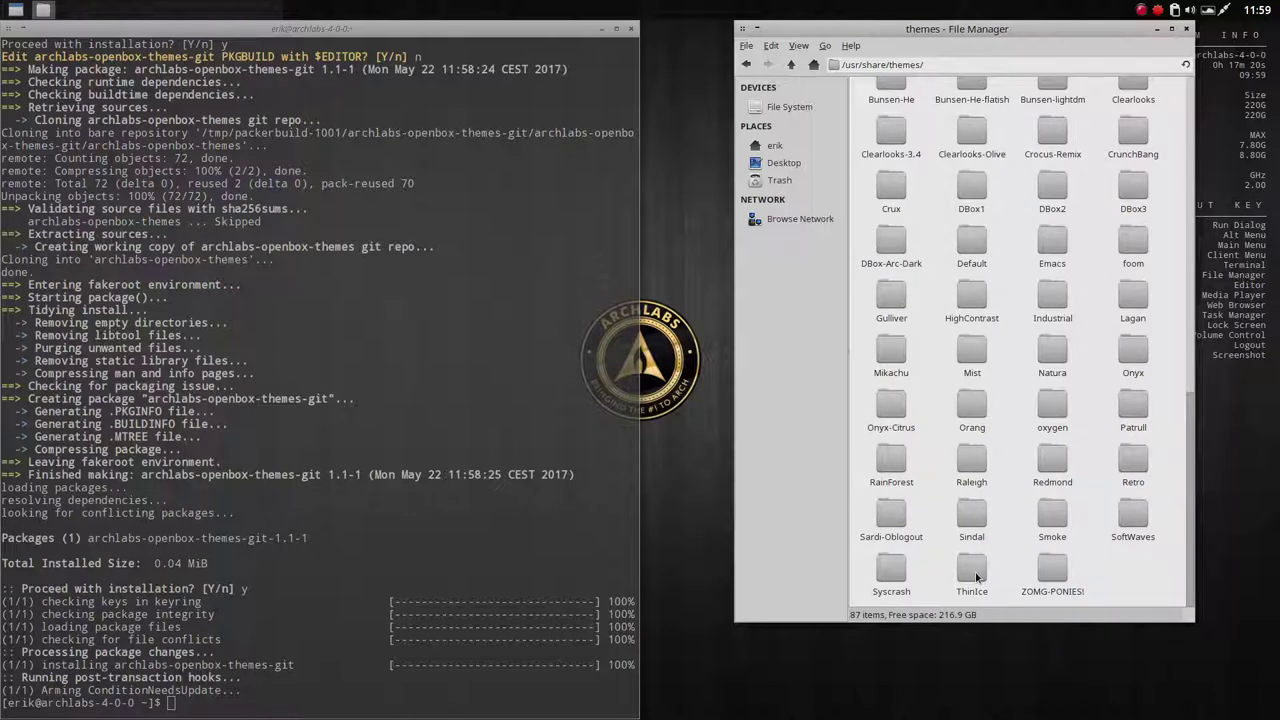
Step: Look up archlabs in the package manager, review the file list of archlabs-openbox-themes-git and close the package manager
right_click(1158, 11)
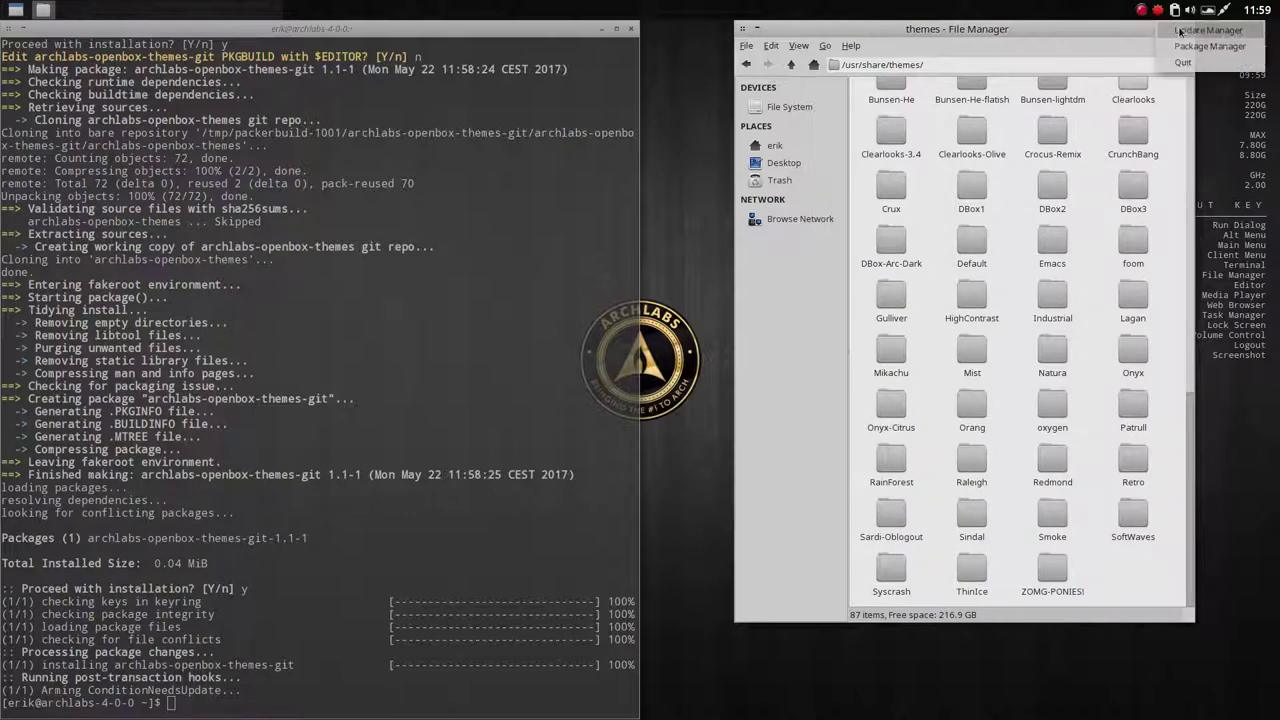
click(1186, 47)
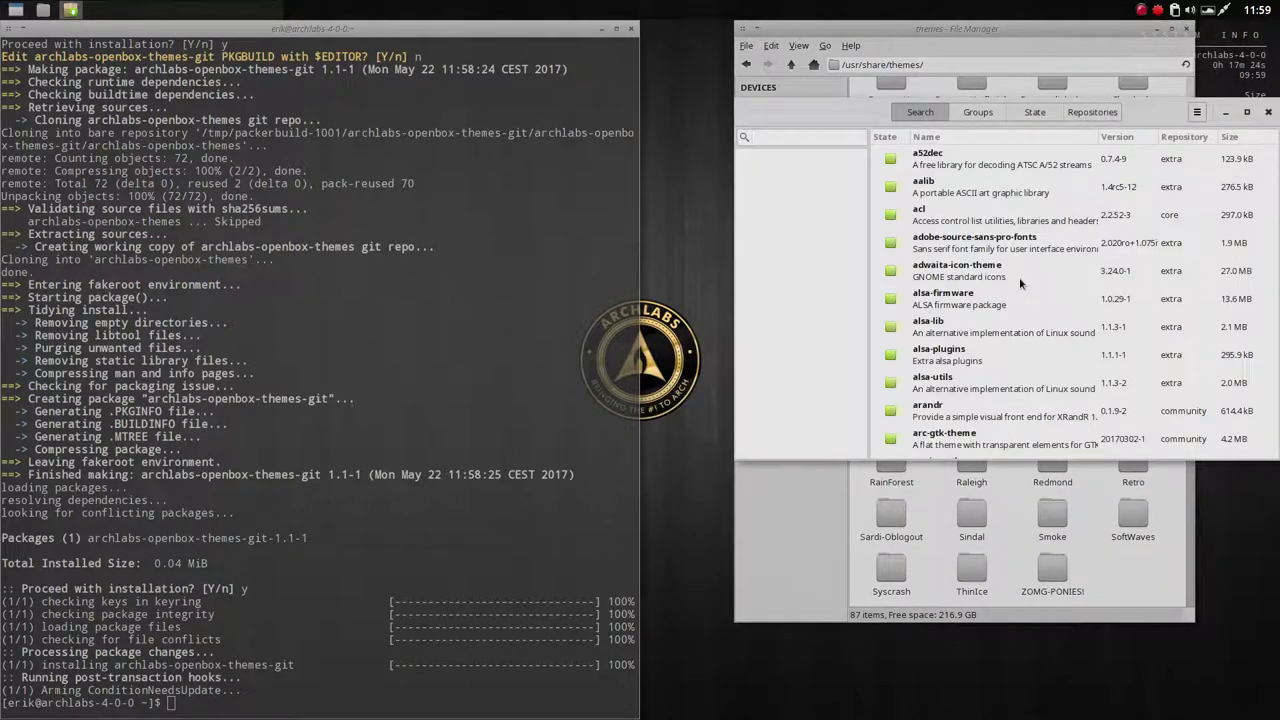
click(792, 136)
text(archlabs)
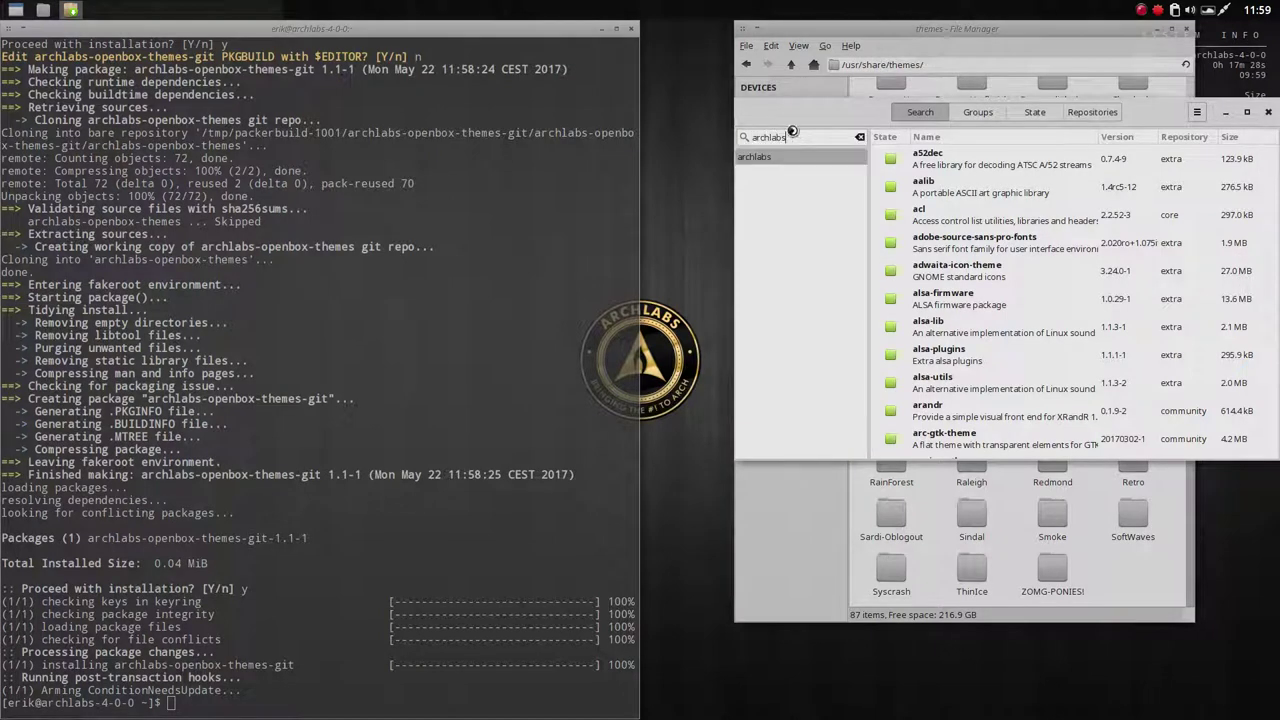
click(978, 165)
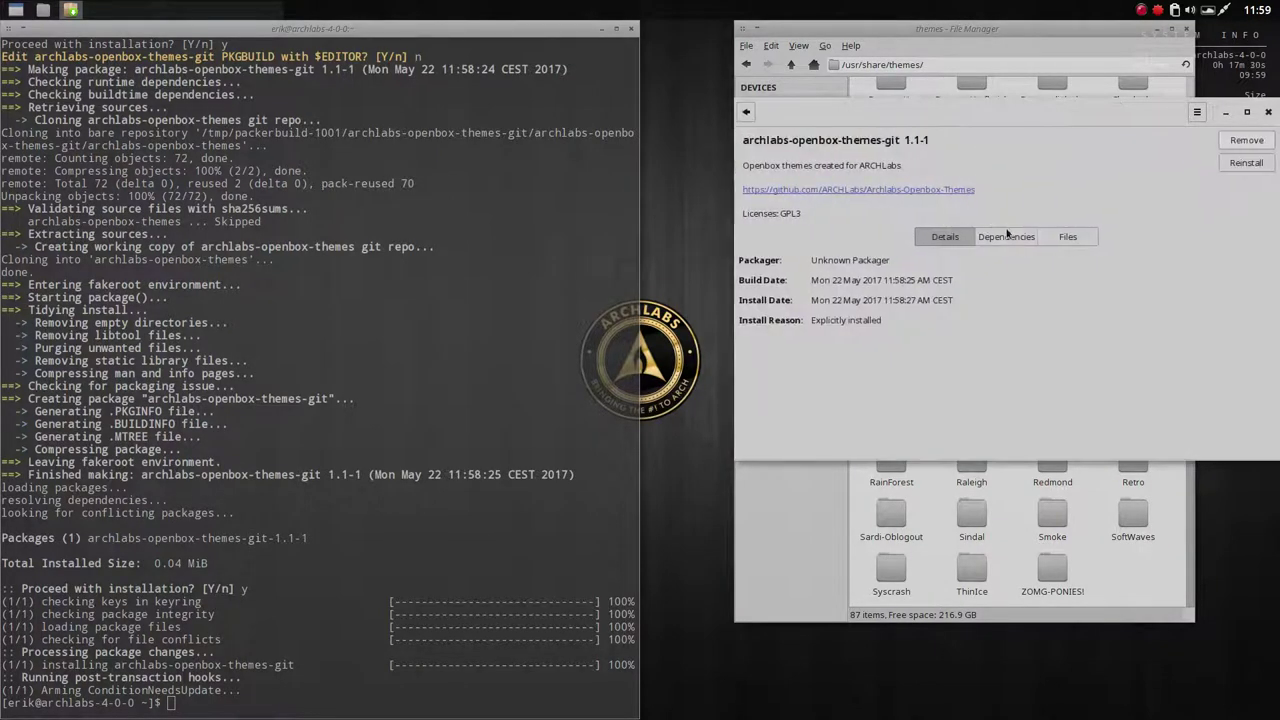
click(1066, 236)
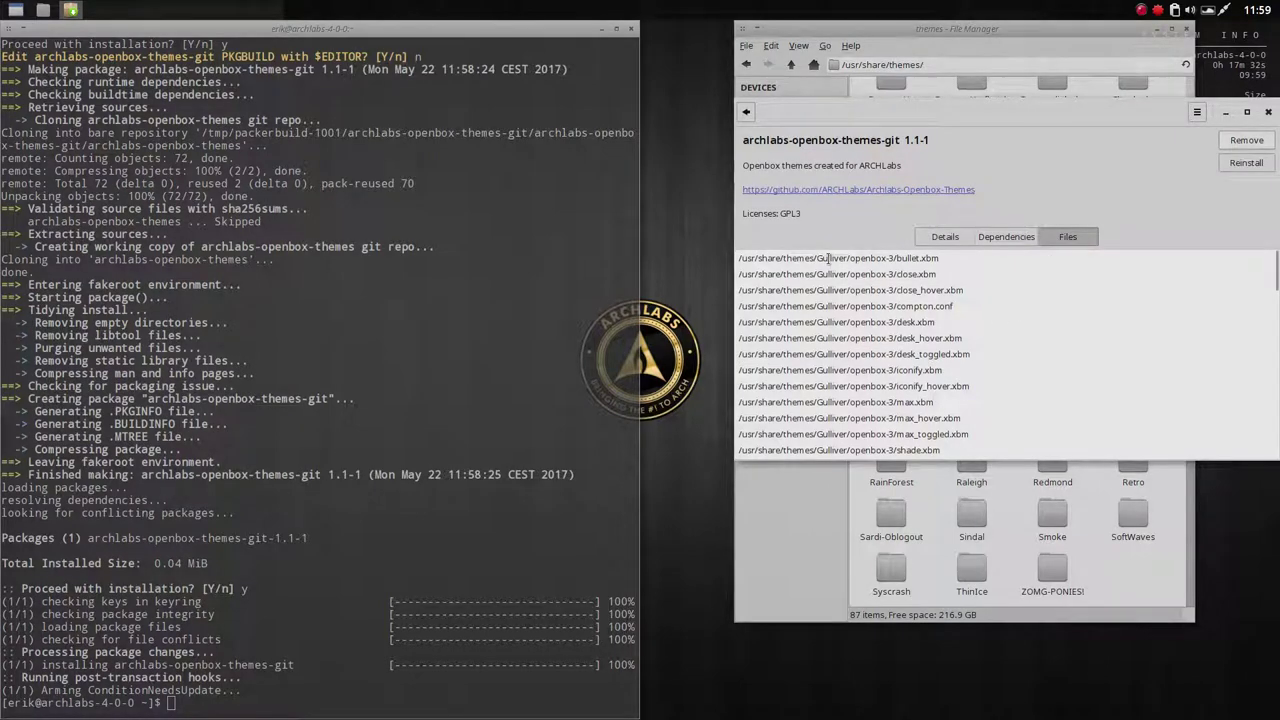
scroll(838, 396, down, 9)
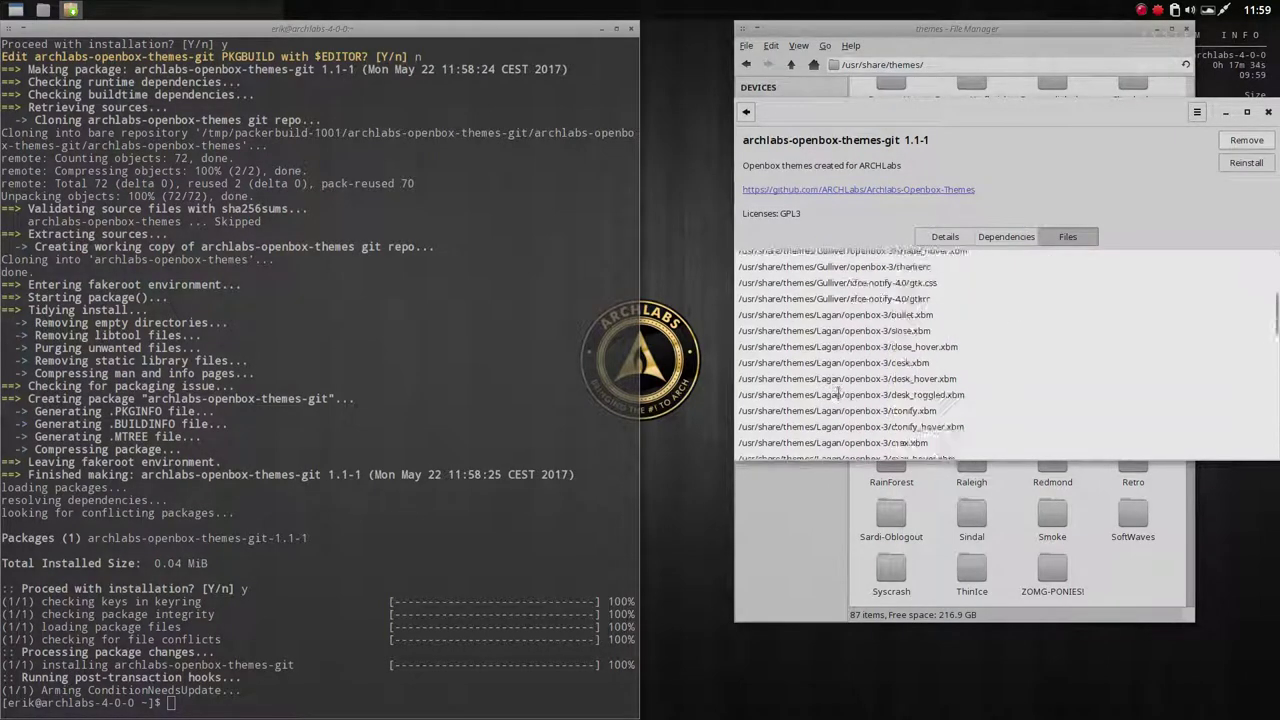
scroll(838, 396, down, 5)
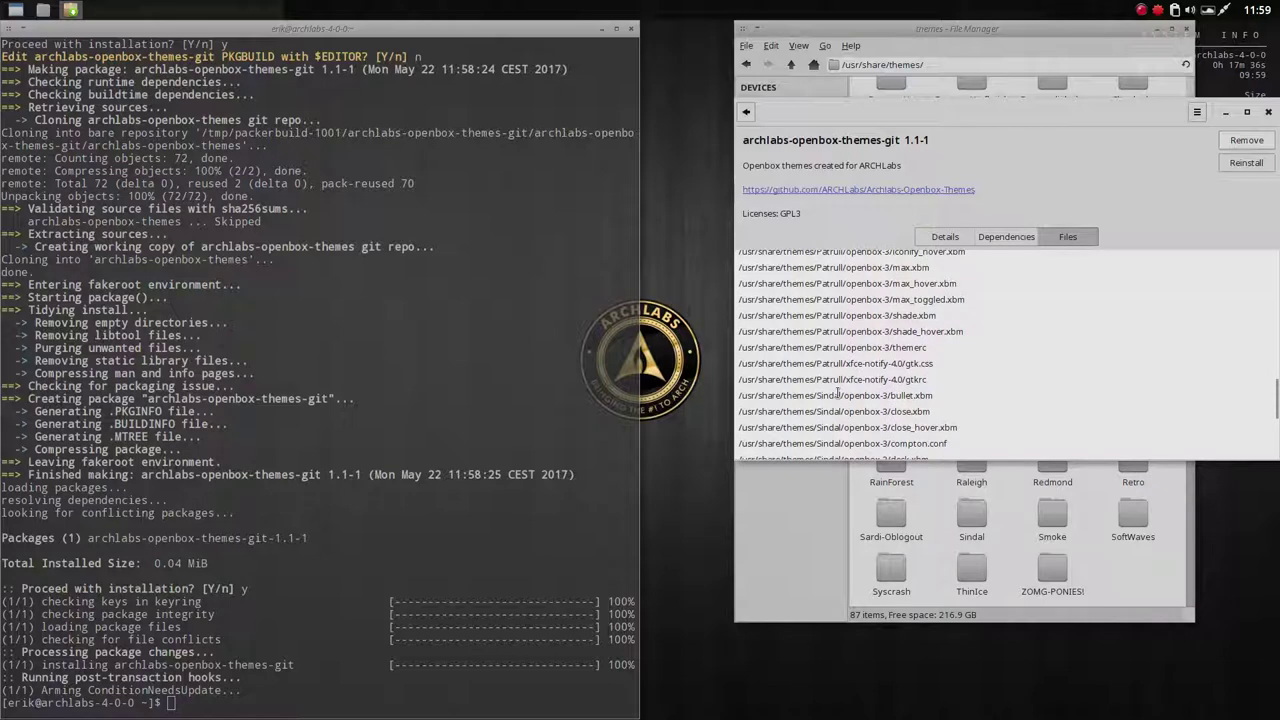
scroll(838, 396, down, 5)
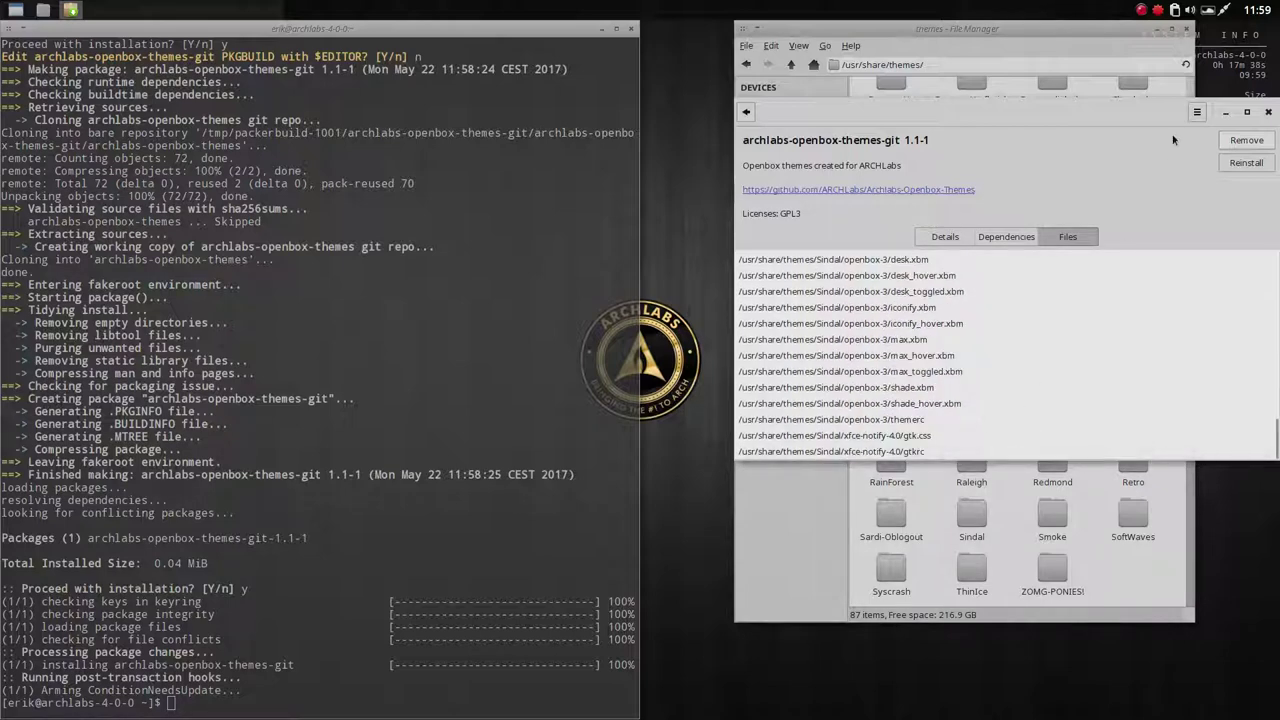
click(1270, 113)
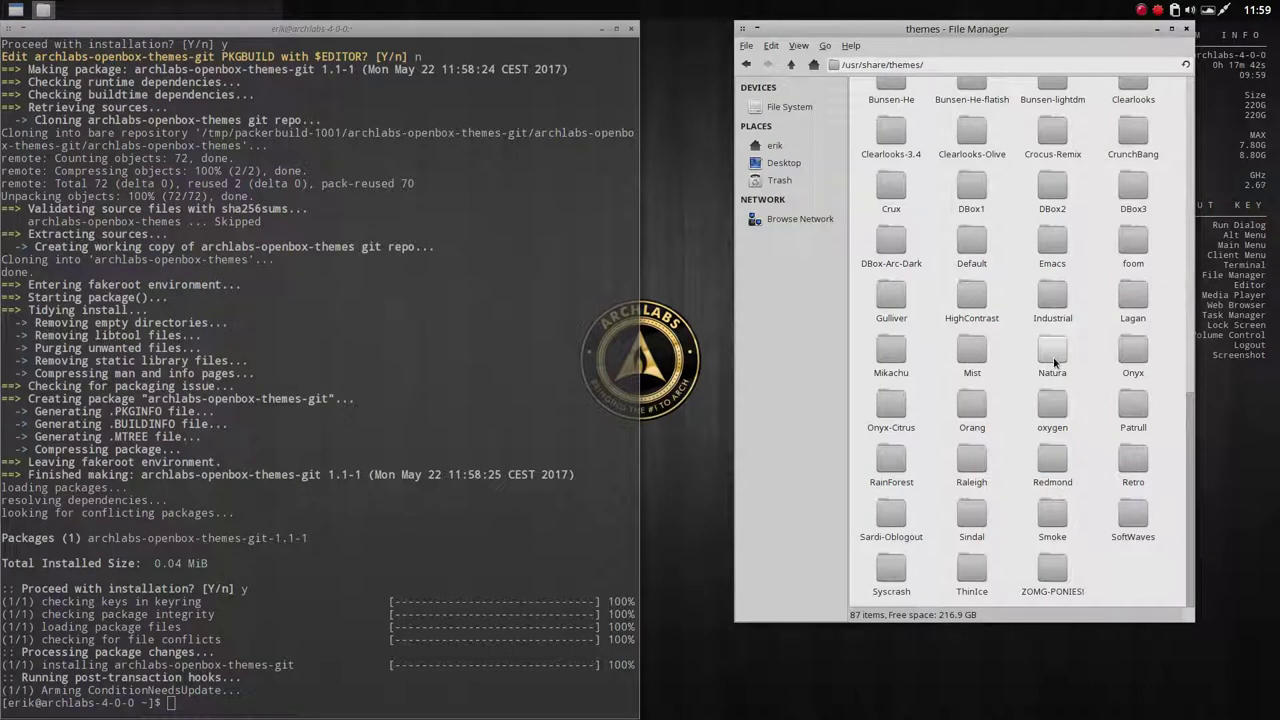
Step: Open the /usr/share/themes folder as root in a maximized file manager window
click(967, 187)
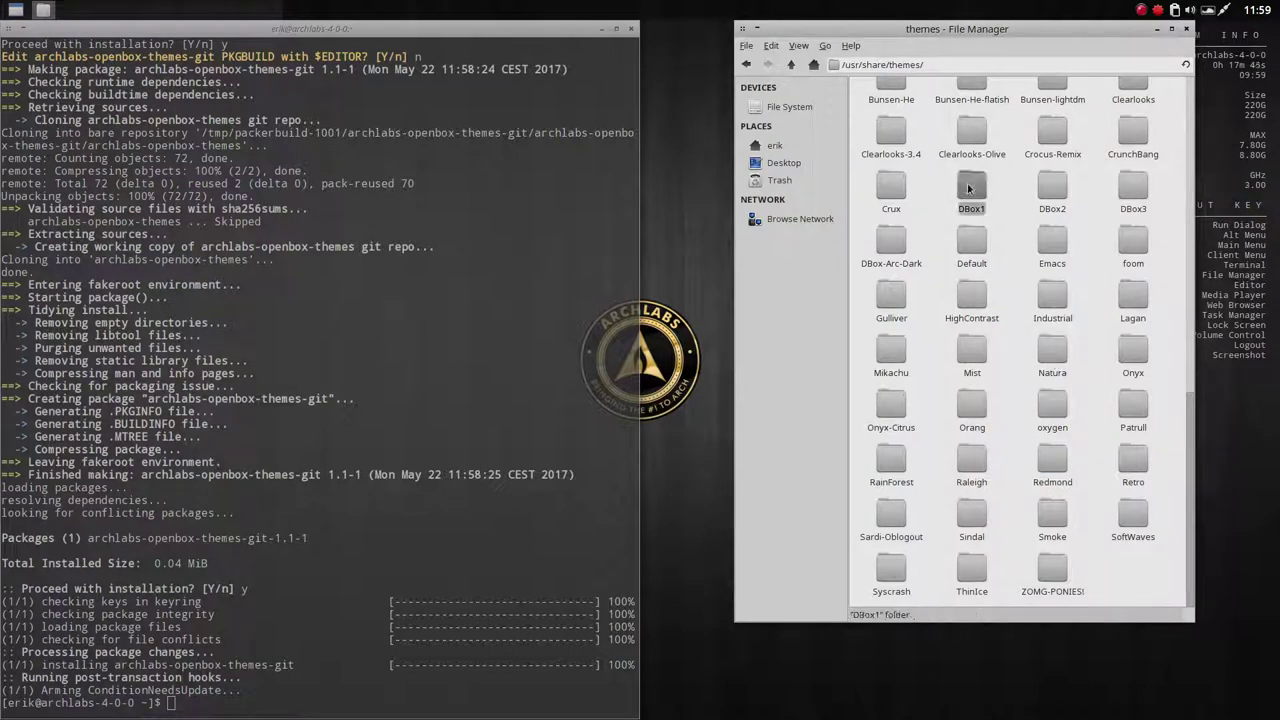
shift+click(918, 238)
right_click(936, 208)
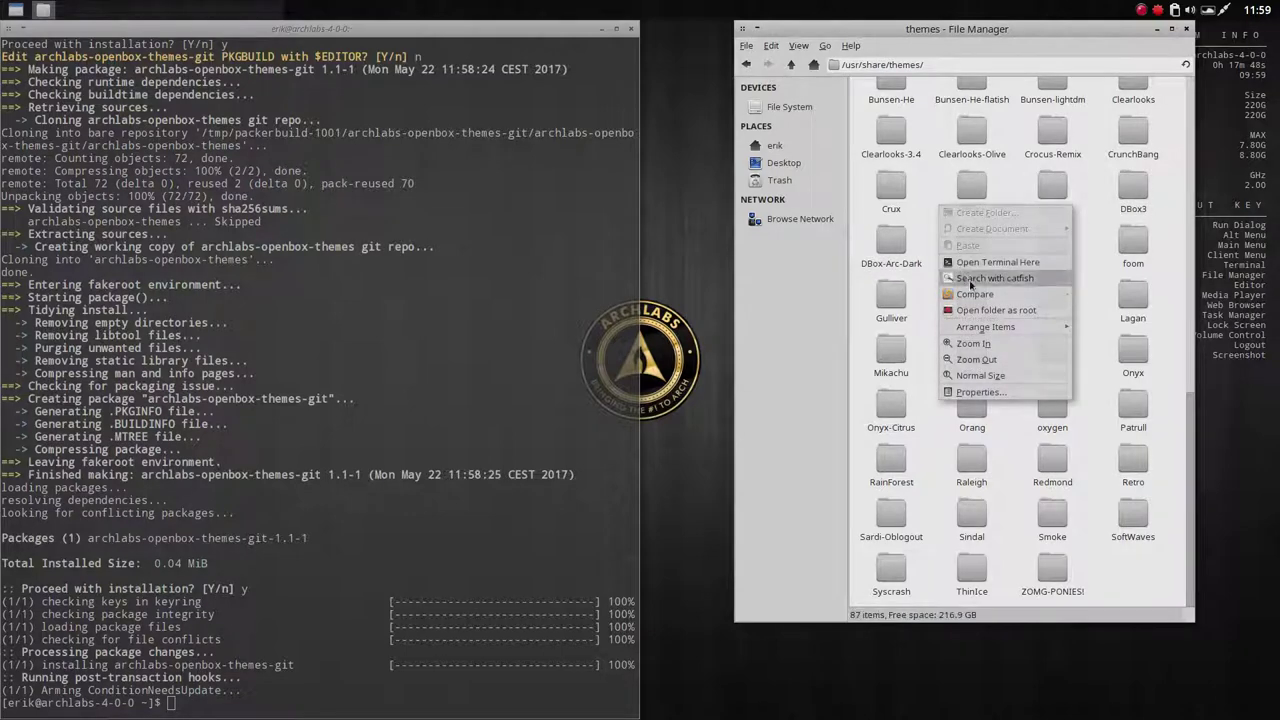
click(993, 318)
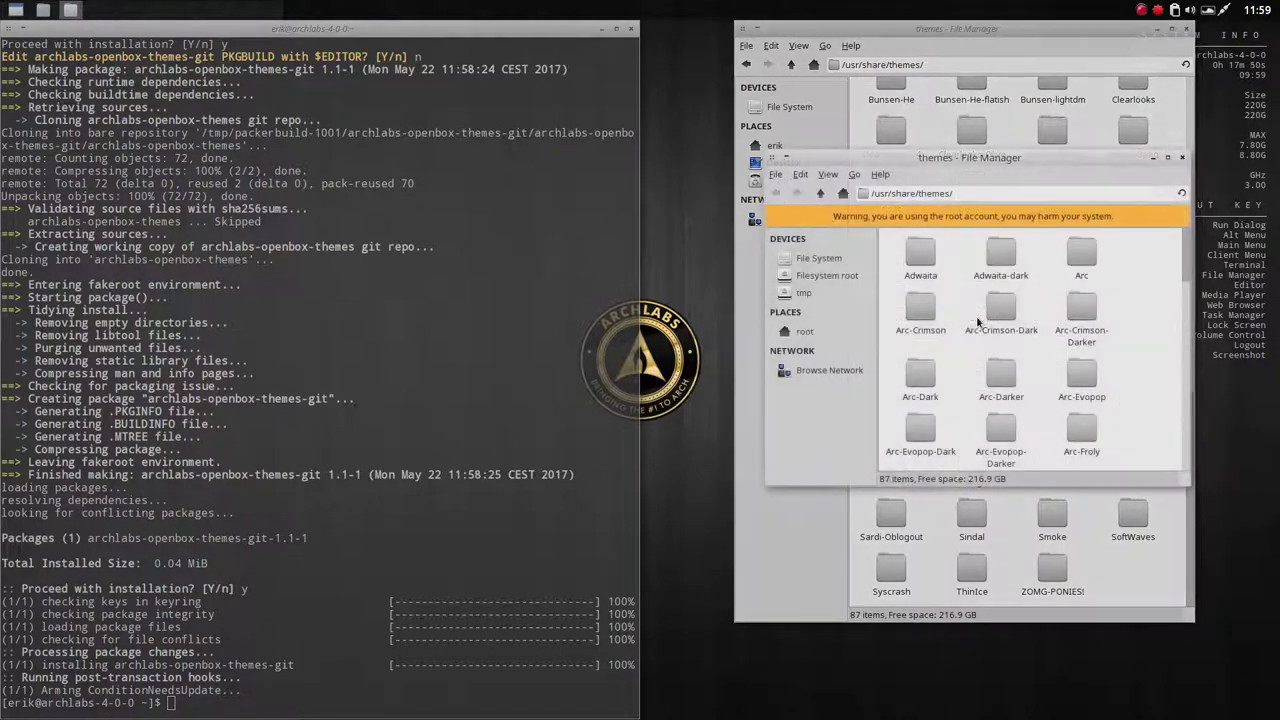
double_click(1049, 161)
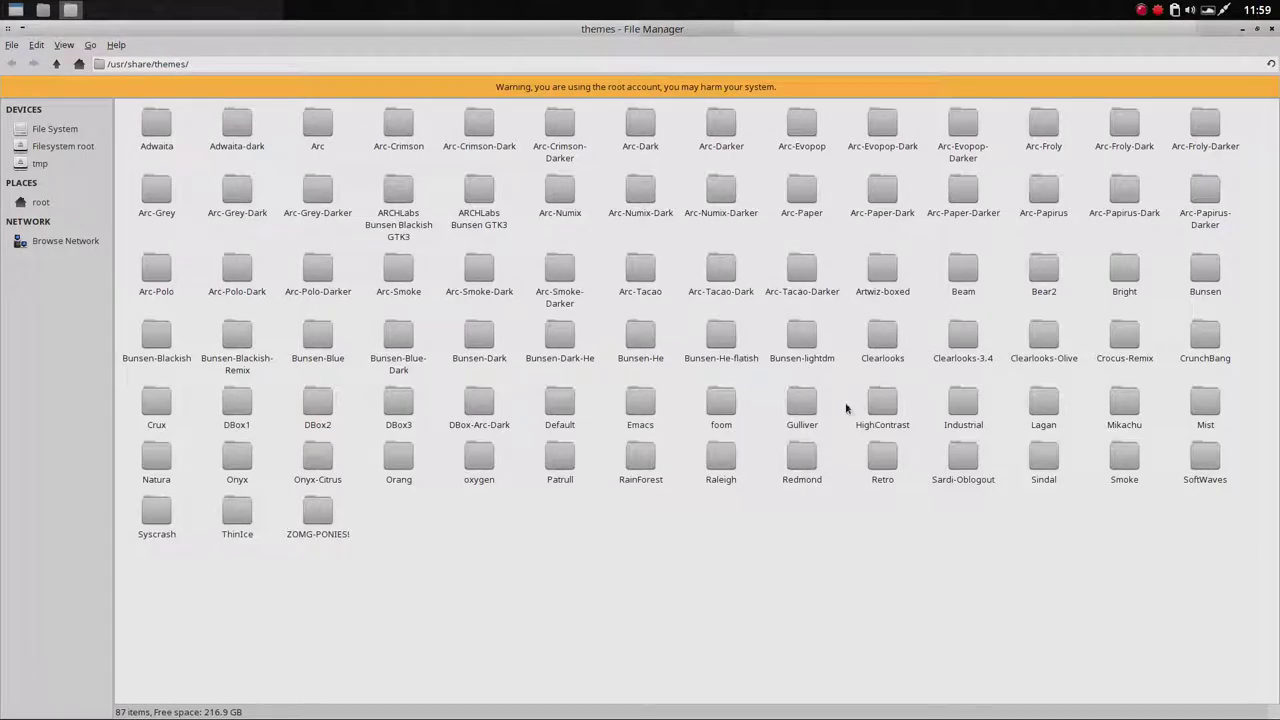
Step: Permanently delete the folders DBox1, DBox2, DBox3 and DBox-Arc-Dark, close the root file manager window and return to the terminal
click(398, 408)
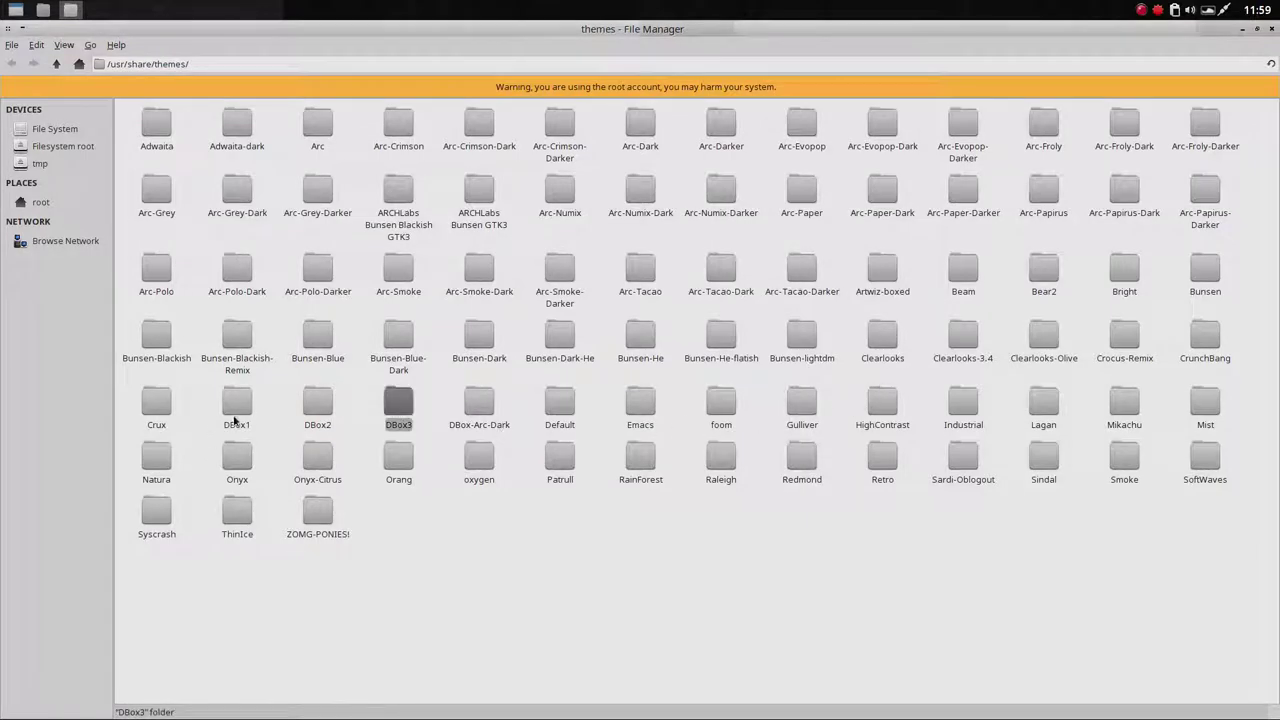
click(255, 412)
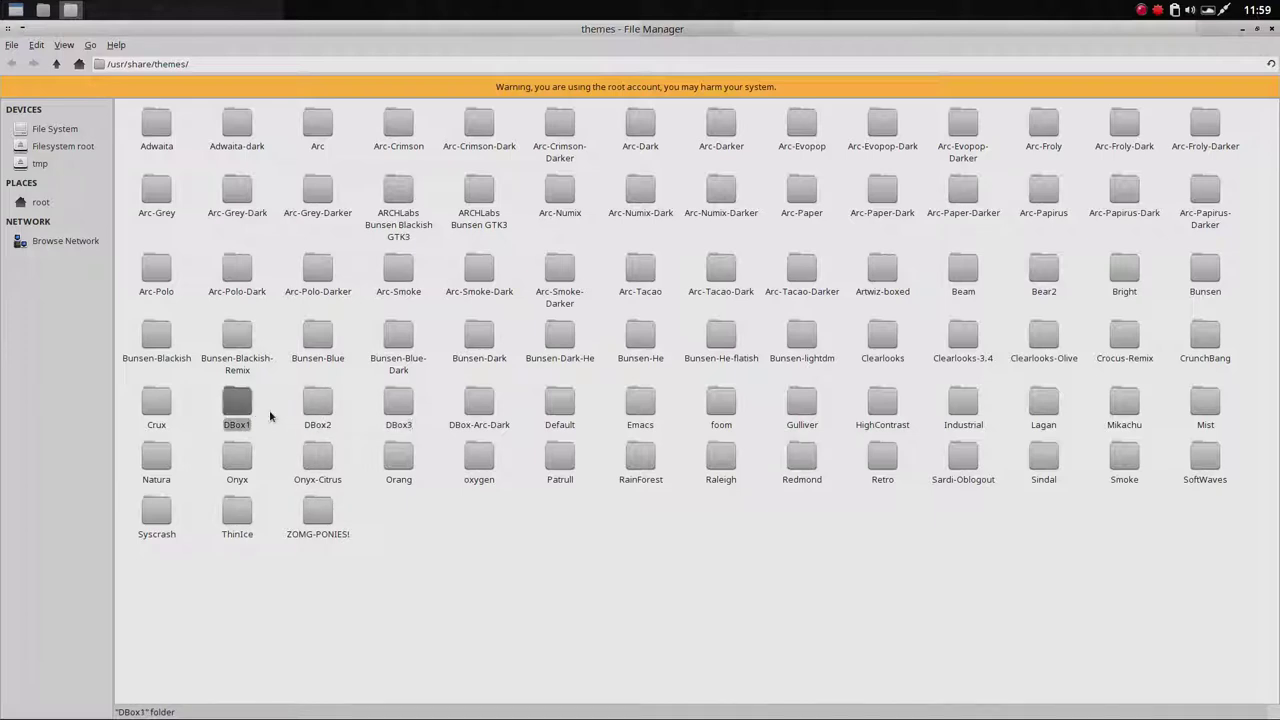
shift+click(480, 410)
key(Delete)
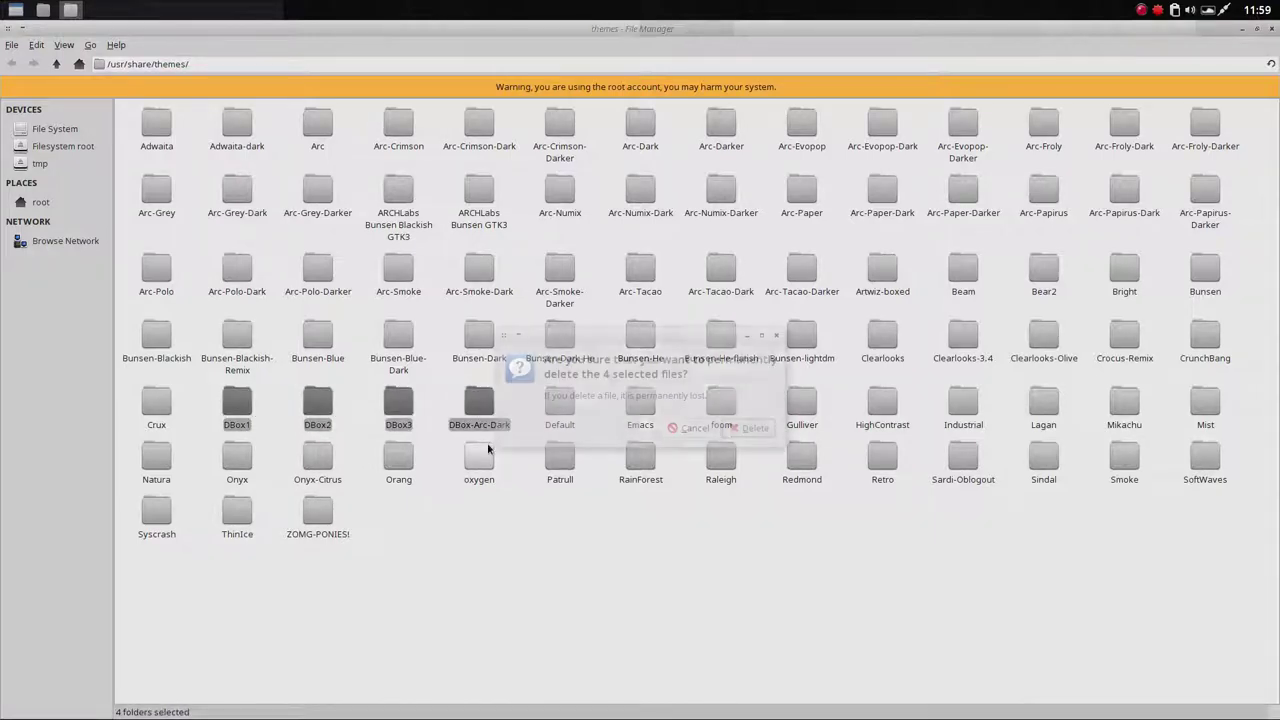
click(752, 428)
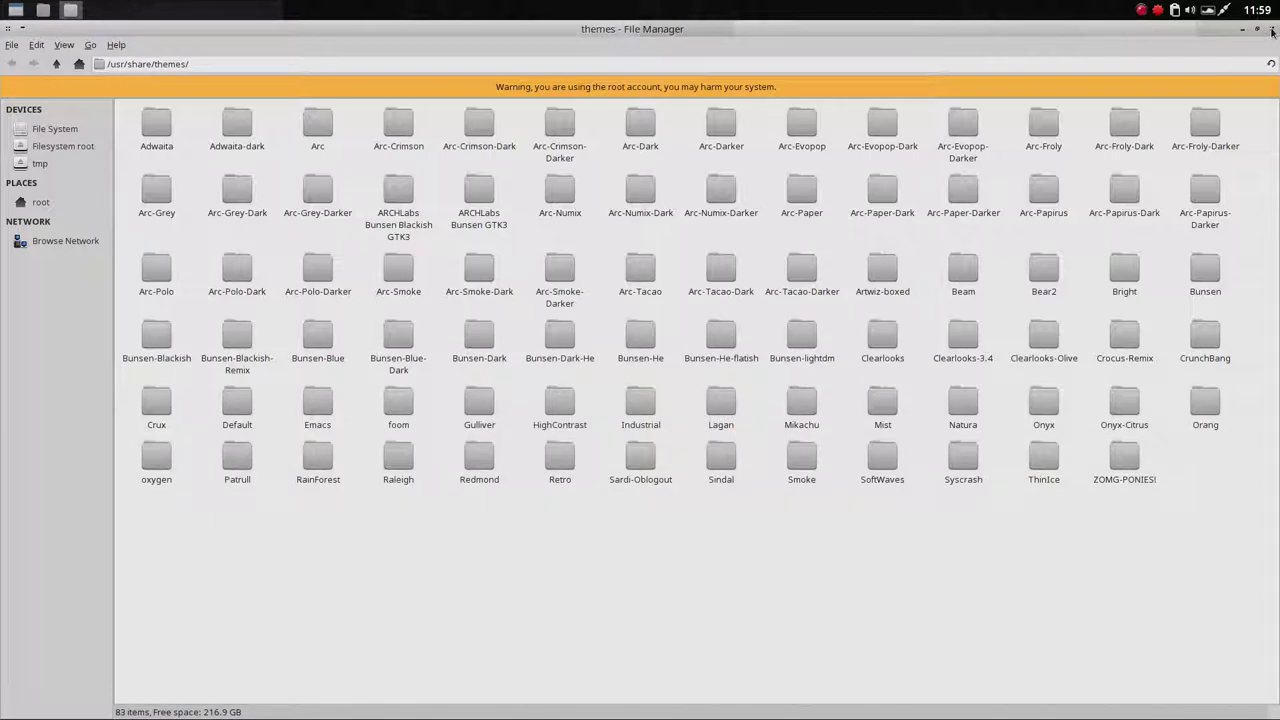
click(1272, 31)
click(257, 557)
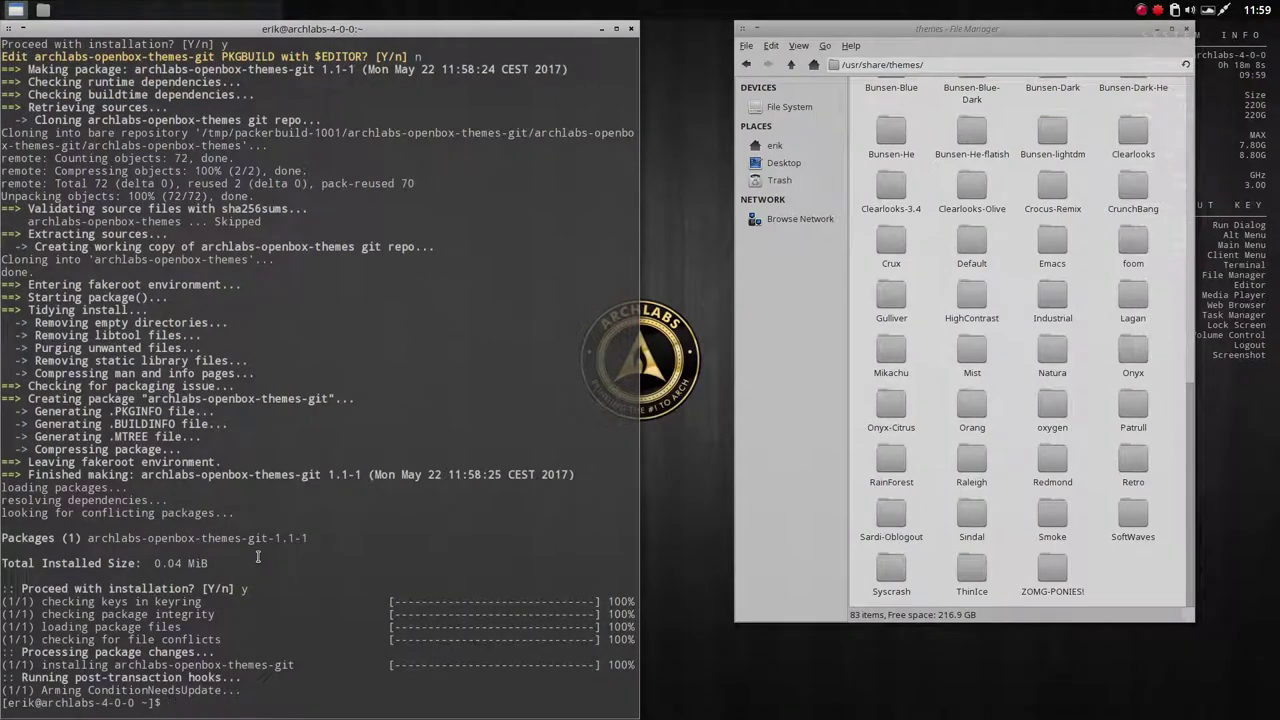
Step: Try to install archlabs-oblogout-themes-git from the packer archlabs search results without editing its PKGBUILD
text(packer archlabs)
key(Return)
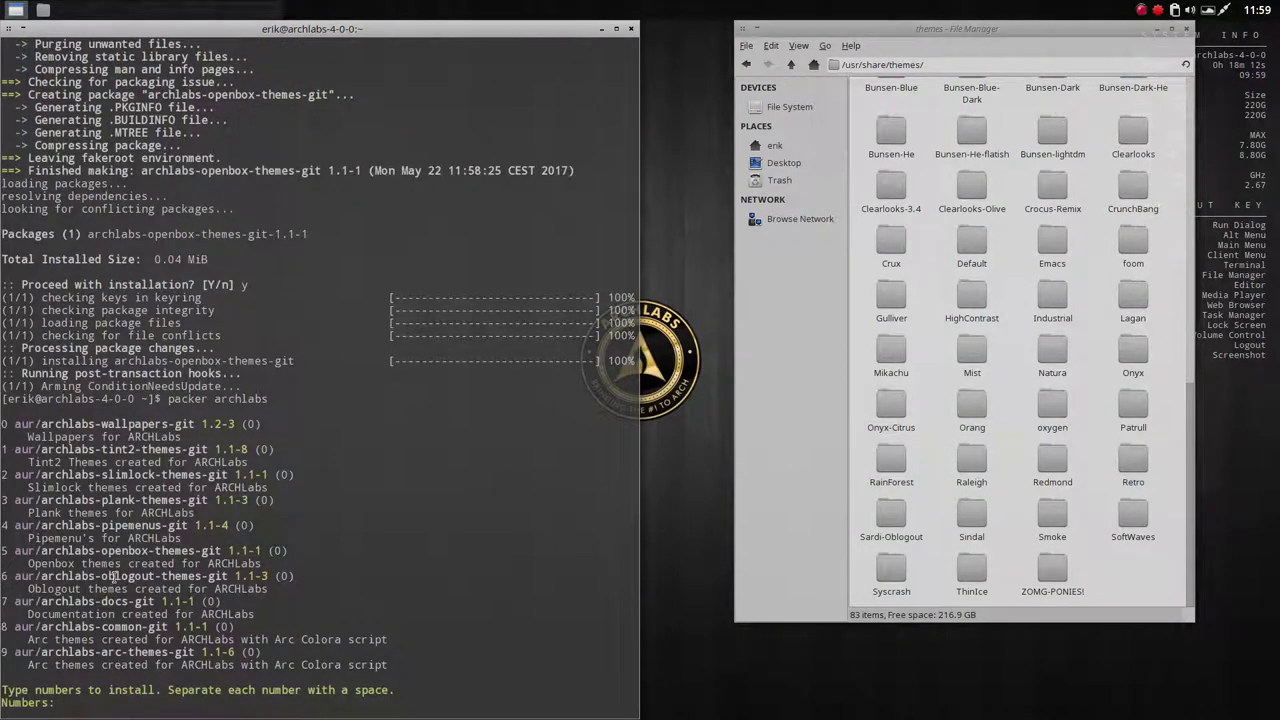
drag(101, 577, 148, 577)
text(6)
key(Return)
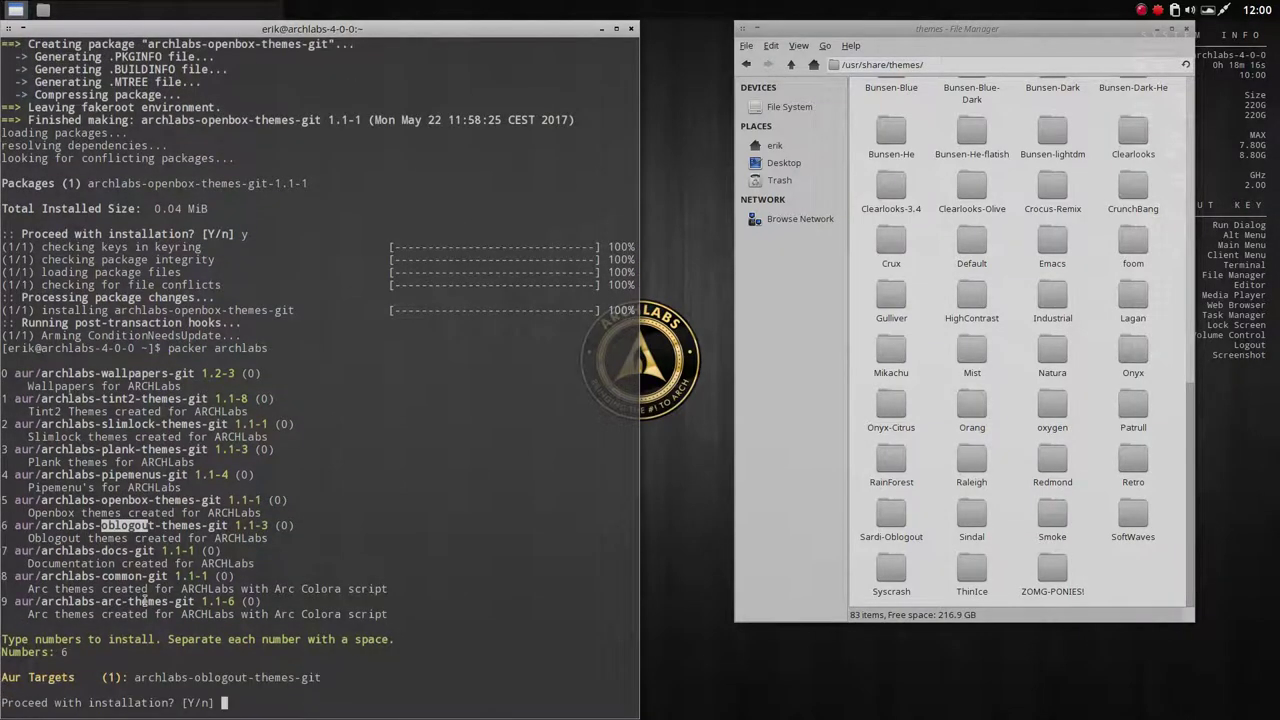
text(y)
key(Return)
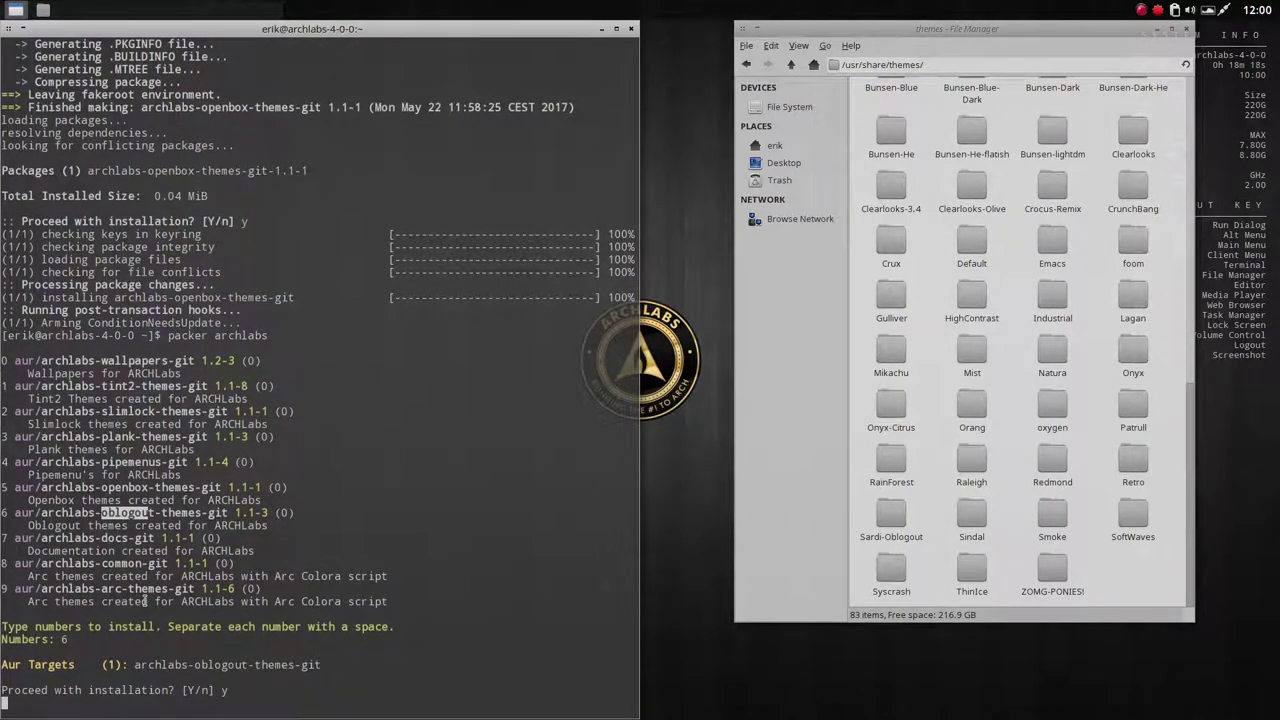
text(n)
key(Return)
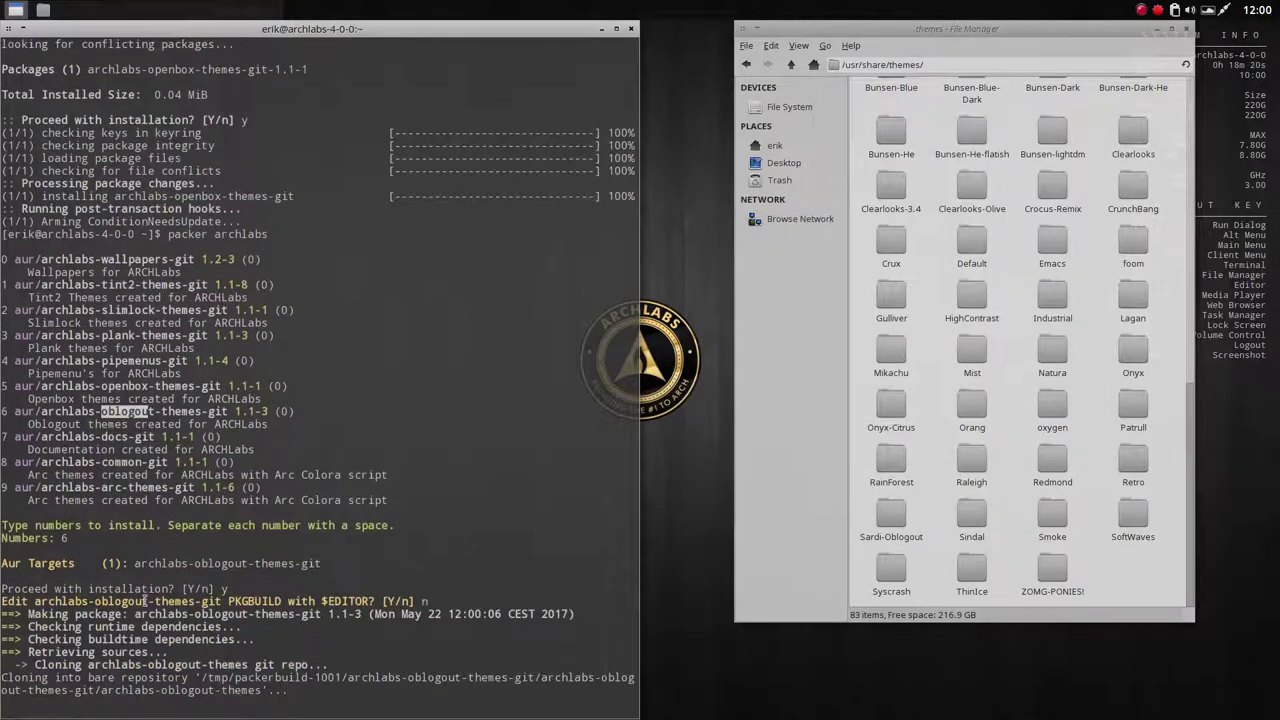
text(y)
key(Return)
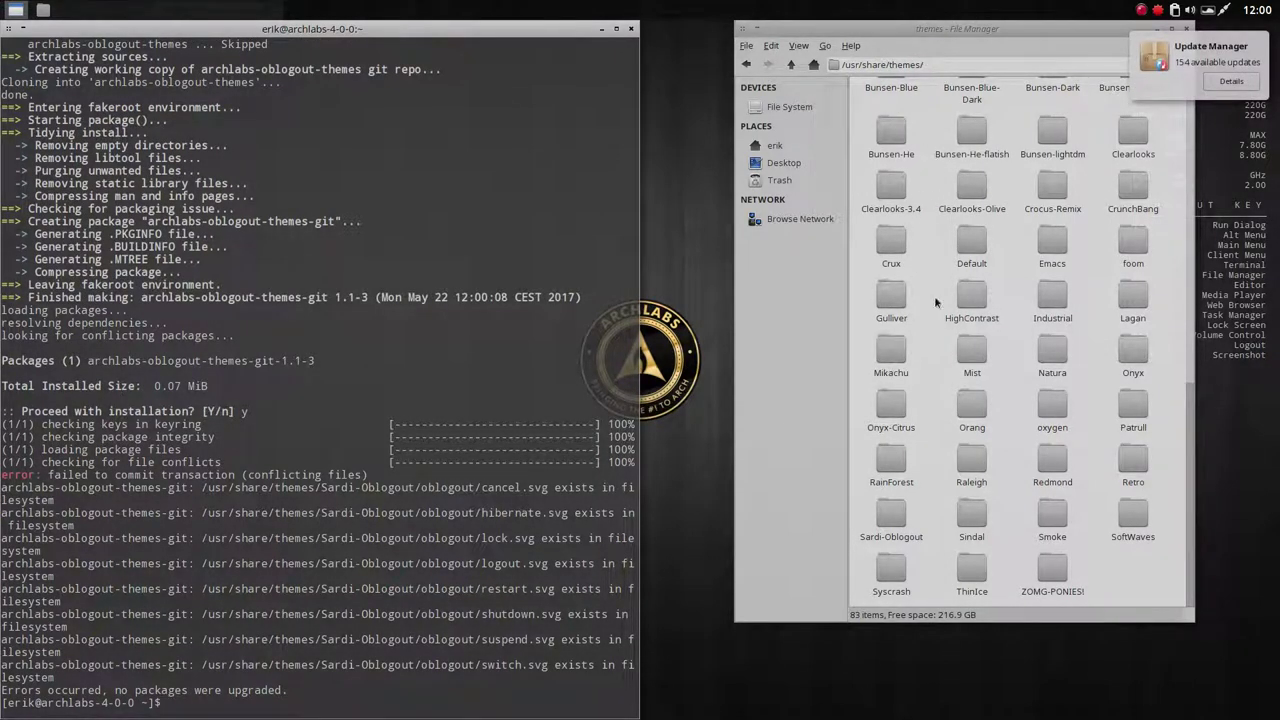
Step: Open /usr/share/themes as root in a new file manager window and find the Sardi-Oblogout folder
click(938, 353)
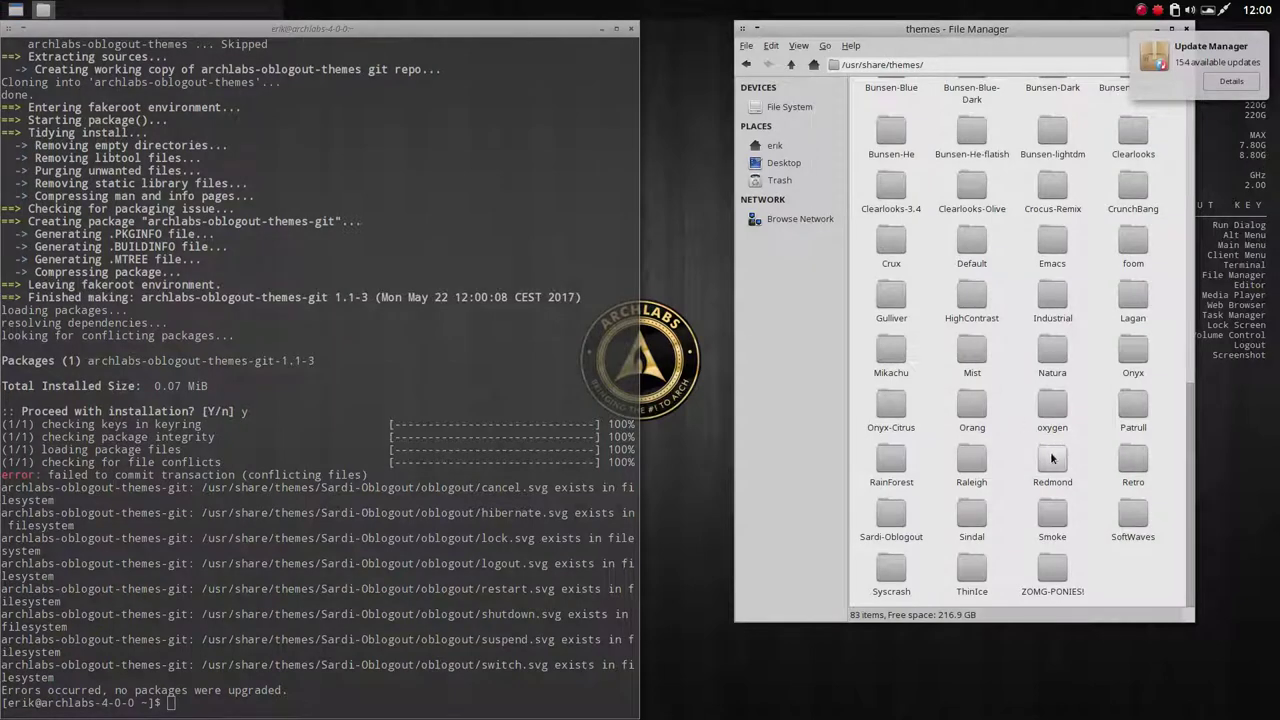
click(1050, 451)
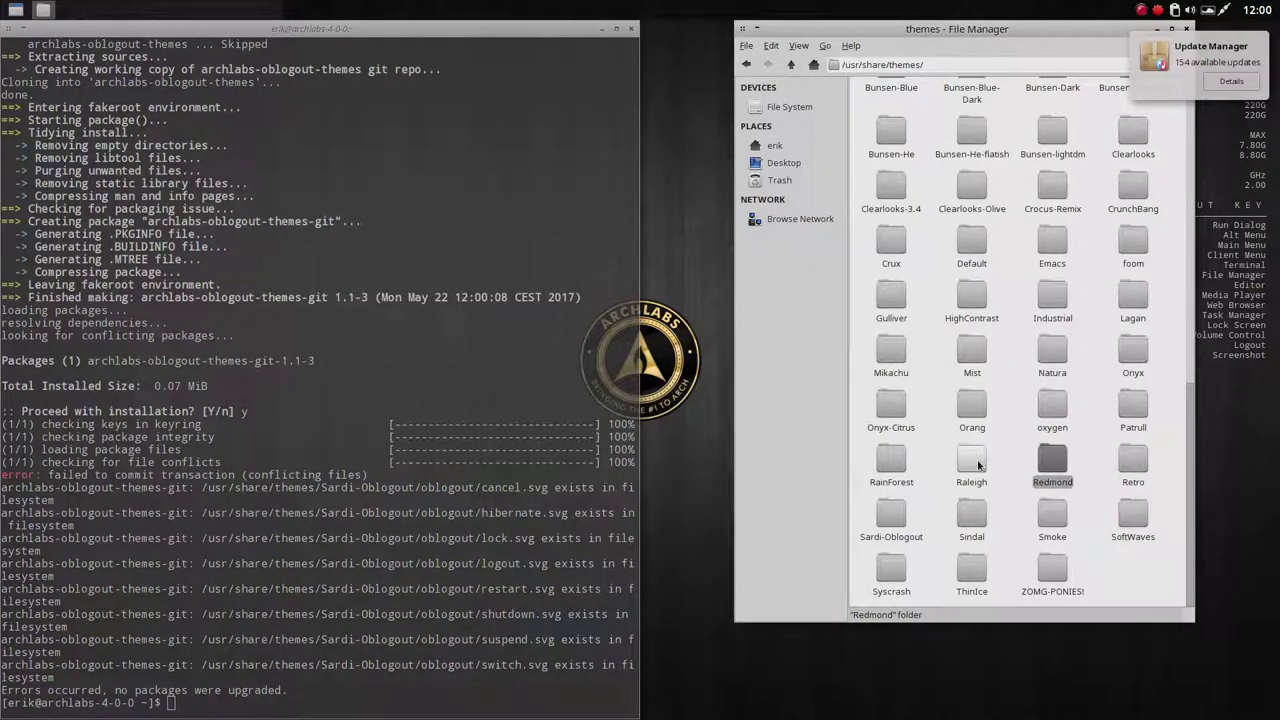
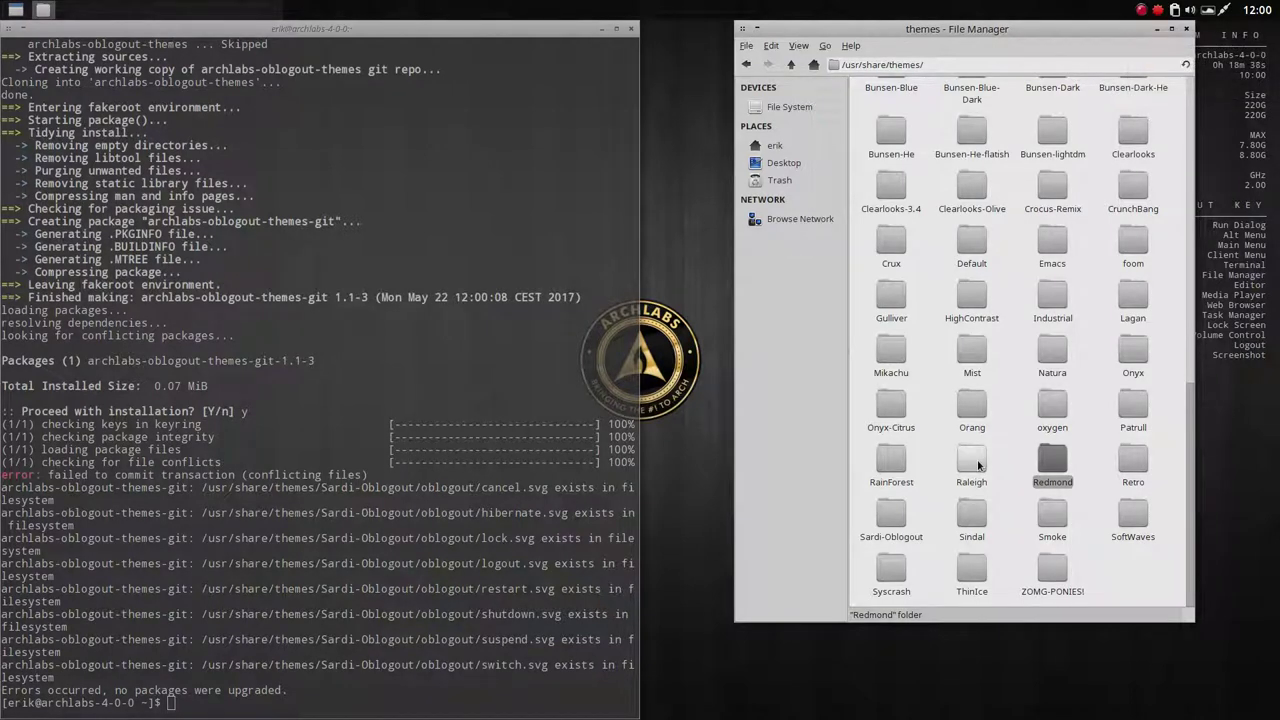
right_click(929, 502)
click(982, 604)
drag(975, 390, 518, 142)
scroll(550, 303, down, 15)
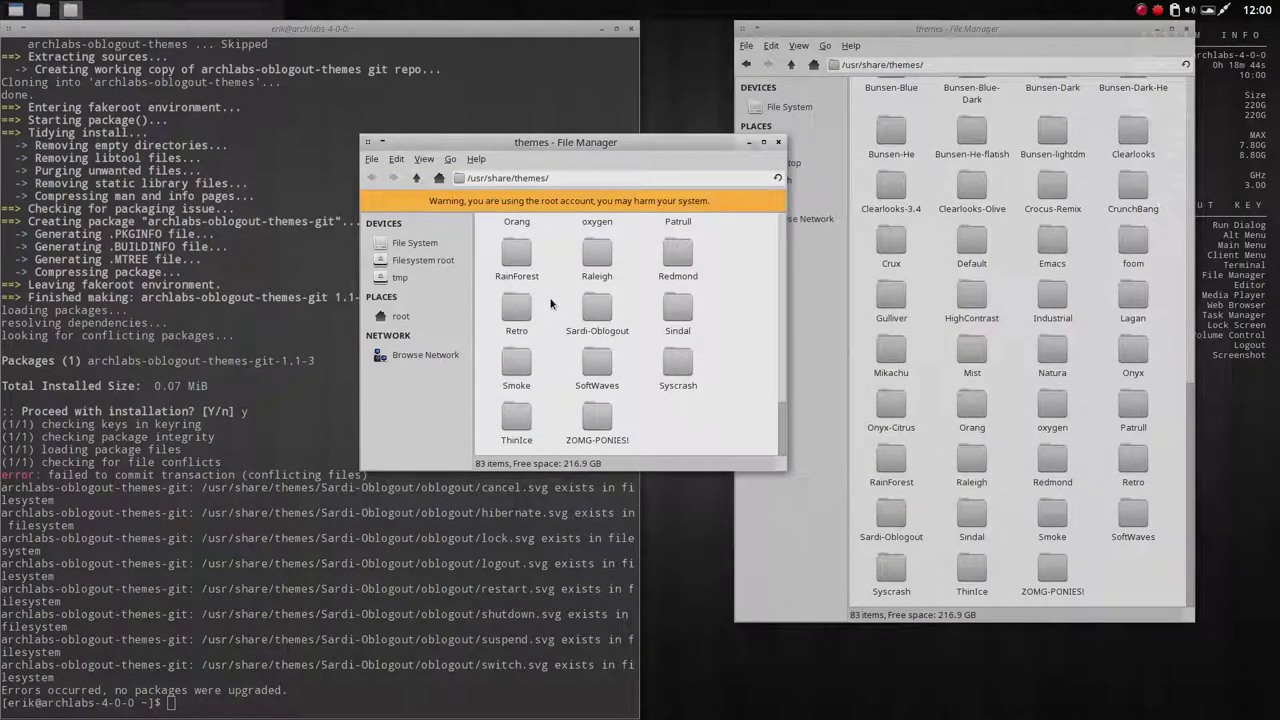
Step: Permanently delete the Sardi-Oblogout folder as root and return to the terminal
click(599, 310)
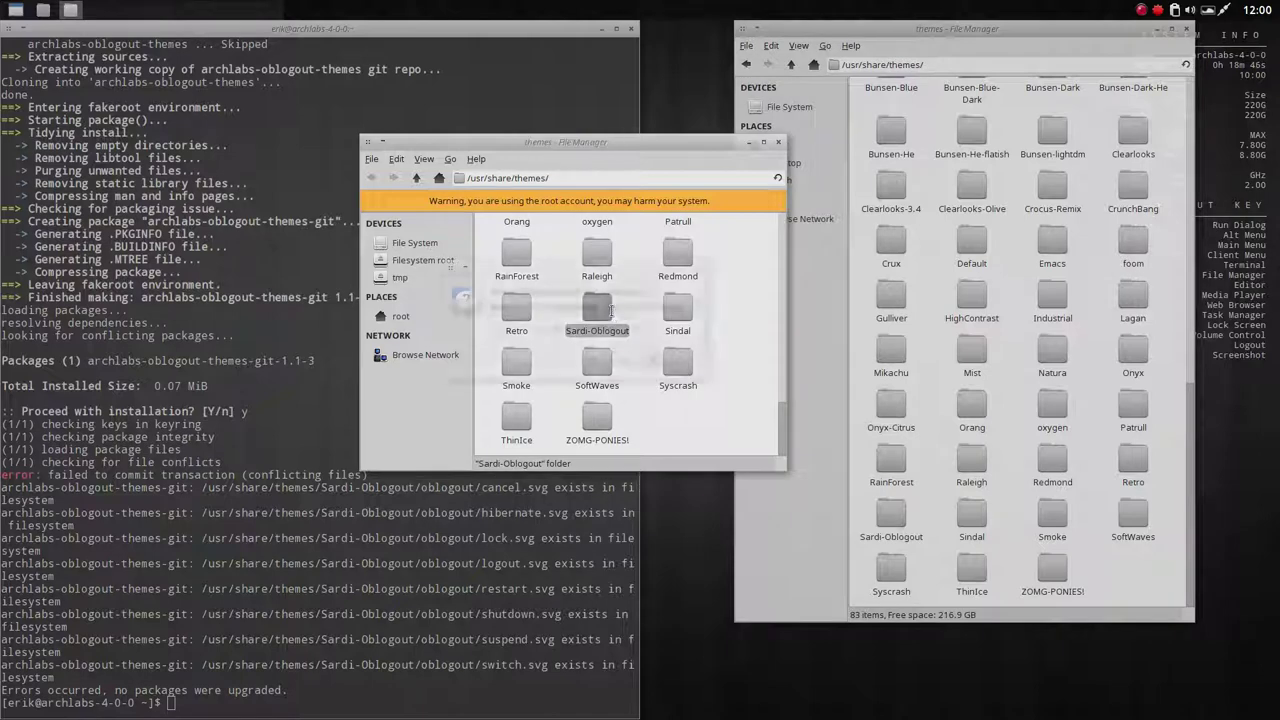
key(shift+Delete)
click(668, 360)
click(432, 563)
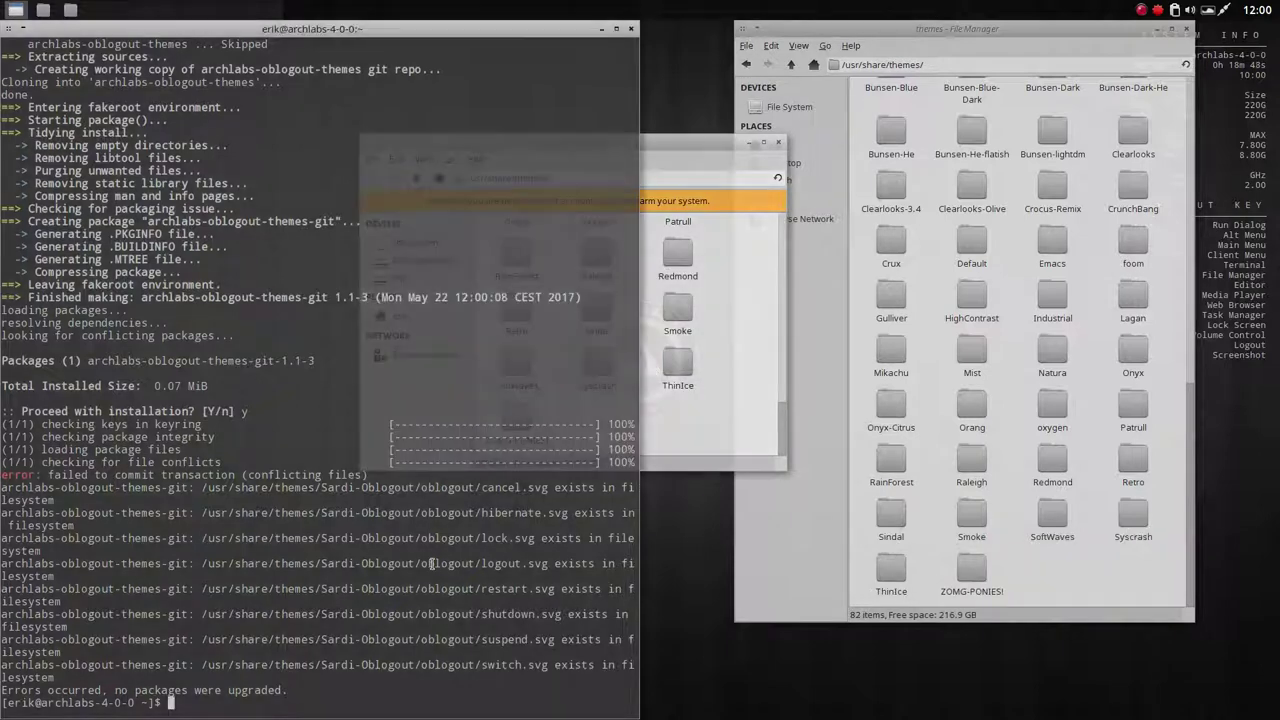
Step: Install archlabs-oblogout-themes-git from the AUR with packer, skipping the PKGBUILD edit and confirming the installation
text(packer archlabs)
key(Return)
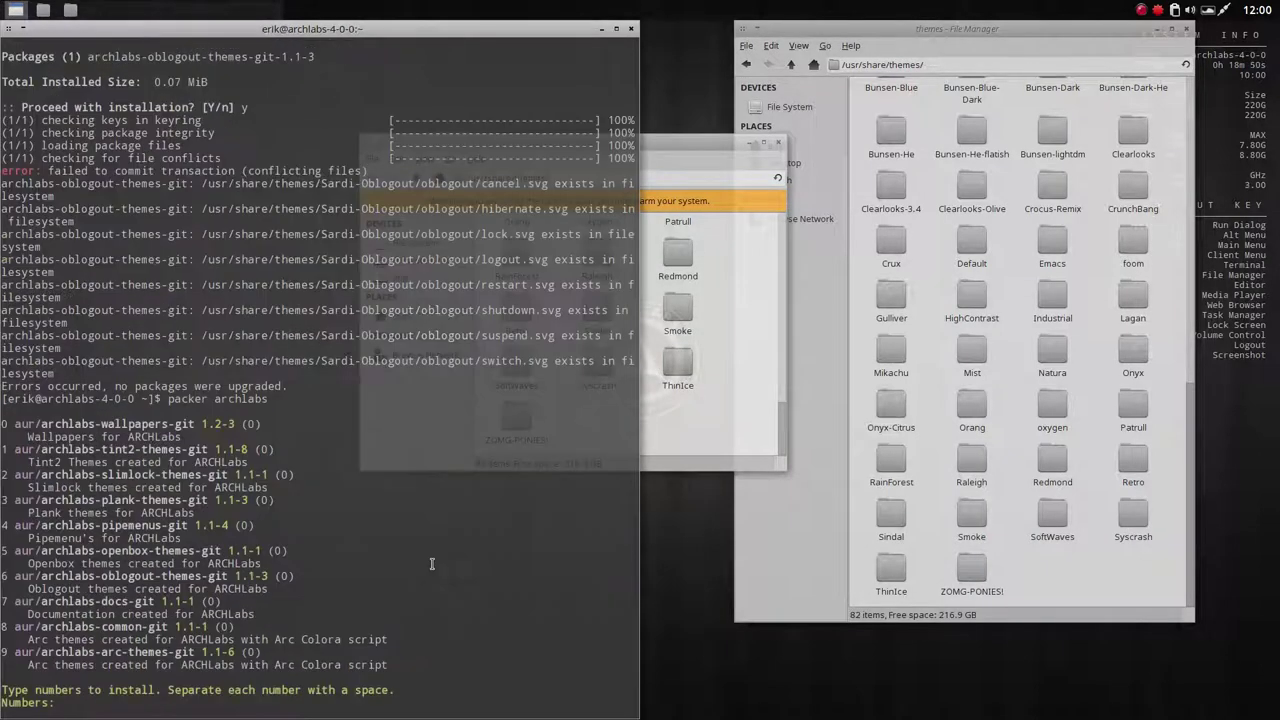
text(6)
key(Return)
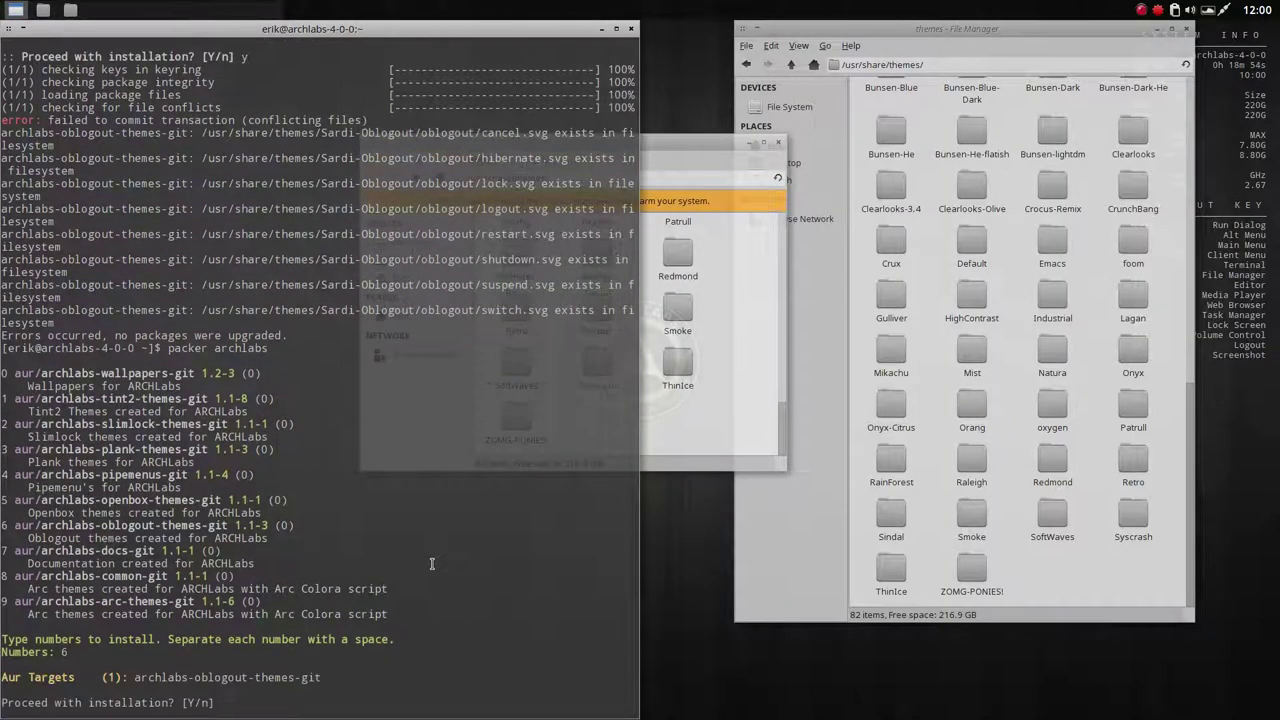
text(y)
key(Return)
text(n)
key(Return)
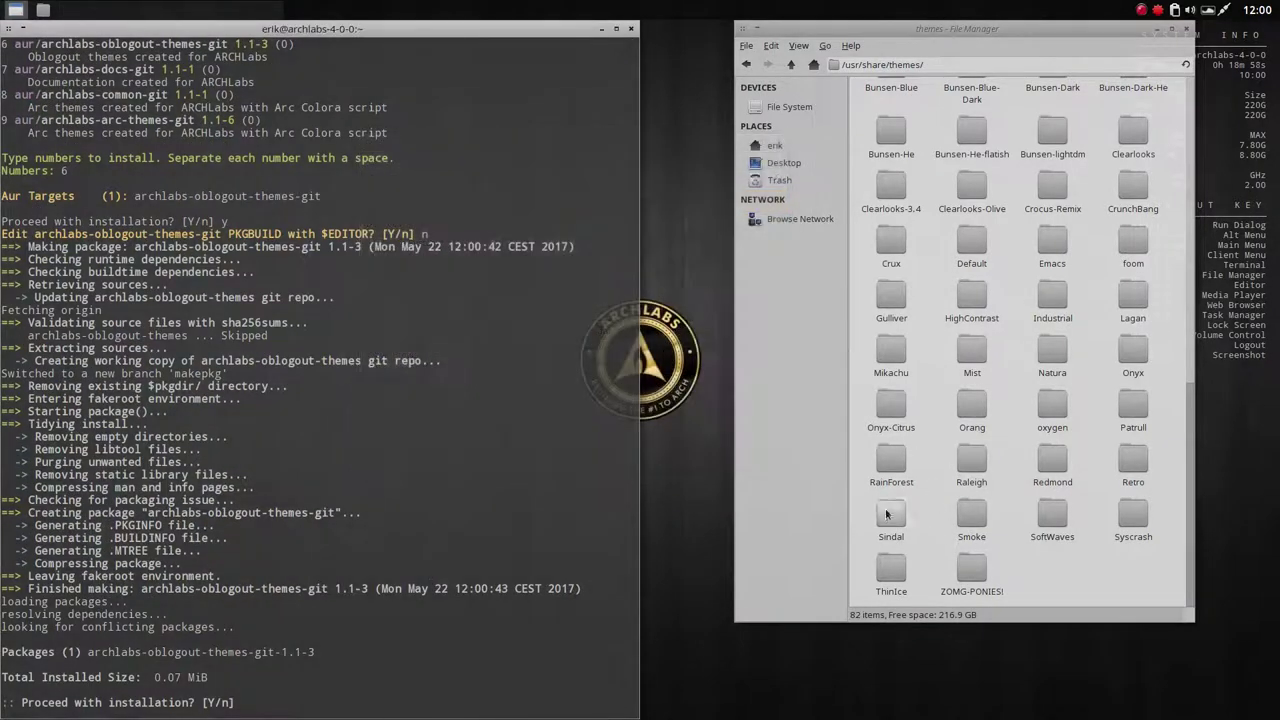
text(y)
key(Return)
Step: Check the Sardi-Oblogout folder in /usr/share/themes, bring up the logout screen and dismiss it
click(890, 523)
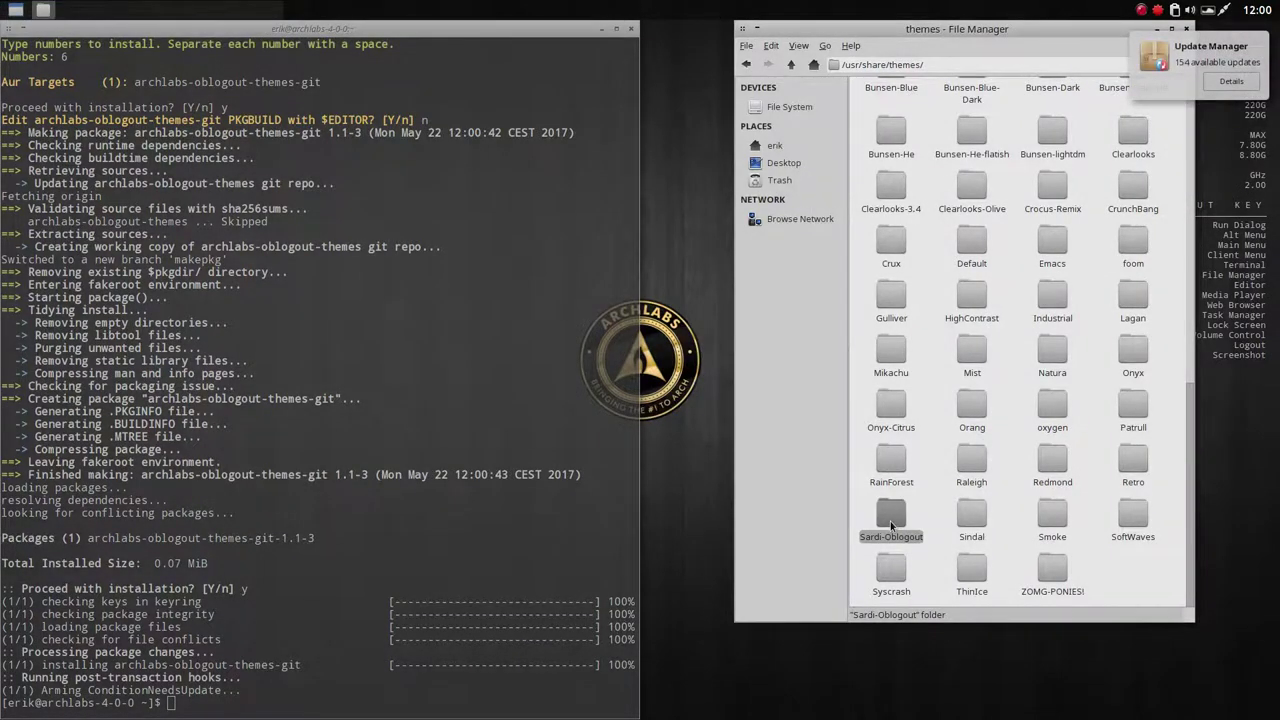
key(super+x)
key(Escape)
Step: List the archlabs packages in the AUR with packer and review the docs, common and arc-themes entries
click(444, 532)
text(packer archlabs)
key(Return)
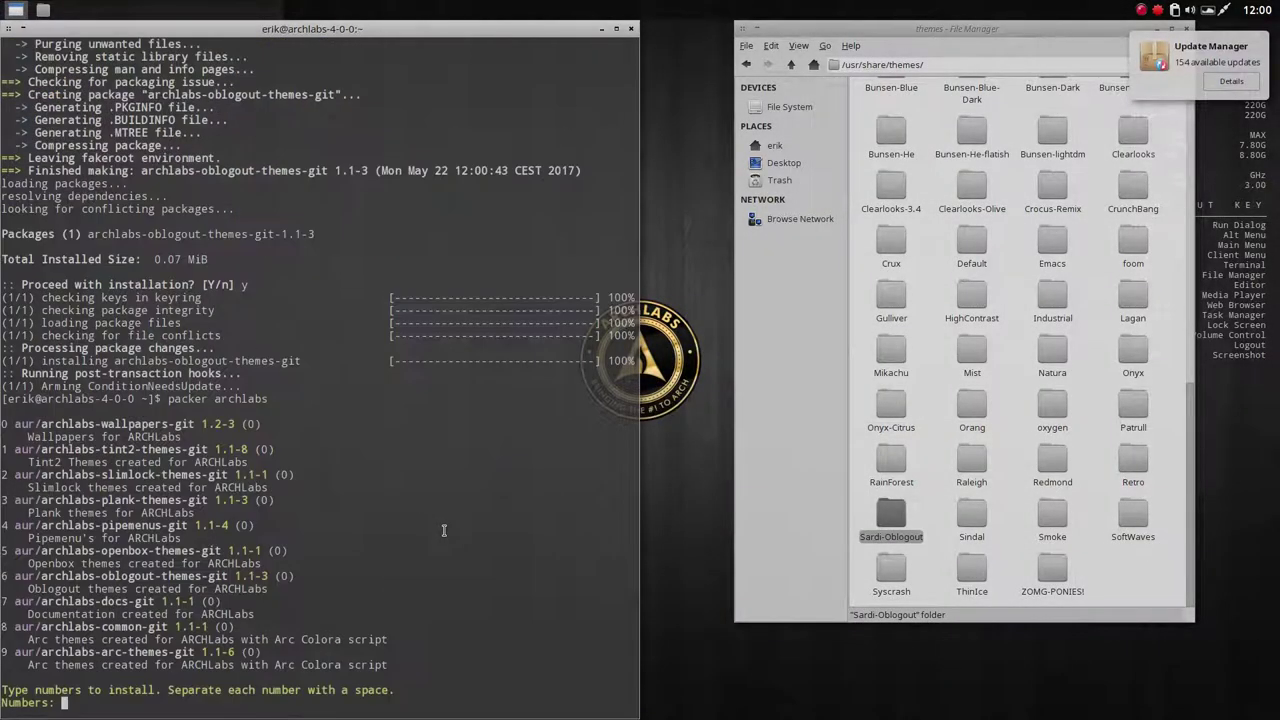
triple_click(101, 603)
drag(101, 603, 148, 603)
click(150, 603)
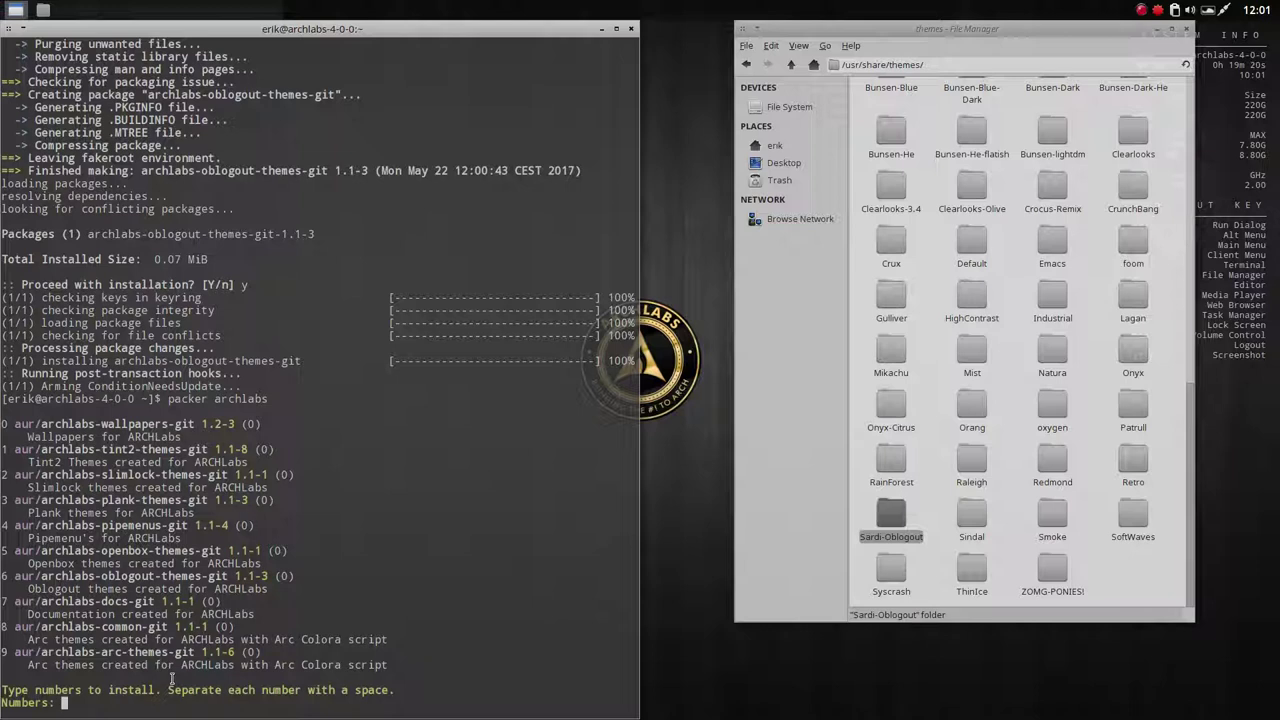
drag(264, 652, 4, 601)
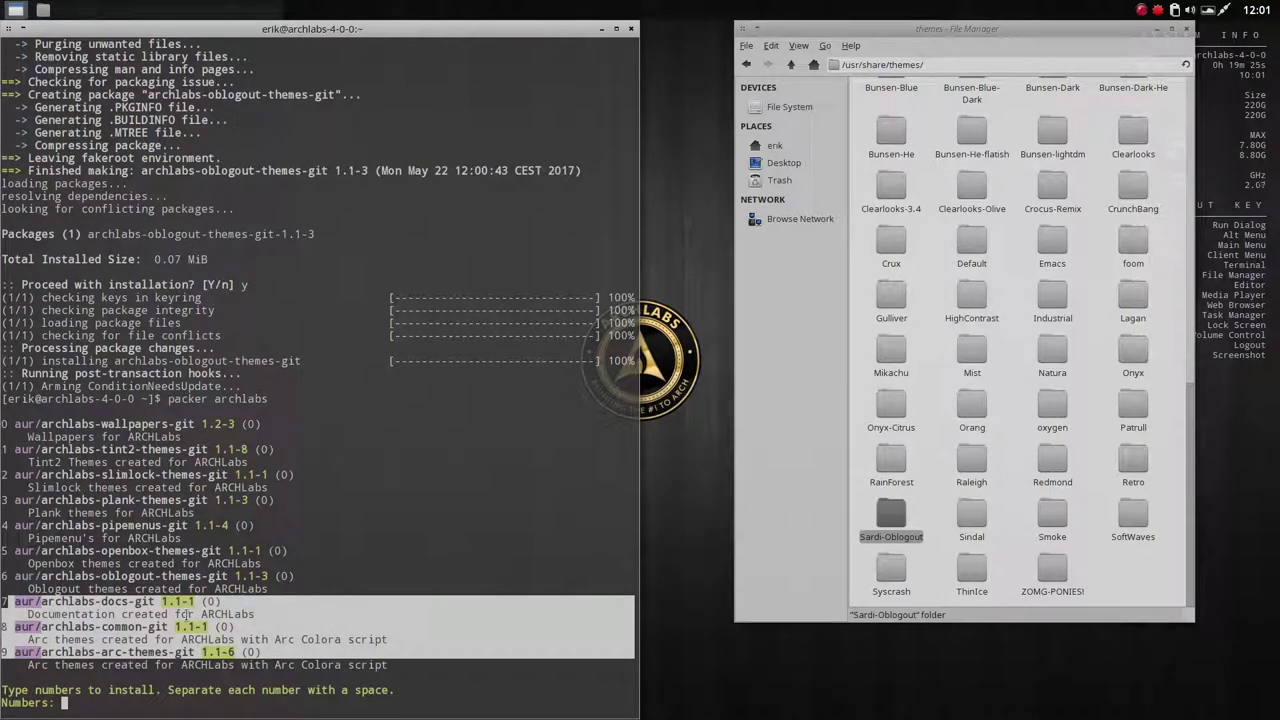
click(136, 653)
Step: Try to install archlabs-docs-git, viewing its PKGBUILD in nano and leaving it without edits
text(7)
key(Return)
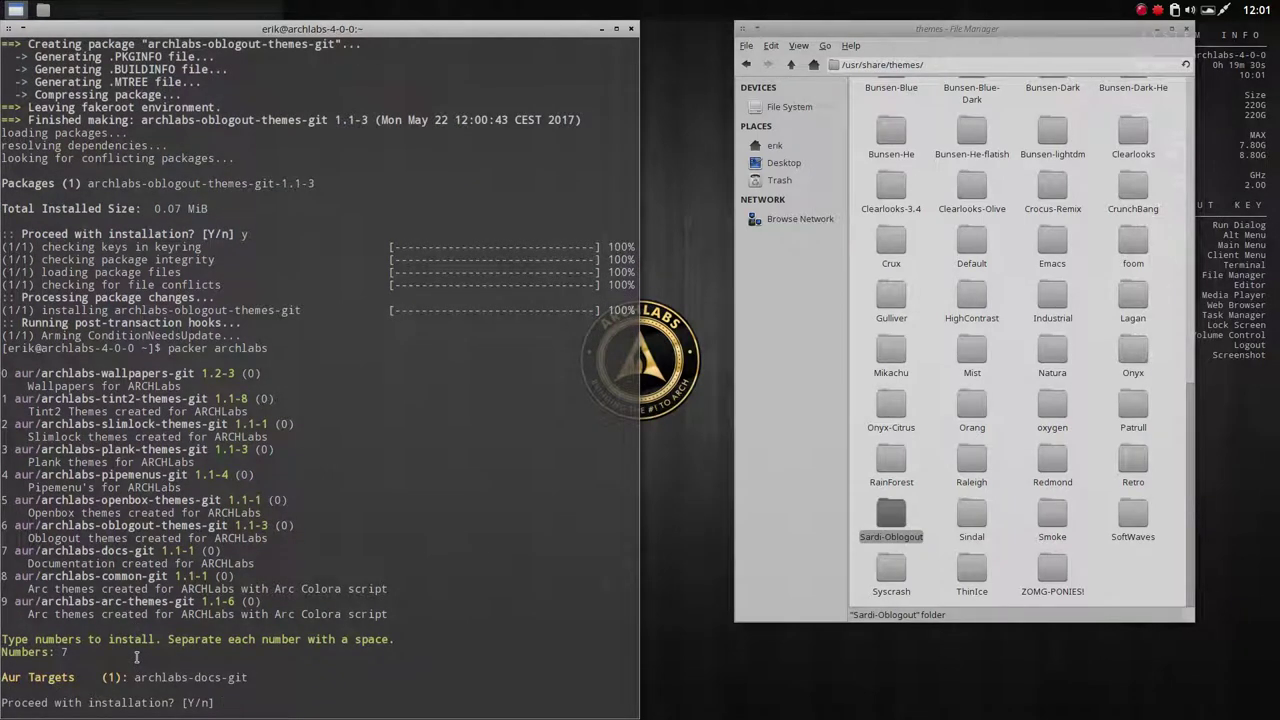
text(y)
key(Return)
key(Return)
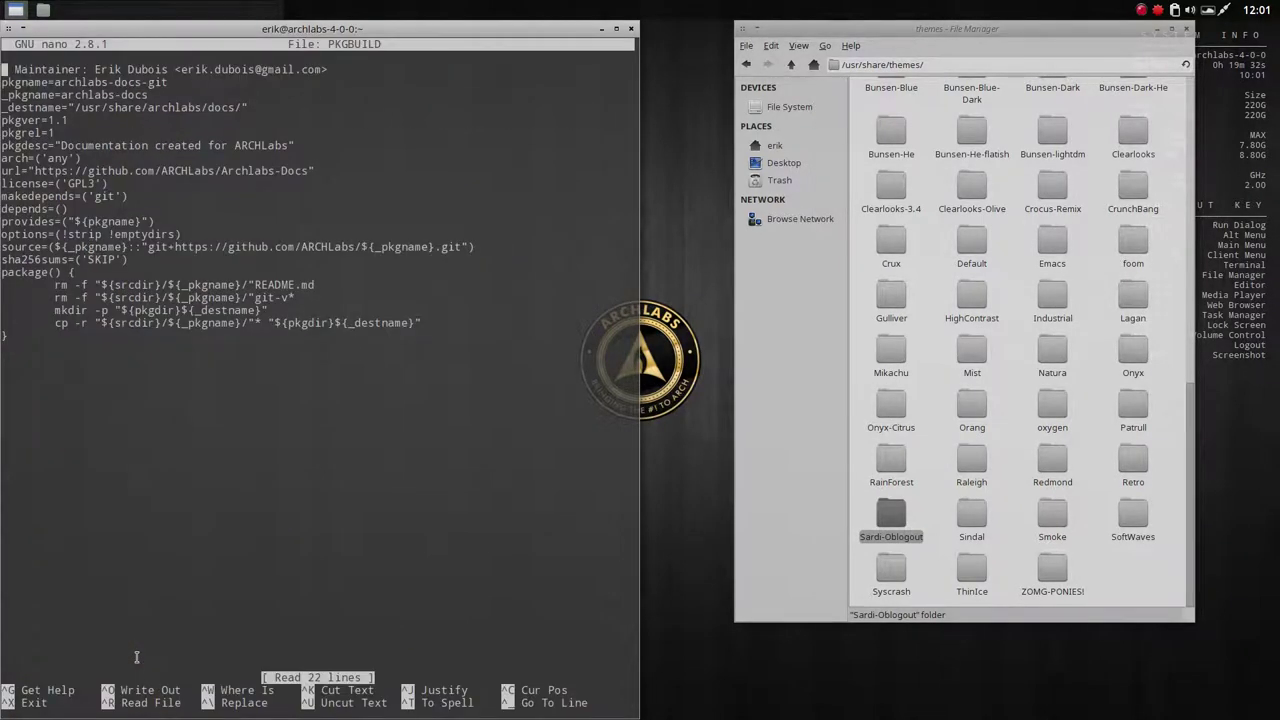
key(ctrl+x)
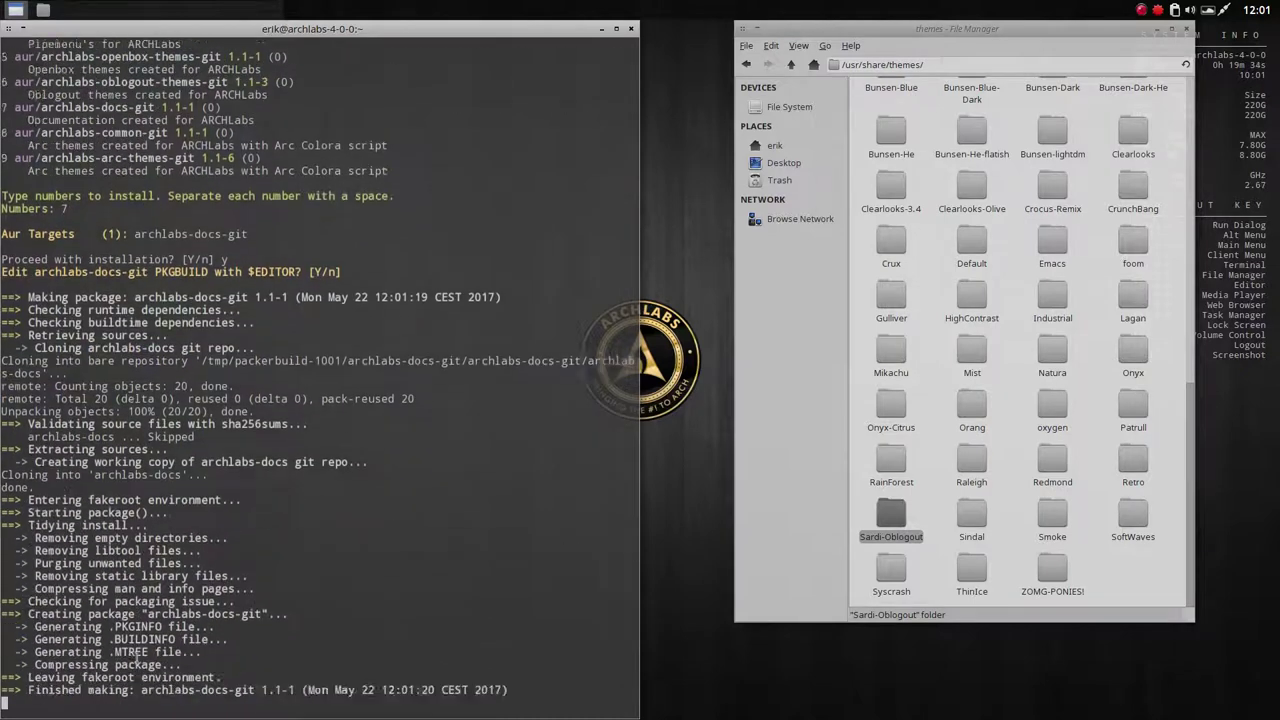
text(y)
key(Return)
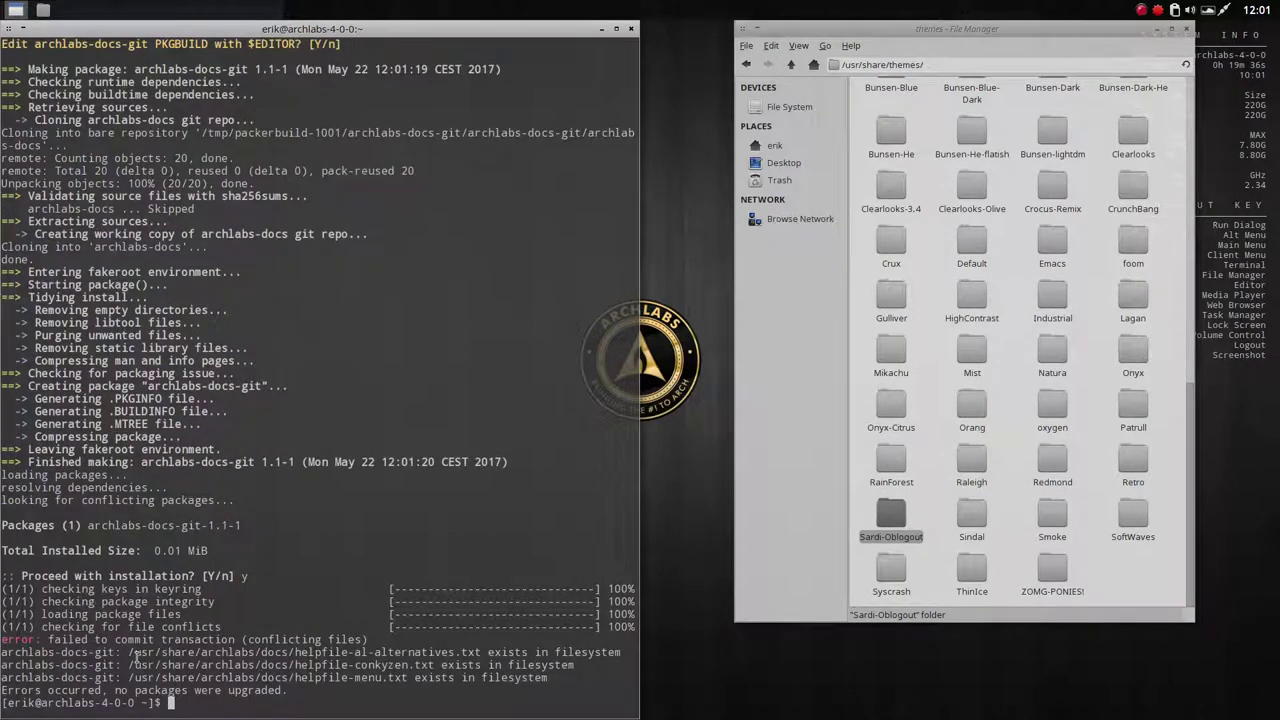
Step: Go up to /usr/share in the file manager and look inside the archlabs folder for the conflicting documentation
click(792, 68)
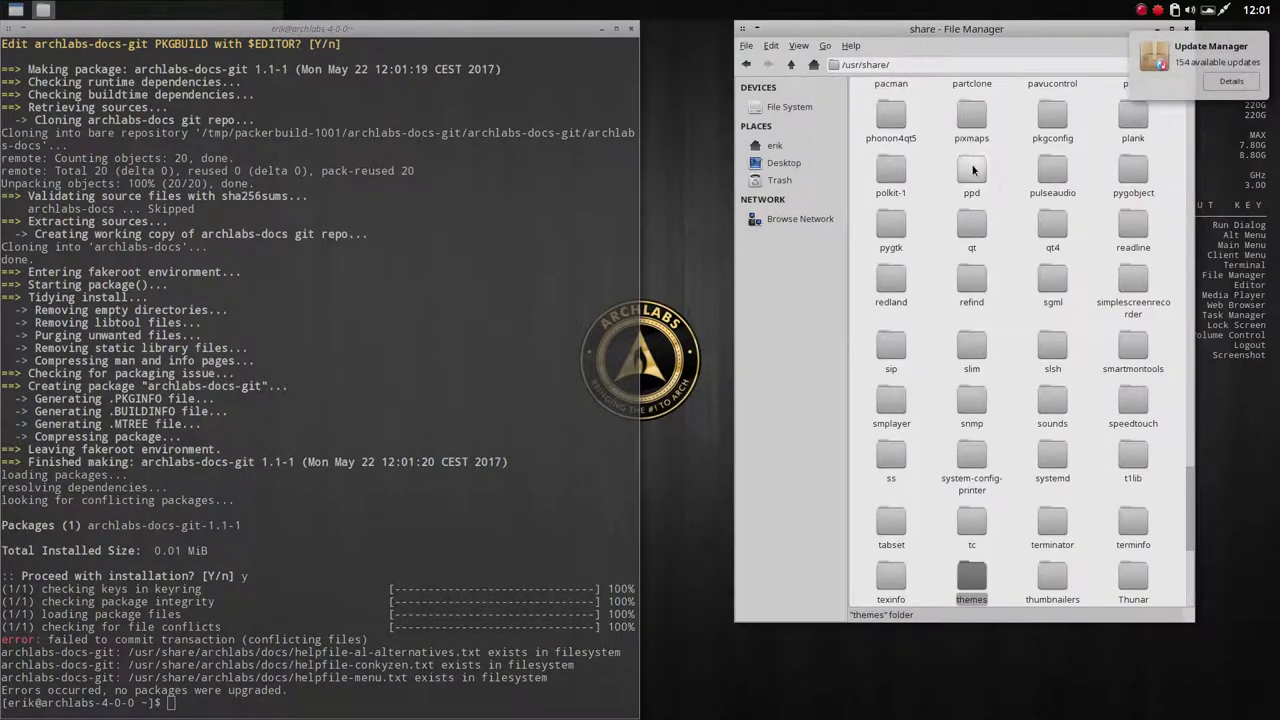
scroll(976, 175, down, 3)
scroll(976, 175, up, 5)
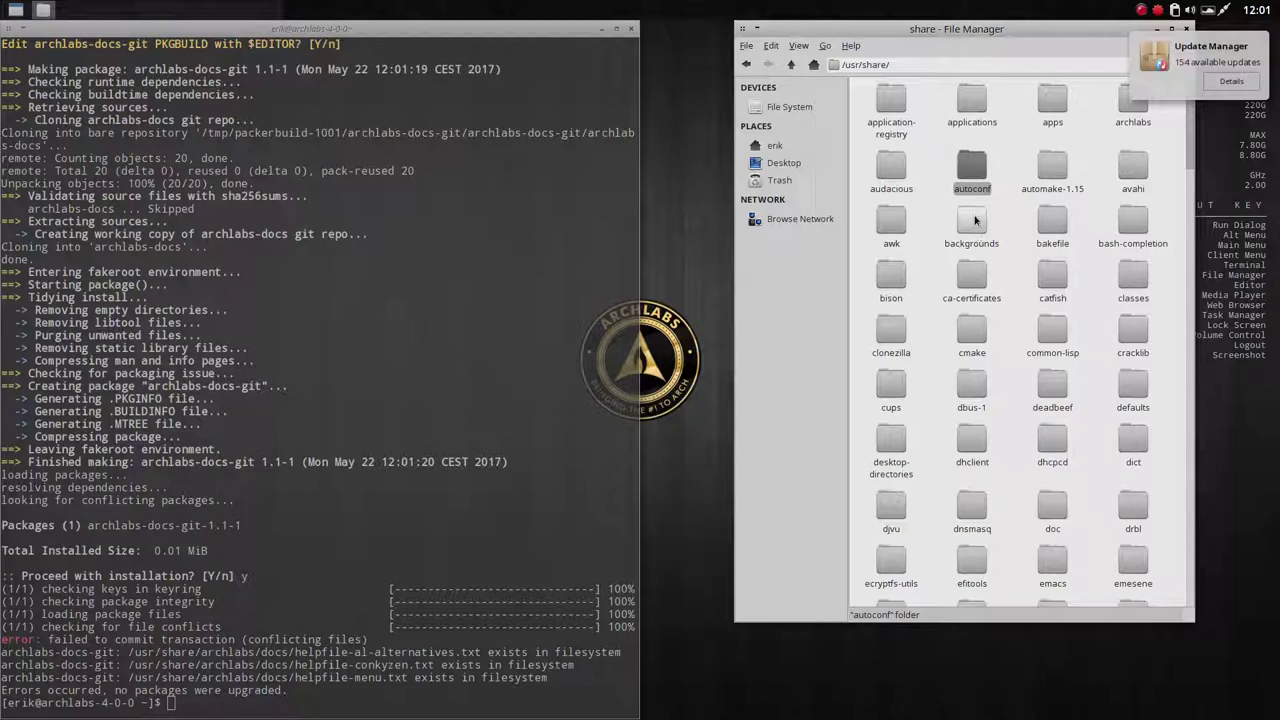
click(975, 220)
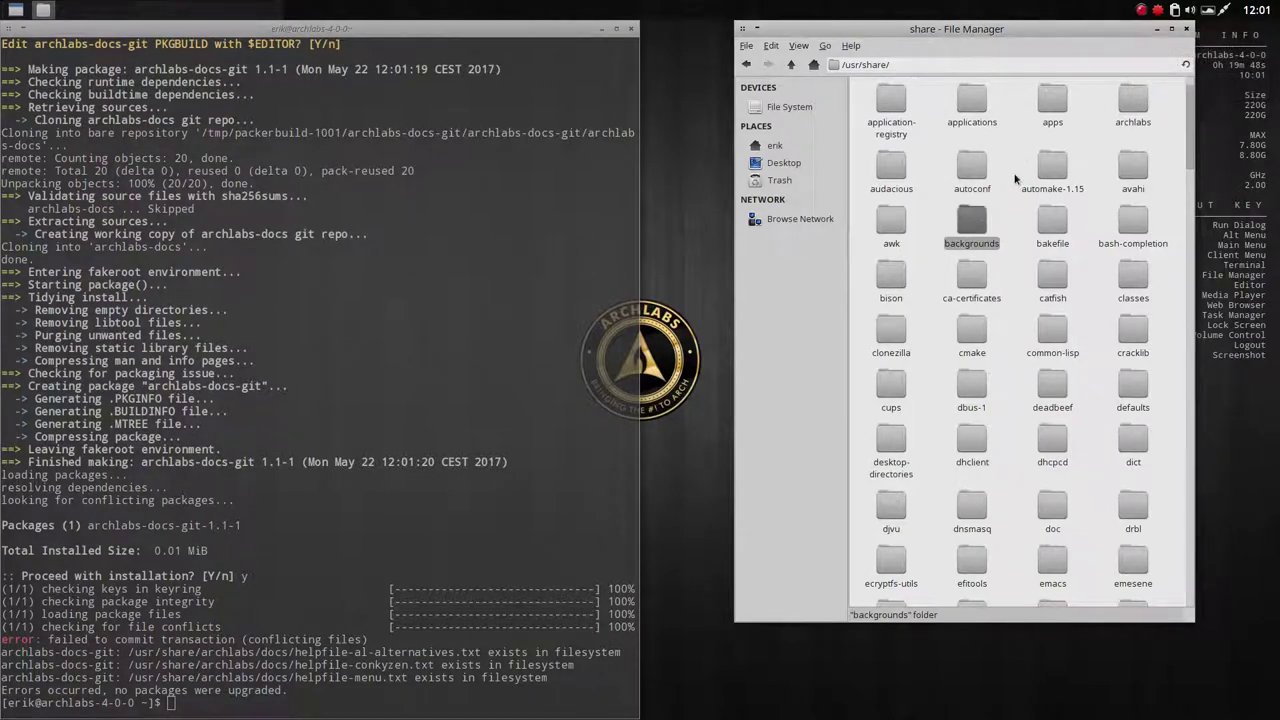
click(1133, 105)
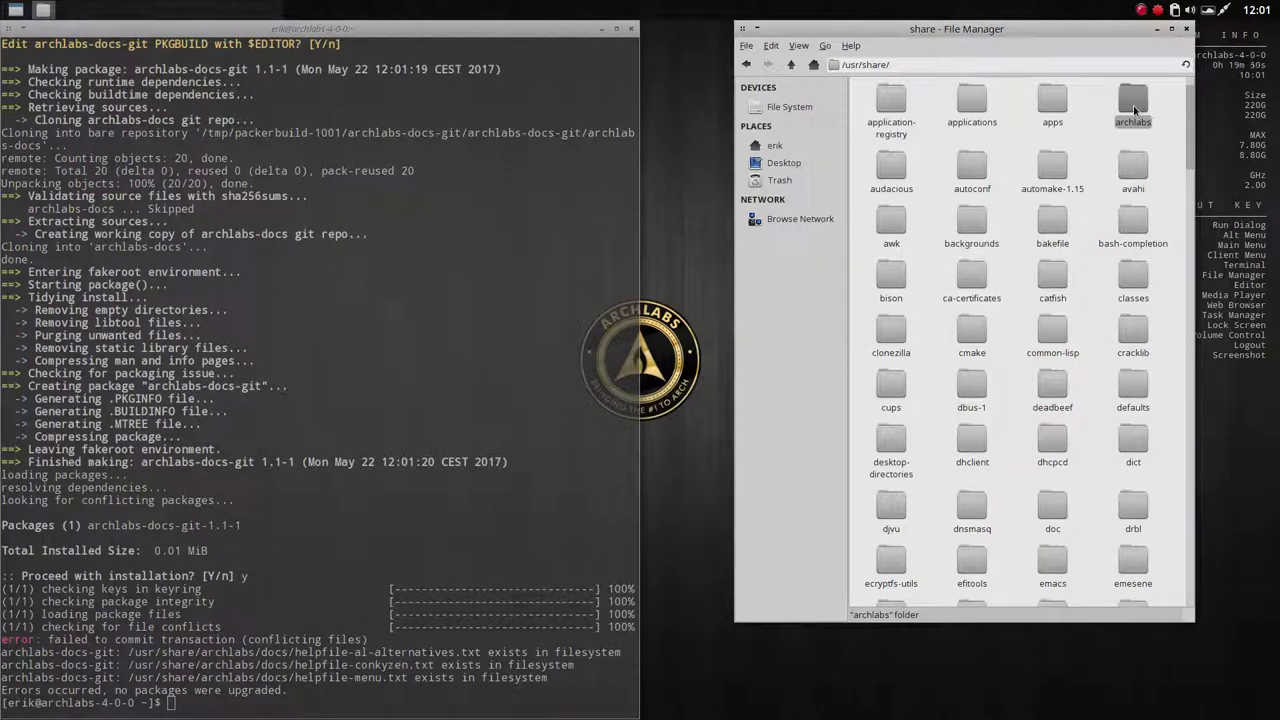
double_click(1133, 105)
click(790, 64)
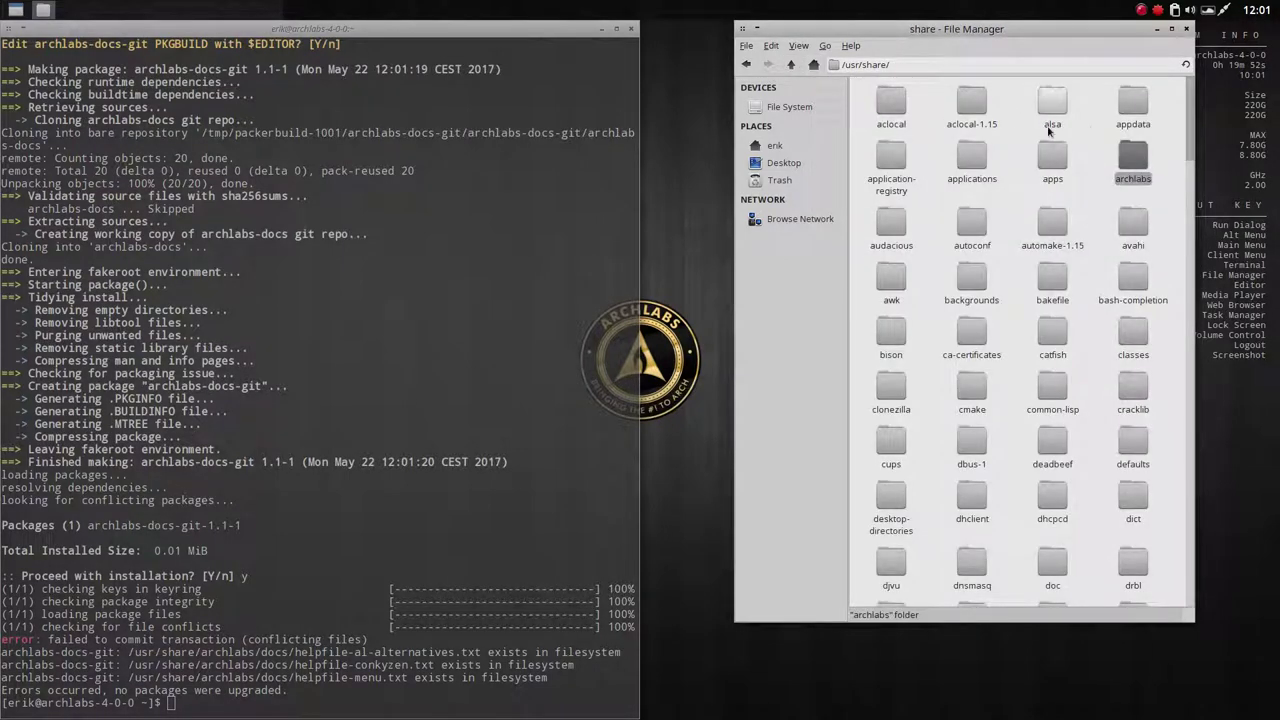
Step: Open /usr/share as root and permanently delete the archlabs folder
right_click(1087, 125)
click(1106, 266)
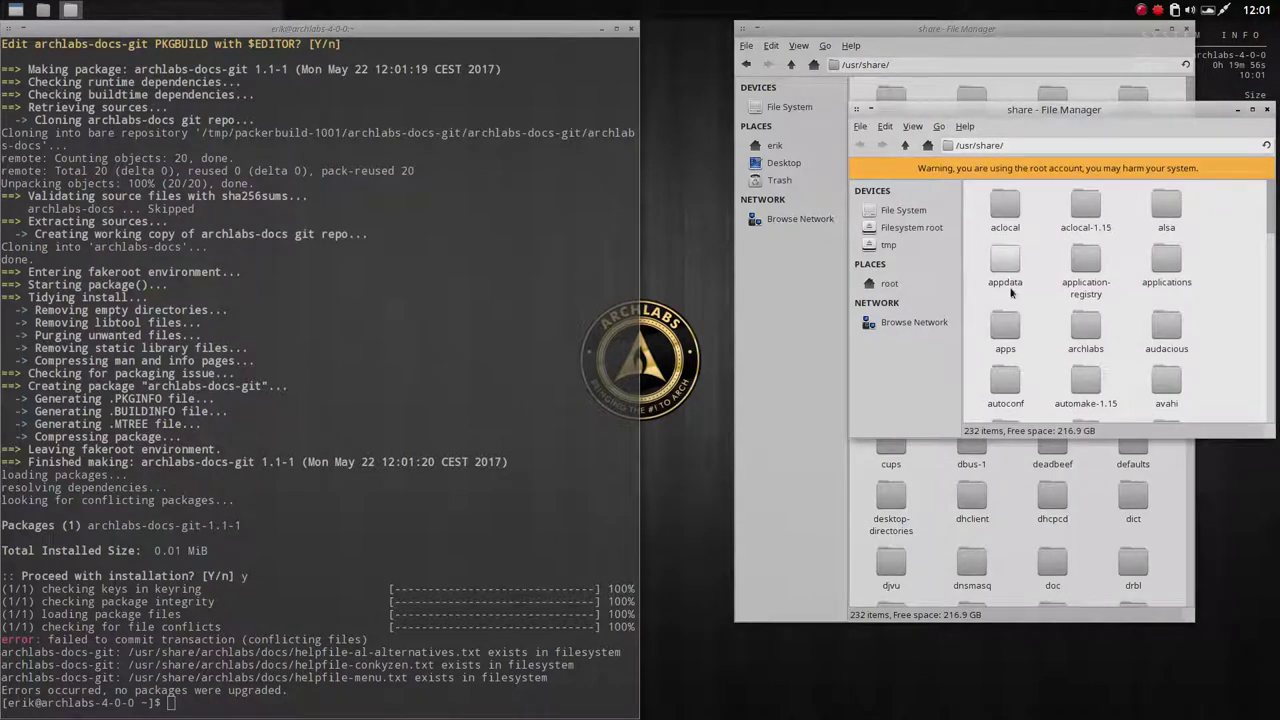
click(1085, 330)
key(shift+Delete)
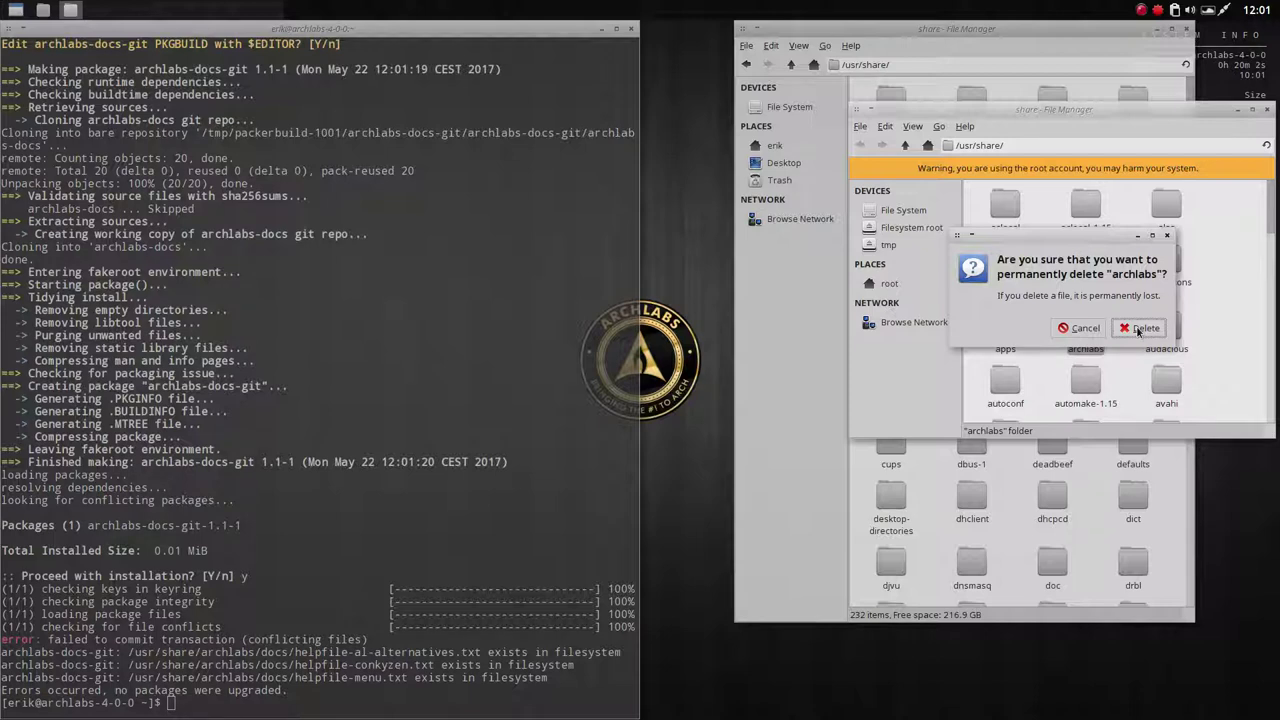
click(1139, 330)
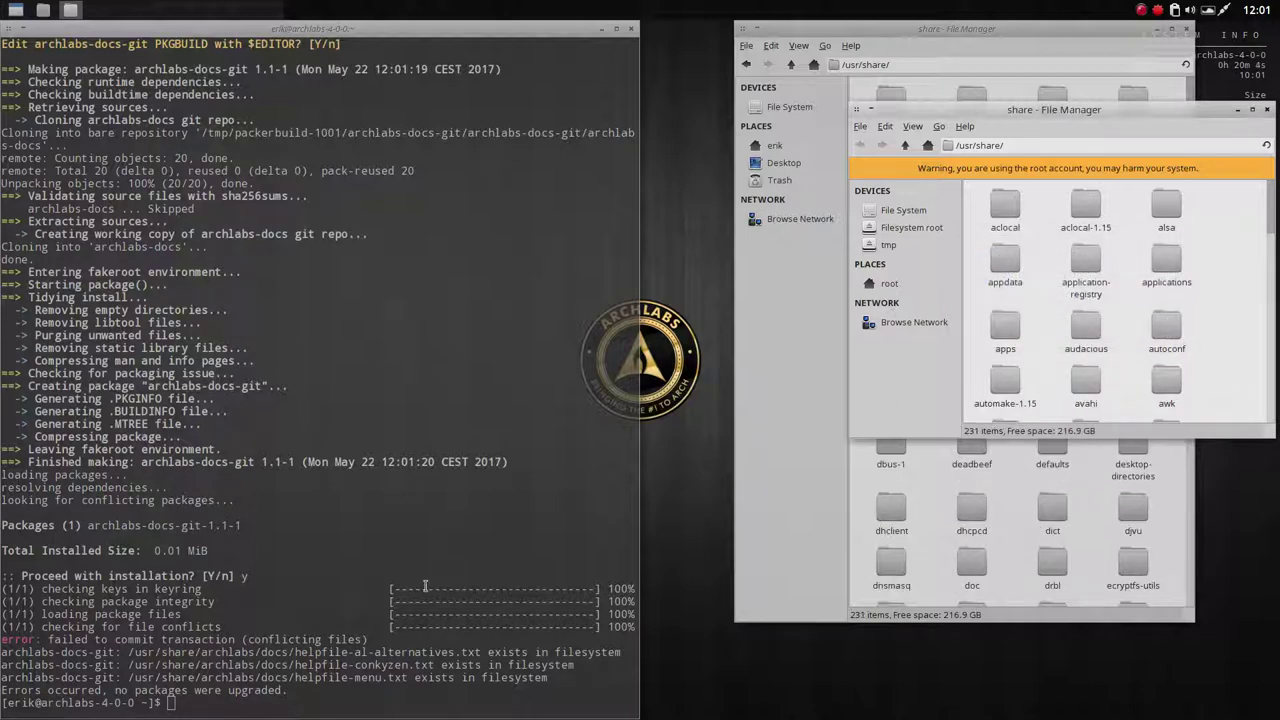
Step: List the archlabs packages with packer and build archlabs-docs-git, number 7, without editing its PKGBUILD
click(424, 587)
text(packer archlabs)
key(Return)
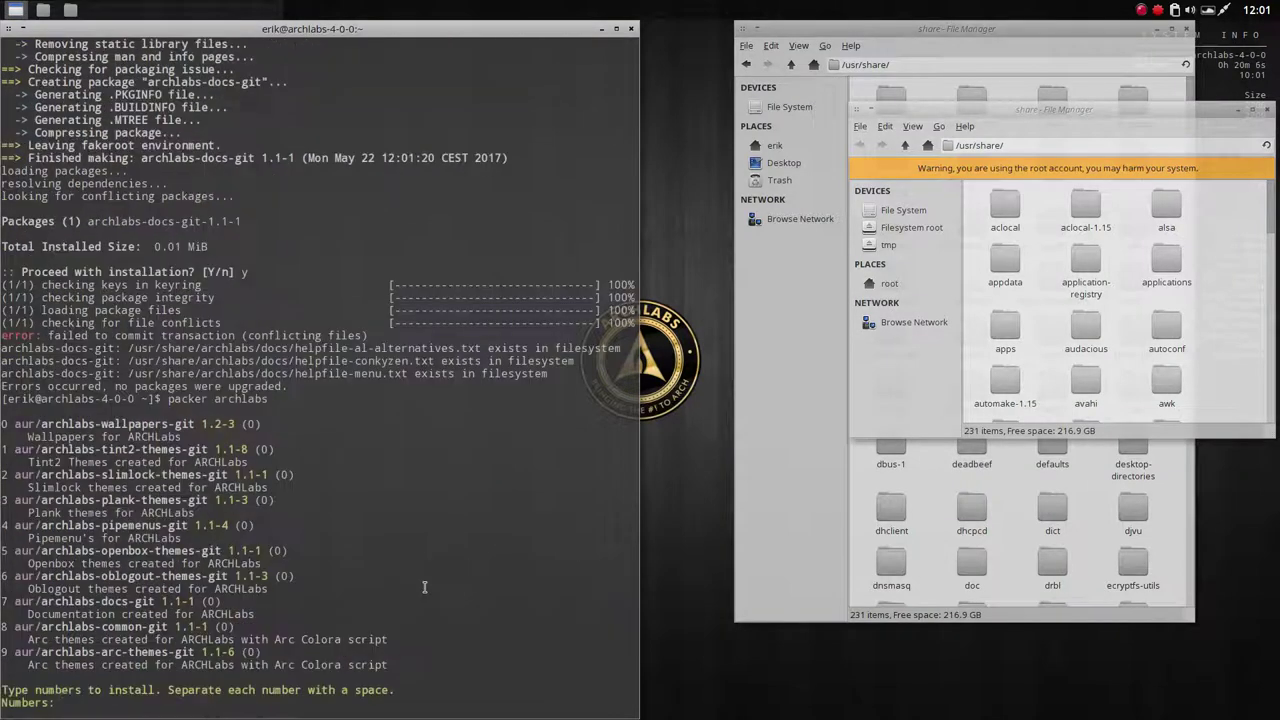
text(7)
key(Return)
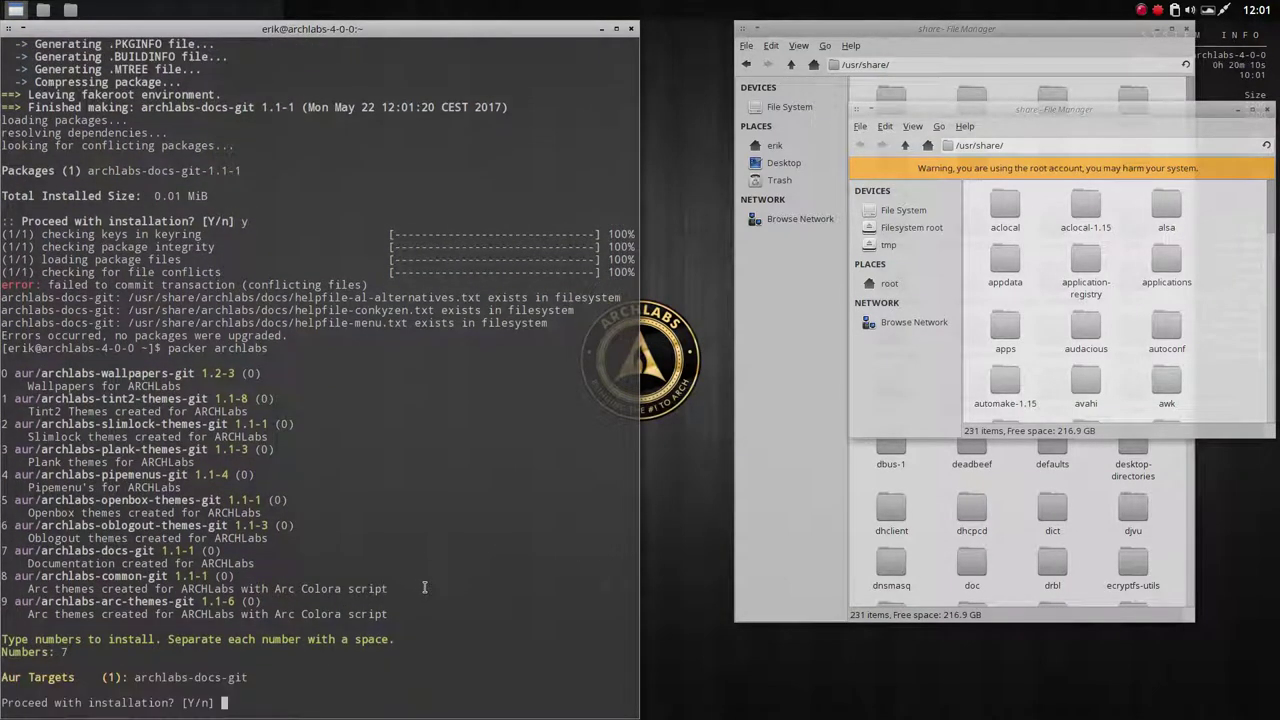
text(y)
key(Return)
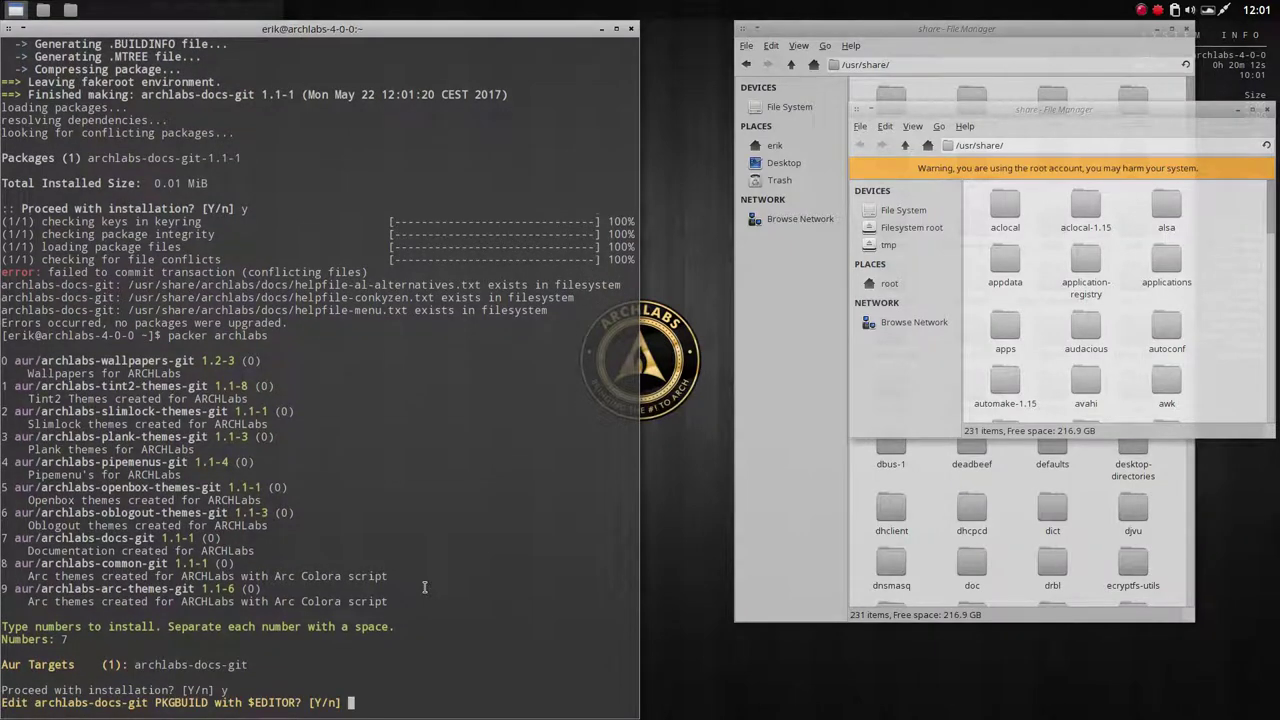
text(n)
key(Return)
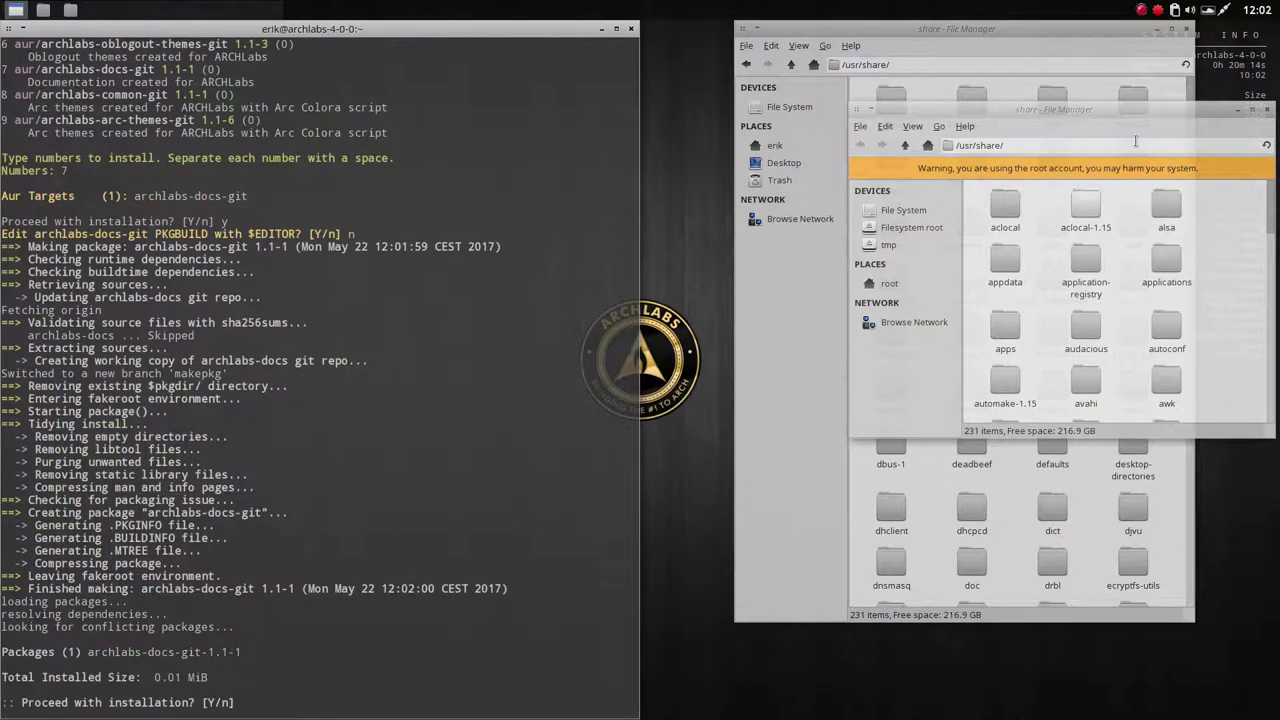
Step: Confirm the archlabs-docs-git installation, with the root file manager closed, and check the archlabs folder in /usr/share
click(1265, 109)
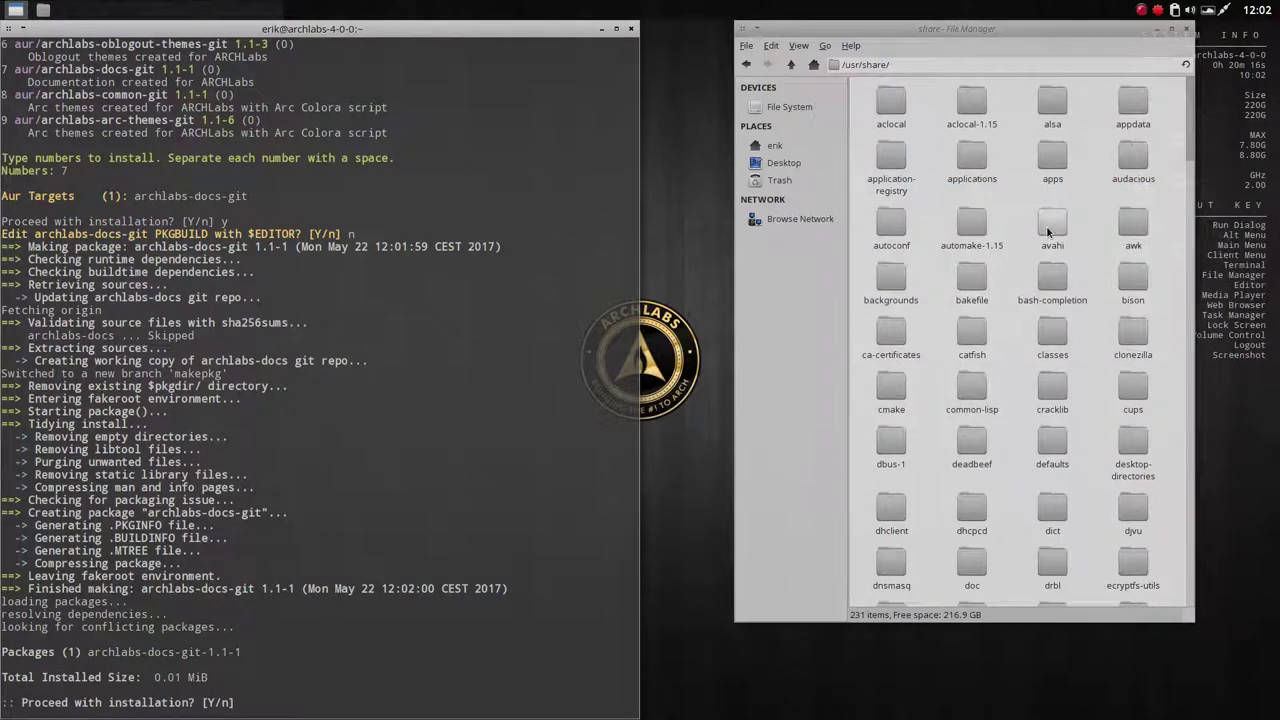
click(1052, 227)
click(491, 524)
text(y)
key(Return)
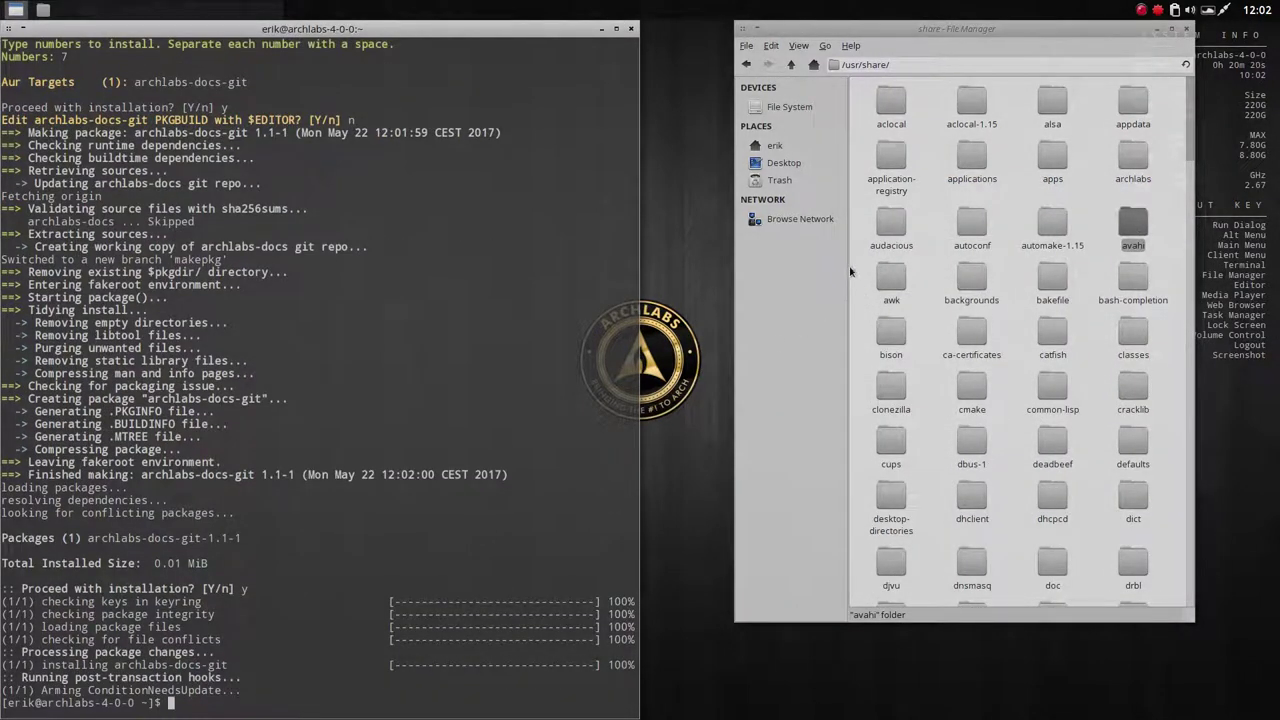
double_click(1128, 151)
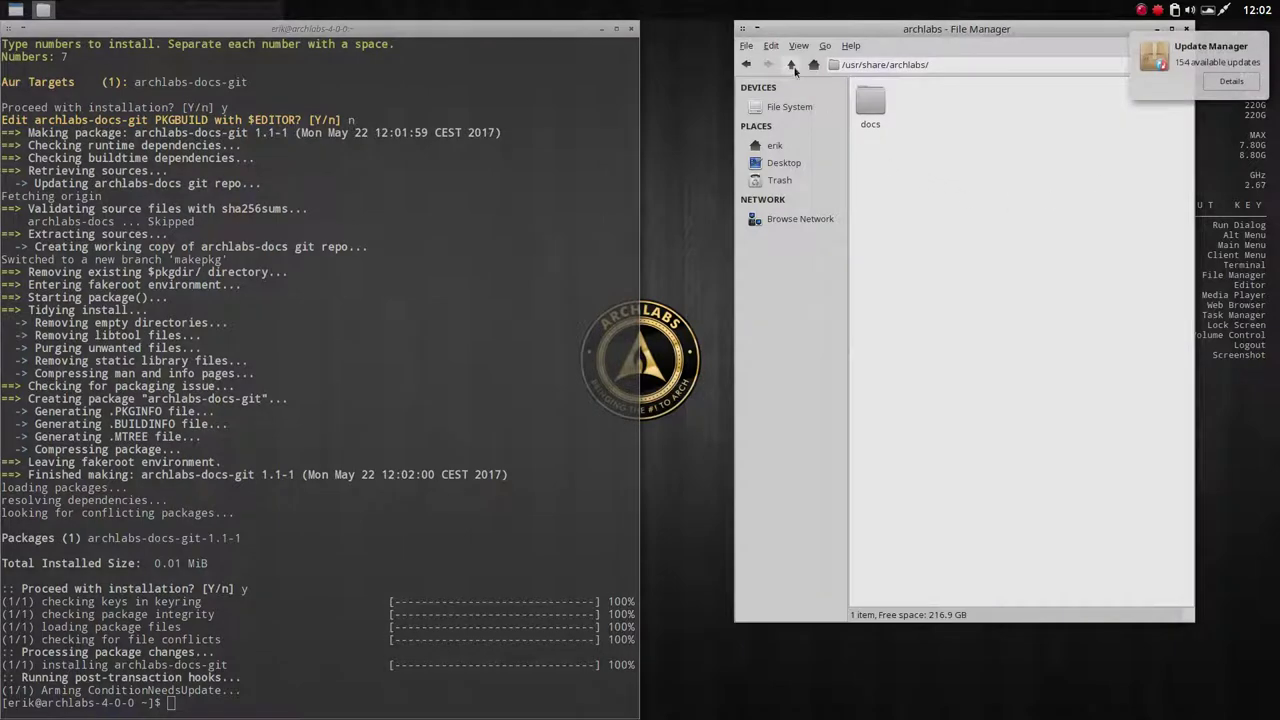
key(BackSpace)
Step: Try to install archlabs-common-git, number 8 in the packer archlabs list, without editing its PKGBUILD
click(248, 556)
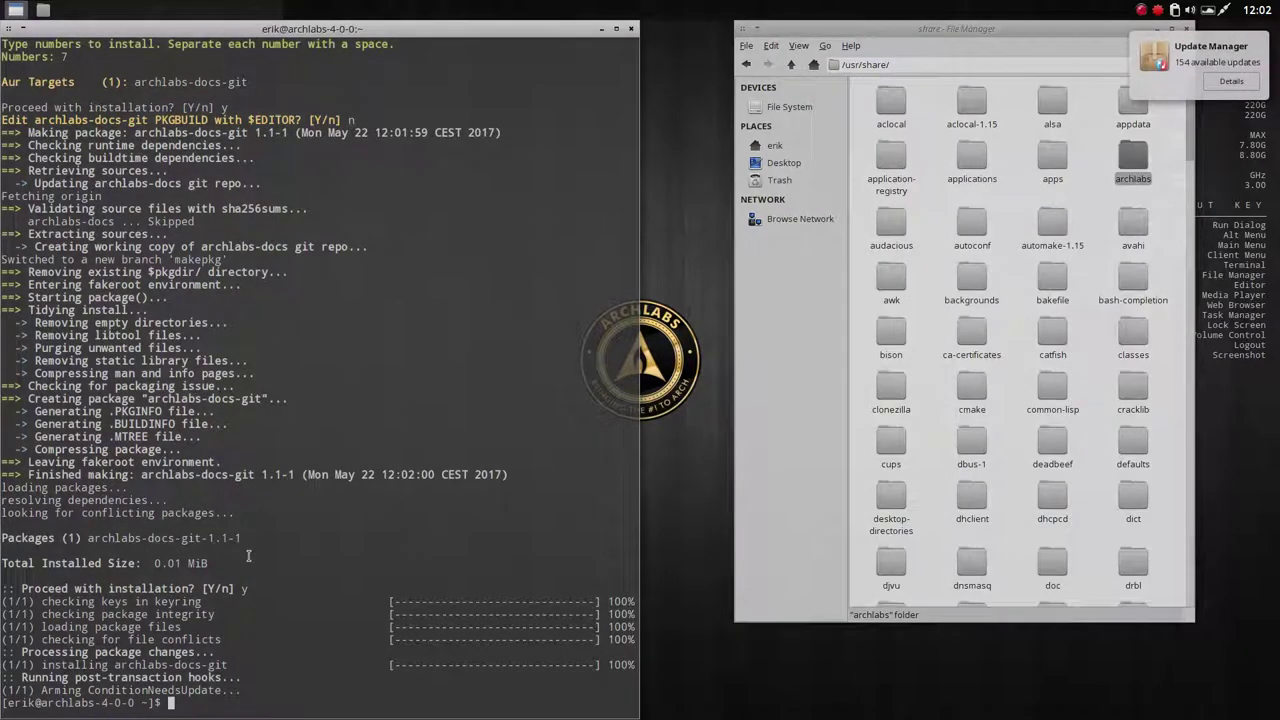
text(packer archlabs)
key(Return)
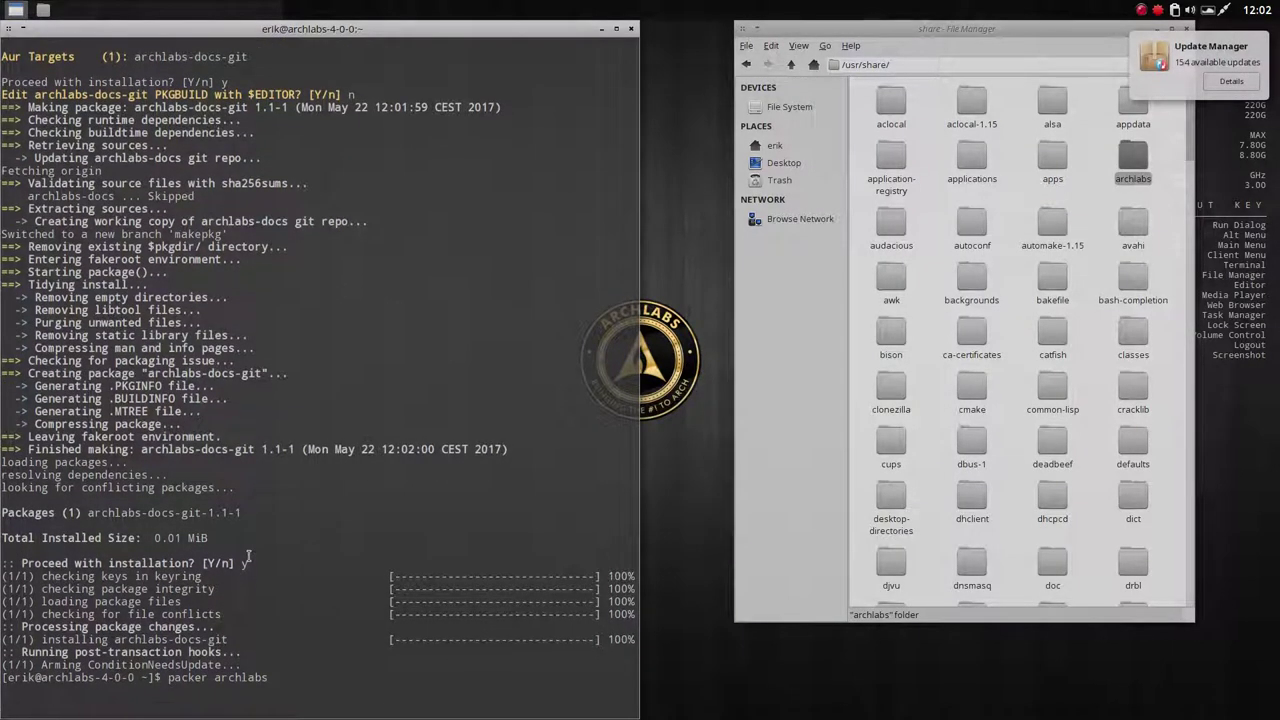
text(8)
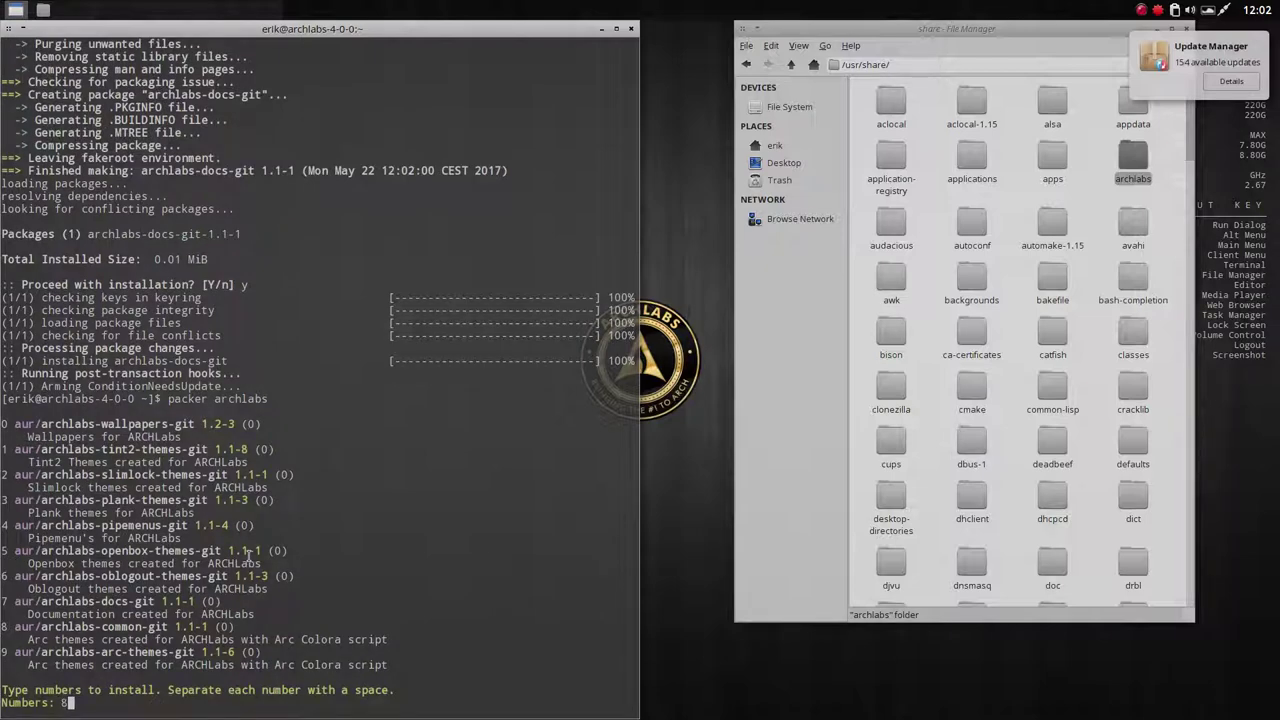
key(Return)
text(y)
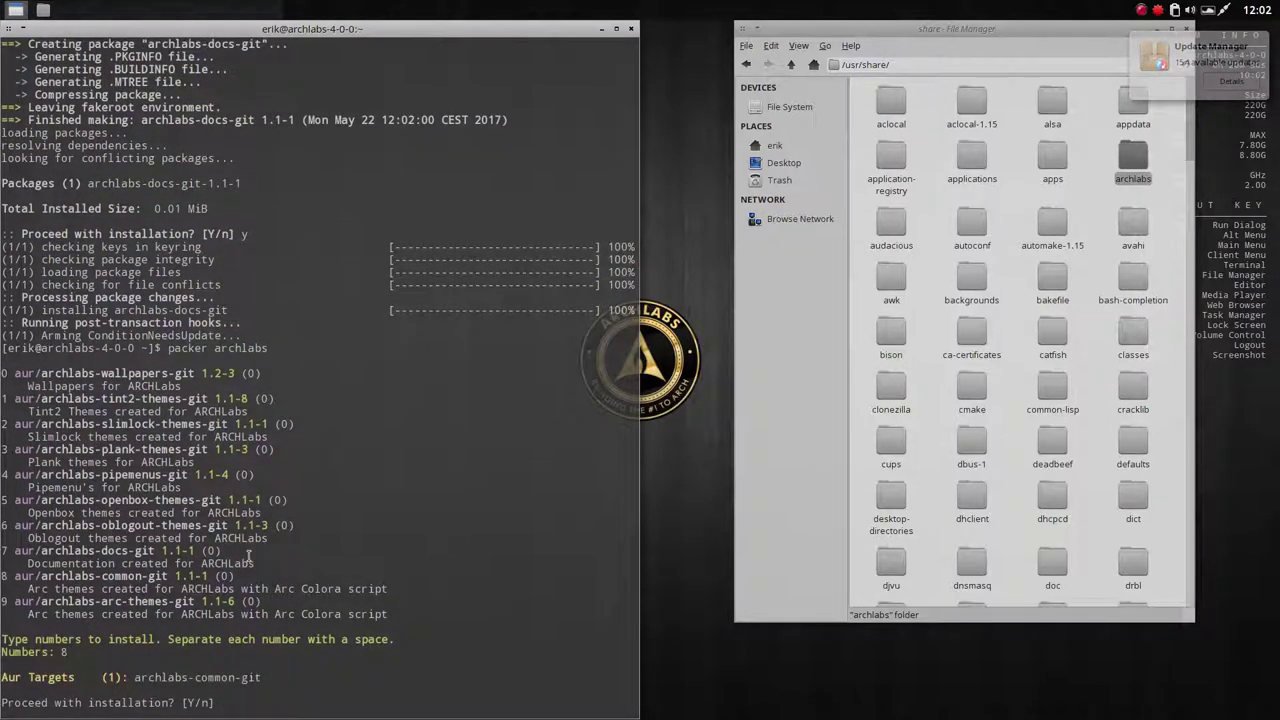
key(Return)
text(n)
key(Return)
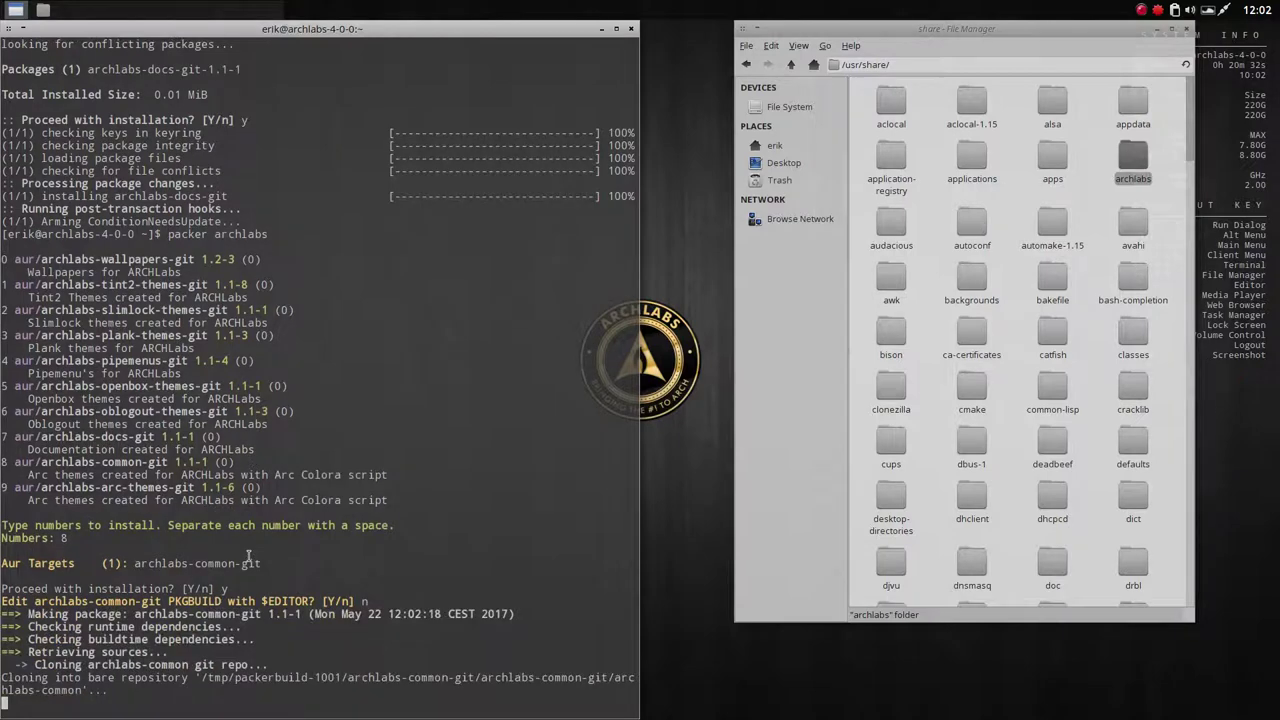
text(y)
key(Return)
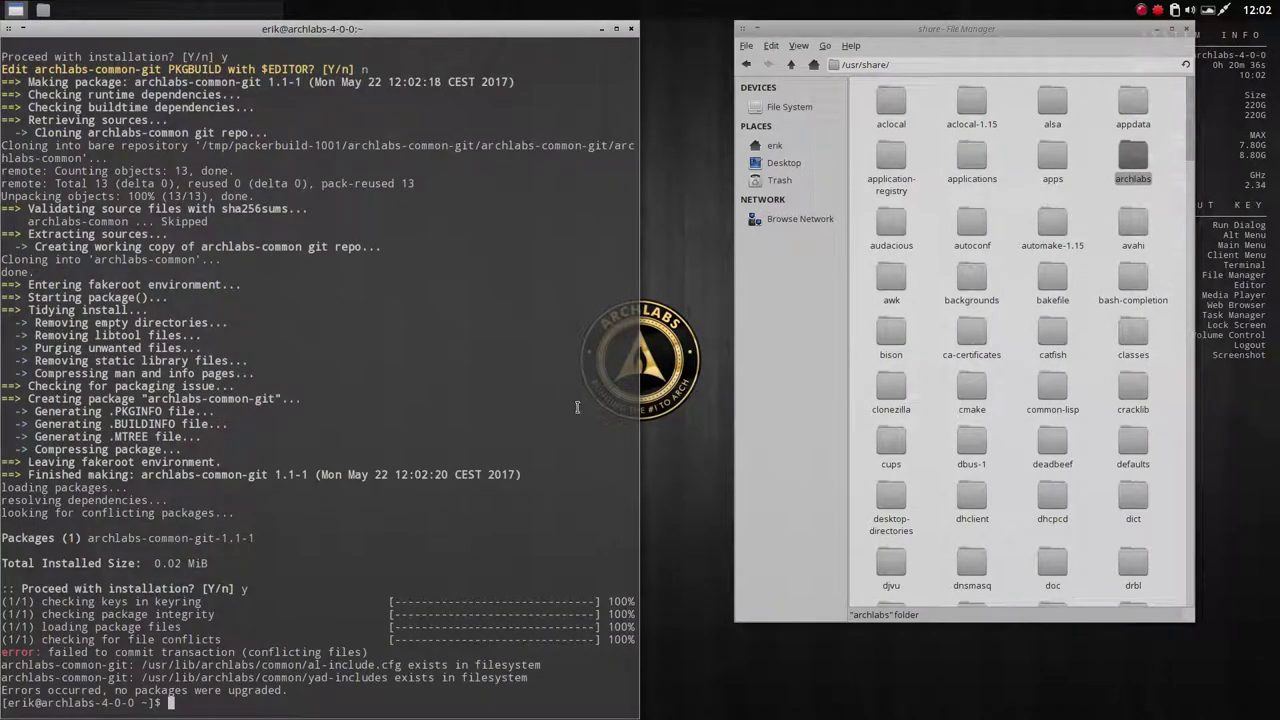
Step: Go to /usr/lib in the file manager and look inside the archlabs folder for the conflicting common files
click(797, 64)
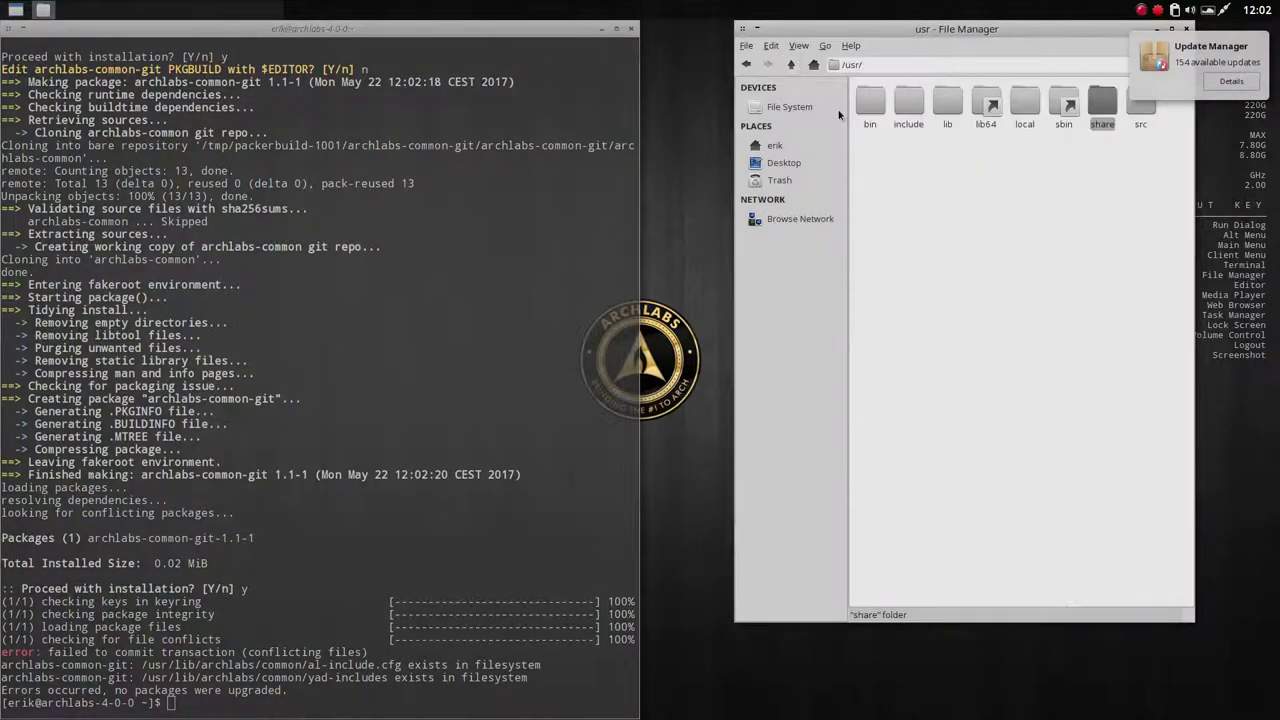
double_click(948, 105)
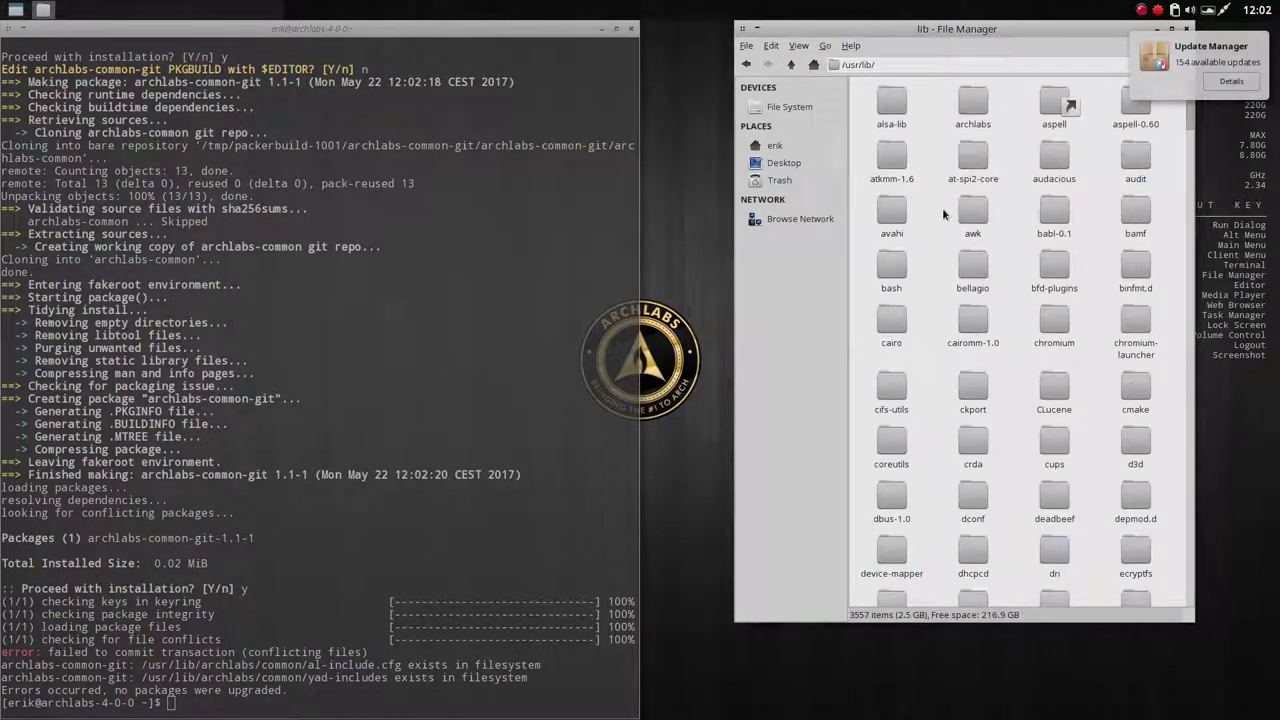
drag(174, 667, 262, 667)
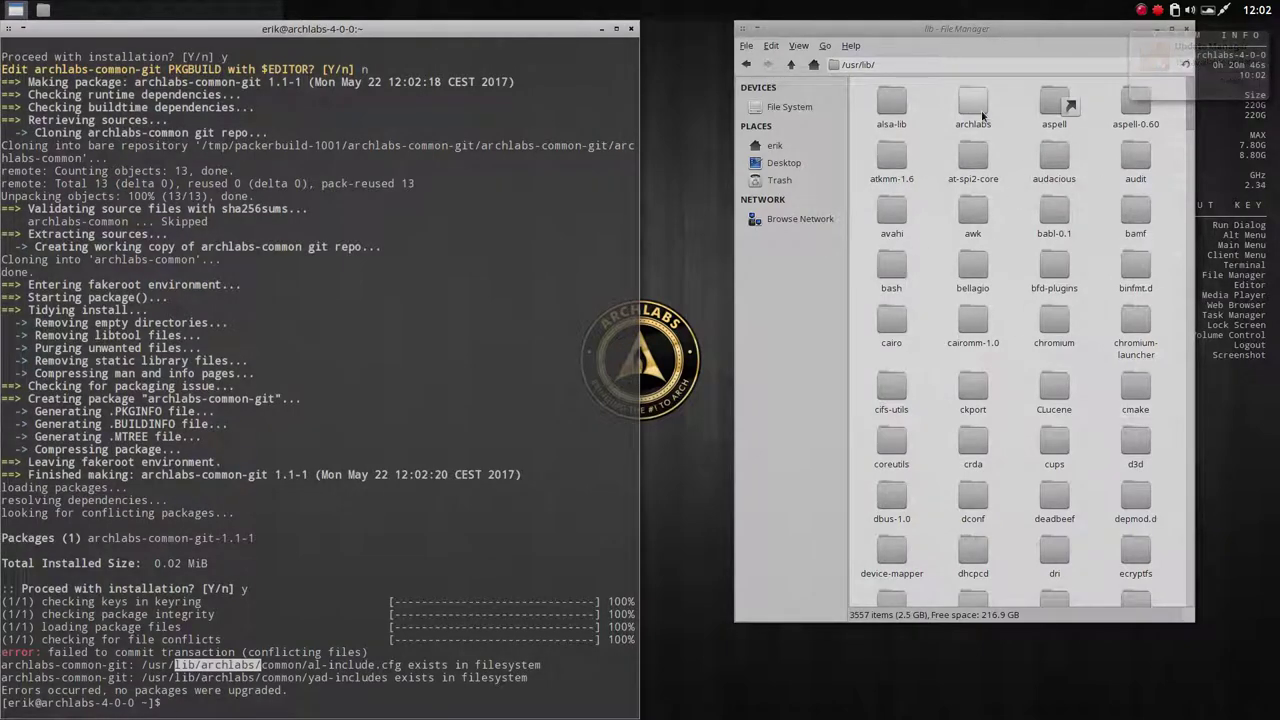
double_click(973, 105)
double_click(872, 102)
click(791, 64)
click(791, 64)
Step: Open /usr/lib as root and permanently delete the archlabs folder
right_click(936, 94)
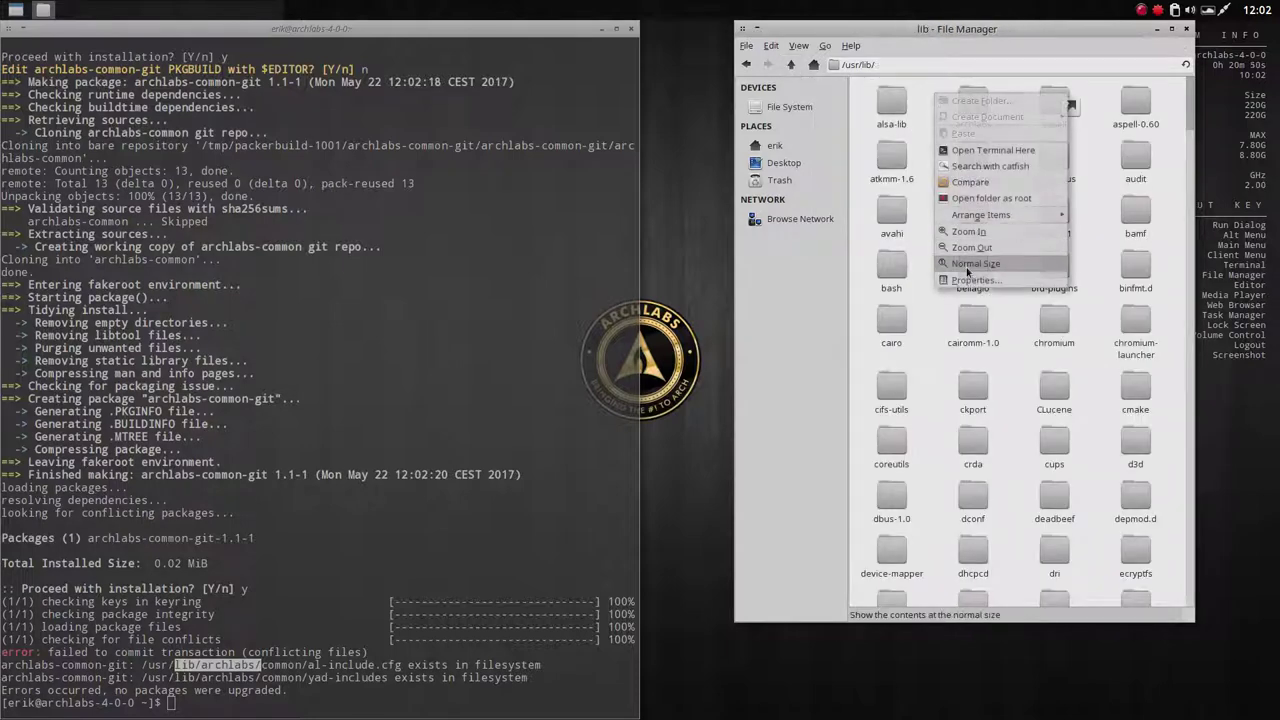
click(991, 198)
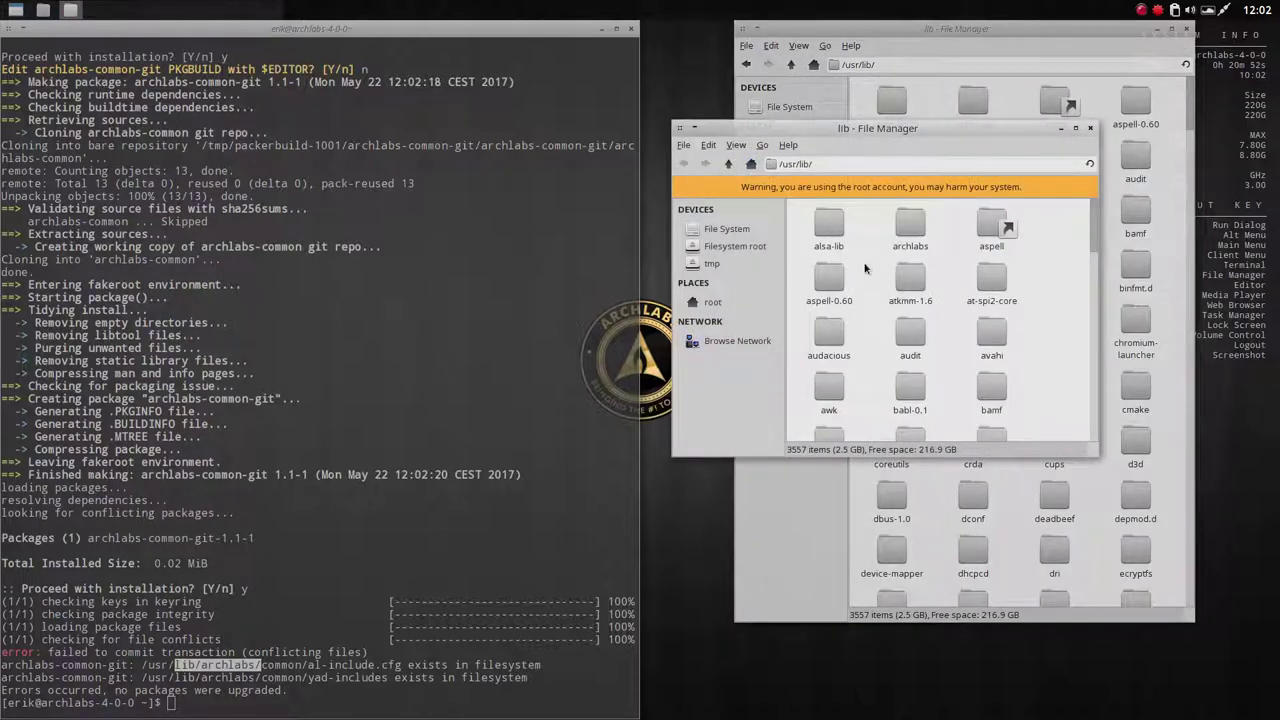
key(shift+Delete)
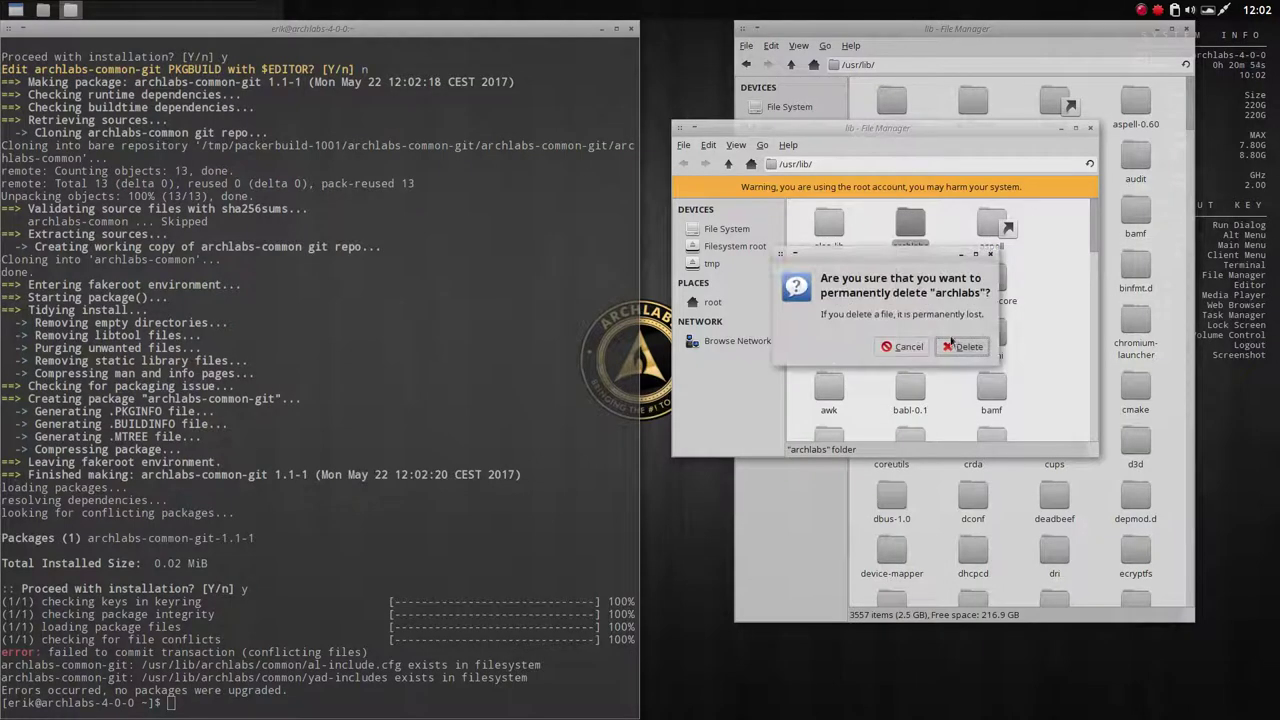
click(951, 341)
Step: Run packer archlabs again and rebuild archlabs-common-git, number 8, without editing its PKGBUILD
click(418, 523)
text(packer archlabs)
key(Return)
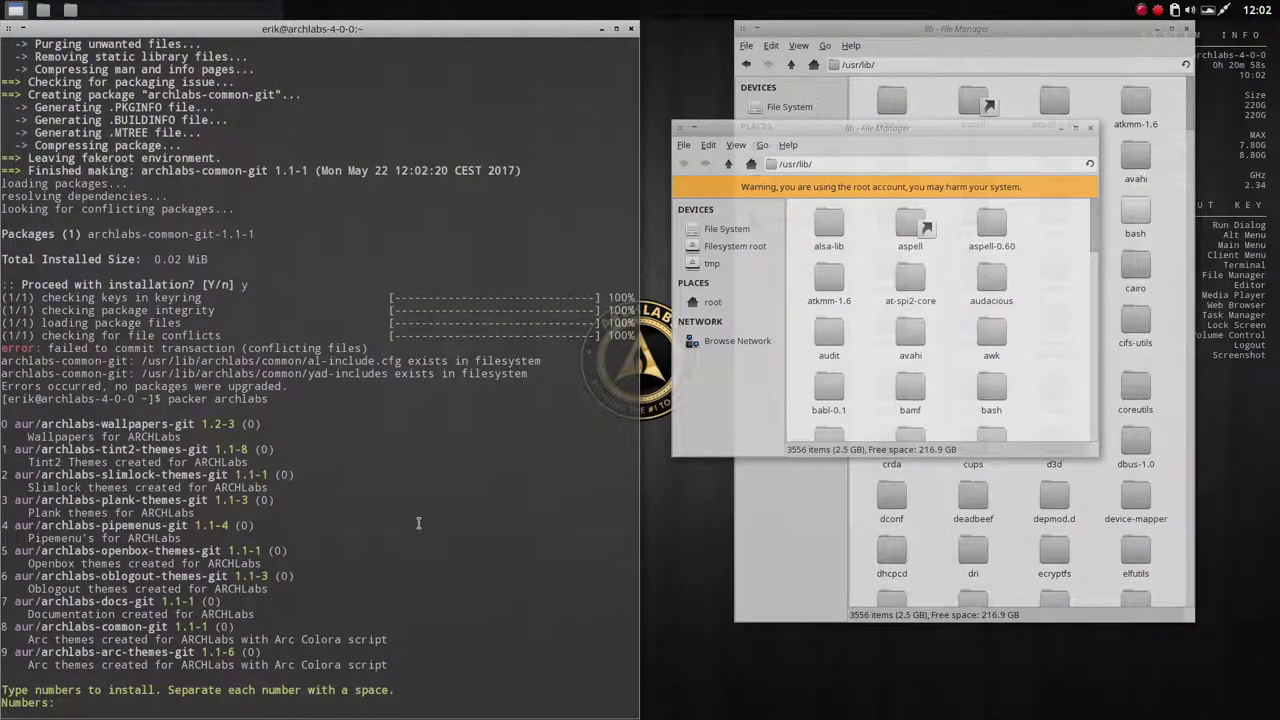
text(8)
key(Return)
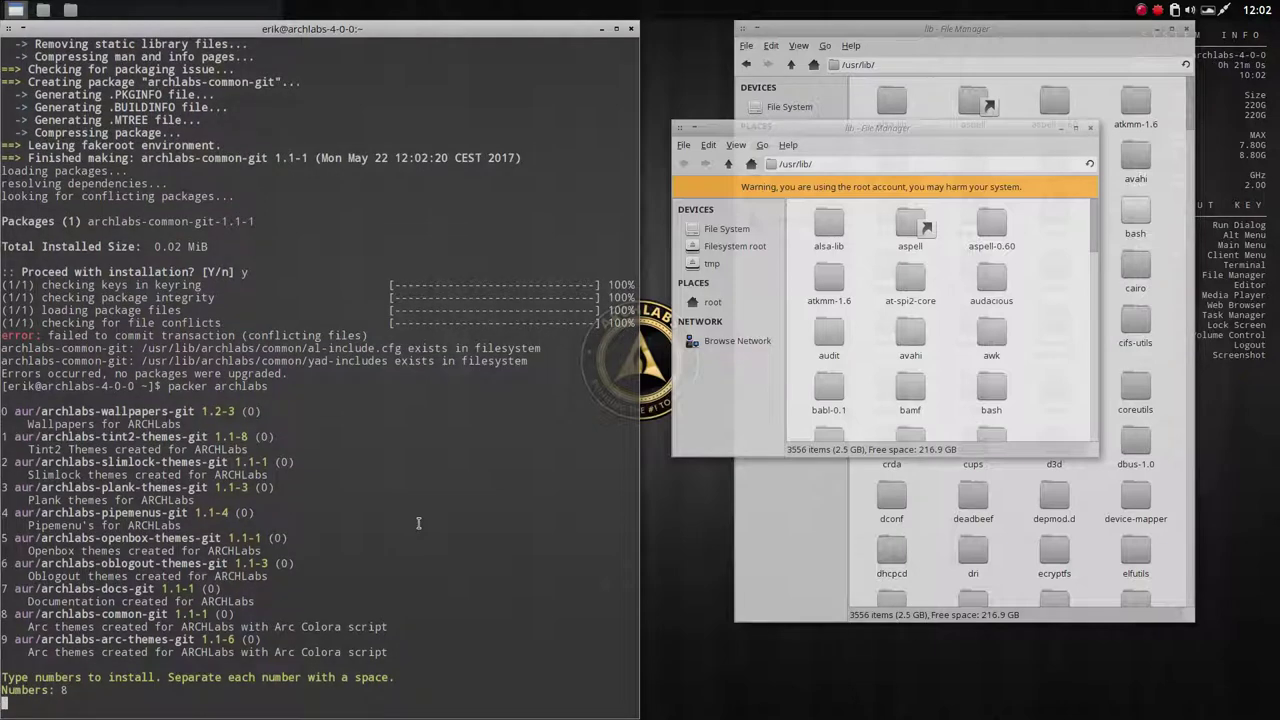
text(y)
key(Return)
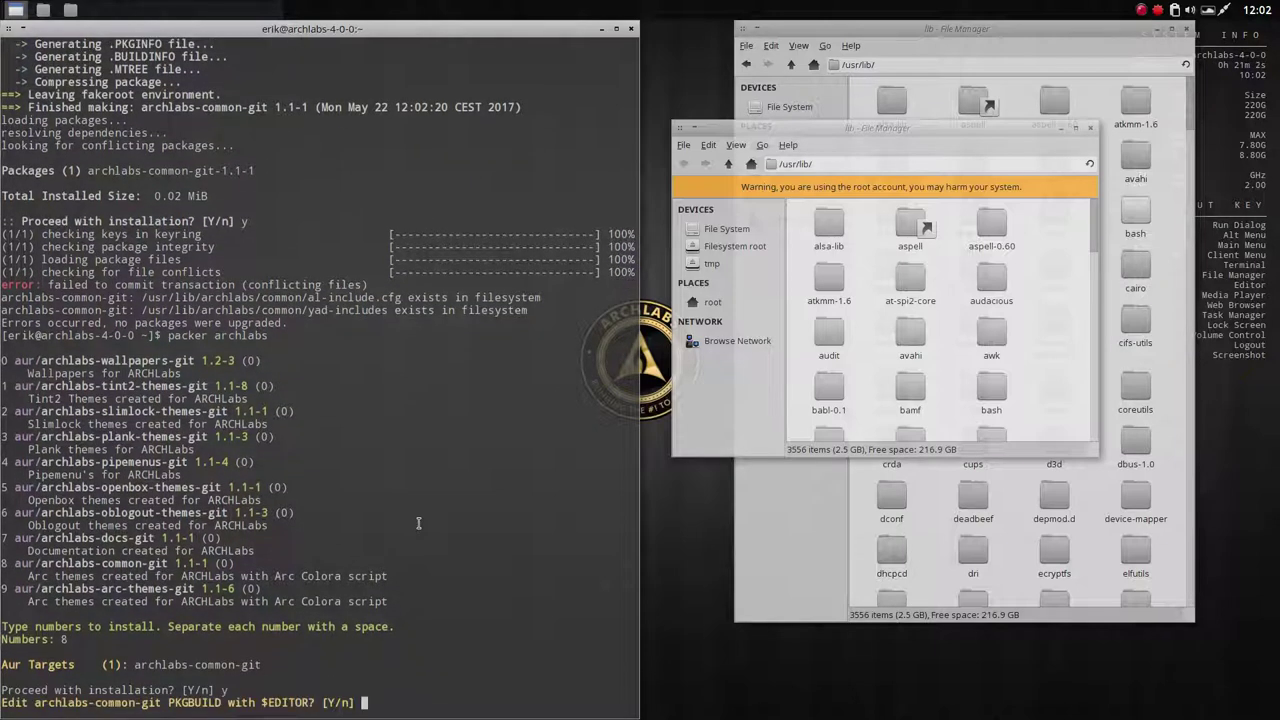
text(n)
key(Return)
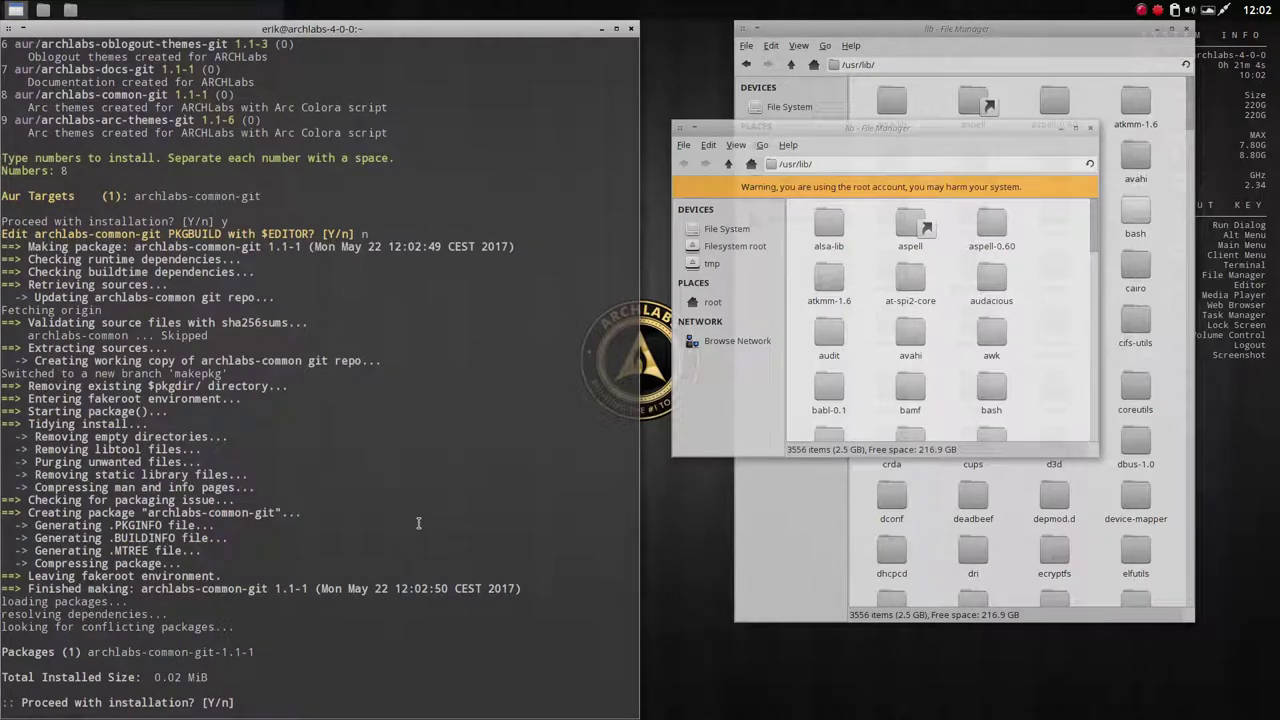
Step: Confirm the archlabs-common-git installation, check for the archlabs folder in /usr/lib and close the root file manager
text(y)
key(Return)
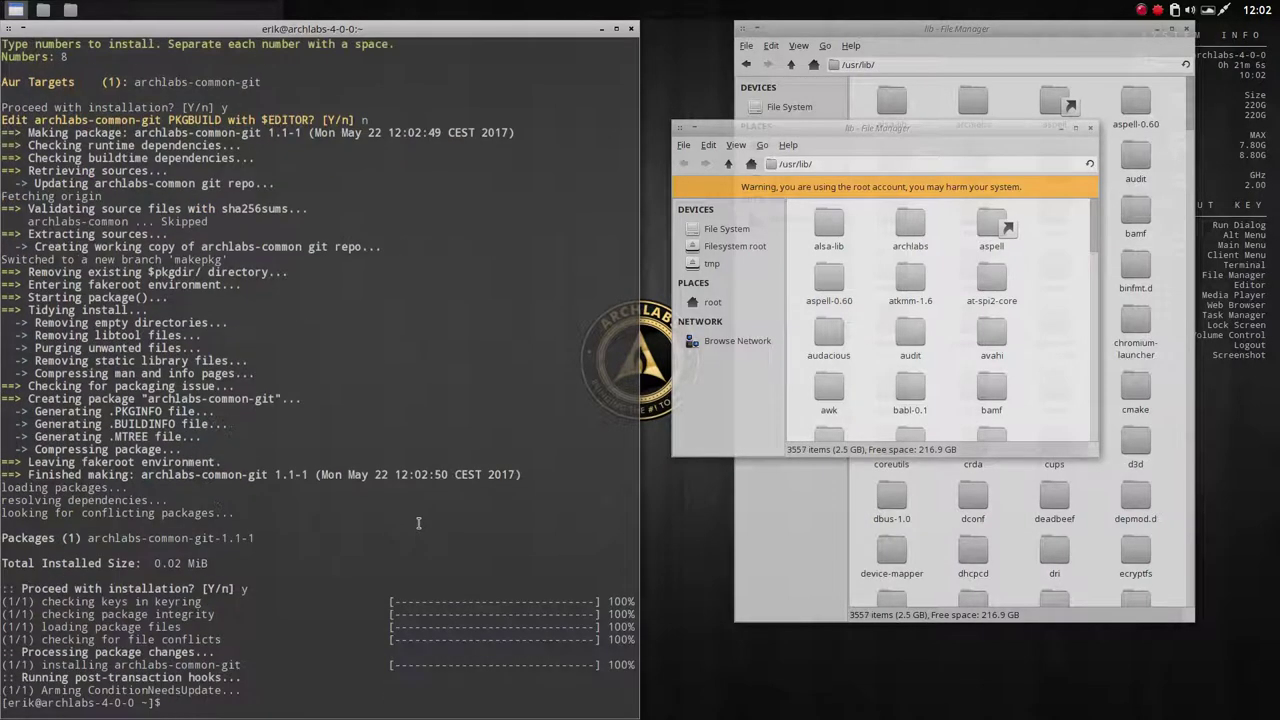
click(910, 225)
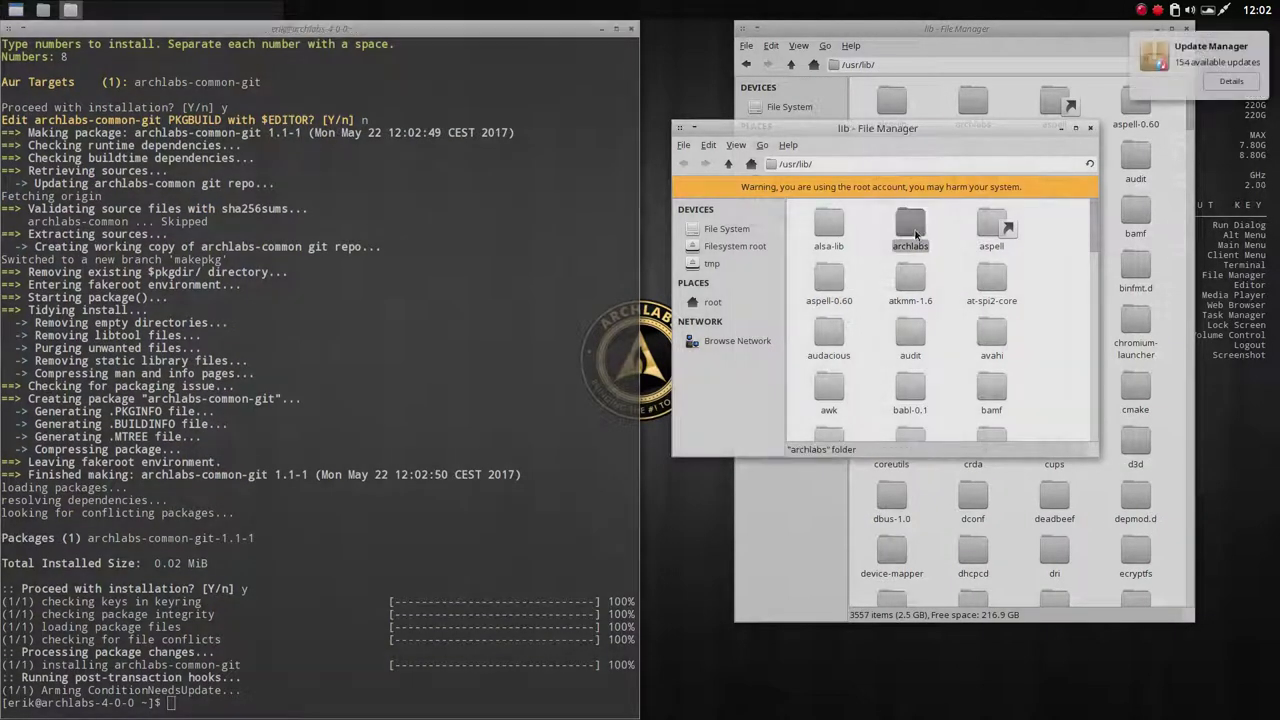
click(1094, 129)
Step: List the archlabs packages with packer and build archlabs-arc-themes-git, number 9, without editing its PKGBUILD
text(packer archlabs)
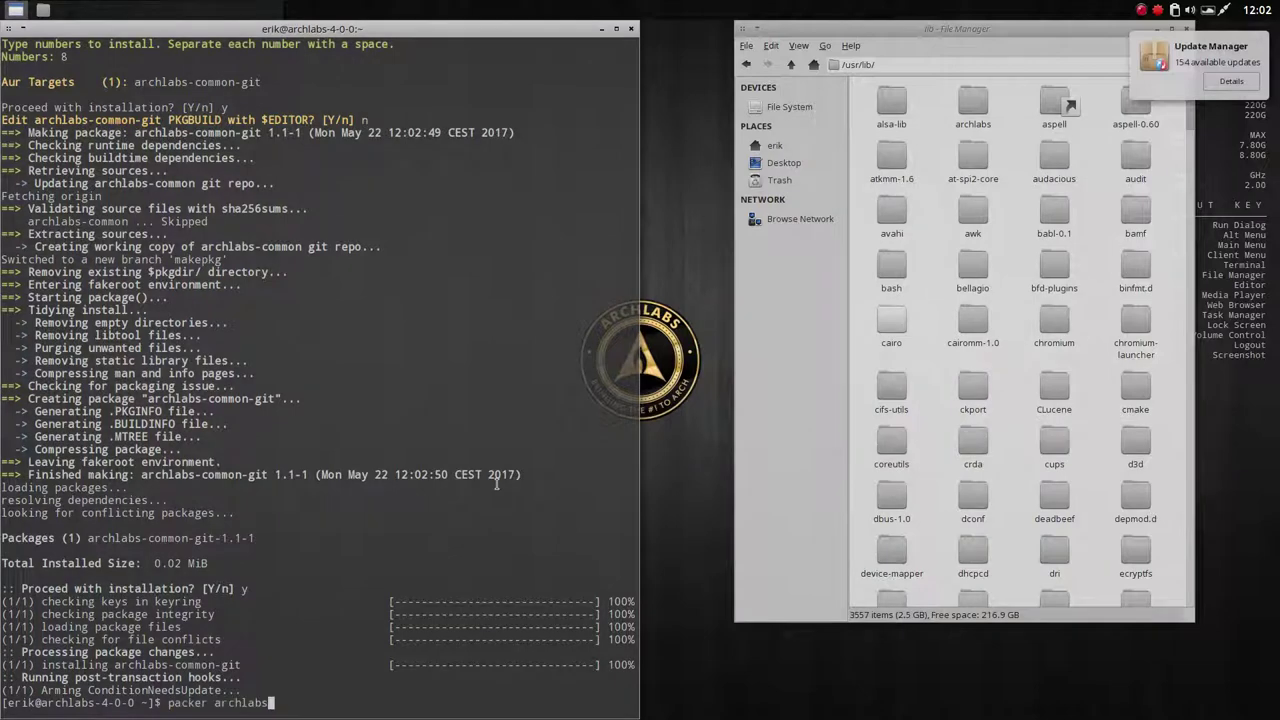
key(Return)
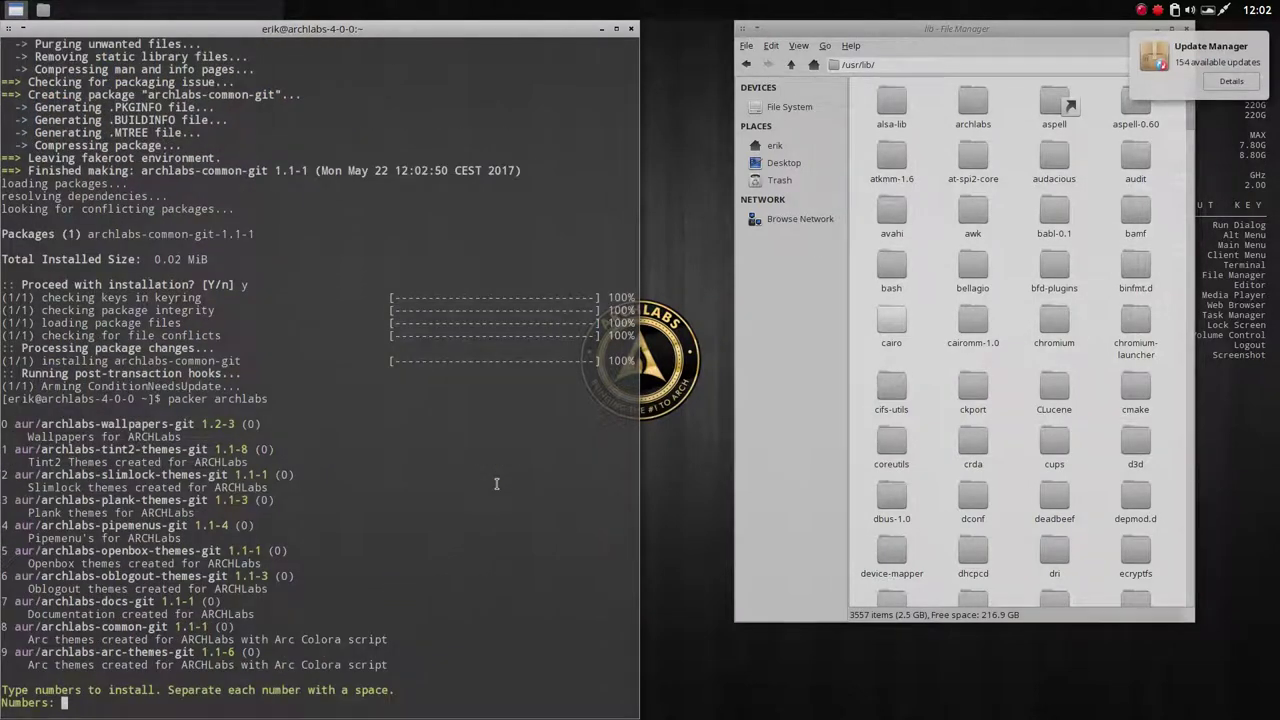
text(9)
key(Return)
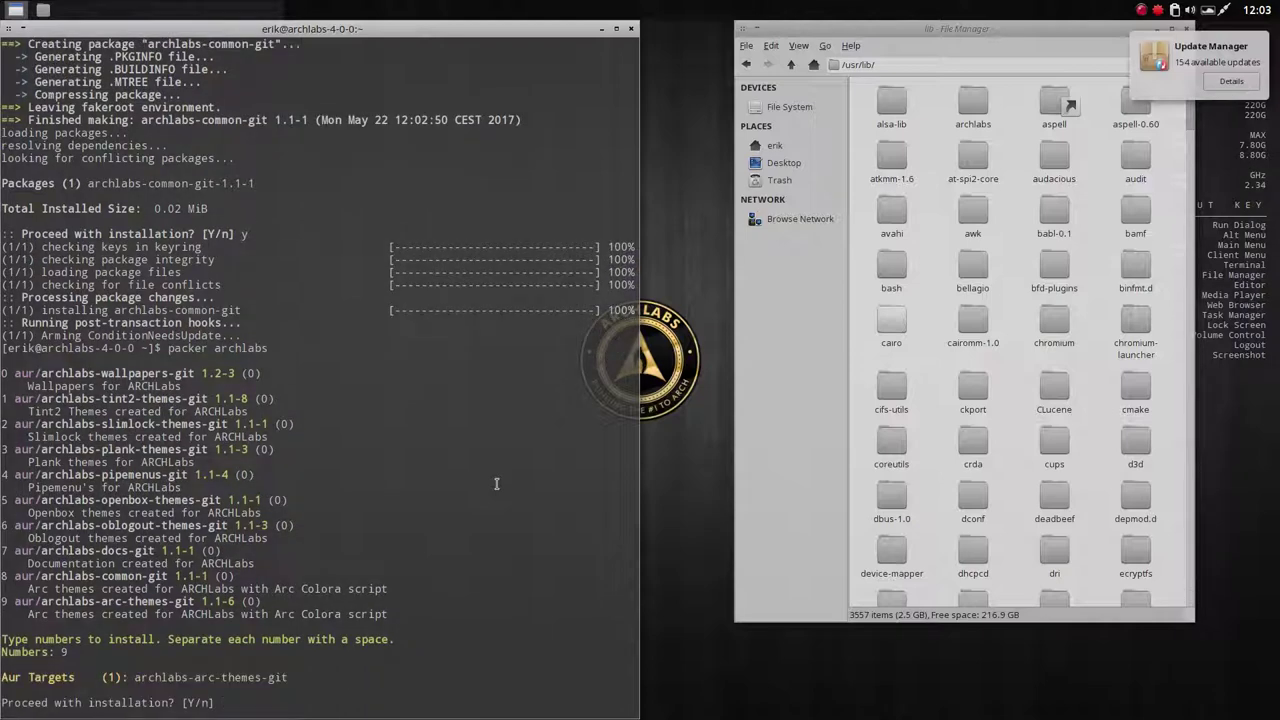
text(y)
key(Return)
text(n)
key(Return)
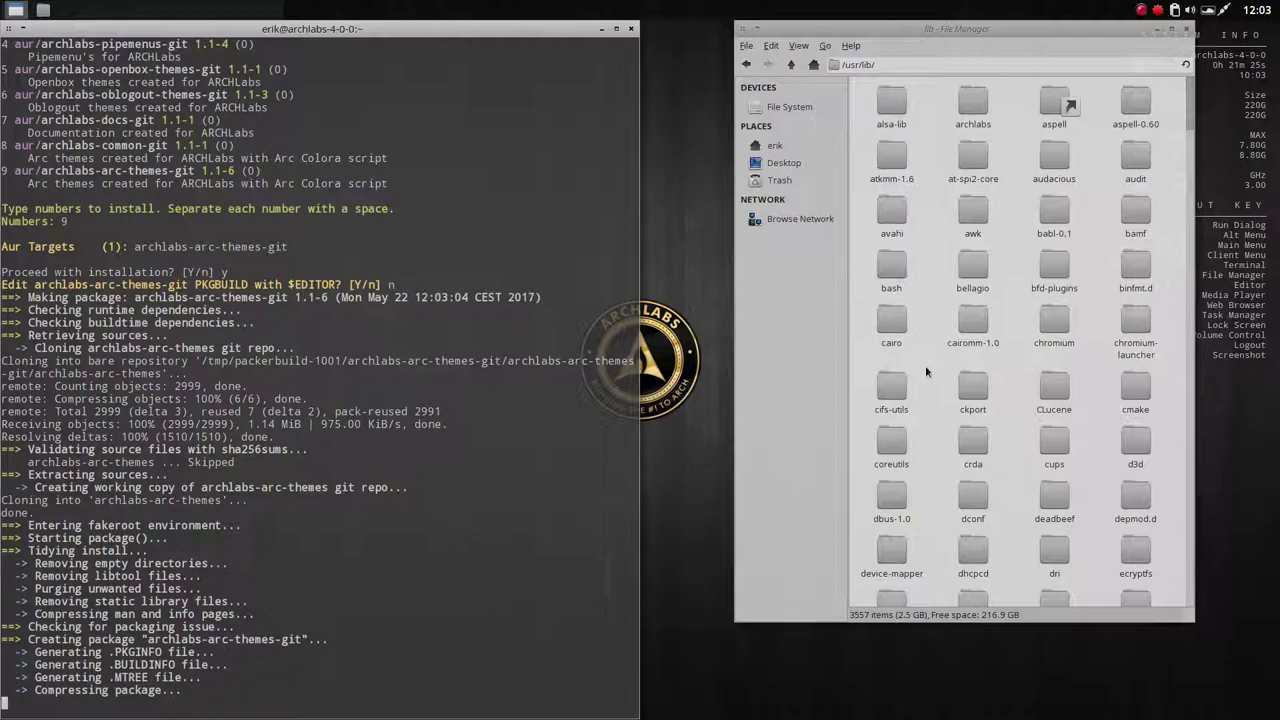
Step: Go to /usr/share/themes in the file manager, enlarge the window and look through the Arc theme folders
click(912, 305)
text(theme)
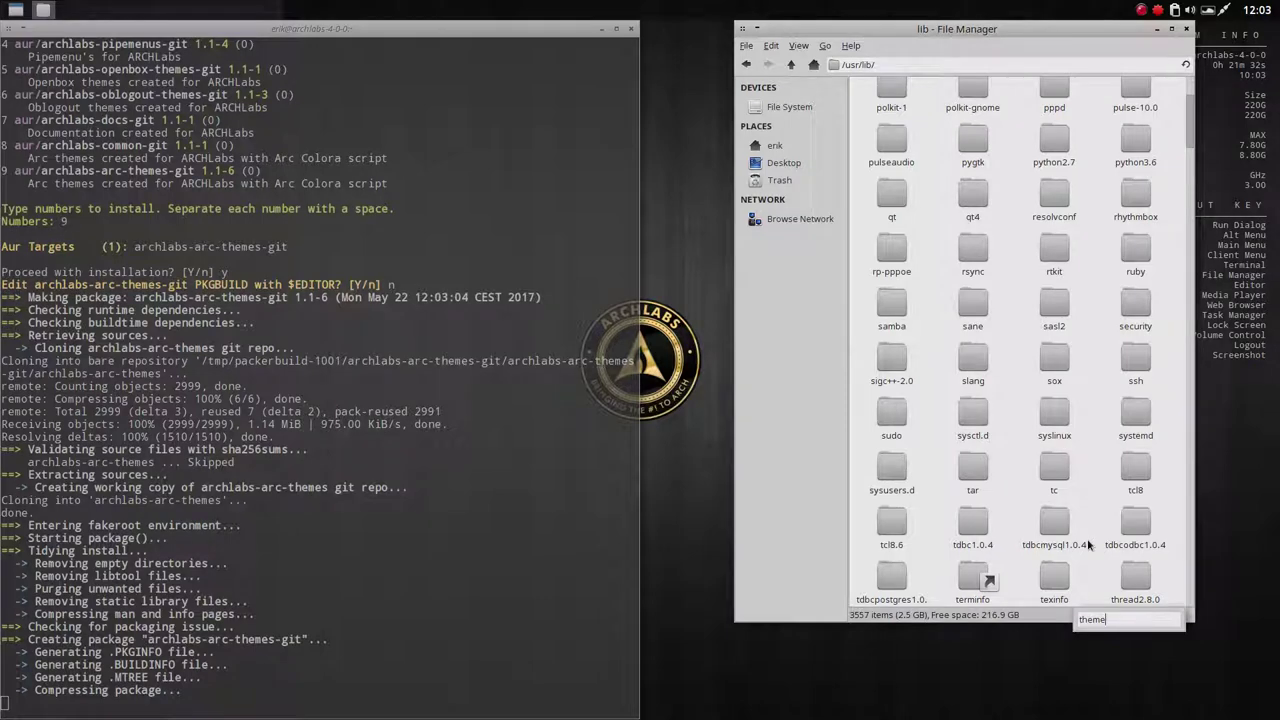
click(790, 64)
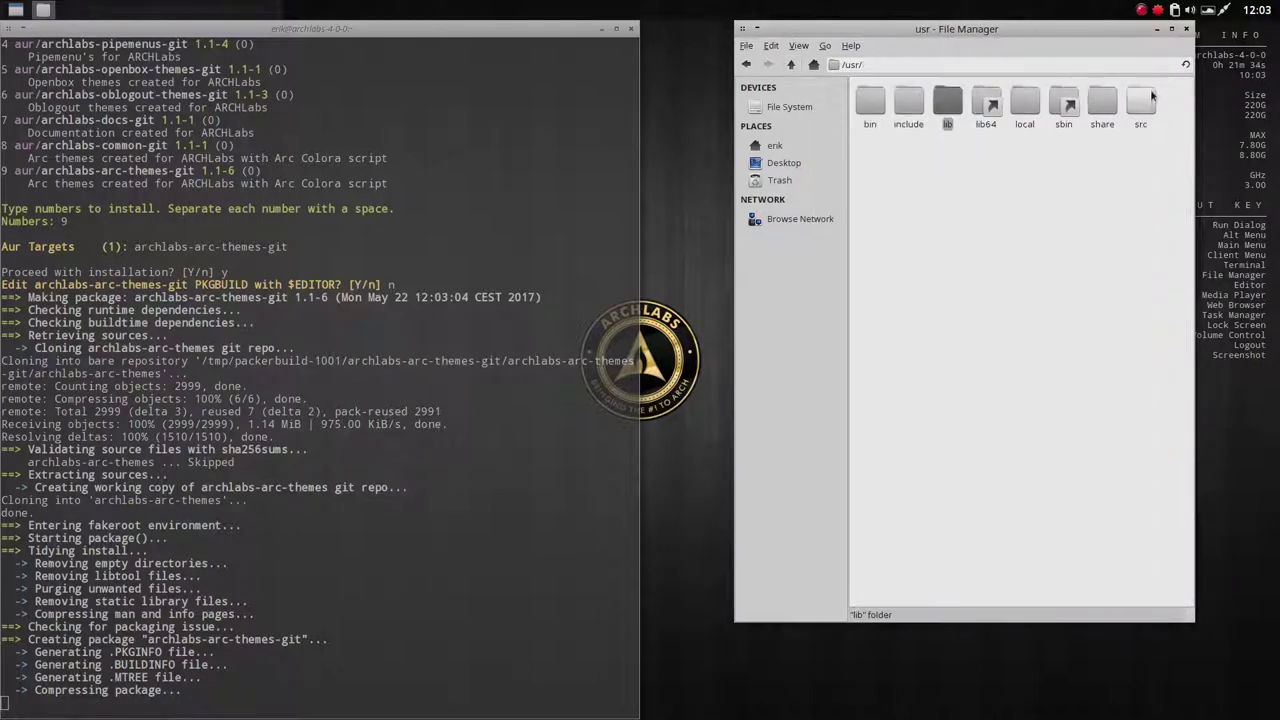
double_click(1102, 100)
text(them)
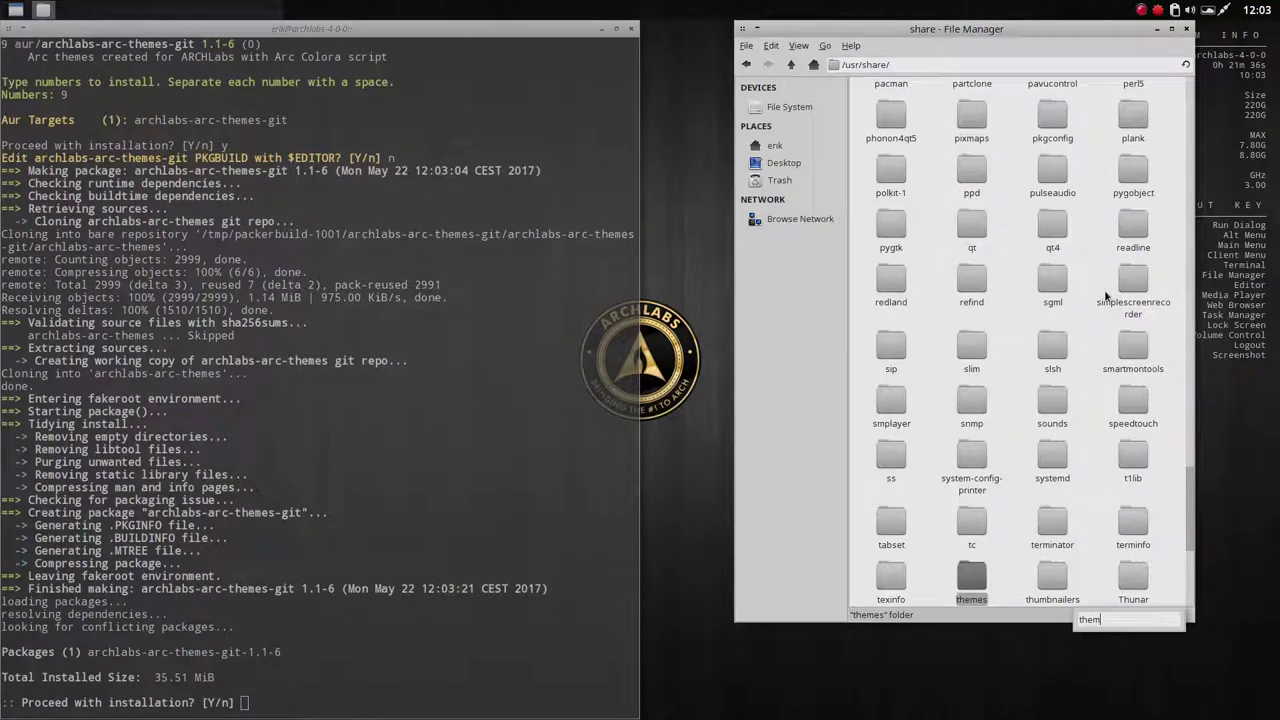
double_click(986, 576)
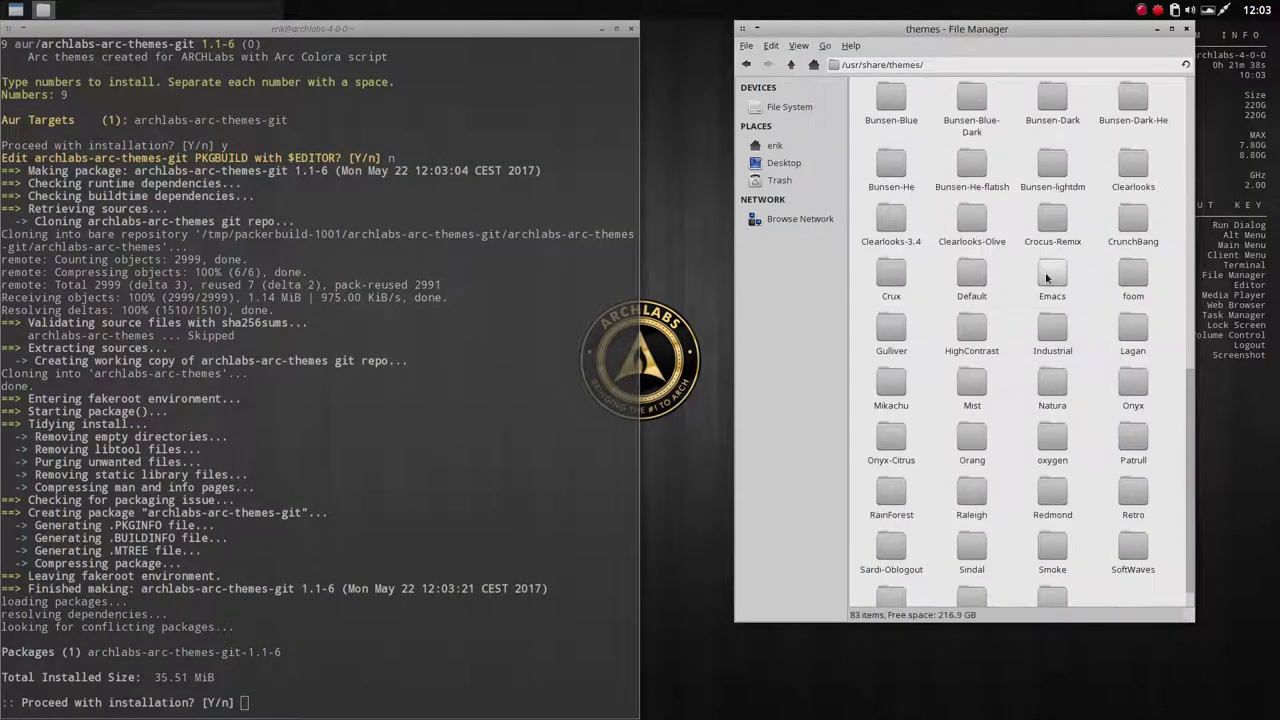
double_click(1119, 36)
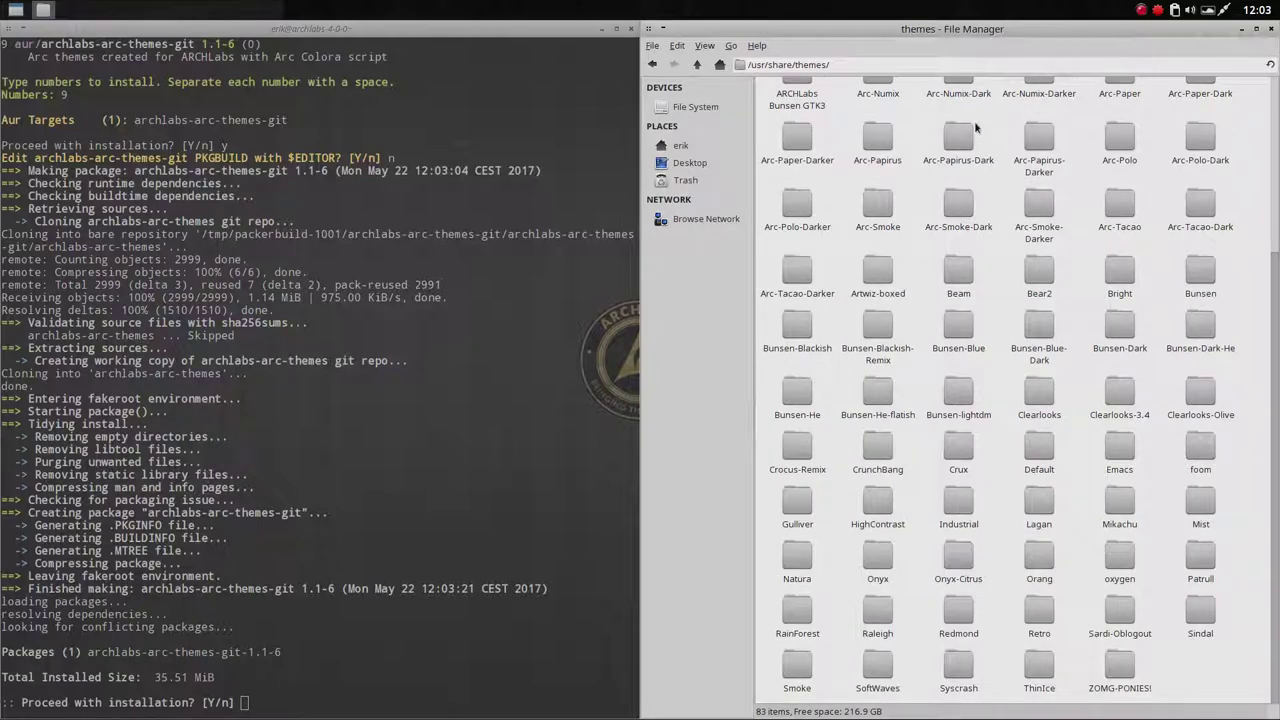
scroll(1017, 135, up, 3)
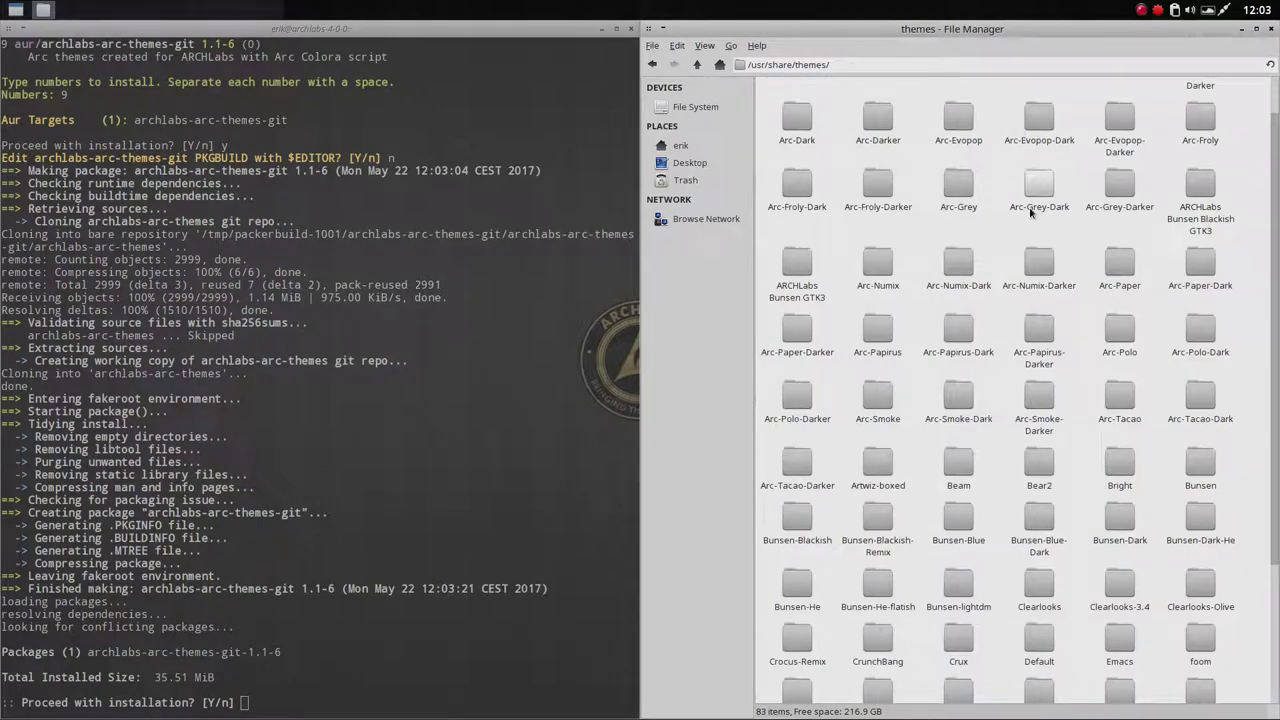
Step: Try to install the built archlabs-arc-themes-git package, look over the conflicting theme files and dismiss the update notification
click(424, 651)
text(y)
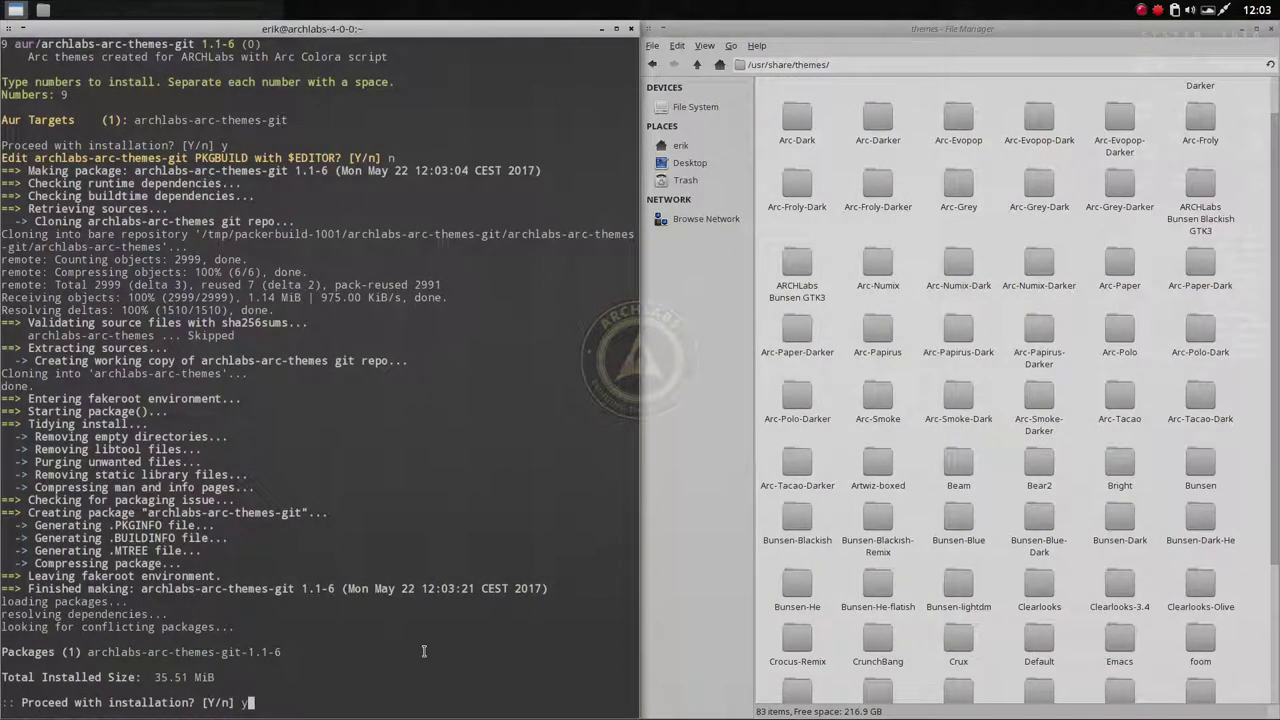
key(Return)
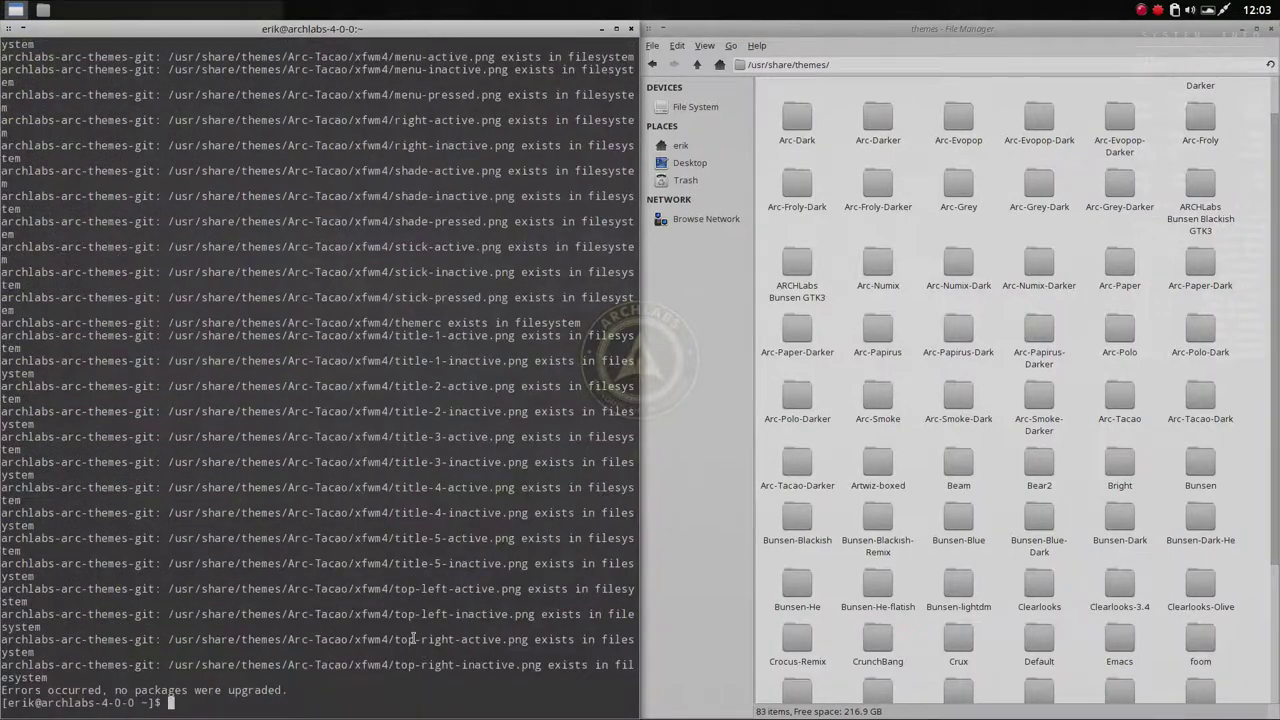
key(Up)
key(Return)
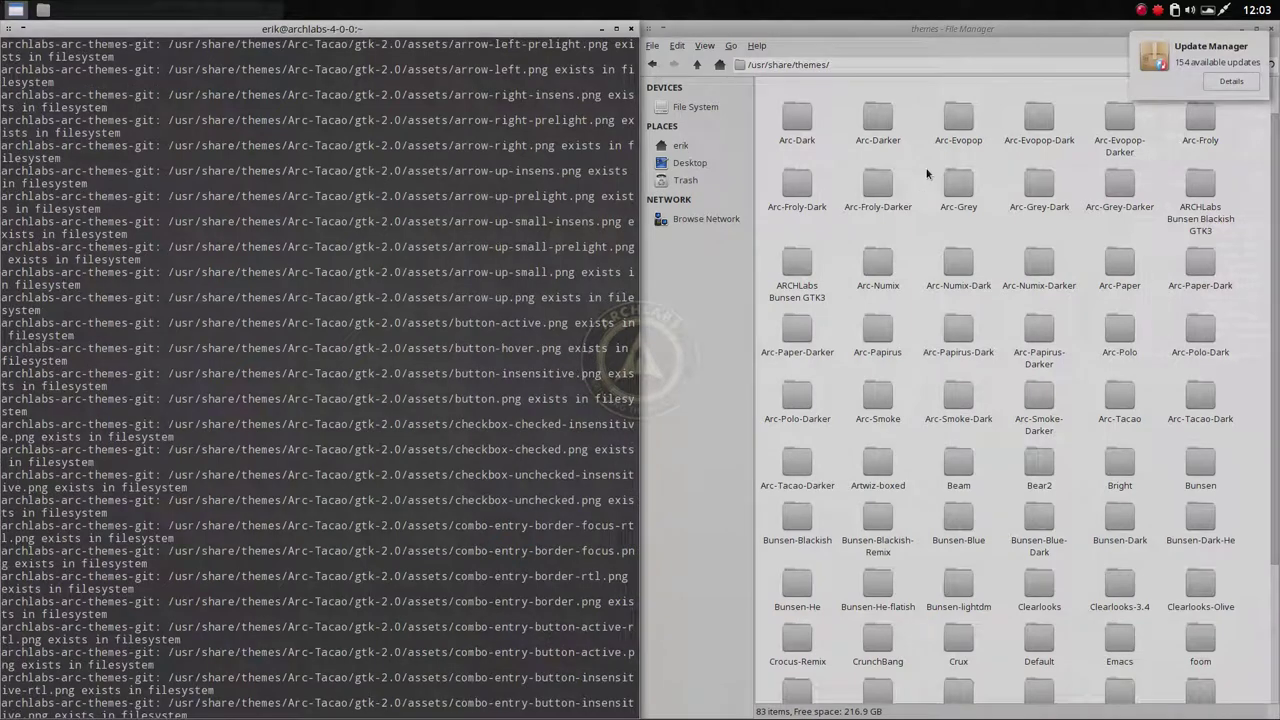
scroll(797, 121, up, 1)
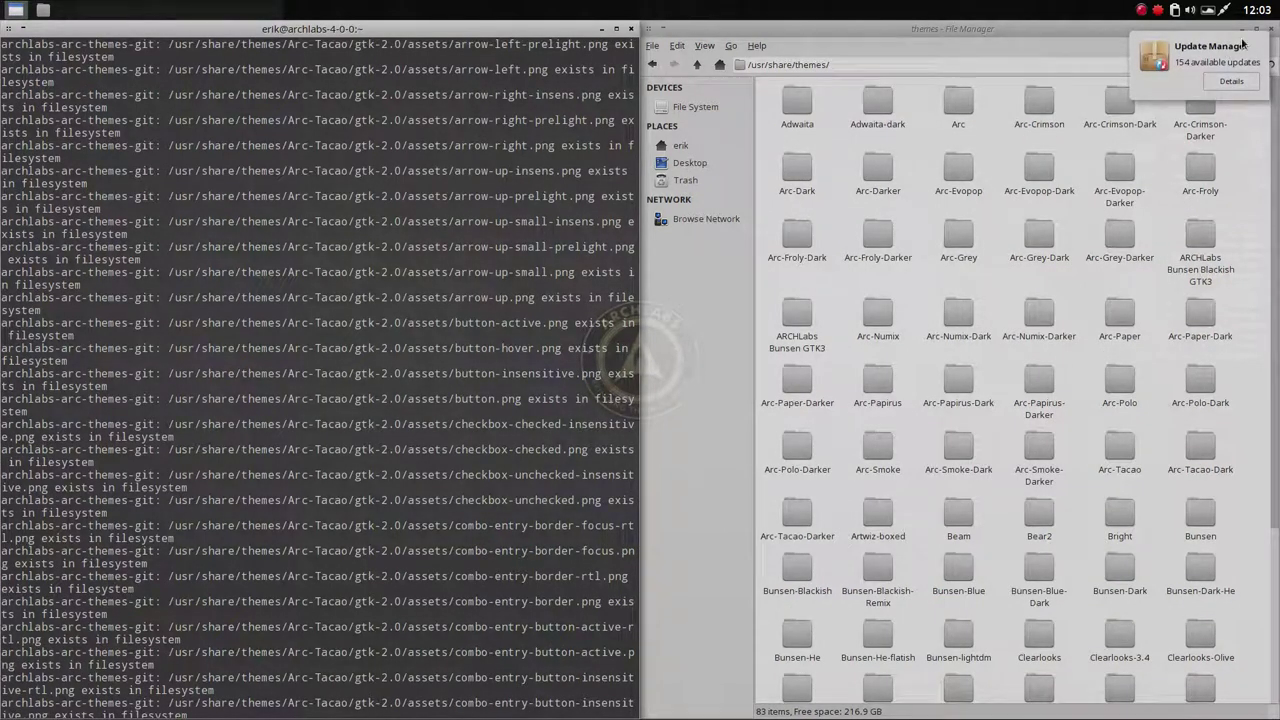
click(1240, 46)
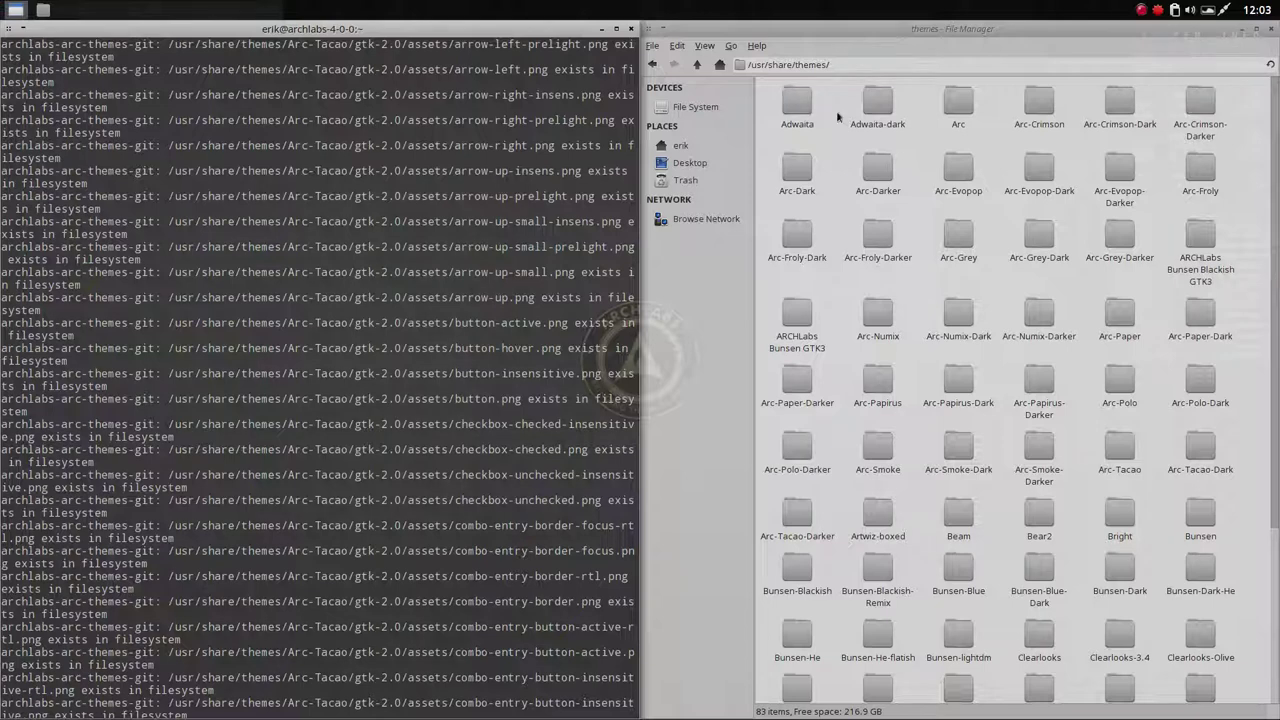
click(960, 100)
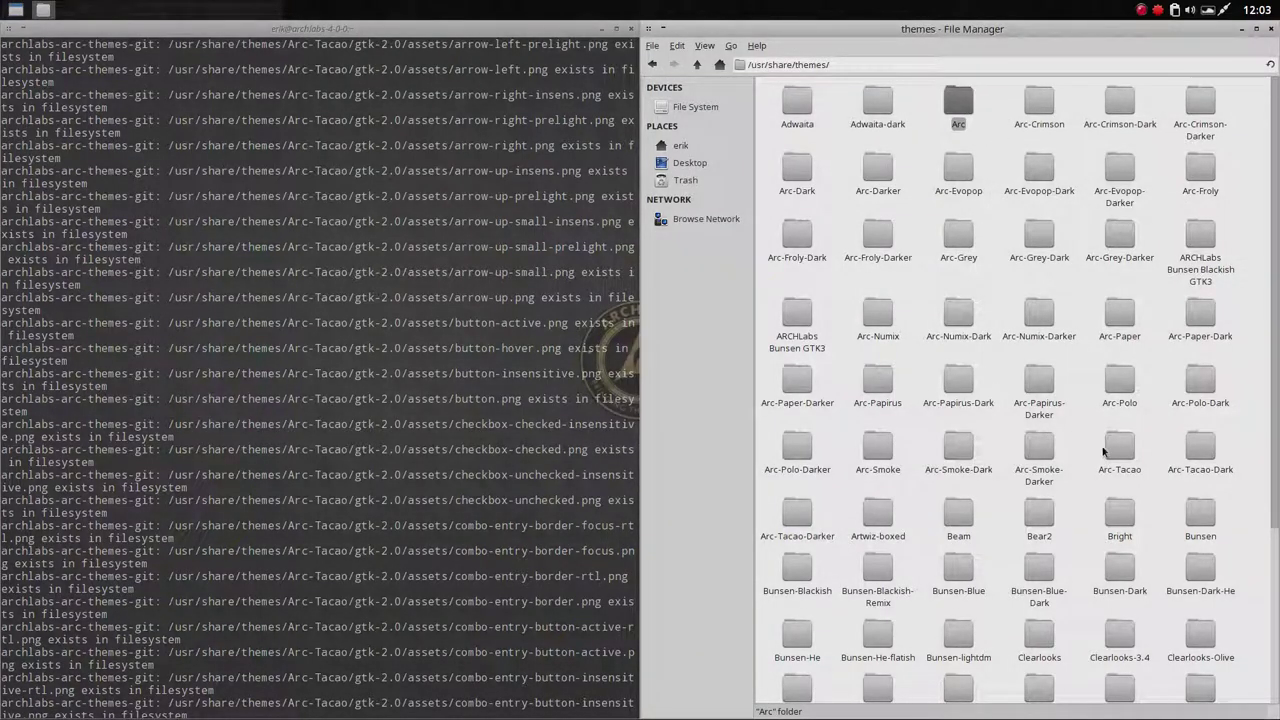
shift+click(808, 530)
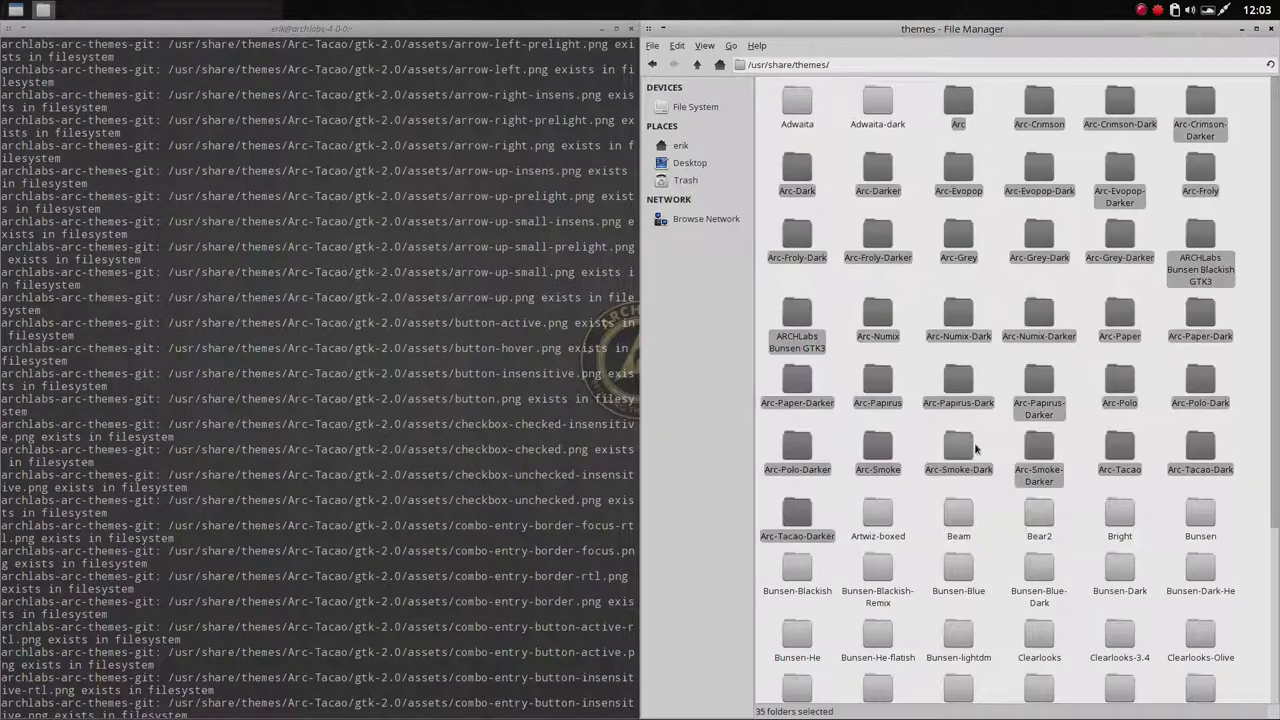
ctrl+click(958, 105)
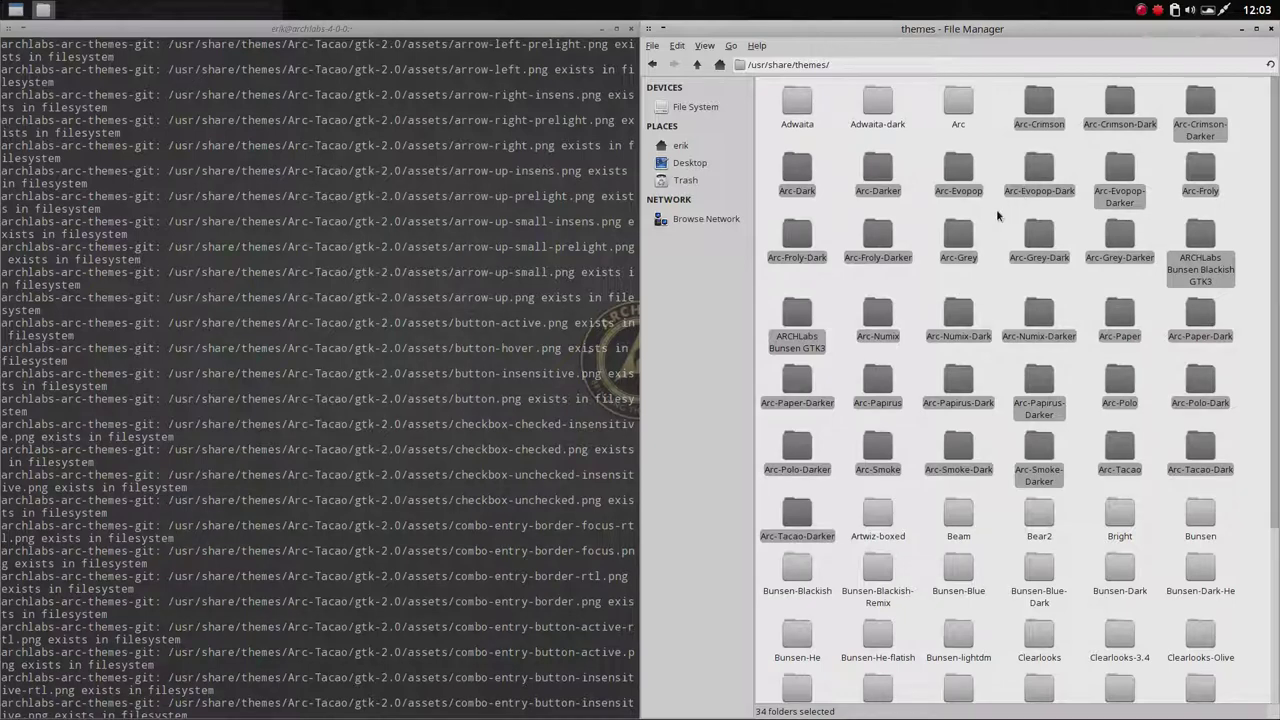
ctrl+click(797, 172)
ctrl+click(880, 172)
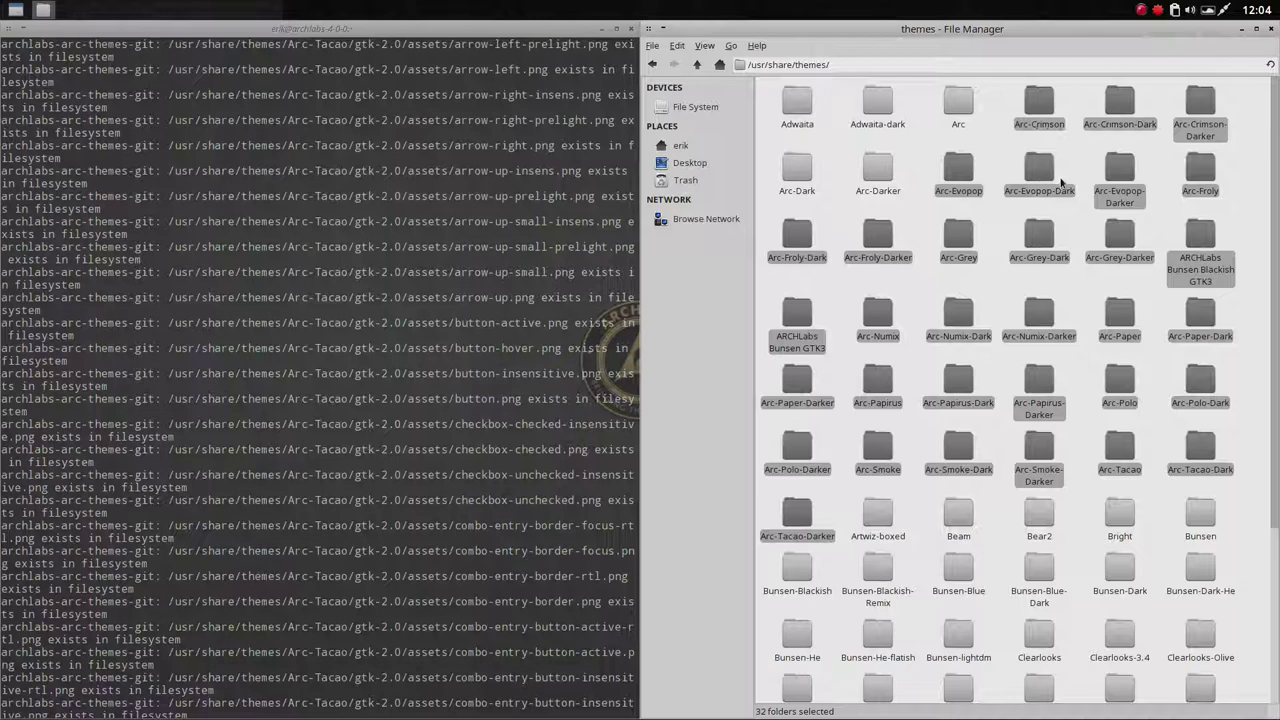
ctrl+click(1200, 243)
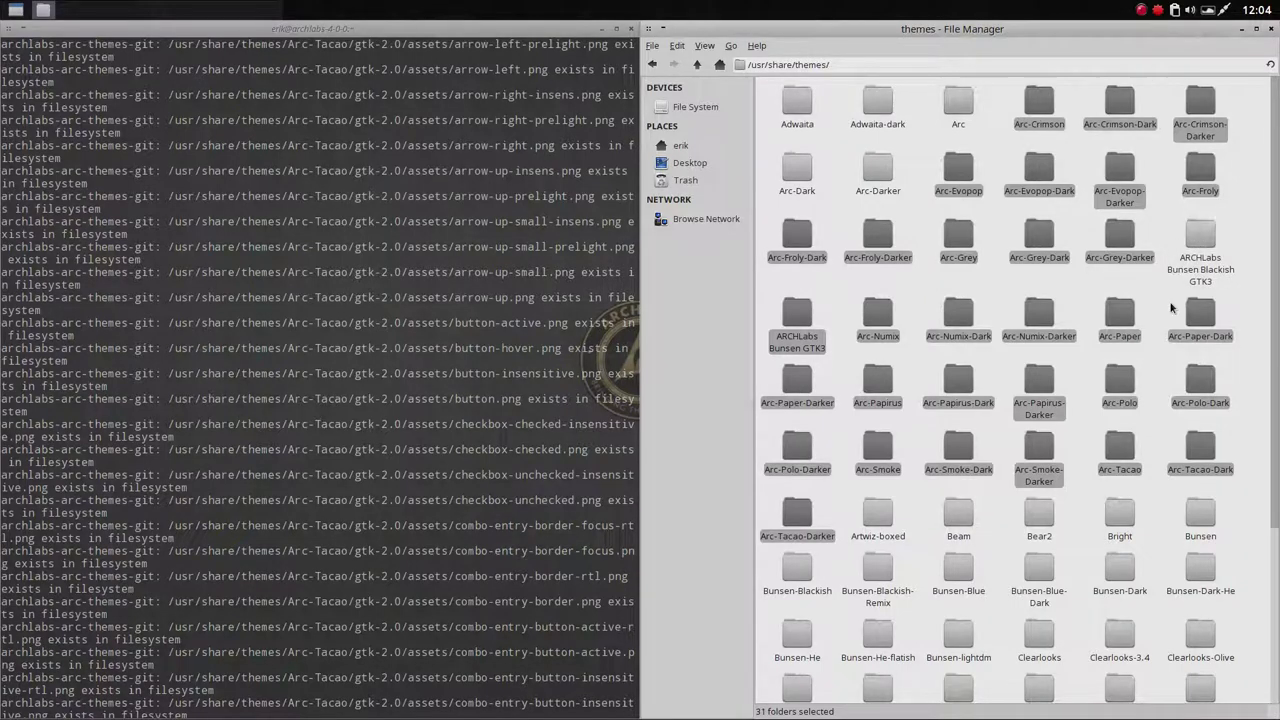
ctrl+click(801, 319)
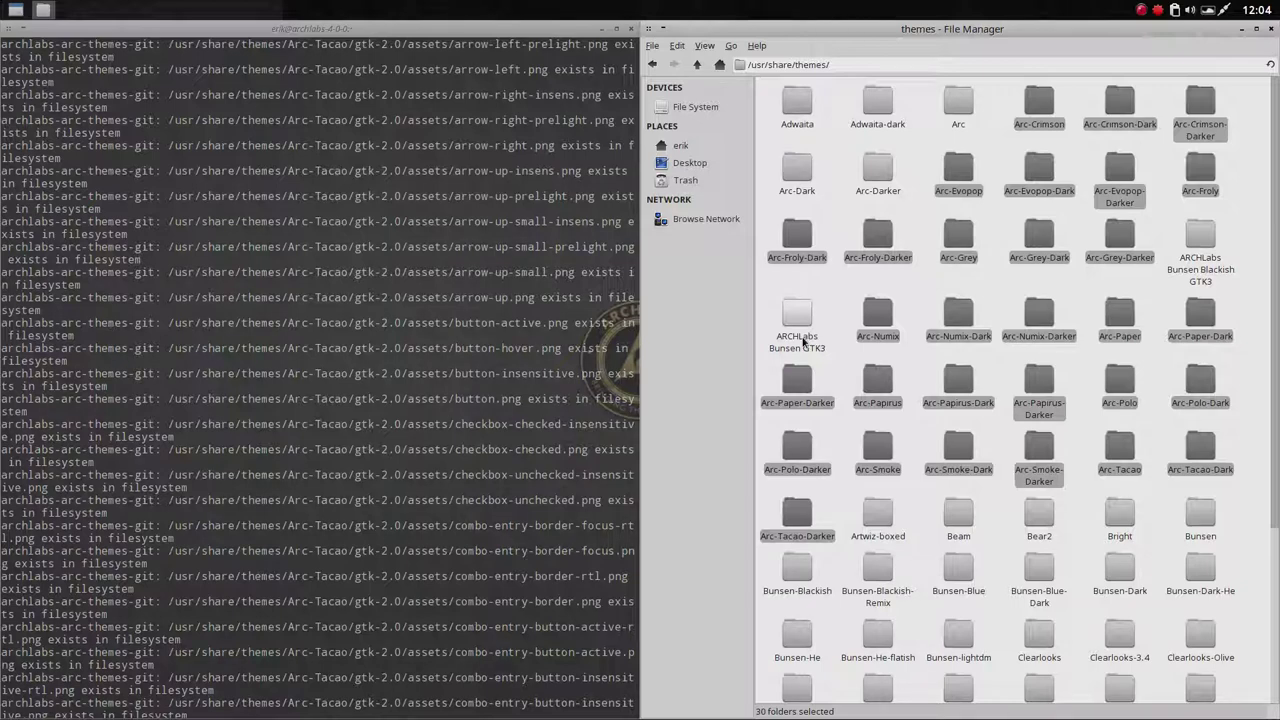
ctrl+click(958, 238)
ctrl+click(1039, 238)
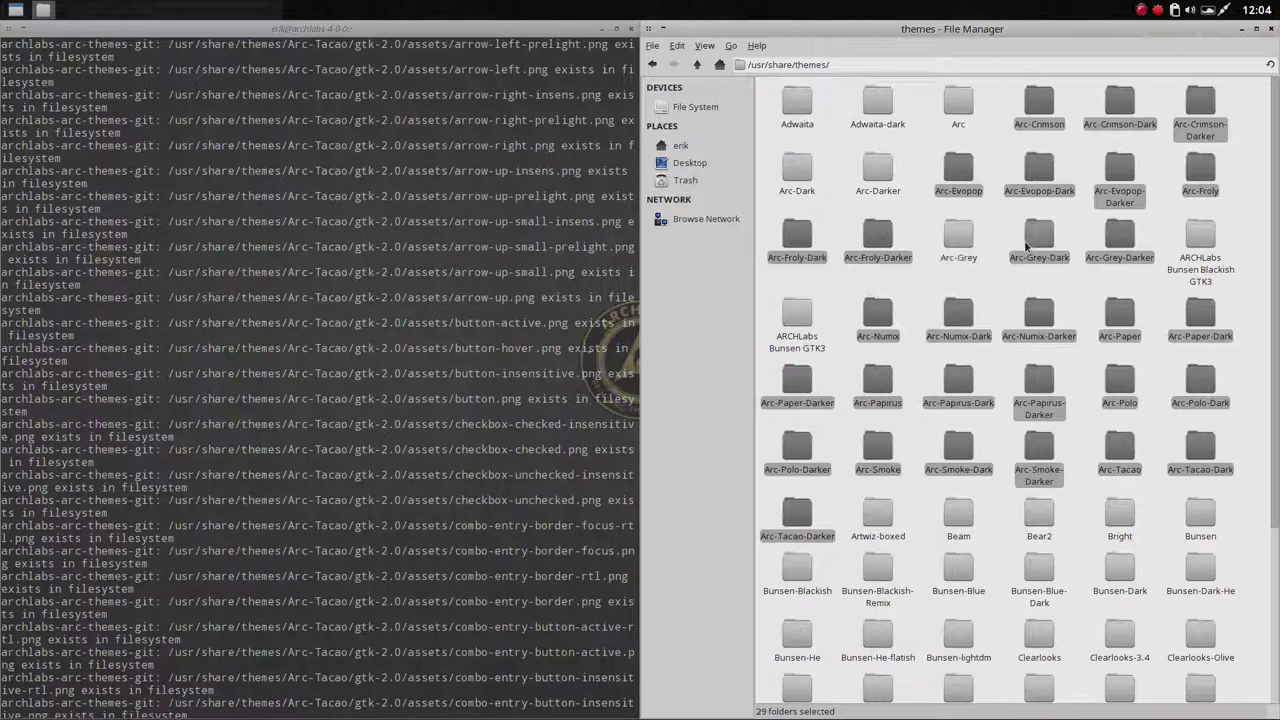
ctrl+click(1116, 240)
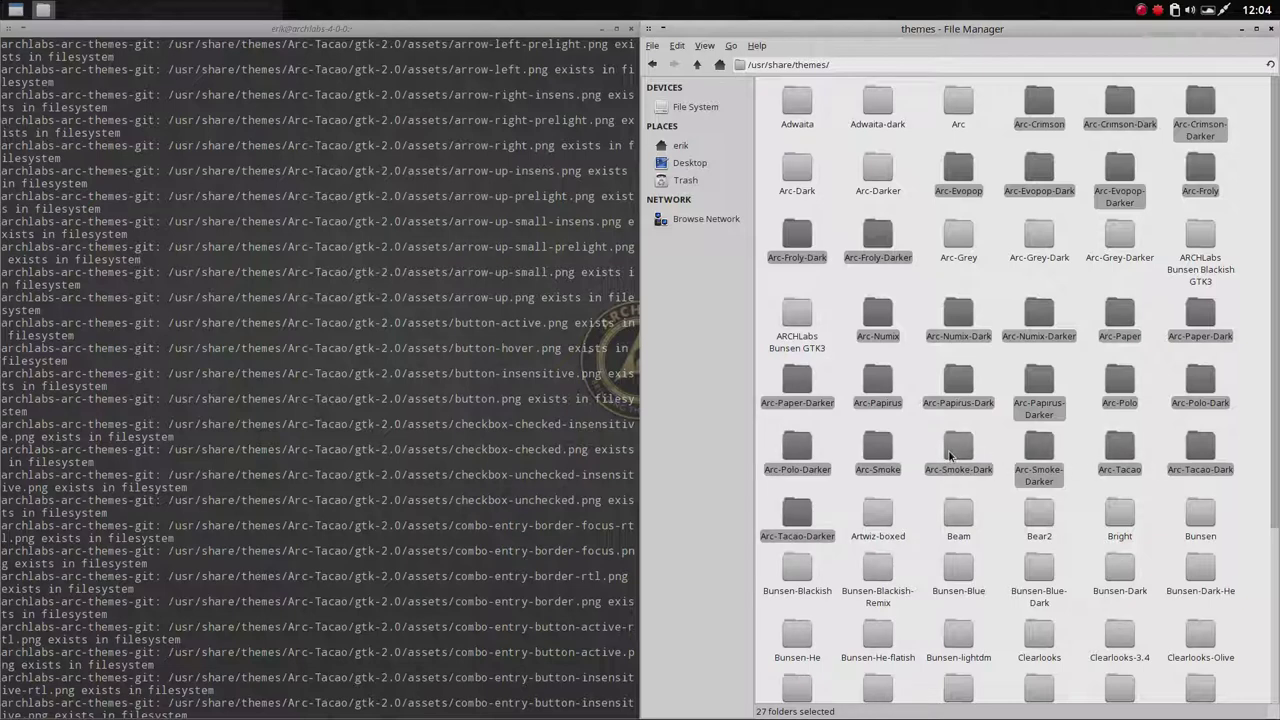
Step: Open the /usr/share/themes folder as root and maximize the new file manager window
right_click(929, 280)
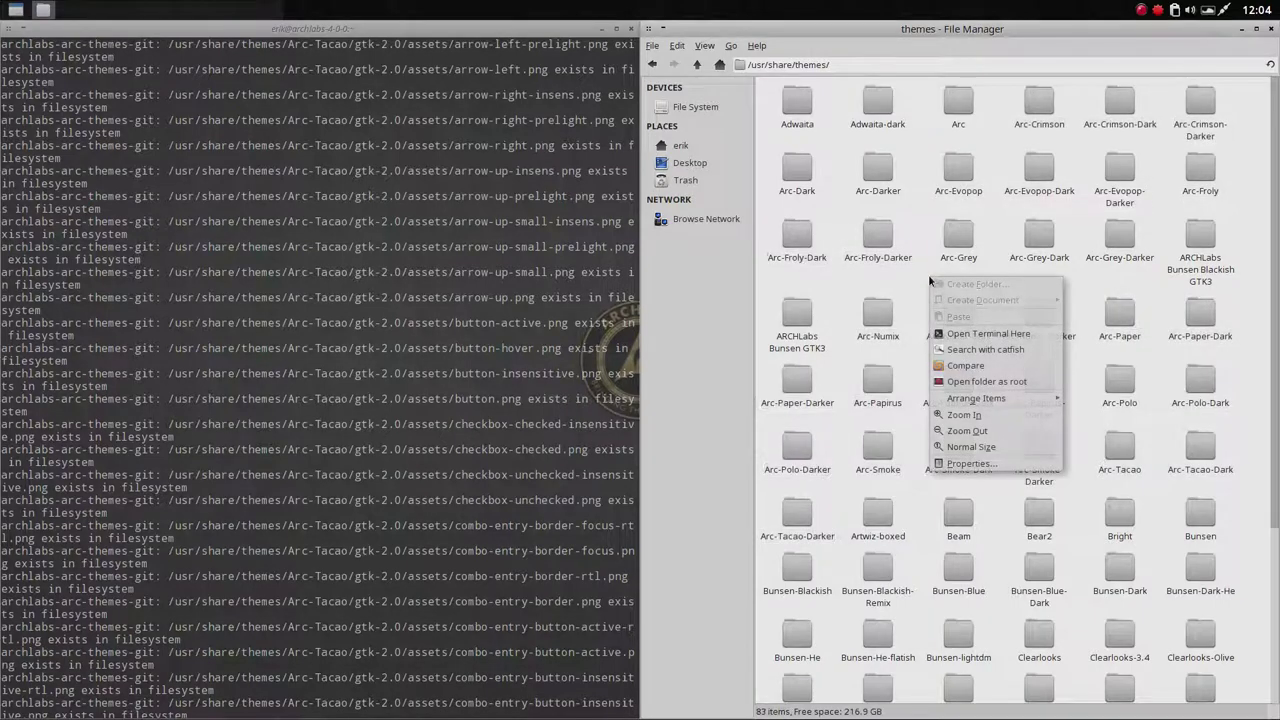
click(1009, 384)
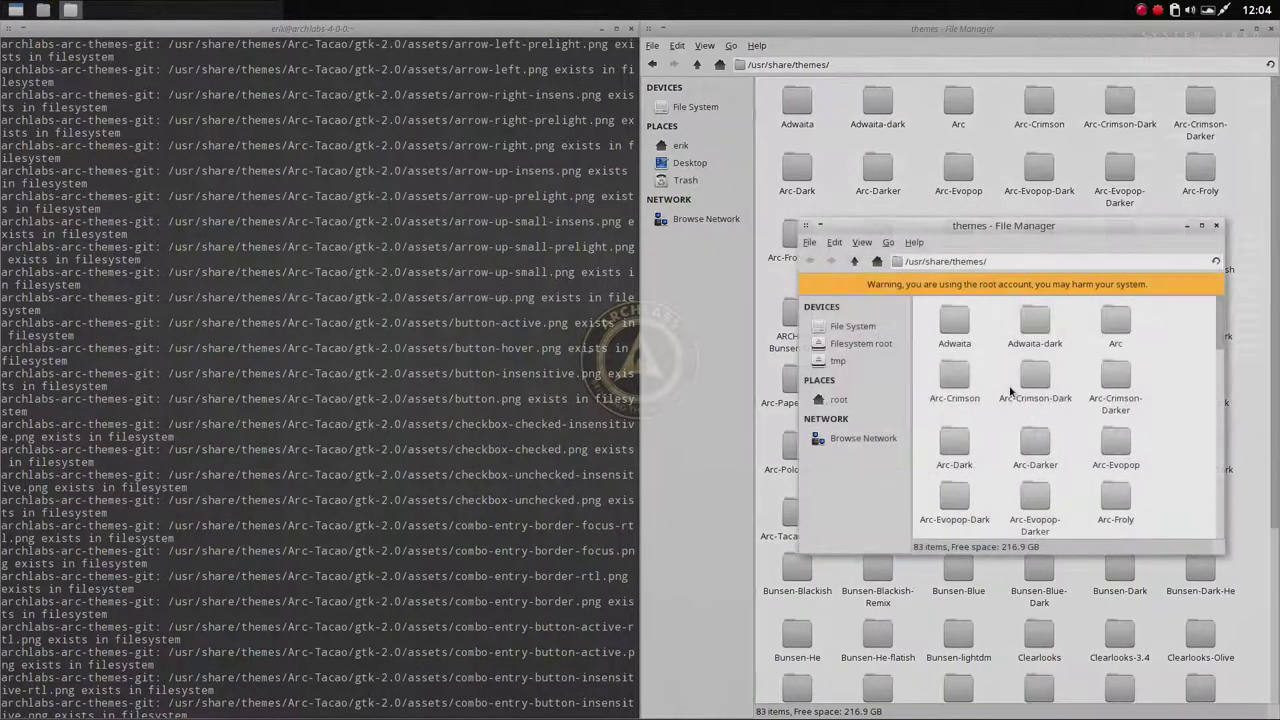
double_click(1049, 232)
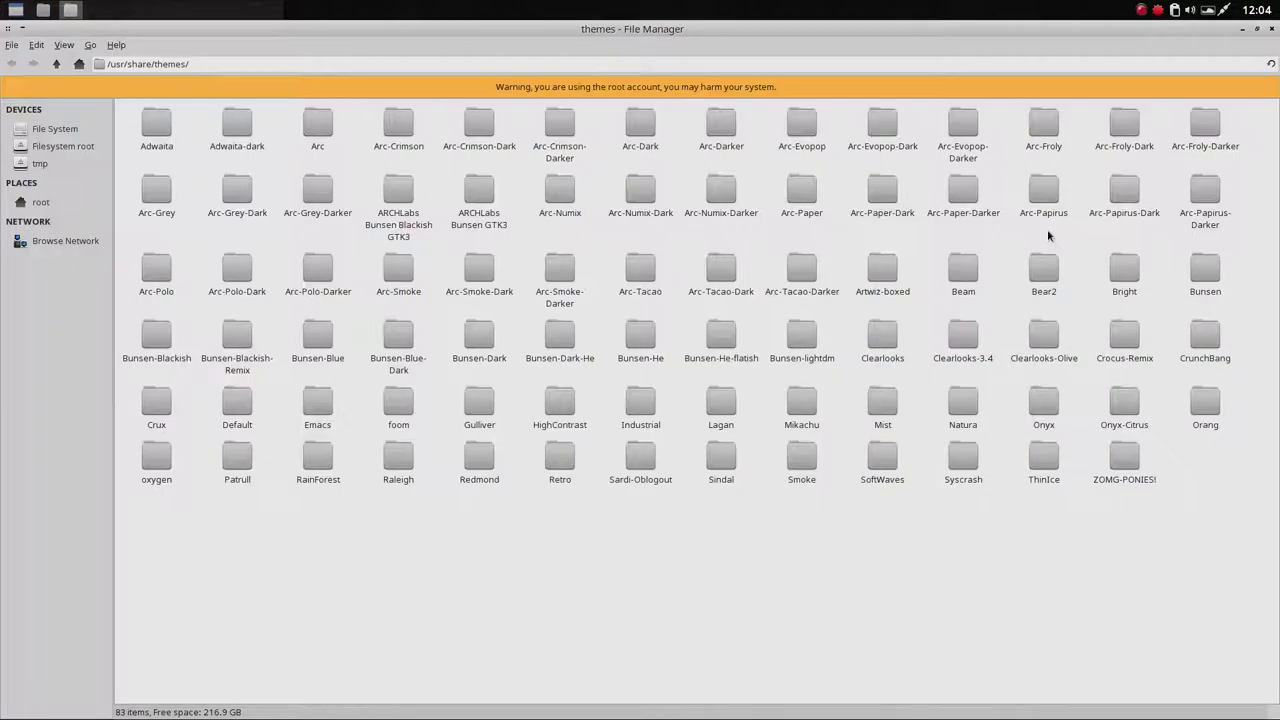
Step: Permanently delete folders Arc-Crimson through Arc-Tacao-Darker except Arc-Dark, Arc-Darker, the Arc-Grey variants and both ARCHLabs Bunsen themes, and close the root file manager
click(317, 125)
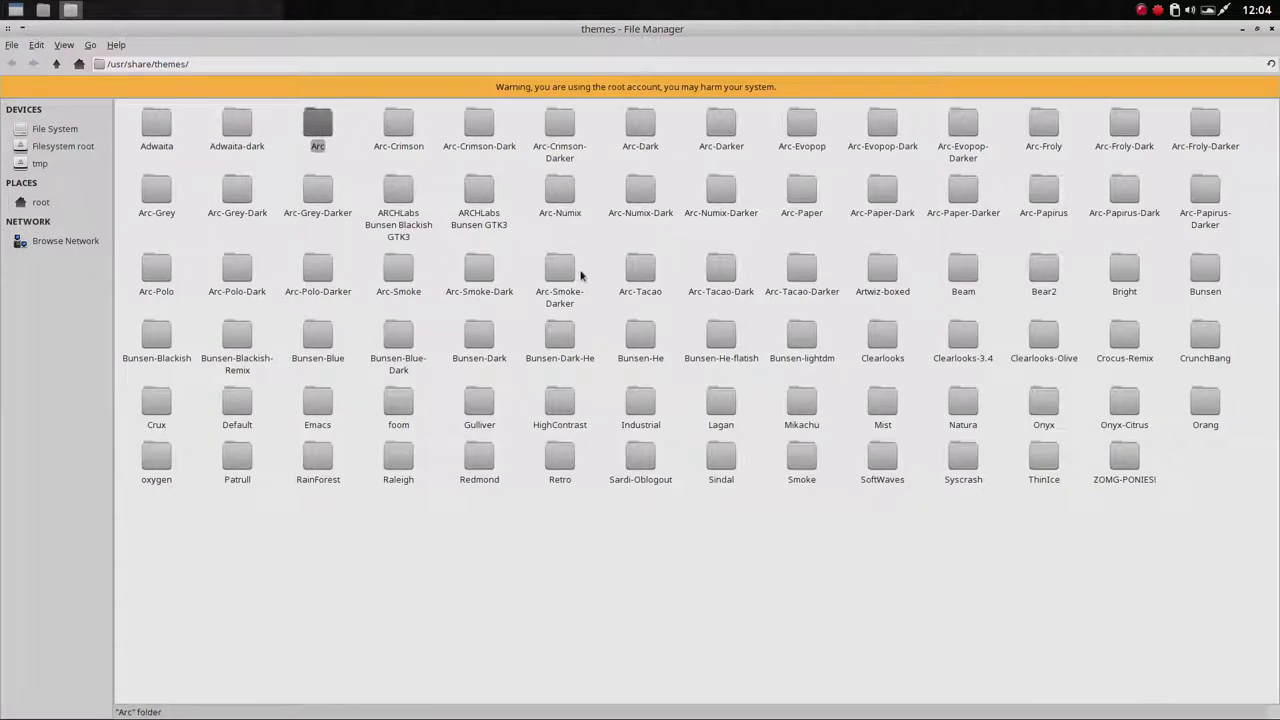
shift+click(810, 273)
ctrl+click(318, 122)
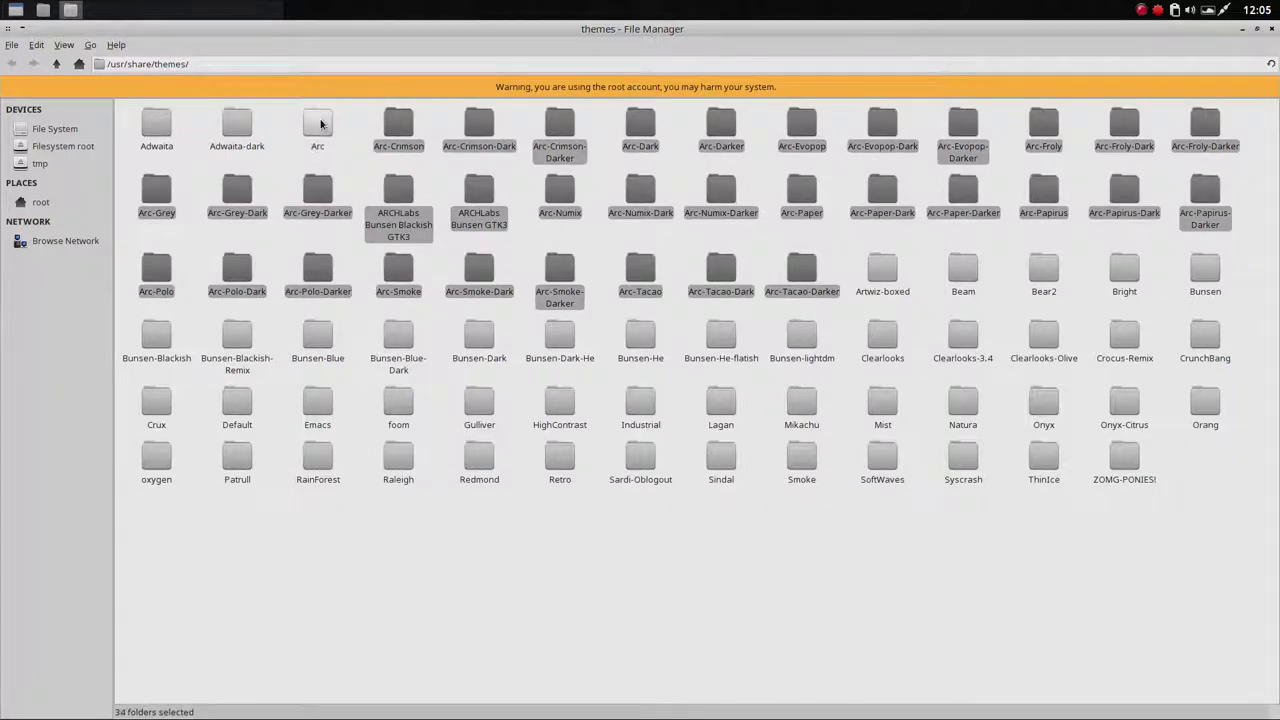
ctrl+click(640, 130)
ctrl+click(714, 146)
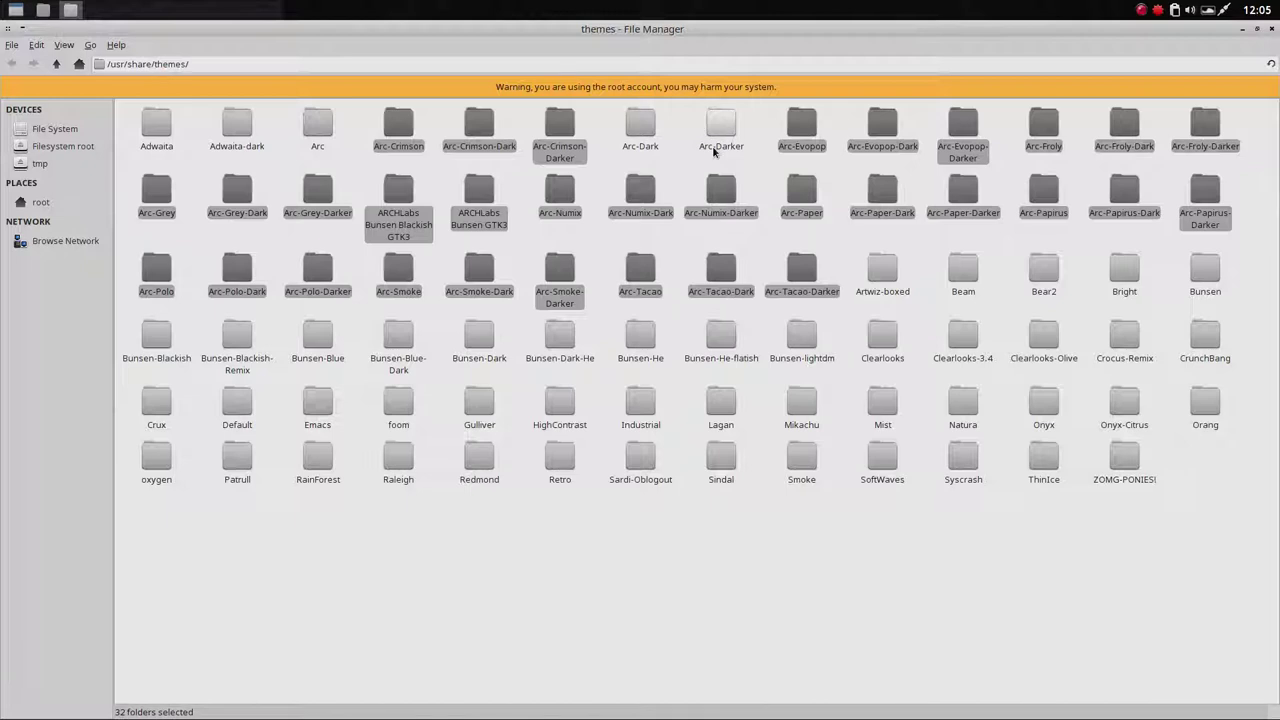
ctrl+click(157, 195)
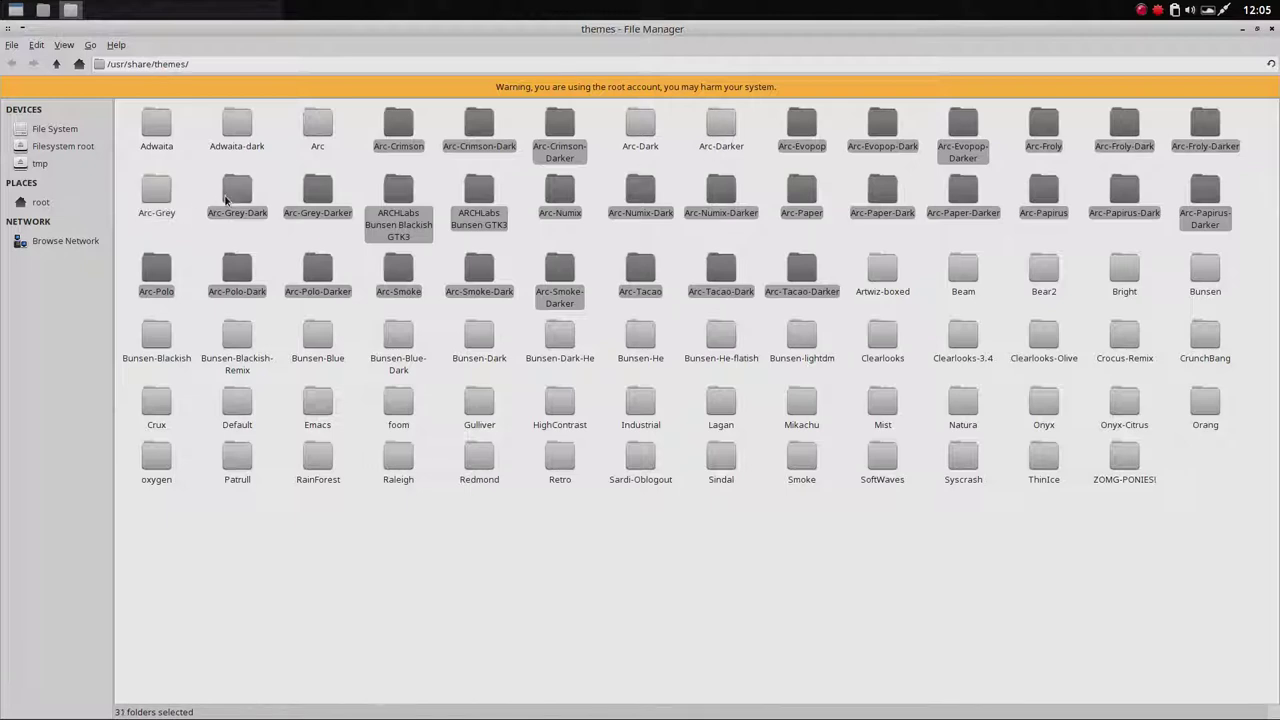
ctrl+click(237, 195)
ctrl+click(296, 204)
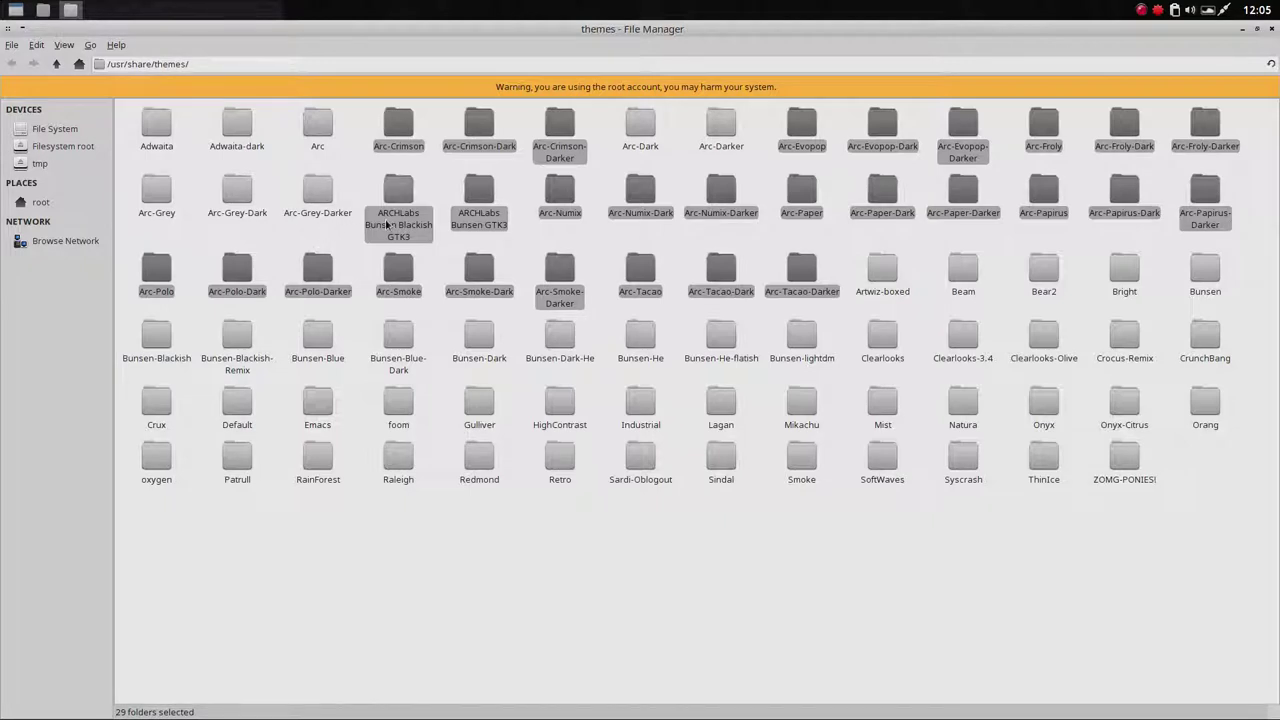
ctrl+click(405, 200)
ctrl+click(468, 198)
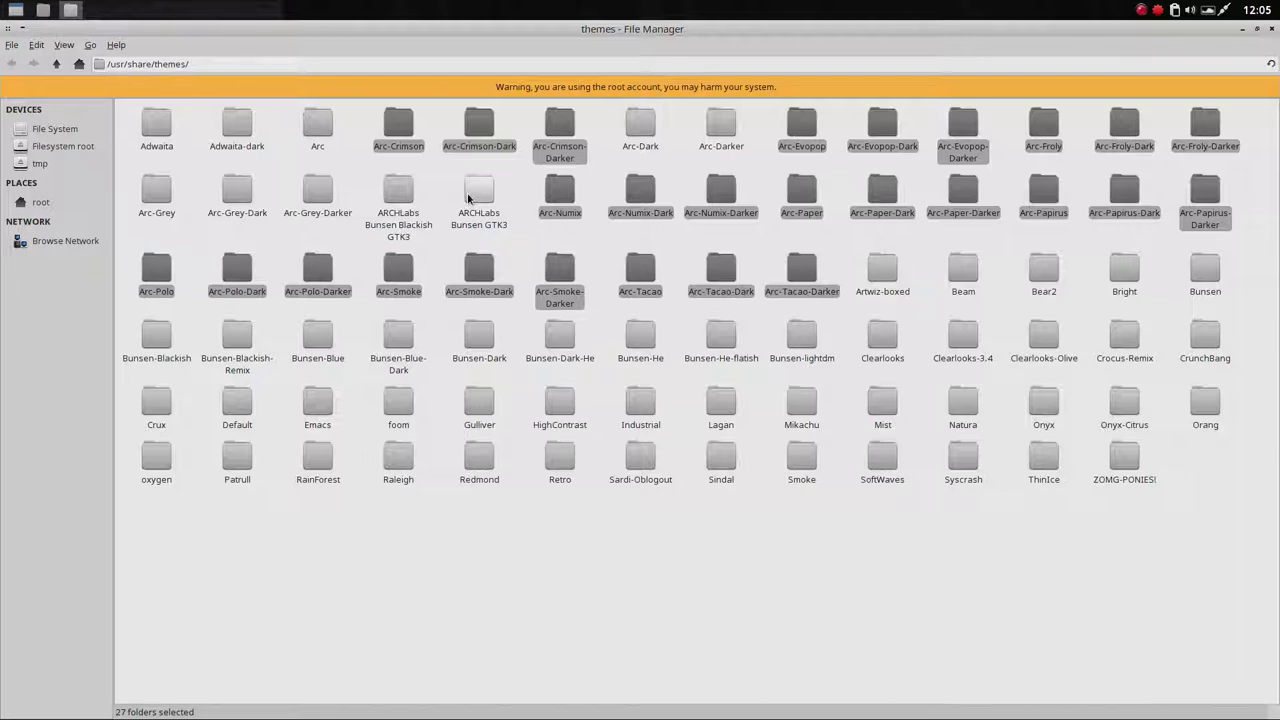
key(shift+Delete)
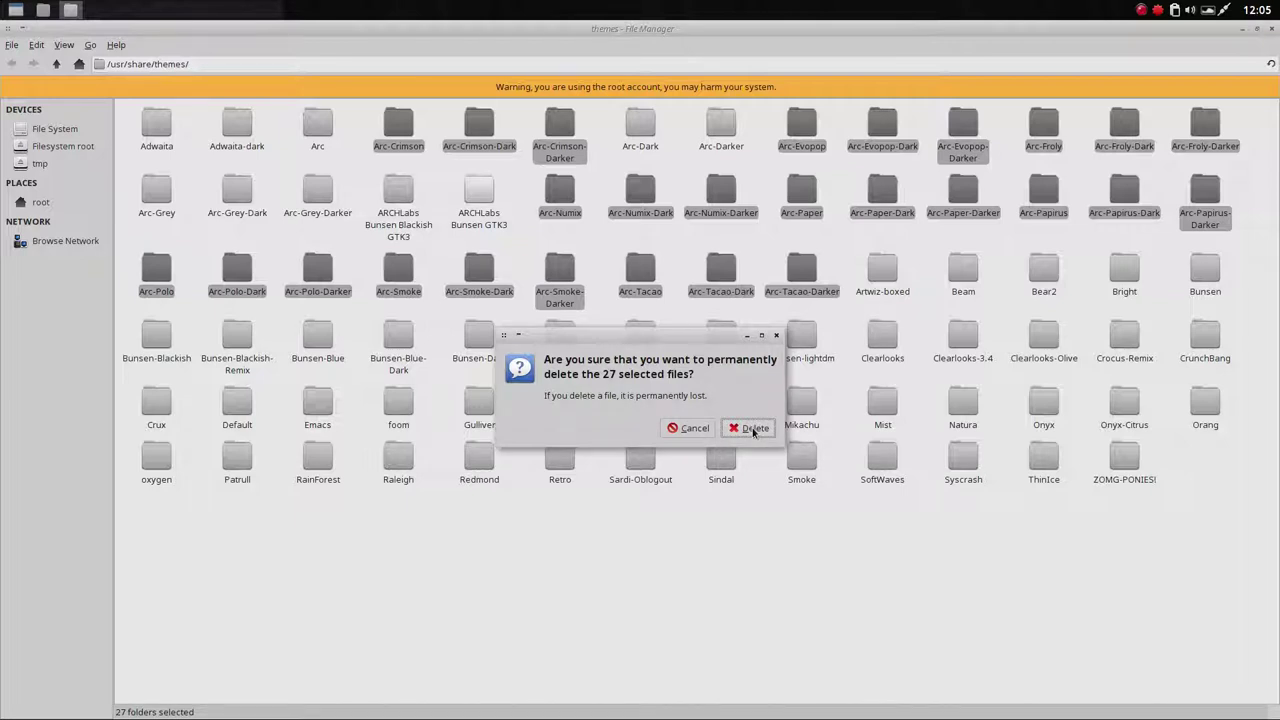
click(753, 431)
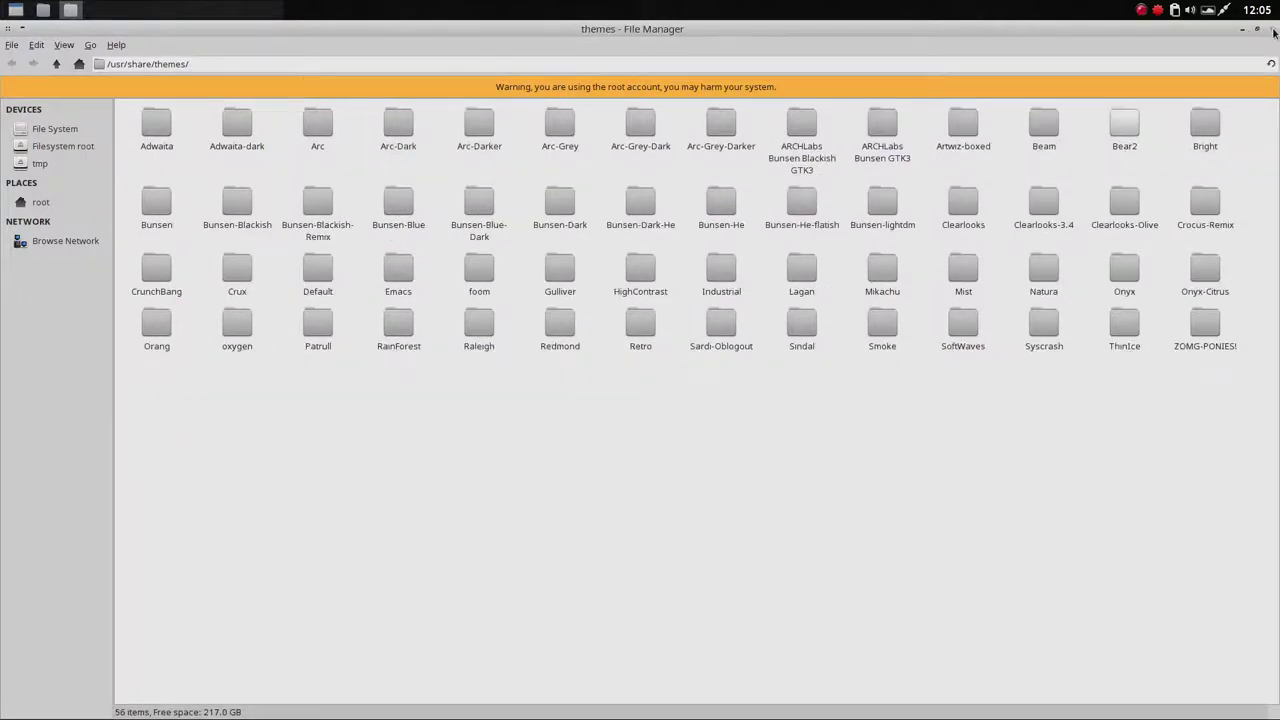
click(1273, 32)
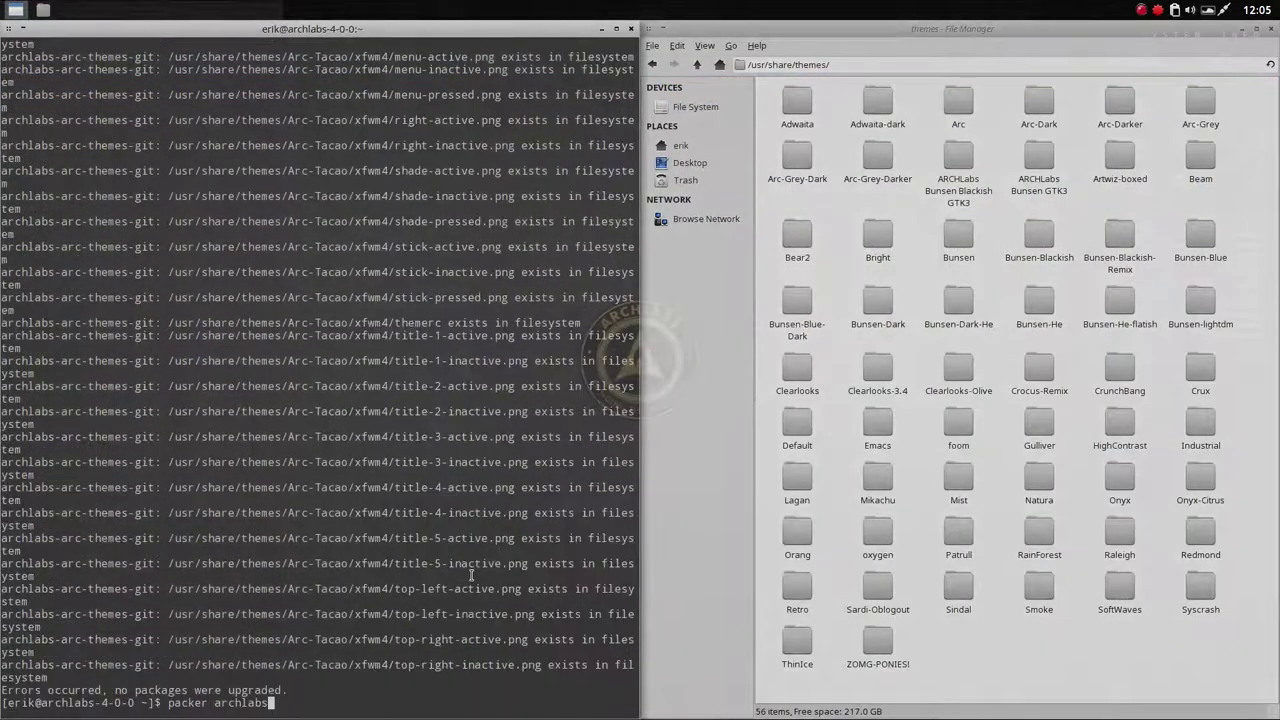
Step: Run packer archlabs again and rebuild archlabs-arc-themes-git, number 9, without editing its PKGBUILD
key(Return)
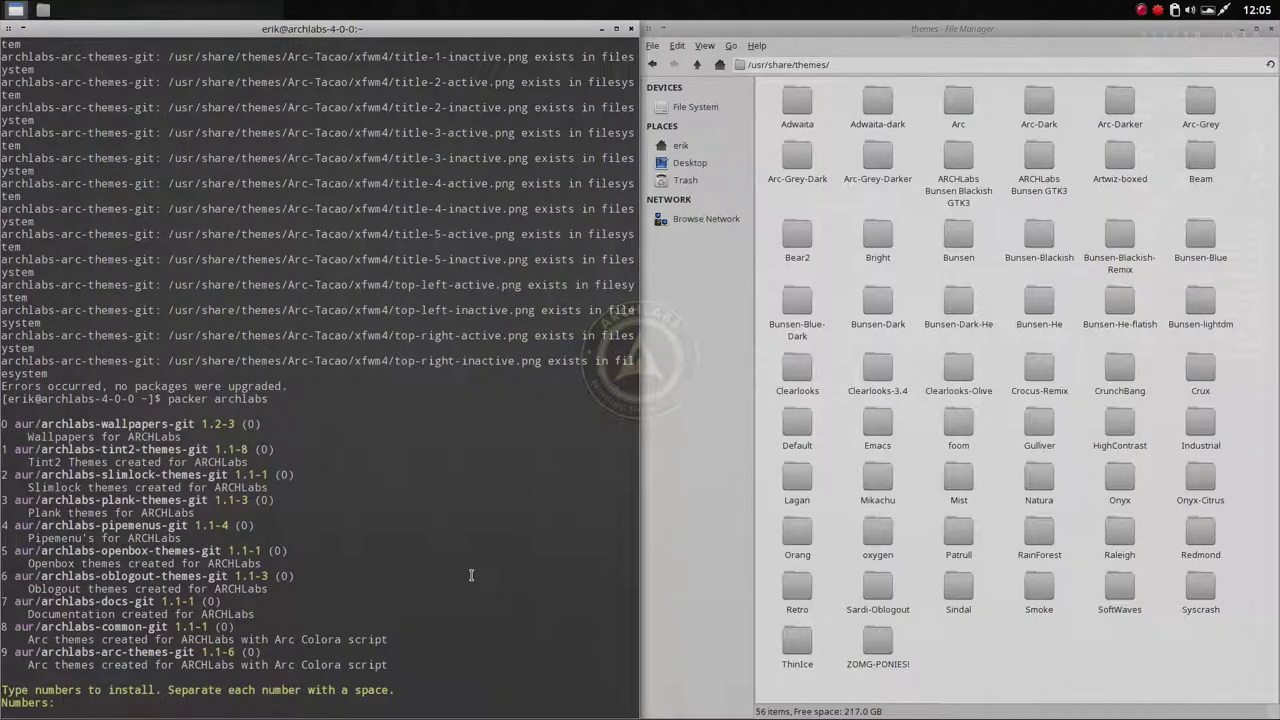
text(9)
key(Return)
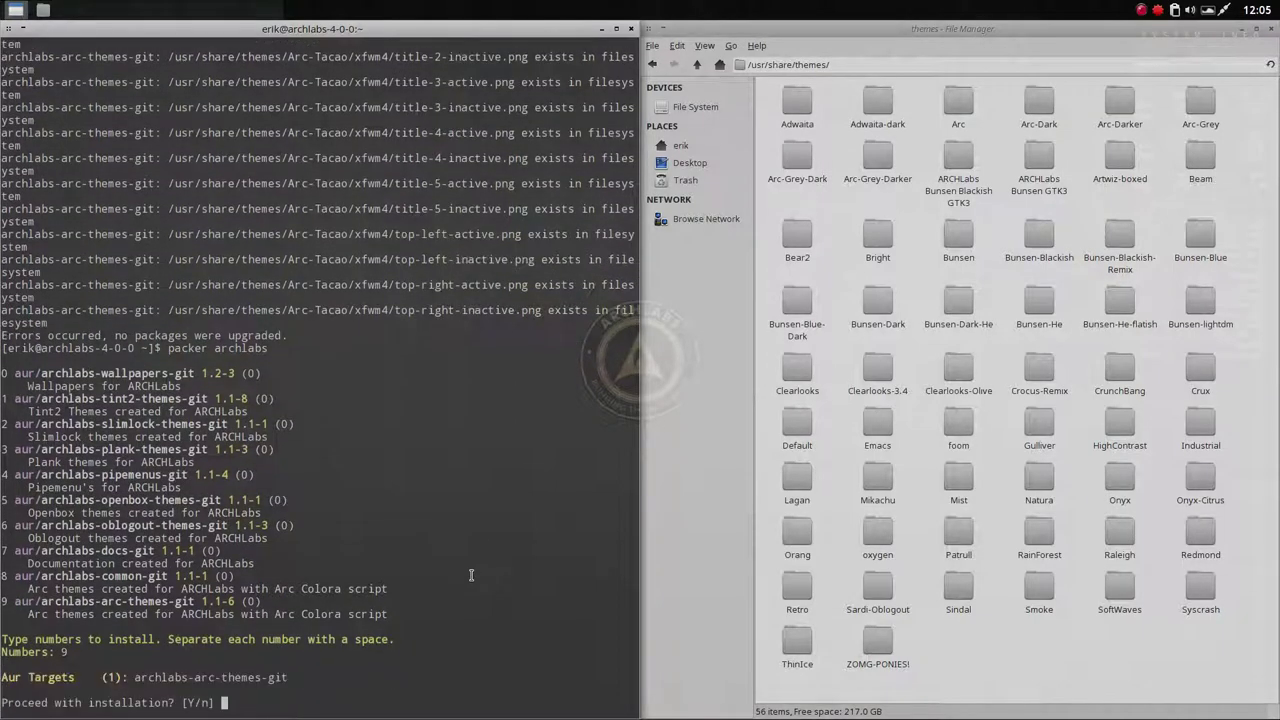
text(y)
key(Return)
text(n)
key(Return)
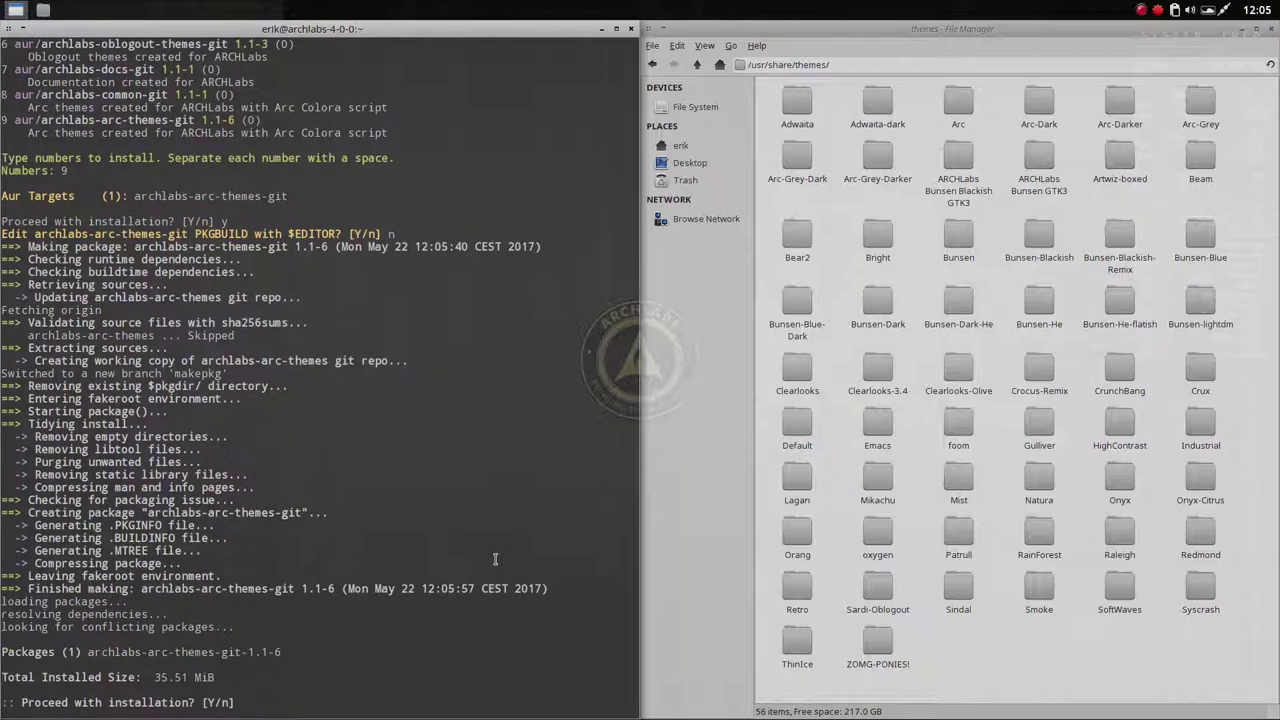
Step: Confirm the archlabs-arc-themes-git installation, check the restored Arc folders and close the file manager and terminal
text(y)
key(Return)
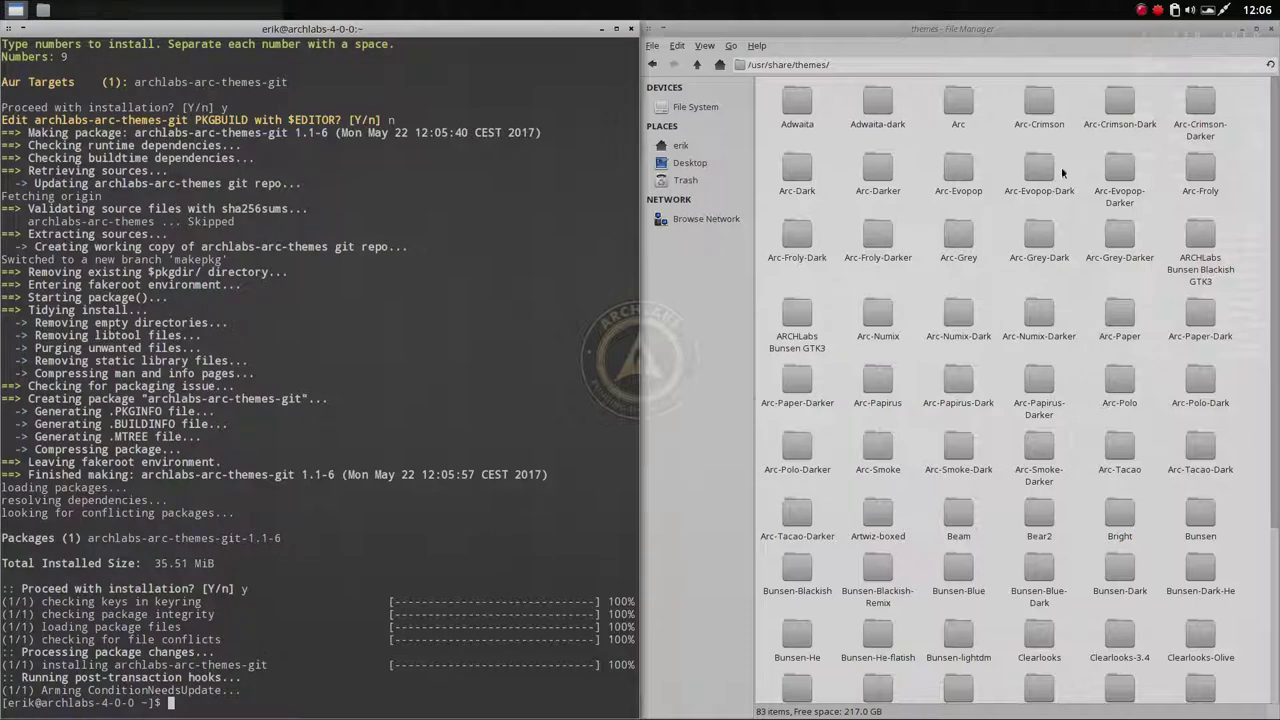
click(1271, 33)
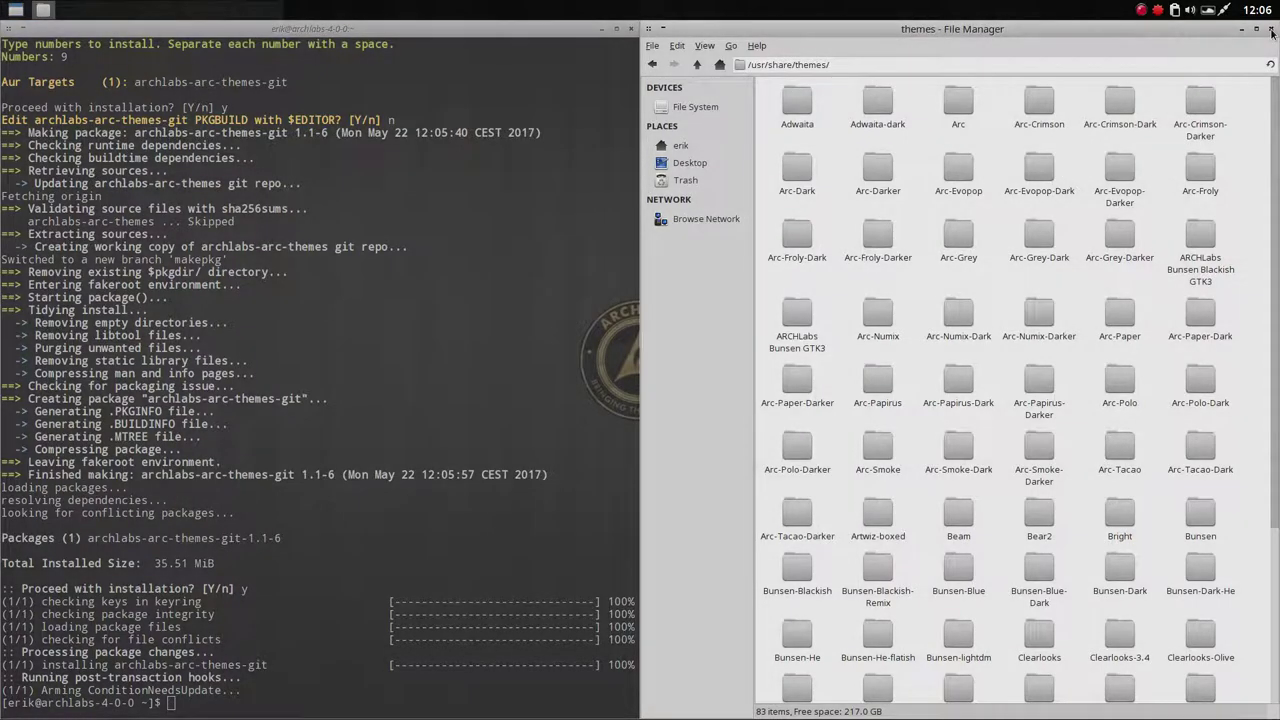
click(1271, 33)
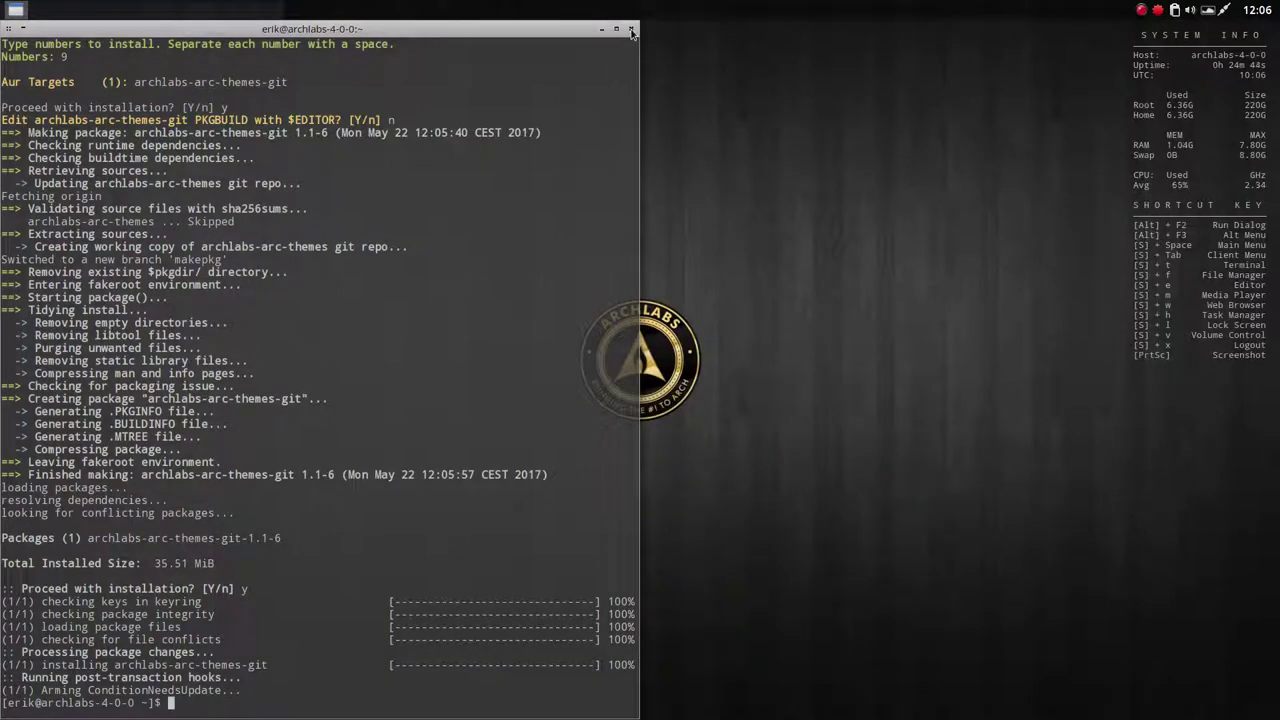
click(632, 33)
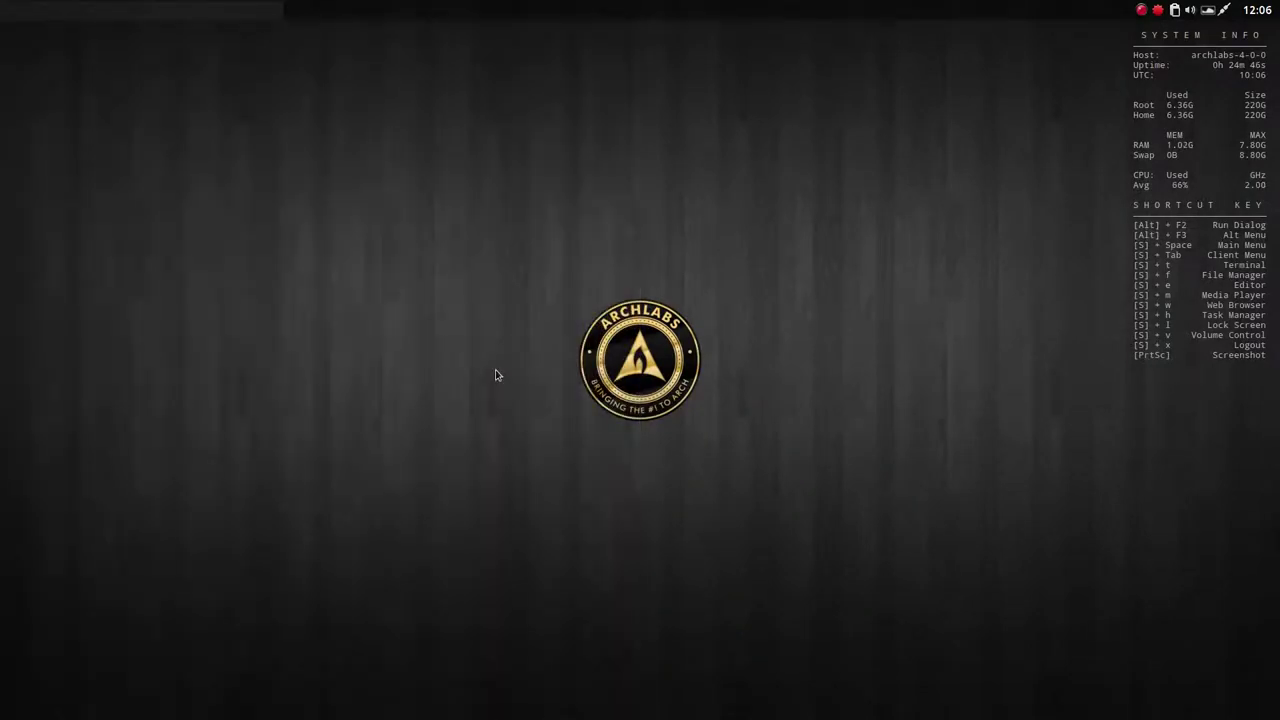
Step: Run packer -Syu in a new terminal and enter the sudo password to list the pending system upgrades
key(super+t)
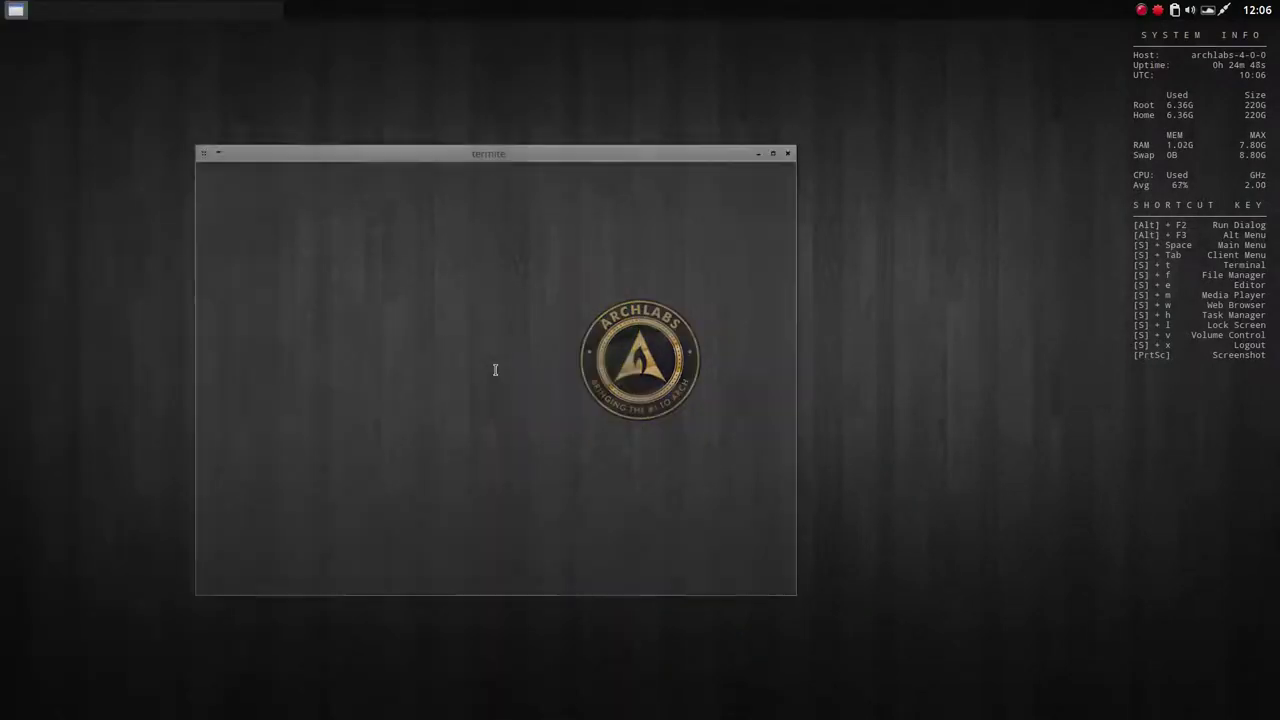
text(packer -Syu)
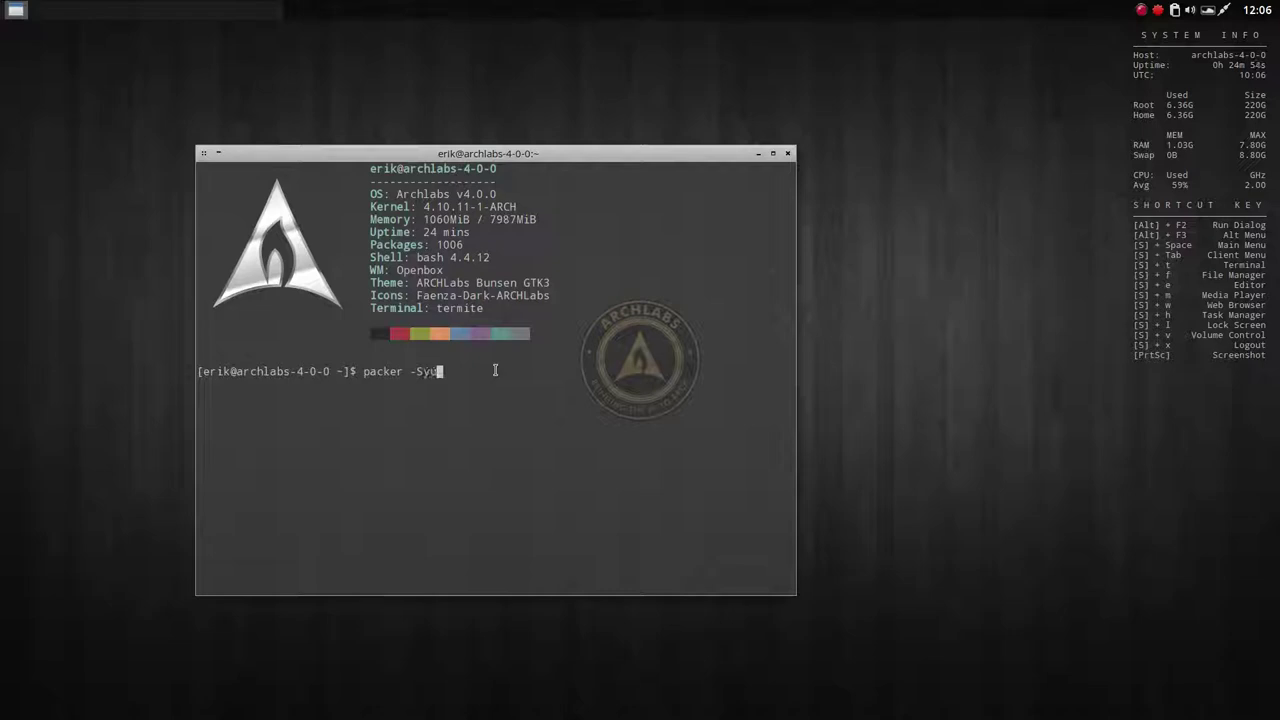
key(Return)
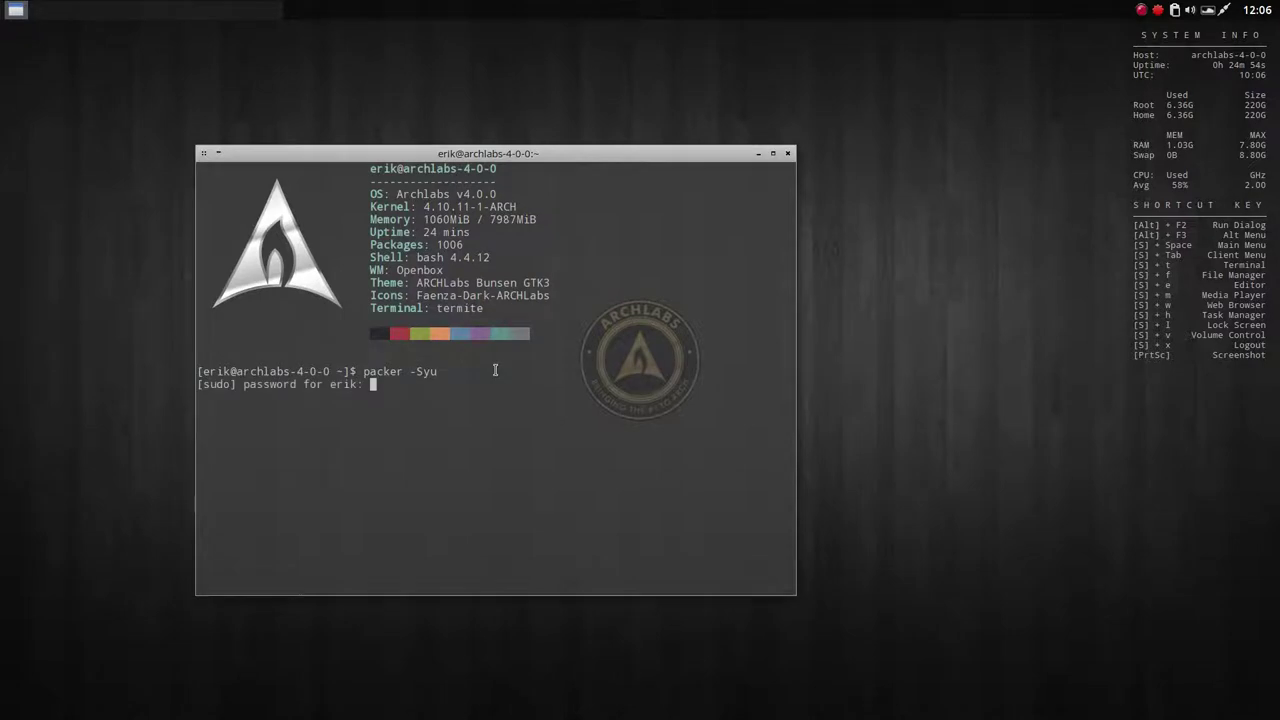
key(Return)
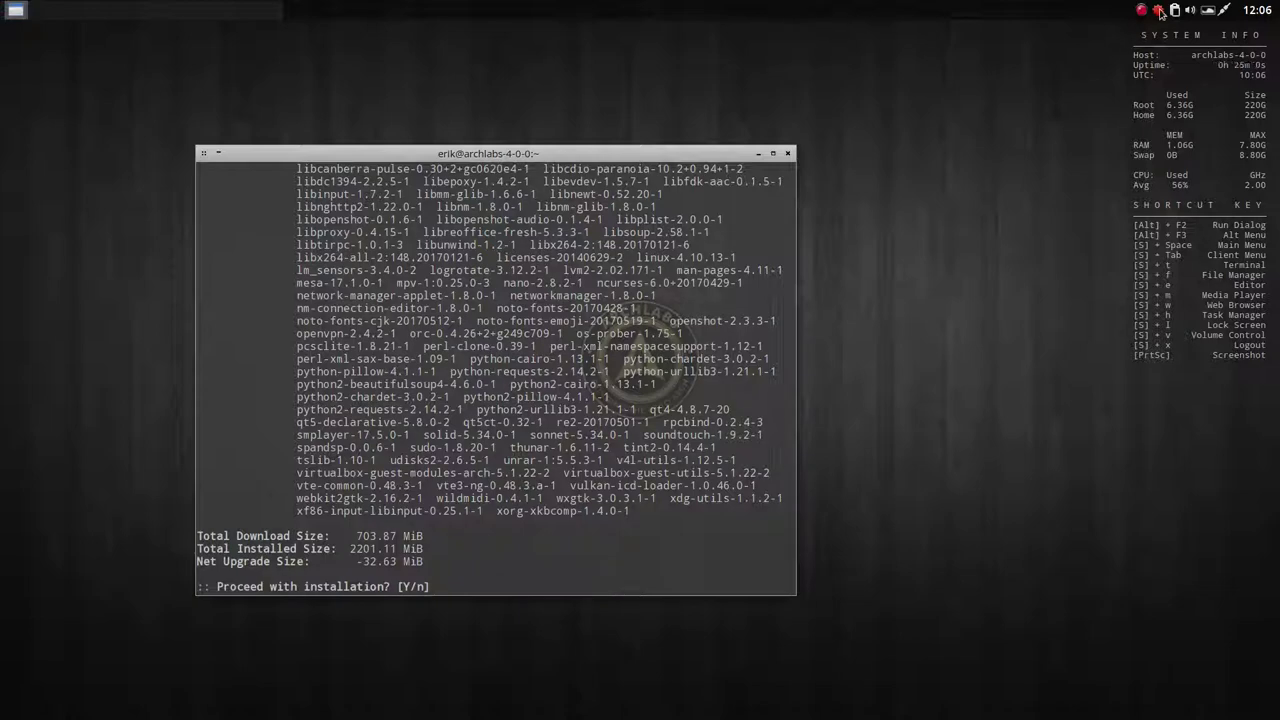
Step: Examine the package list of the full system upgrade and close the terminal without proceeding with the installation
scroll(474, 468, up, 7)
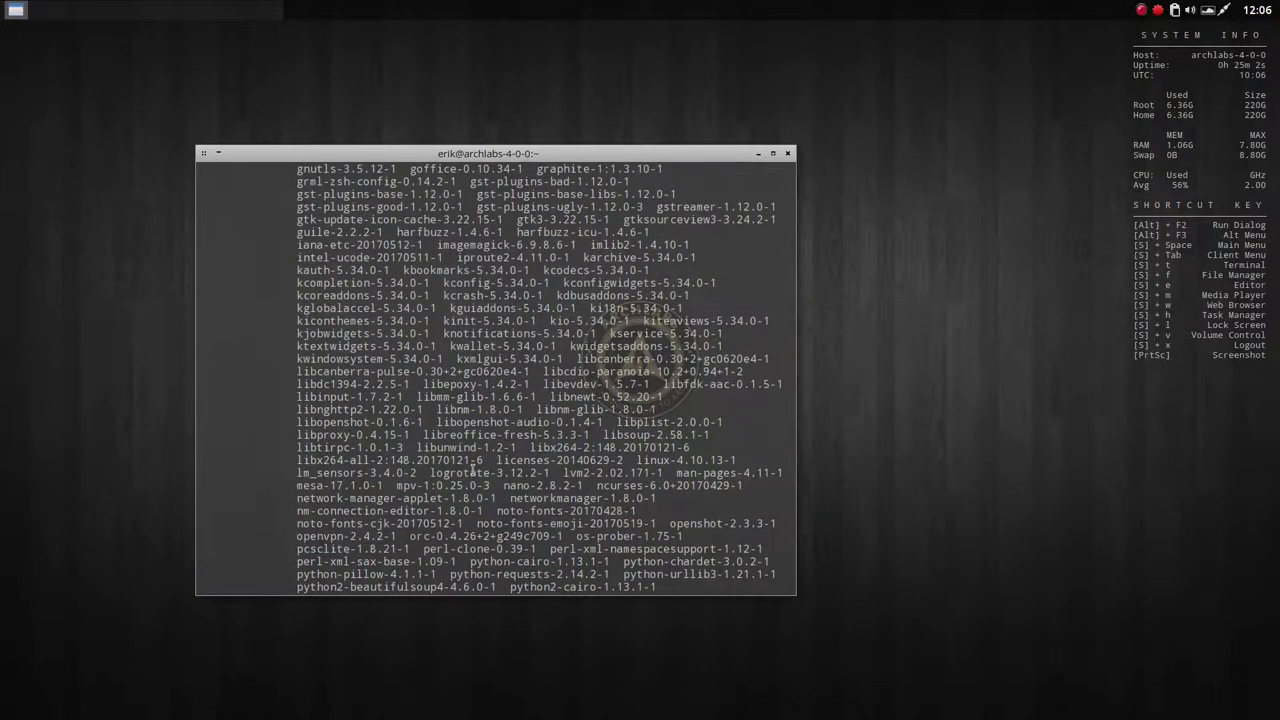
scroll(474, 468, up, 7)
scroll(466, 420, down, 2)
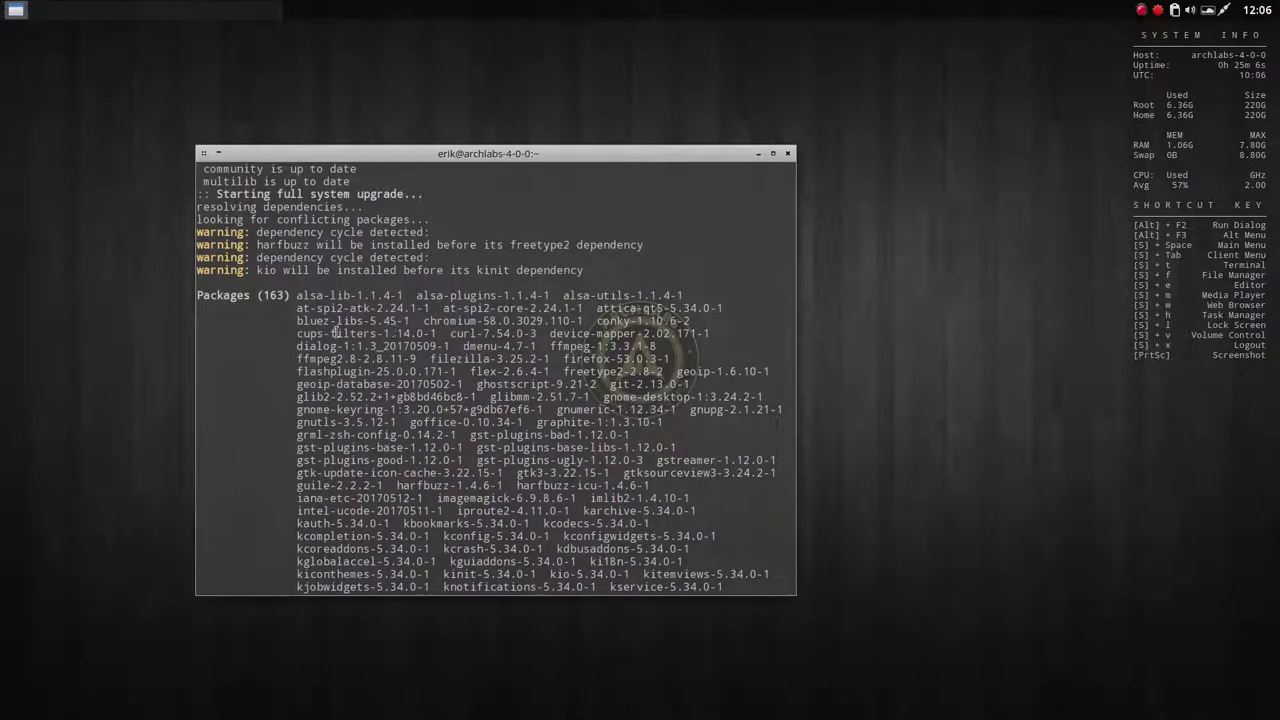
drag(397, 321, 538, 362)
scroll(538, 413, down, 4)
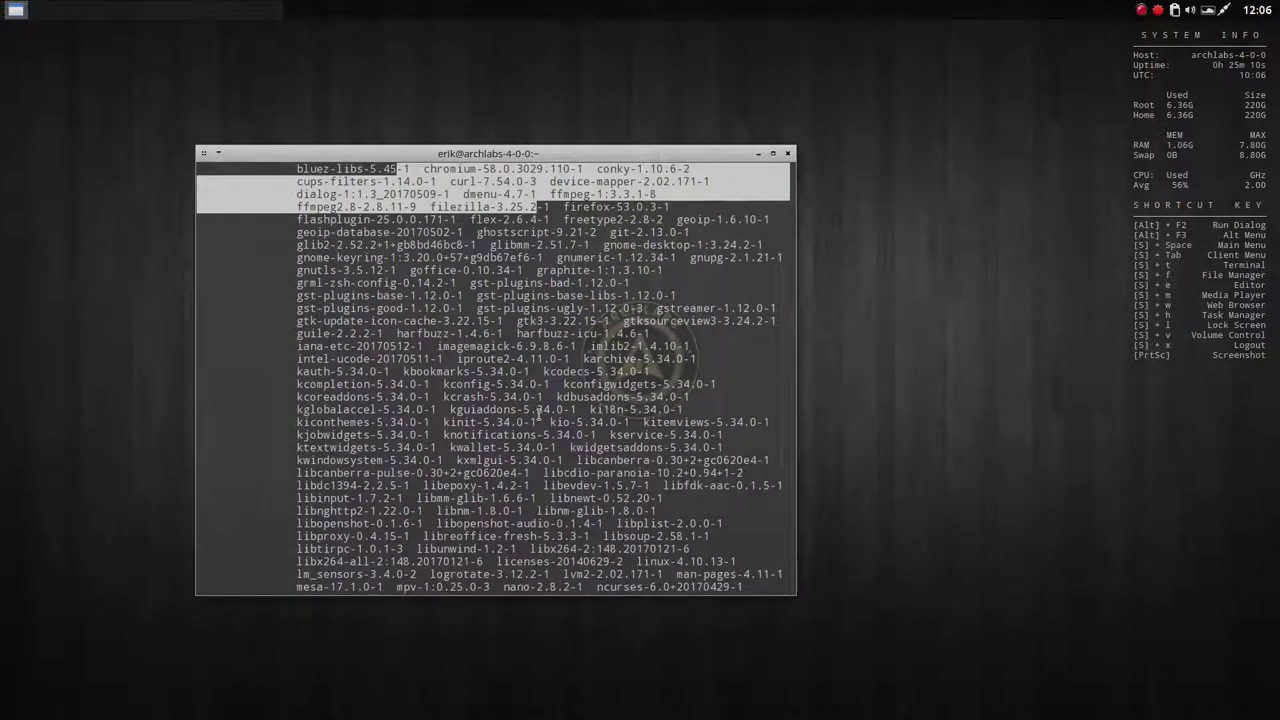
scroll(538, 413, down, 3)
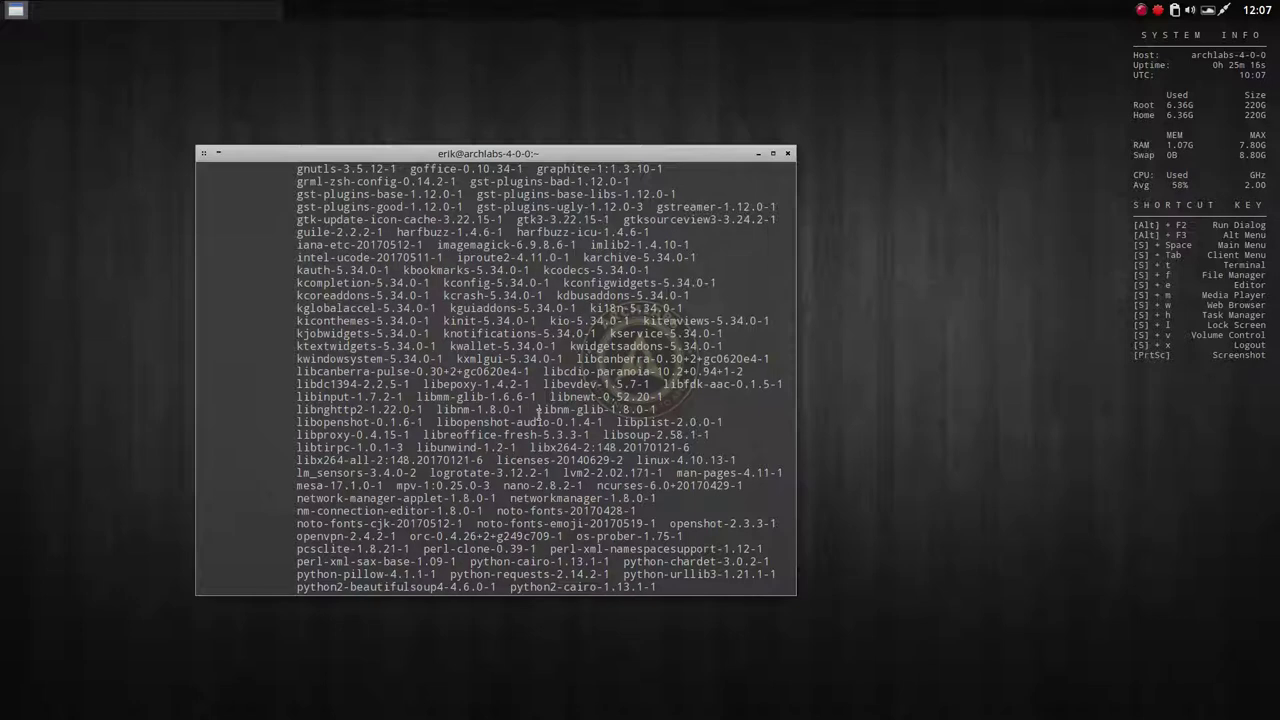
scroll(538, 413, down, 5)
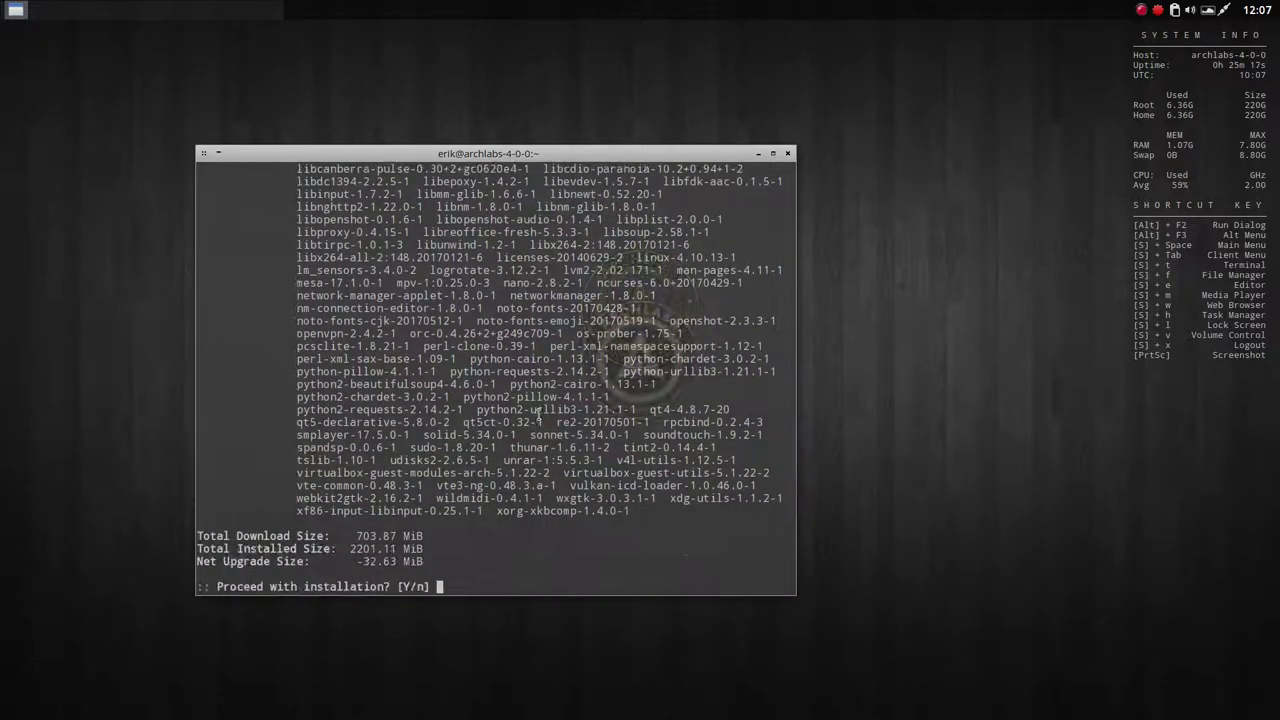
click(788, 153)
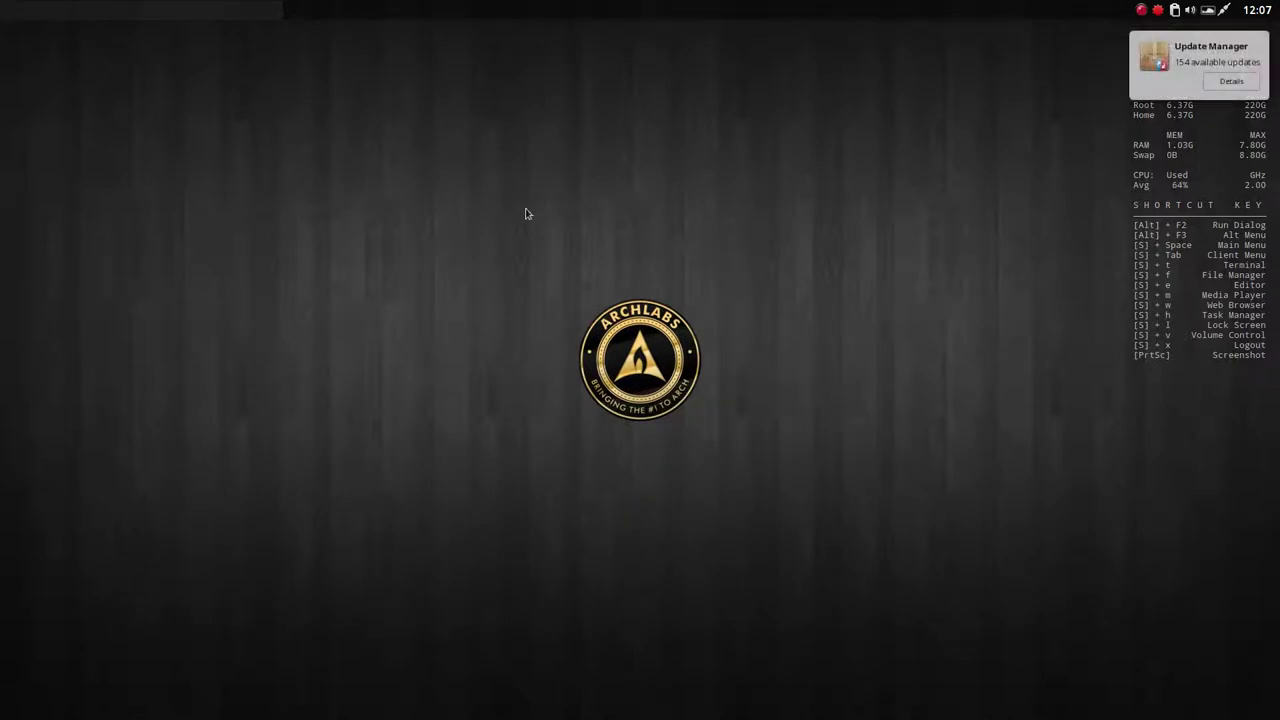
right_click(418, 241)
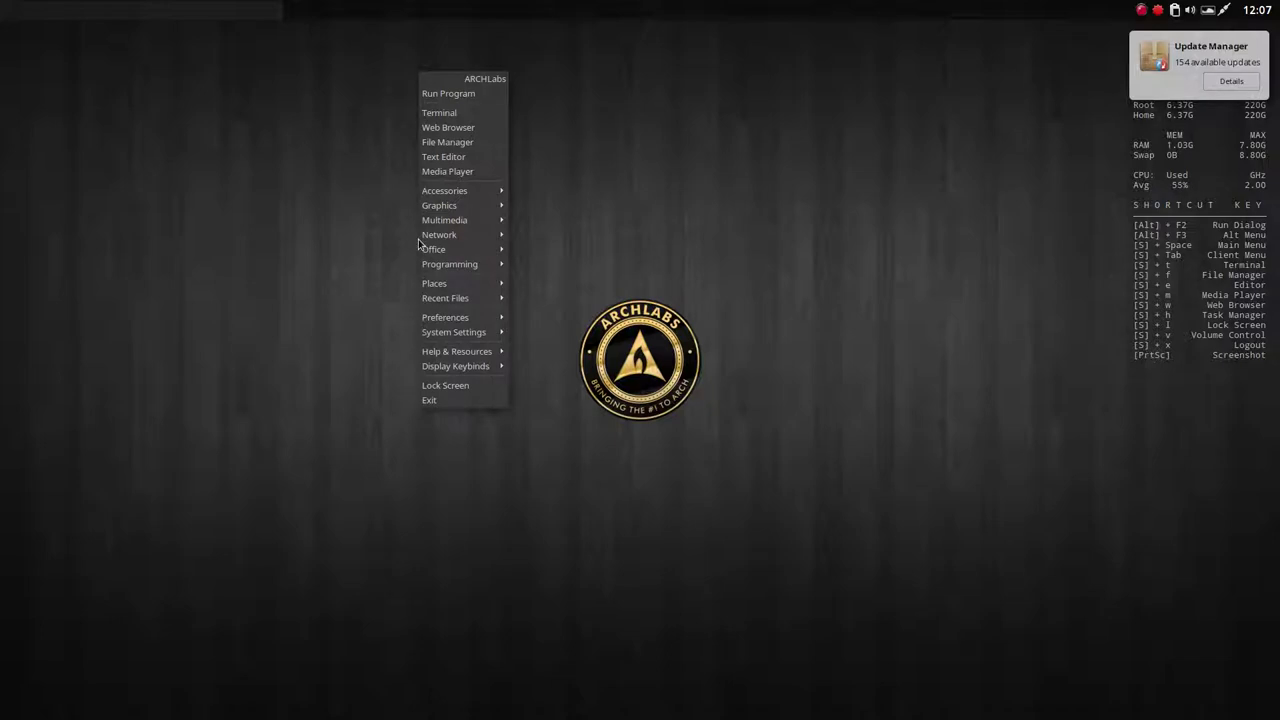
mouse_move(466, 318)
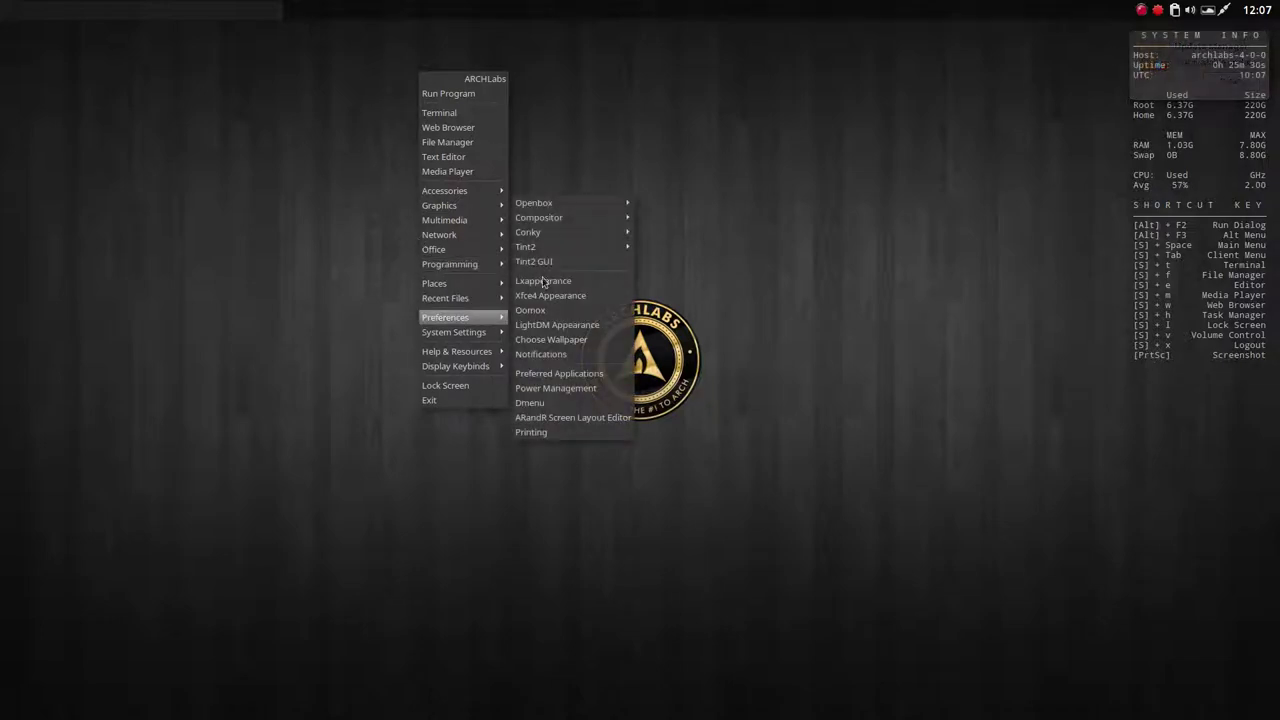
click(283, 222)
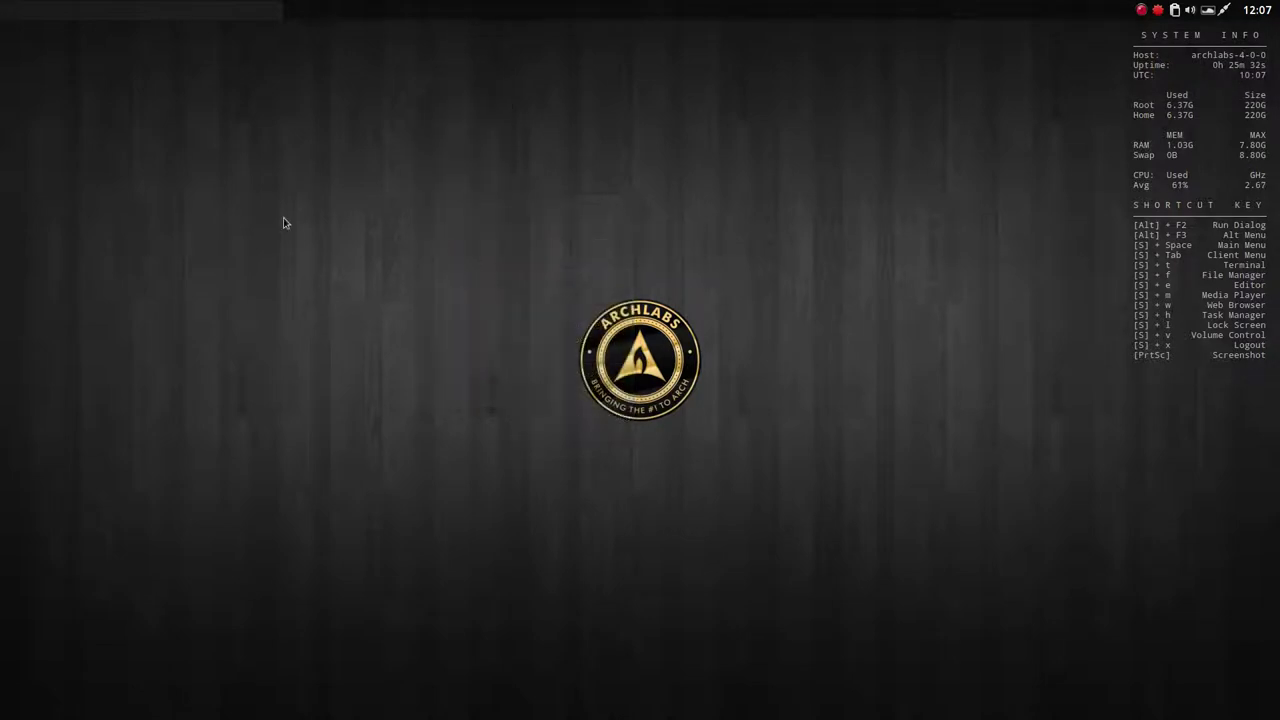
Step: Open a new terminal and run packer archlabs to list the ArchLabs AUR packages
key(super+t)
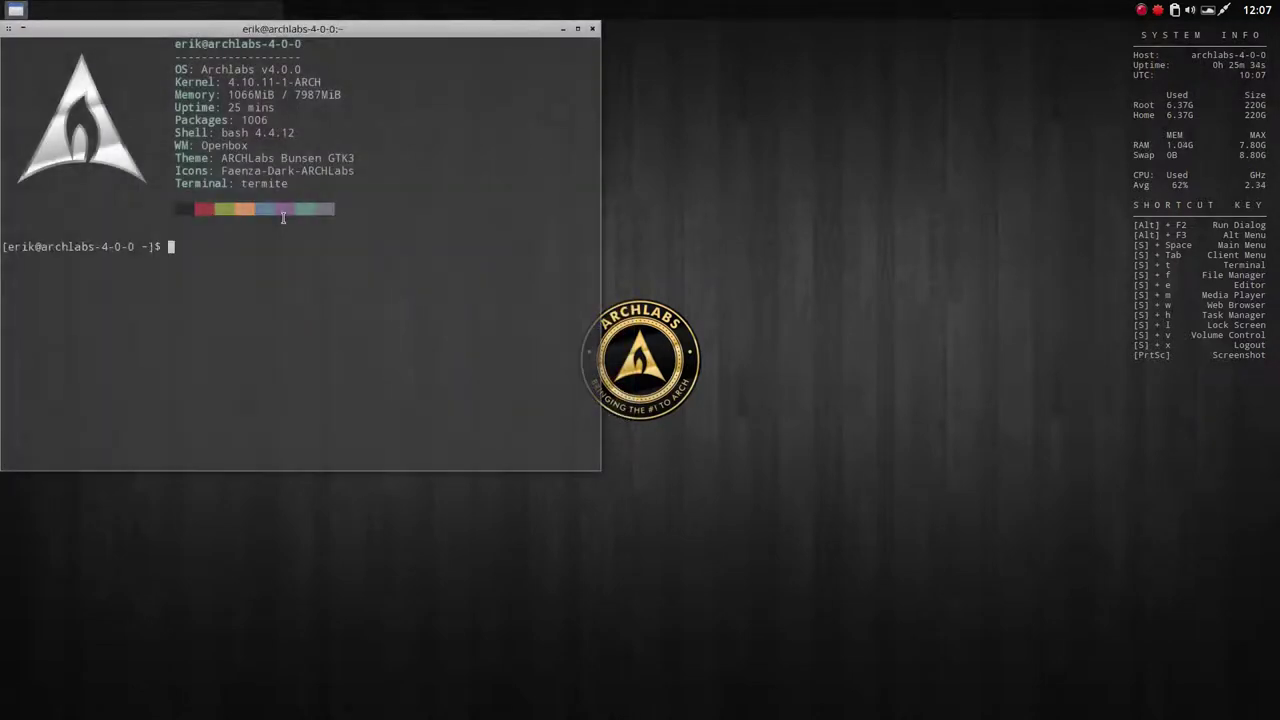
text(pacaur)
key(BackSpace)
key(BackSpace)
key(BackSpace)
key(BackSpace)
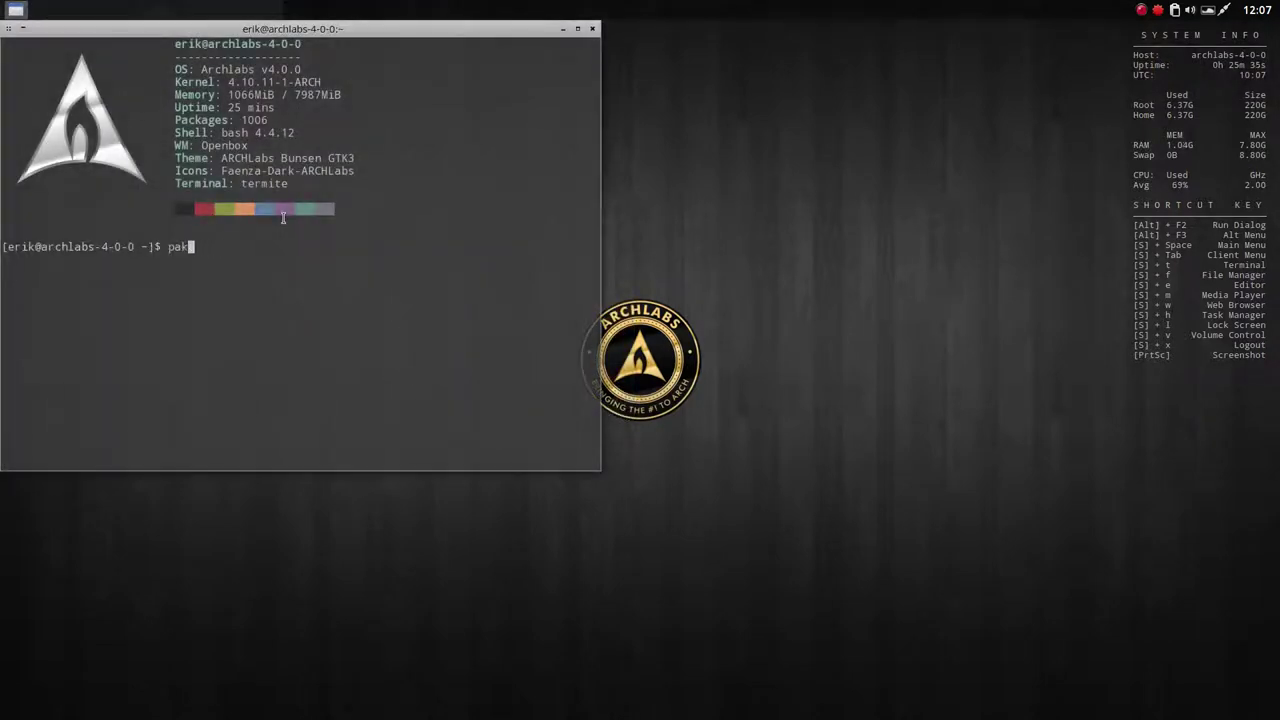
text(cker archlabs)
key(Return)
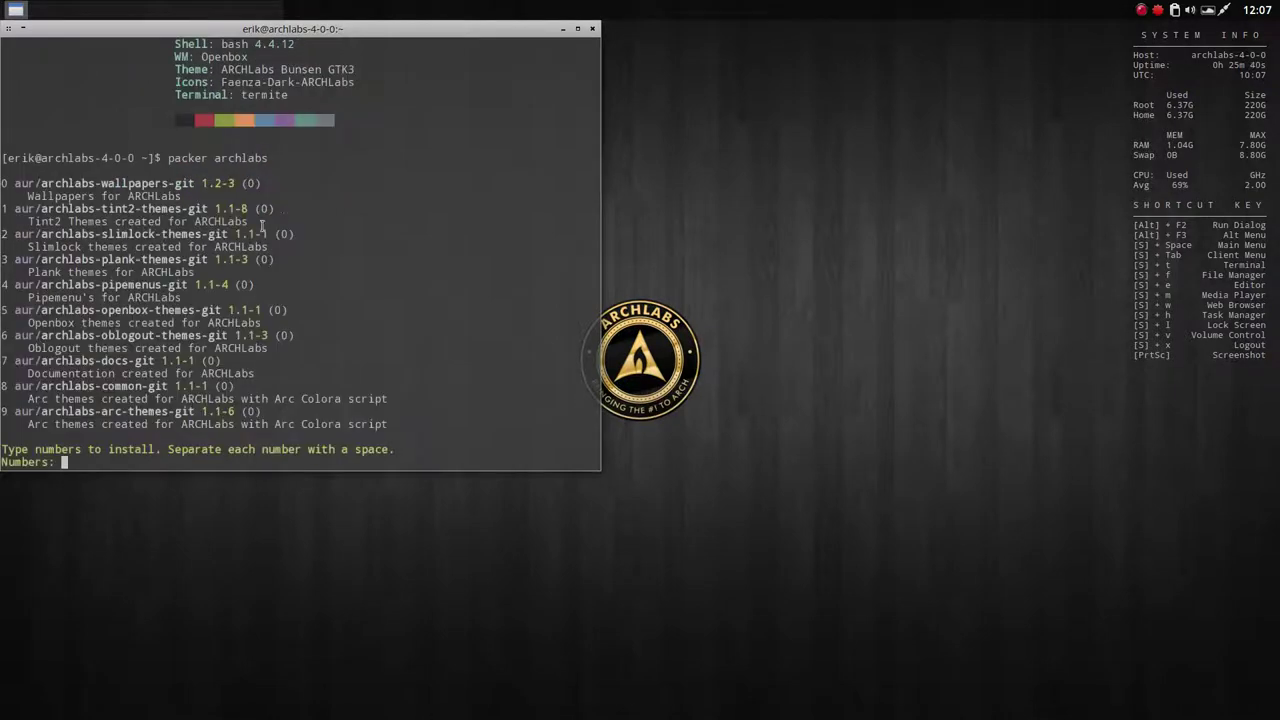
Step: Open the ~/.config/tint2 folder in the file manager and delete its themes folder
right_click(714, 207)
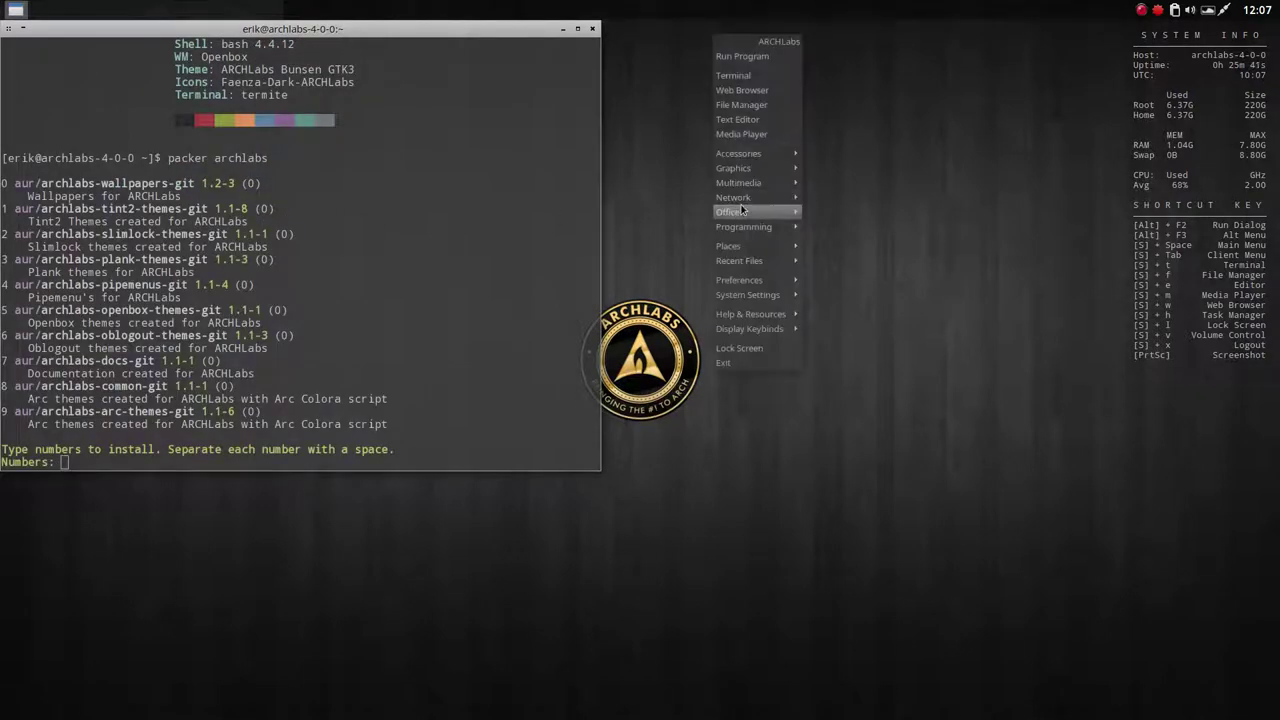
click(758, 105)
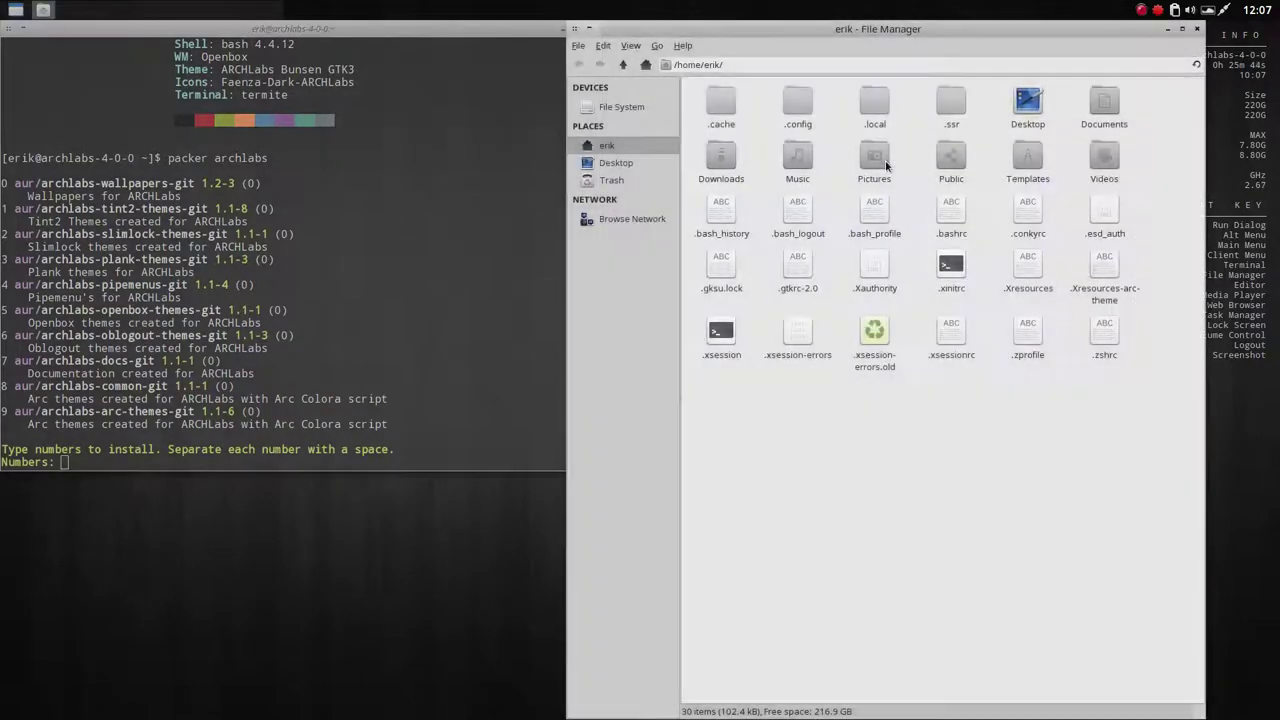
click(795, 94)
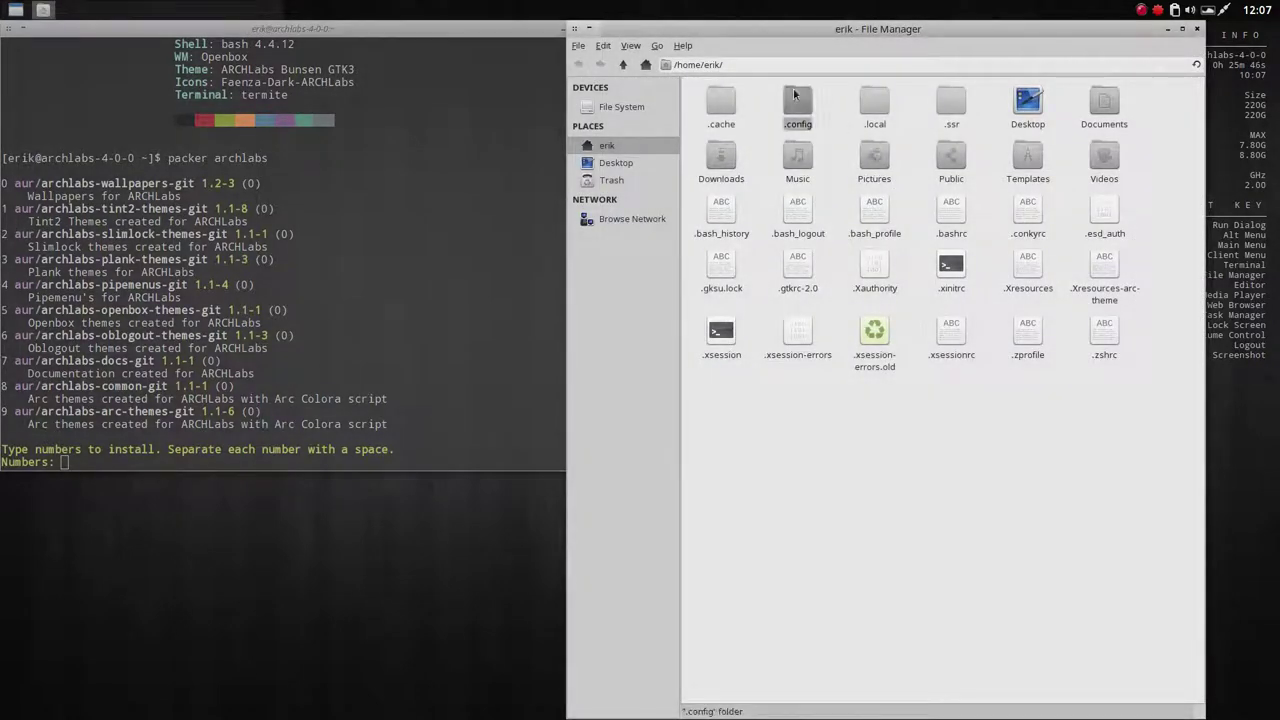
double_click(795, 94)
double_click(1138, 222)
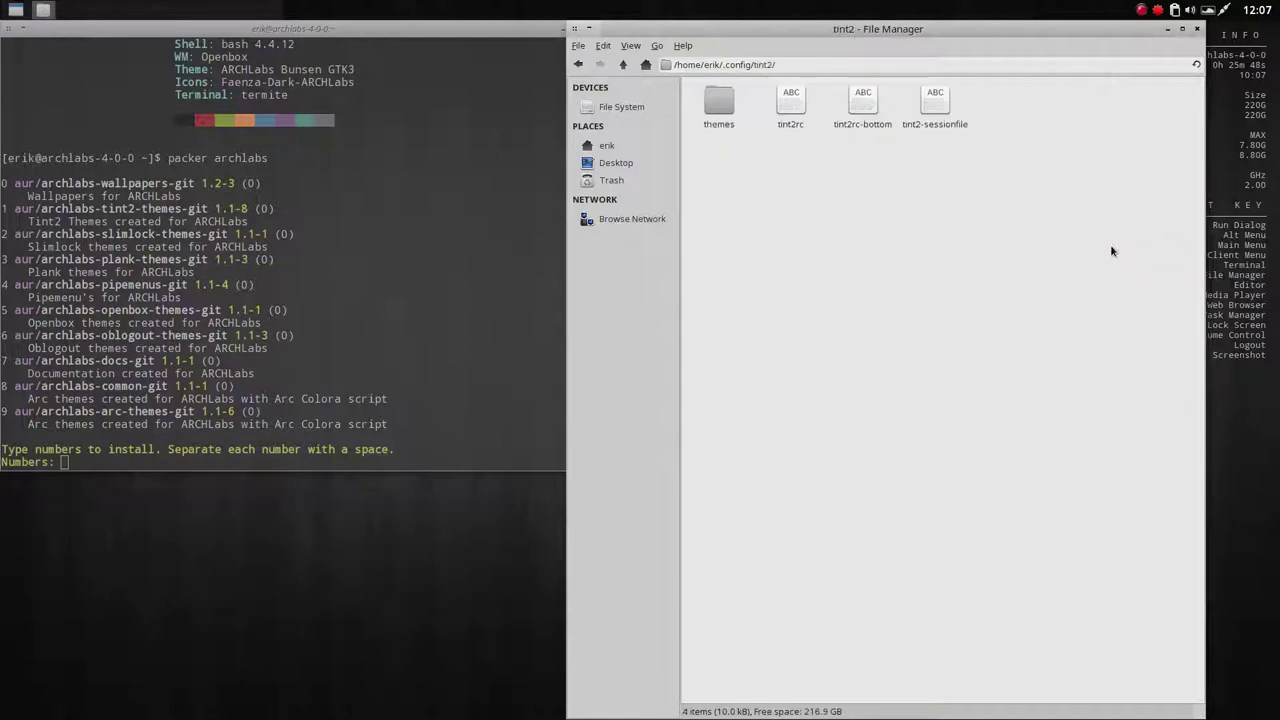
click(736, 120)
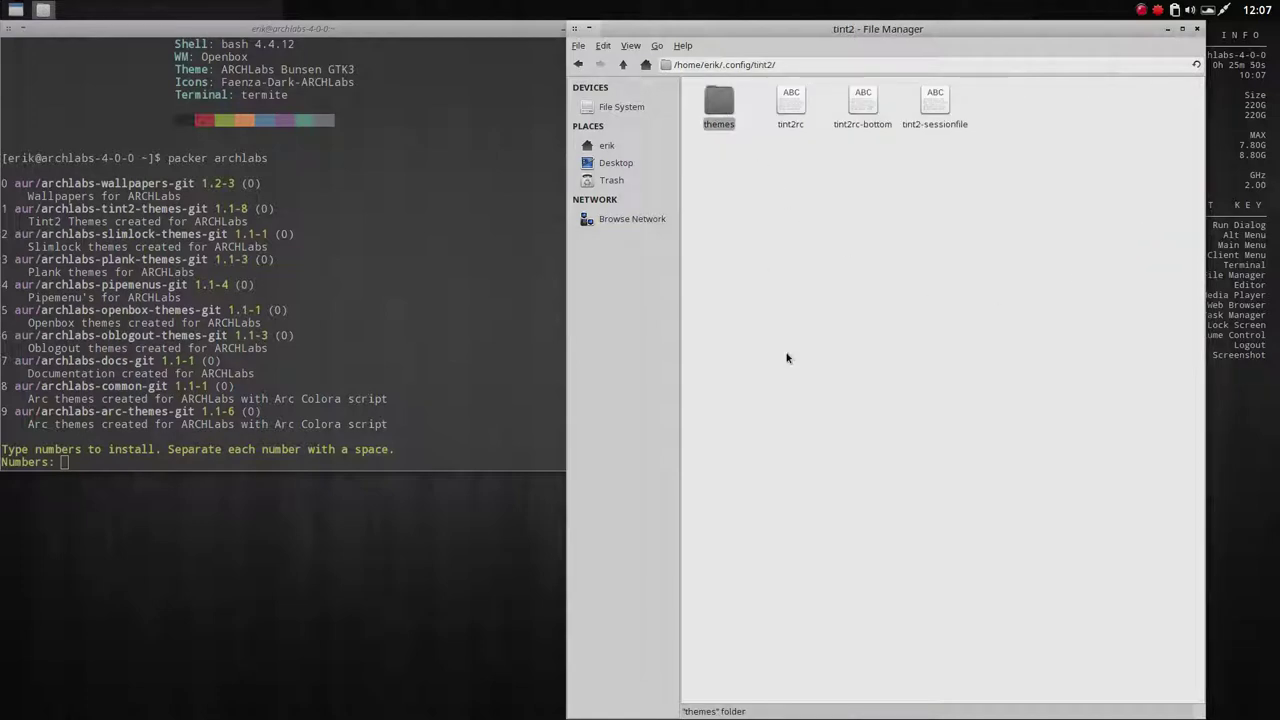
key(Delete)
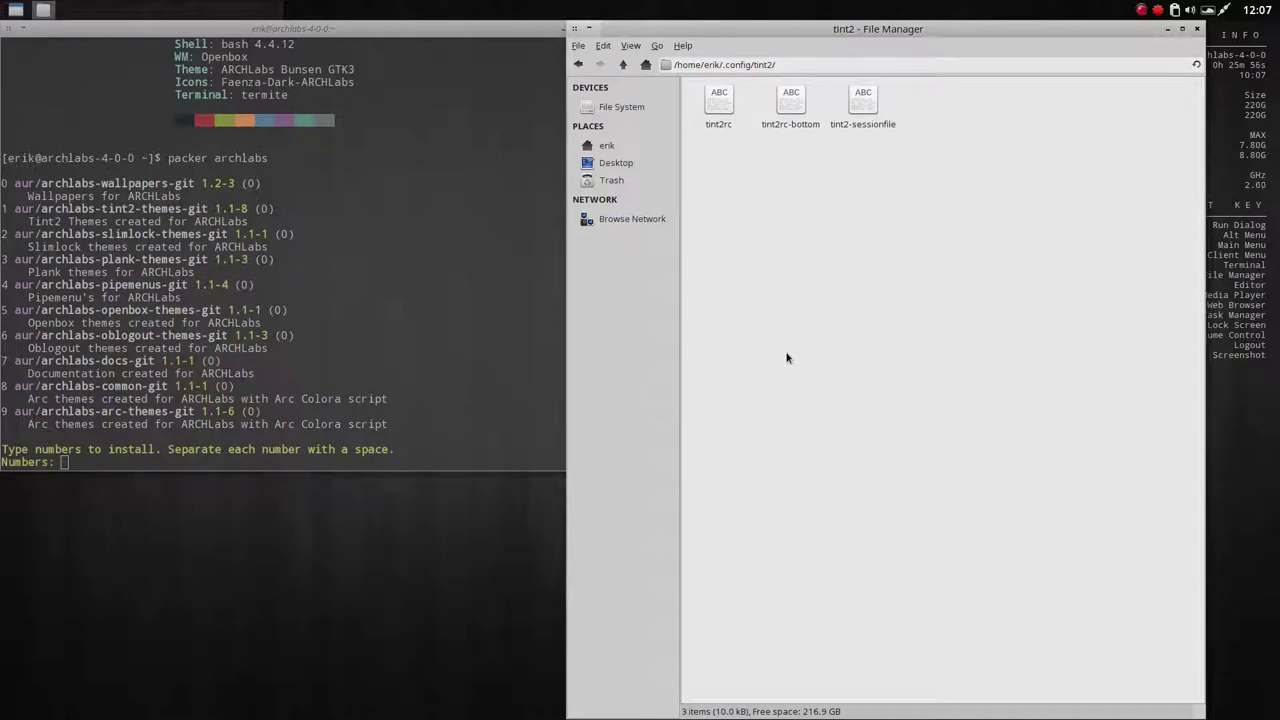
Step: Open the Tint2 panel themes window from the desktop preferences and move it over the terminal
right_click(263, 580)
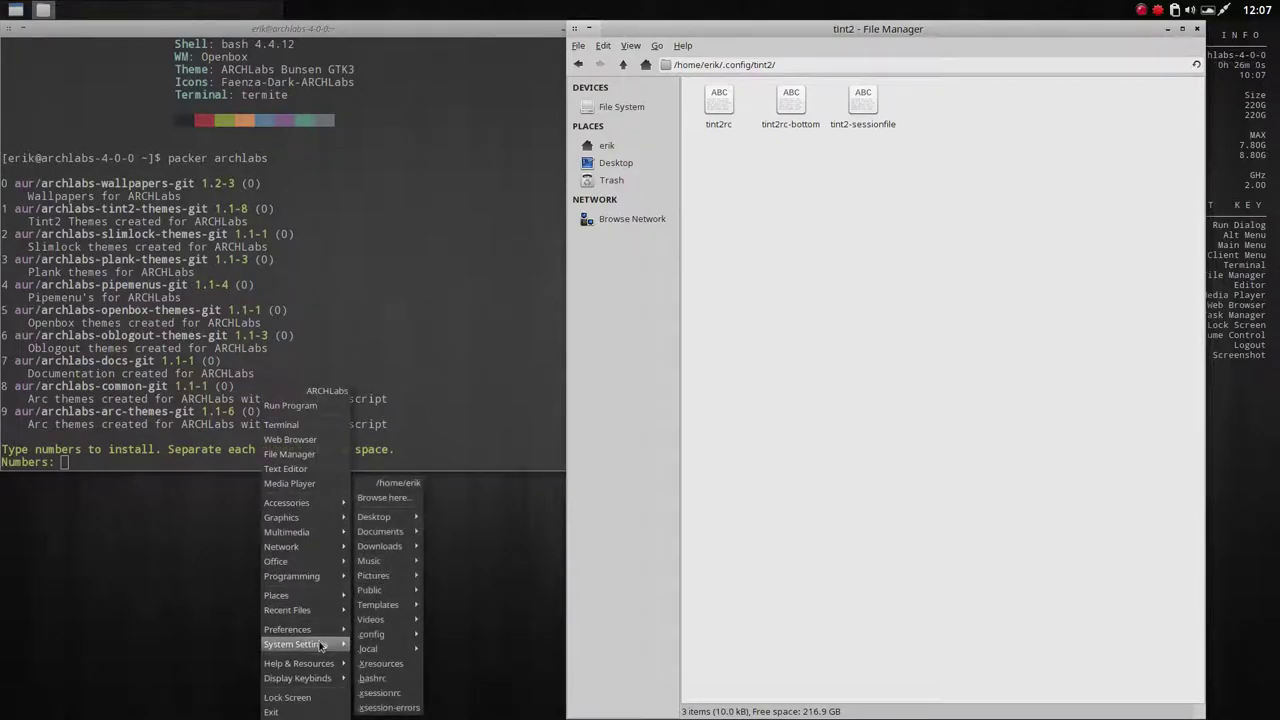
mouse_move(335, 636)
click(418, 542)
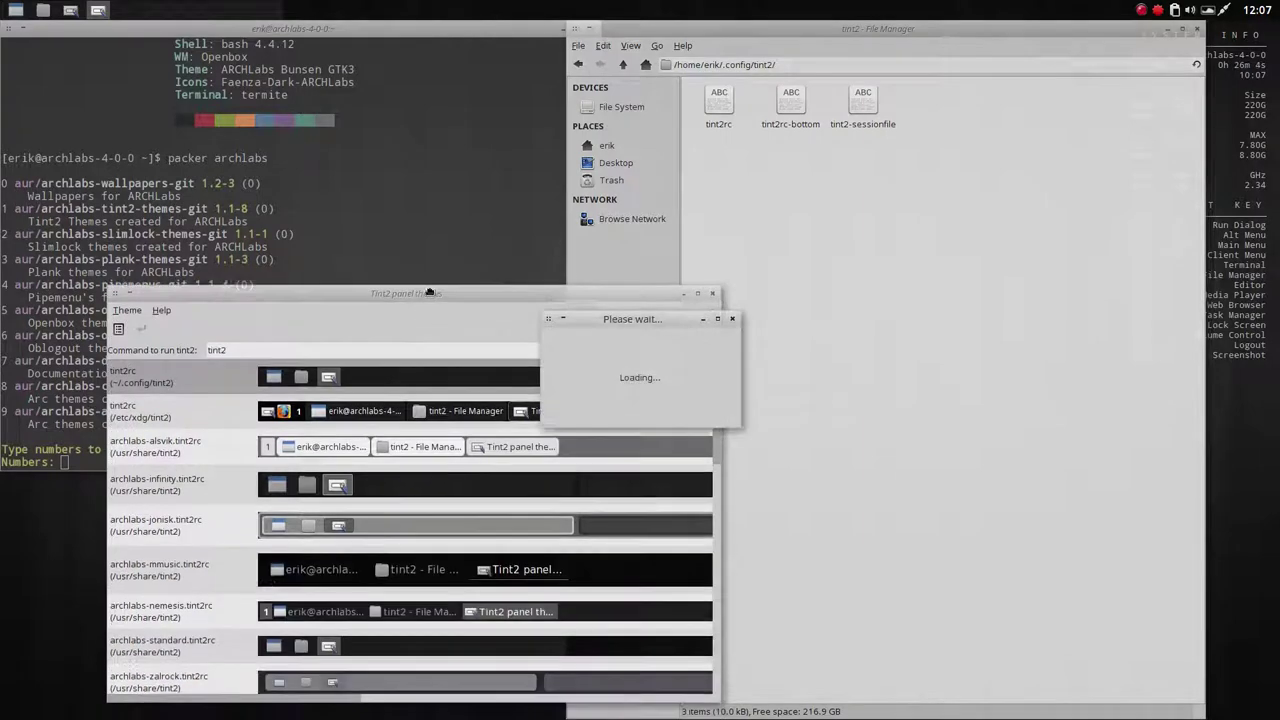
drag(429, 310, 412, 100)
drag(640, 319, 497, 298)
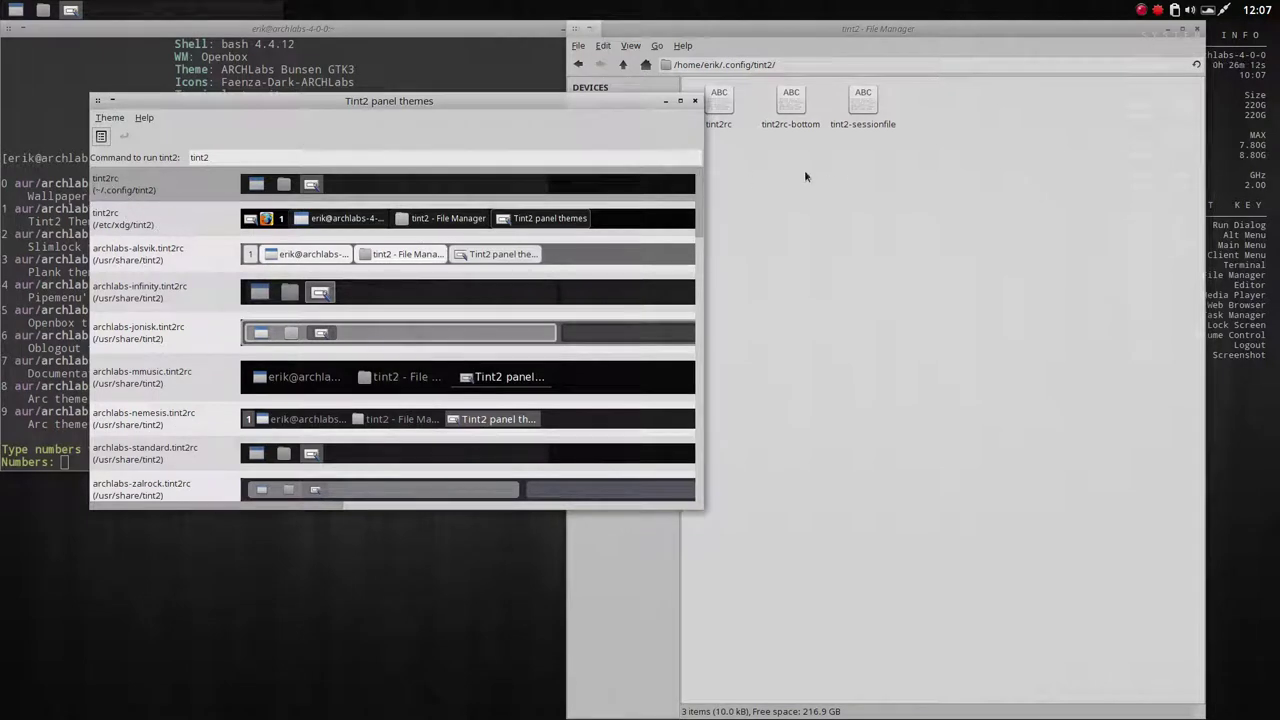
Step: Replace the default tint2 theme with archlabs-jonisk.tint2rc from /usr/share/tint2 and confirm the replacement
click(130, 299)
click(183, 336)
right_click(183, 331)
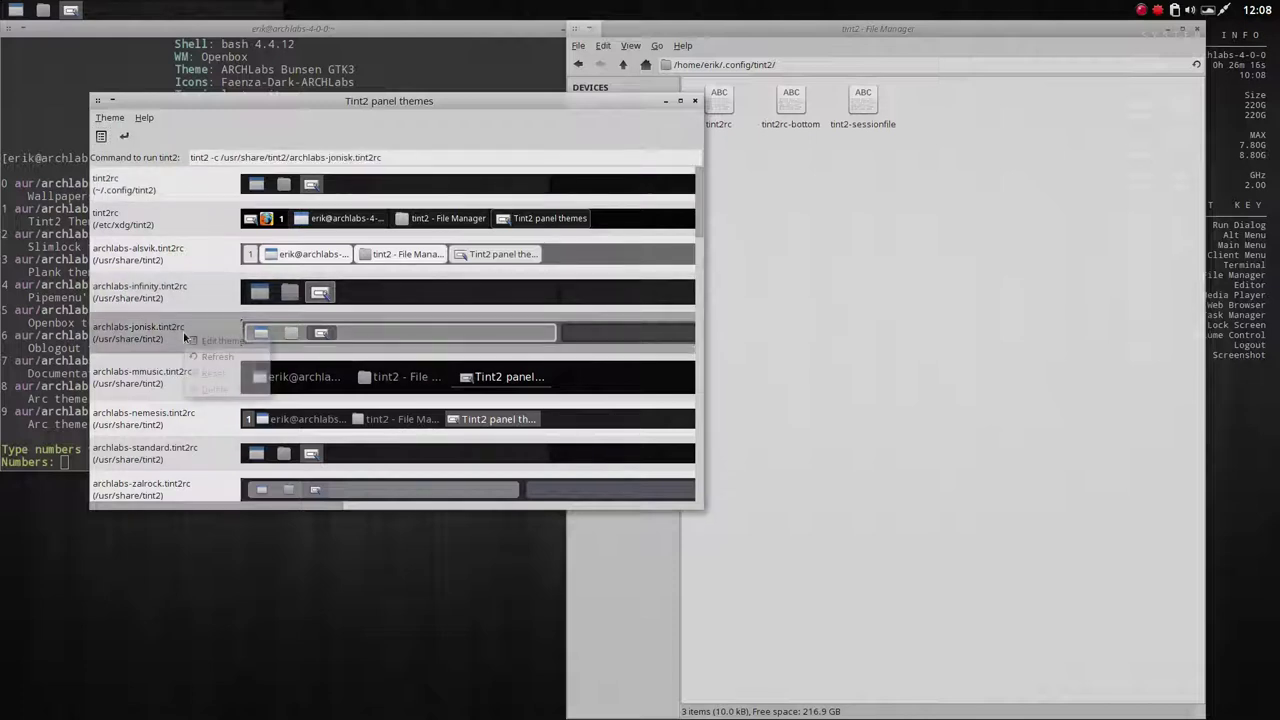
click(150, 333)
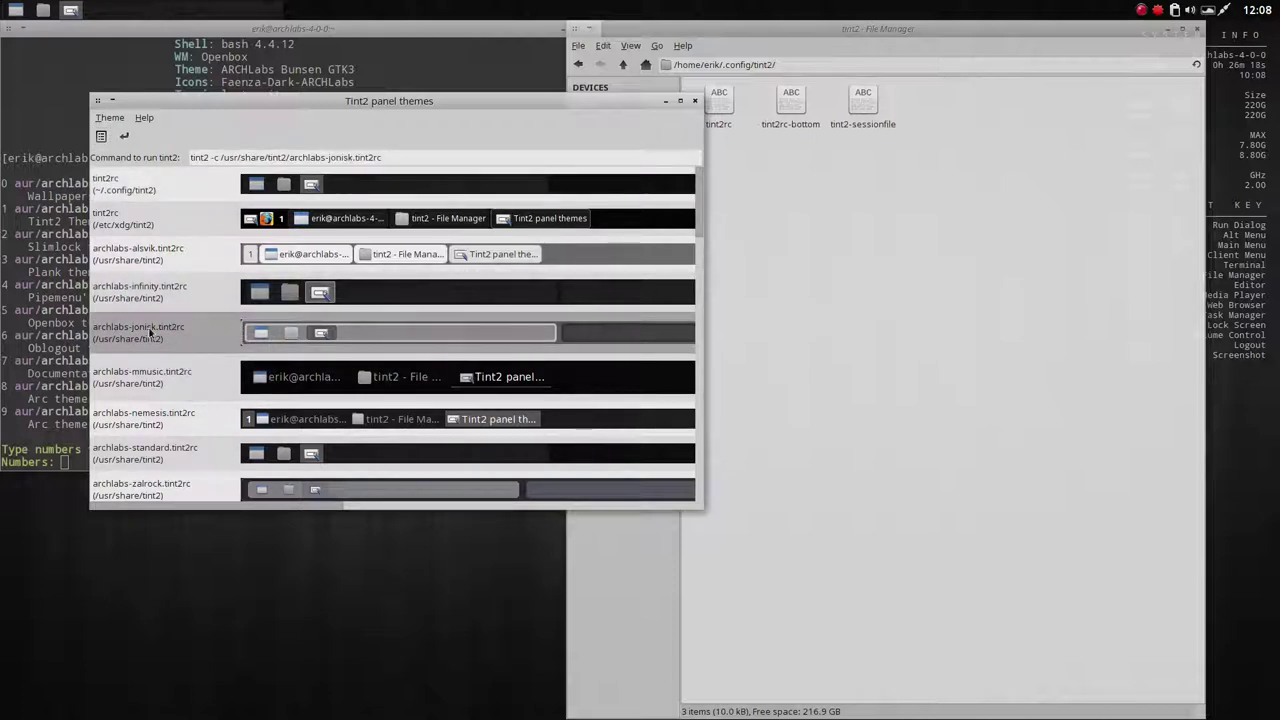
click(102, 135)
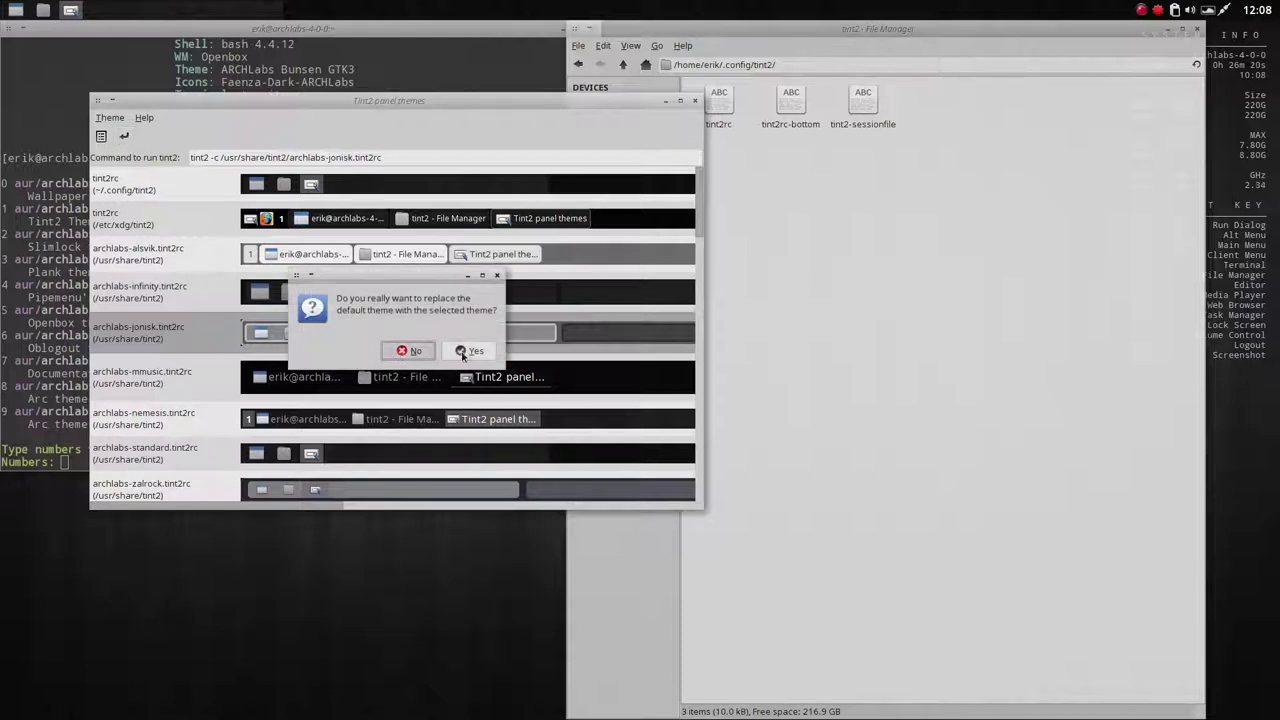
click(469, 350)
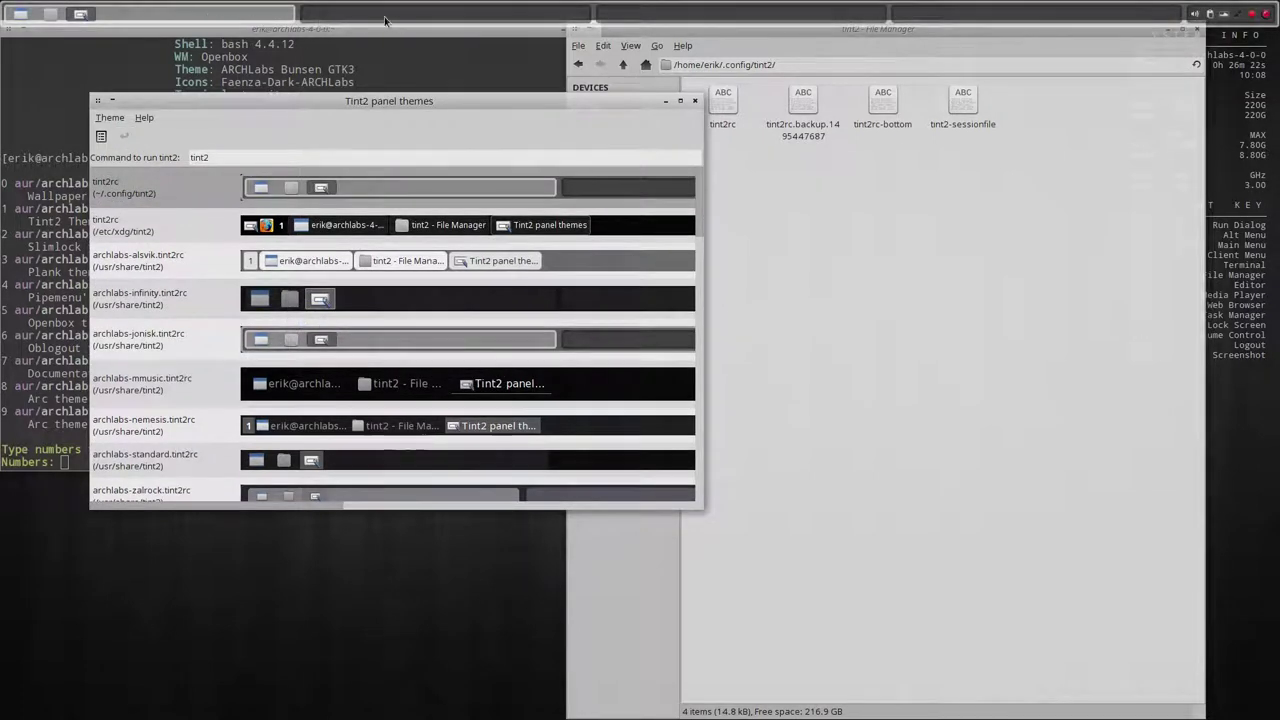
Step: Bring the tint2 folder window to the front and tile it on the right half of the desktop
click(973, 213)
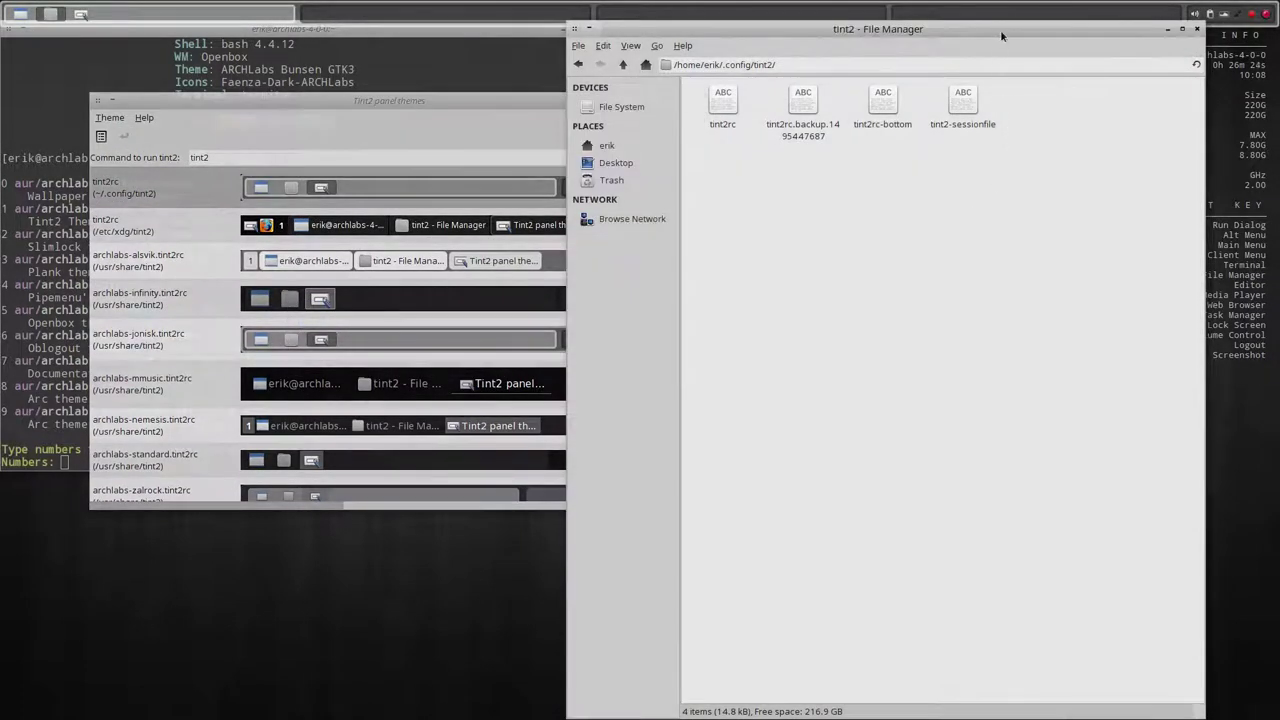
double_click(1057, 29)
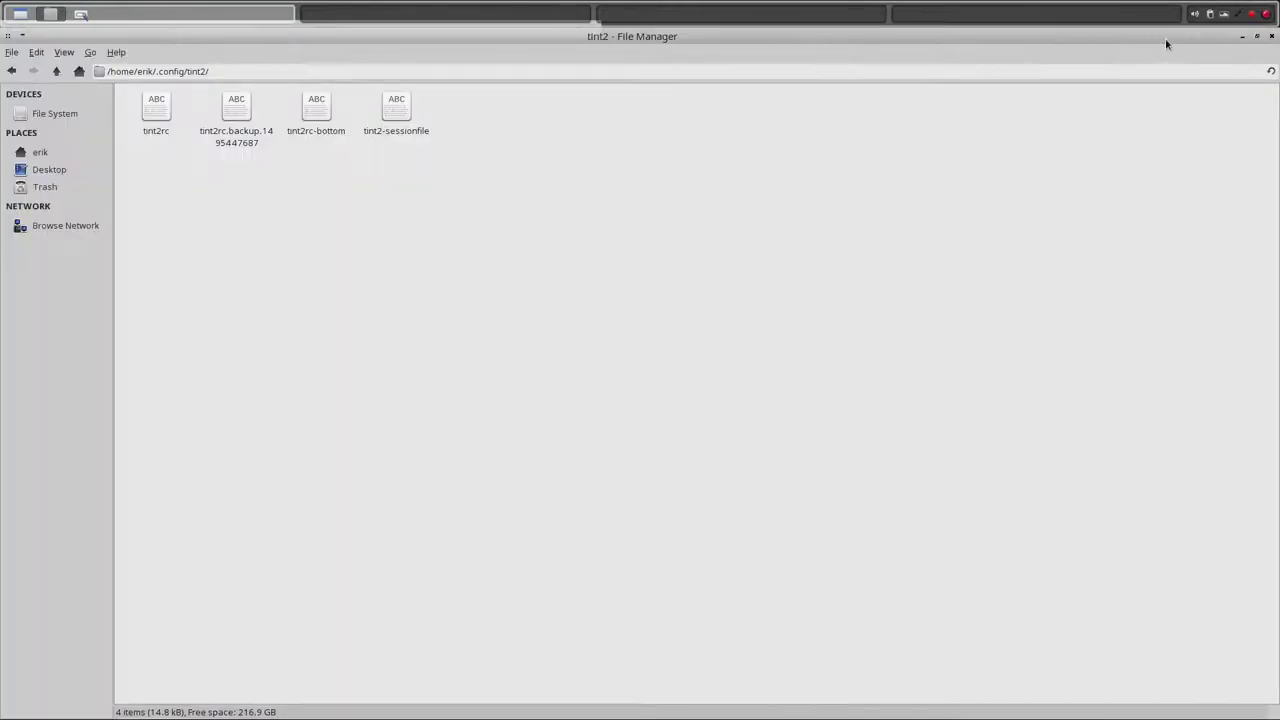
click(1257, 36)
drag(1052, 30, 979, 87)
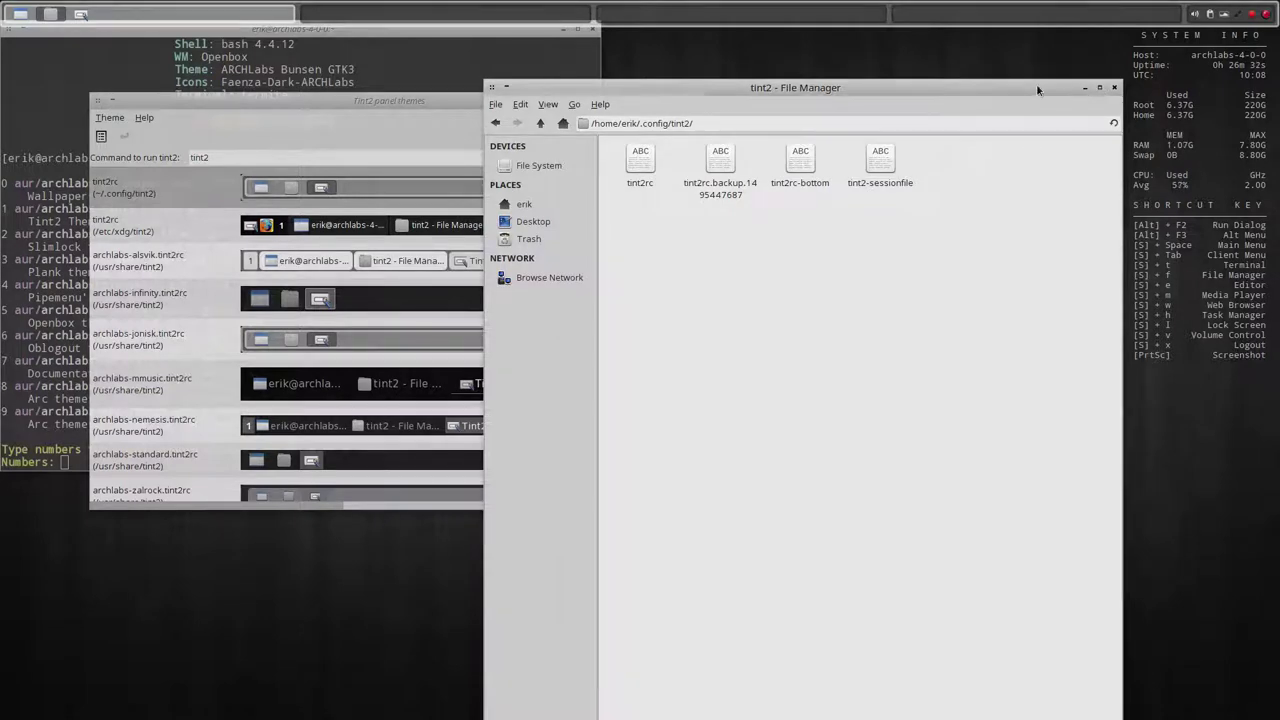
key(super+Right)
Step: Close the Tint2 panel themes window and go up to the .config folder in the file manager
click(491, 100)
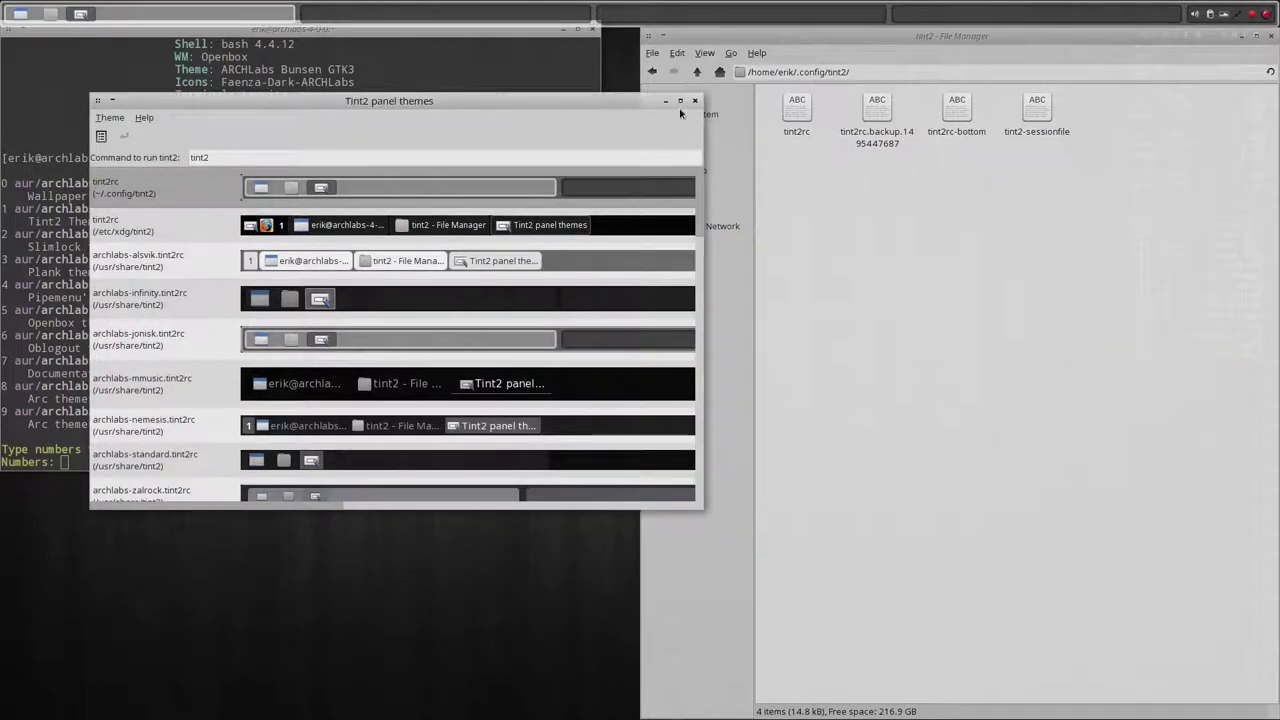
click(696, 102)
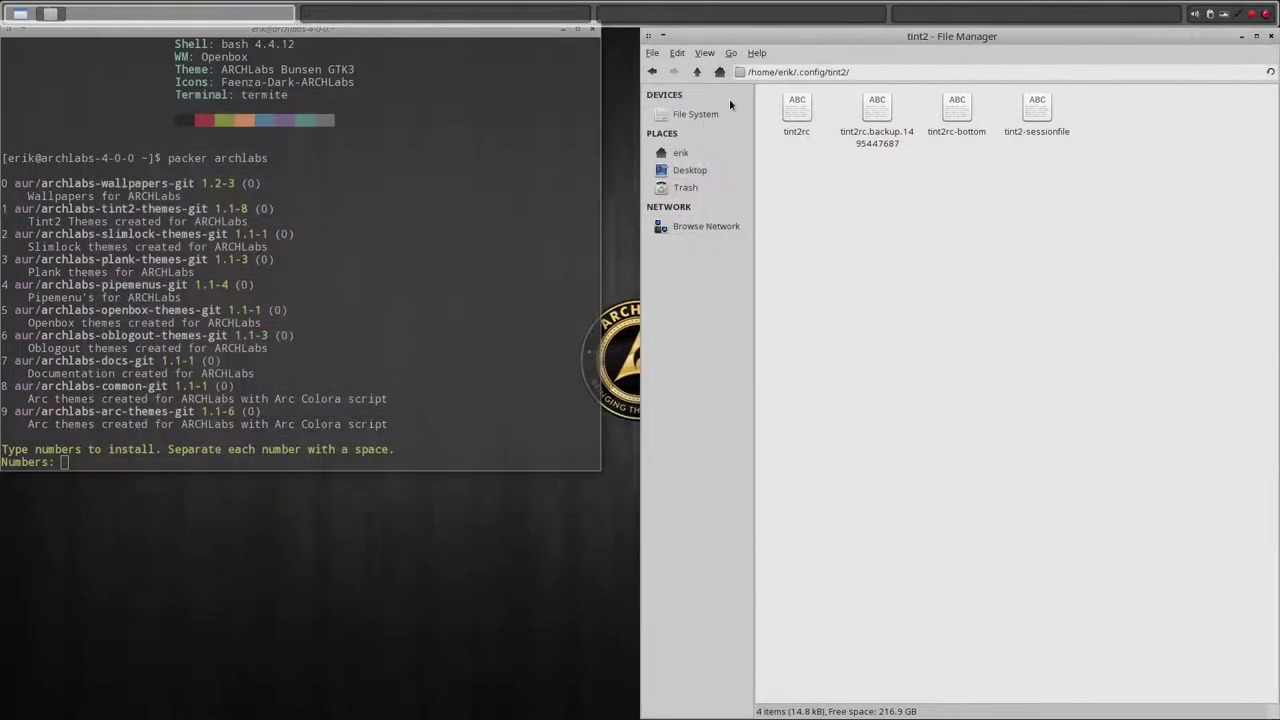
click(697, 72)
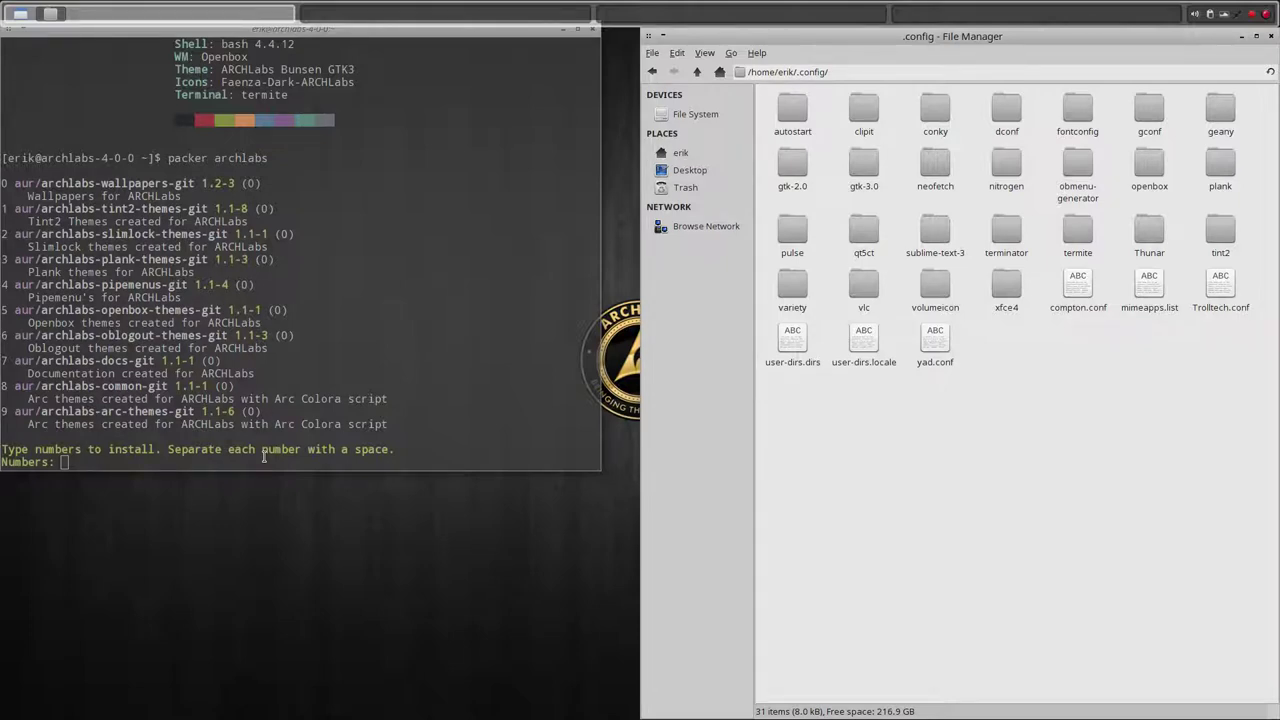
Step: Open the lsb-release file from the /etc folder of the file system in the text editor
click(695, 114)
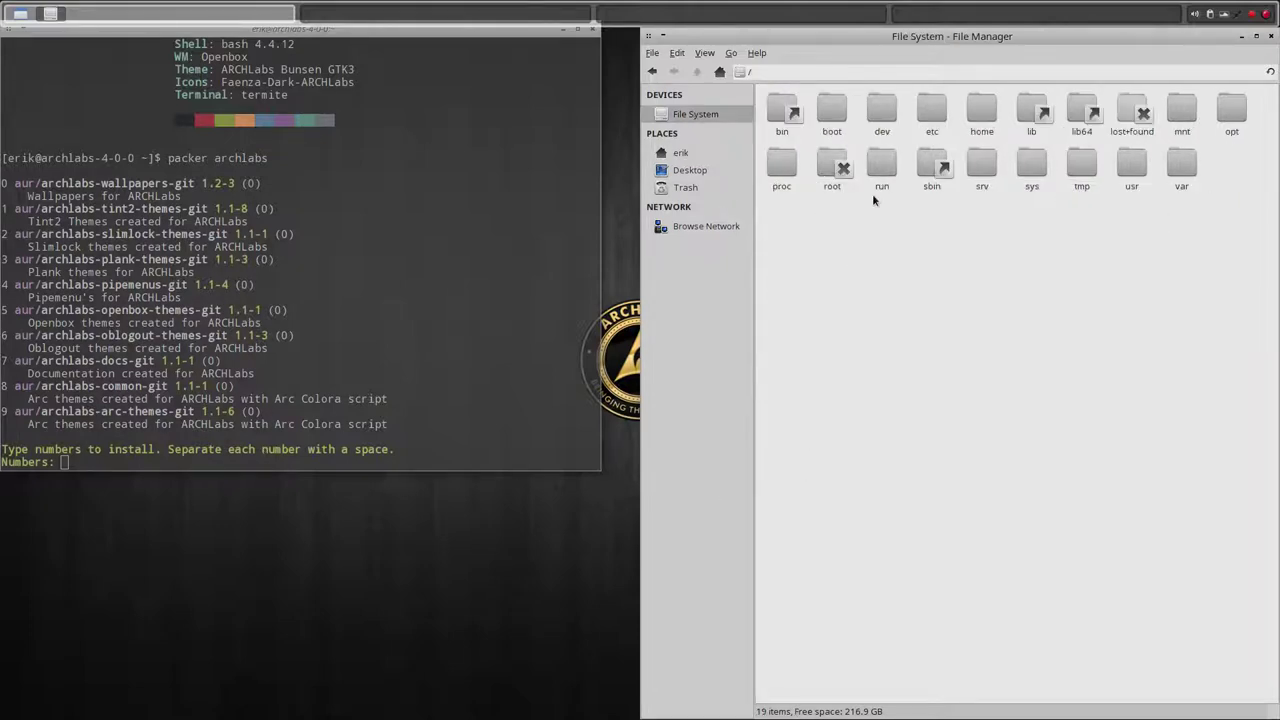
double_click(931, 108)
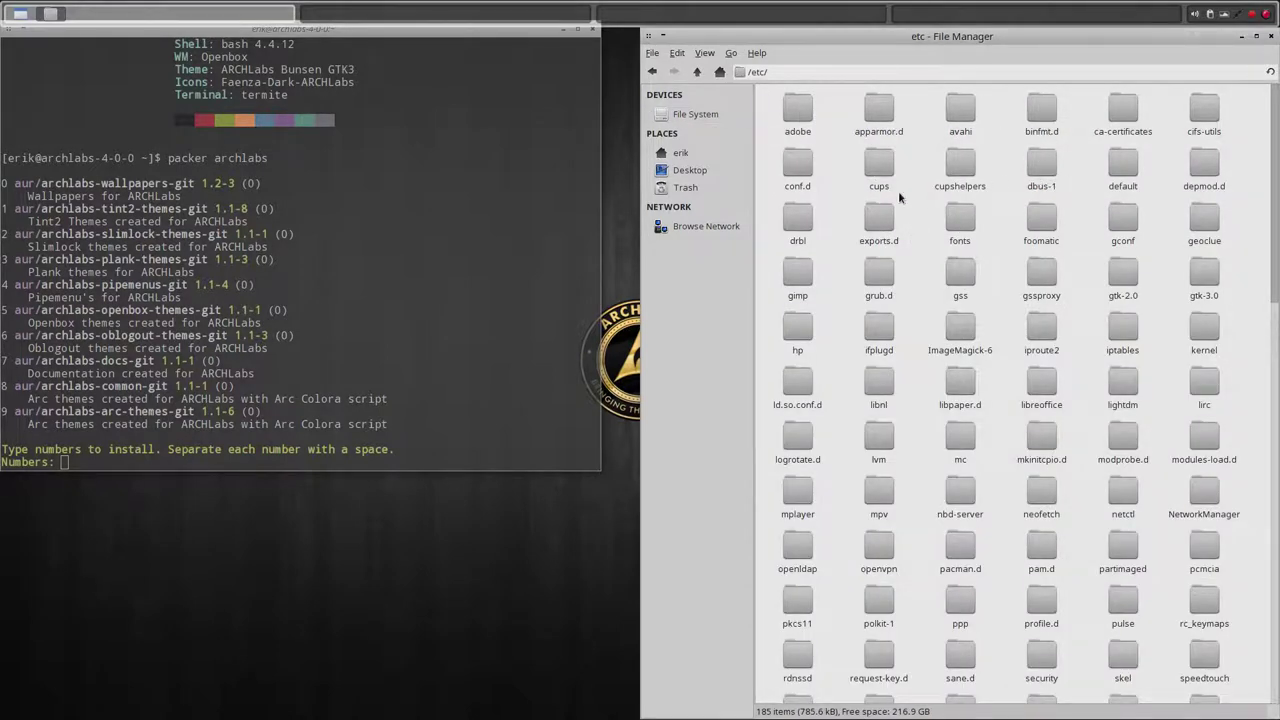
scroll(915, 249, down, 10)
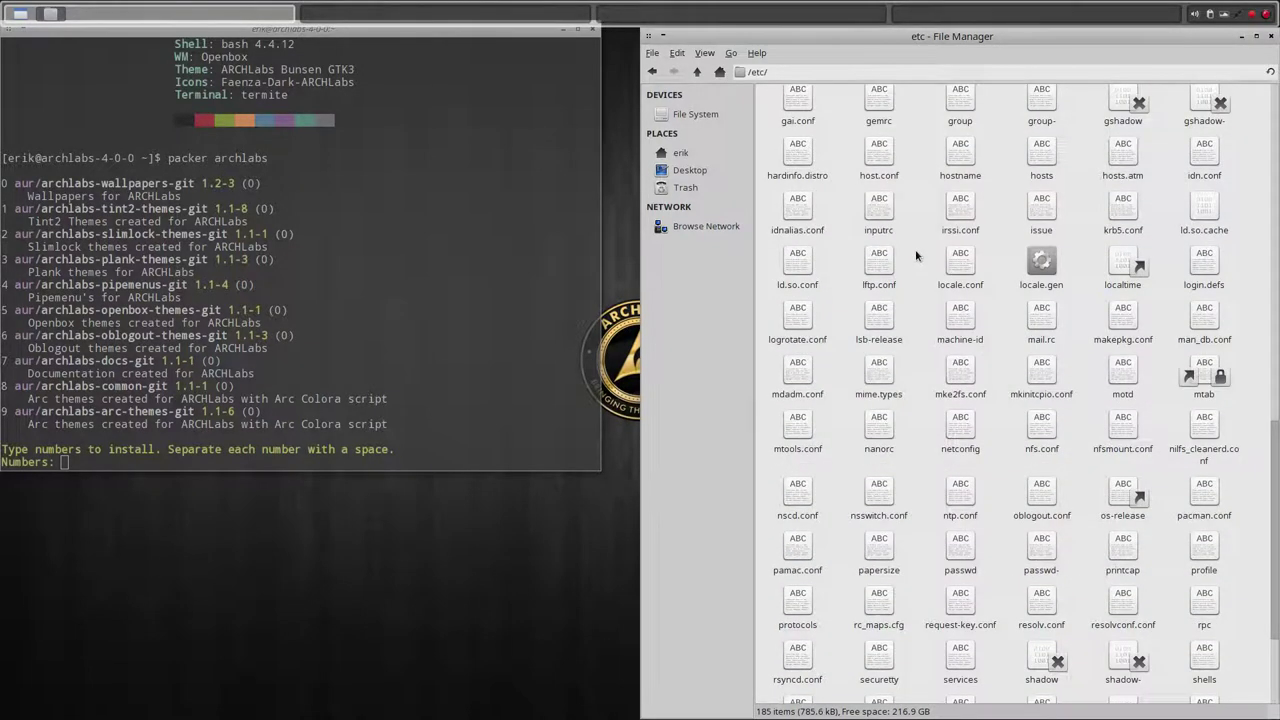
double_click(879, 316)
Step: Try changing DISTRIB_RELEASE and DISTRIB_CODENAME to v4.0.1 in lsb-release, and close the editor without saving
click(178, 134)
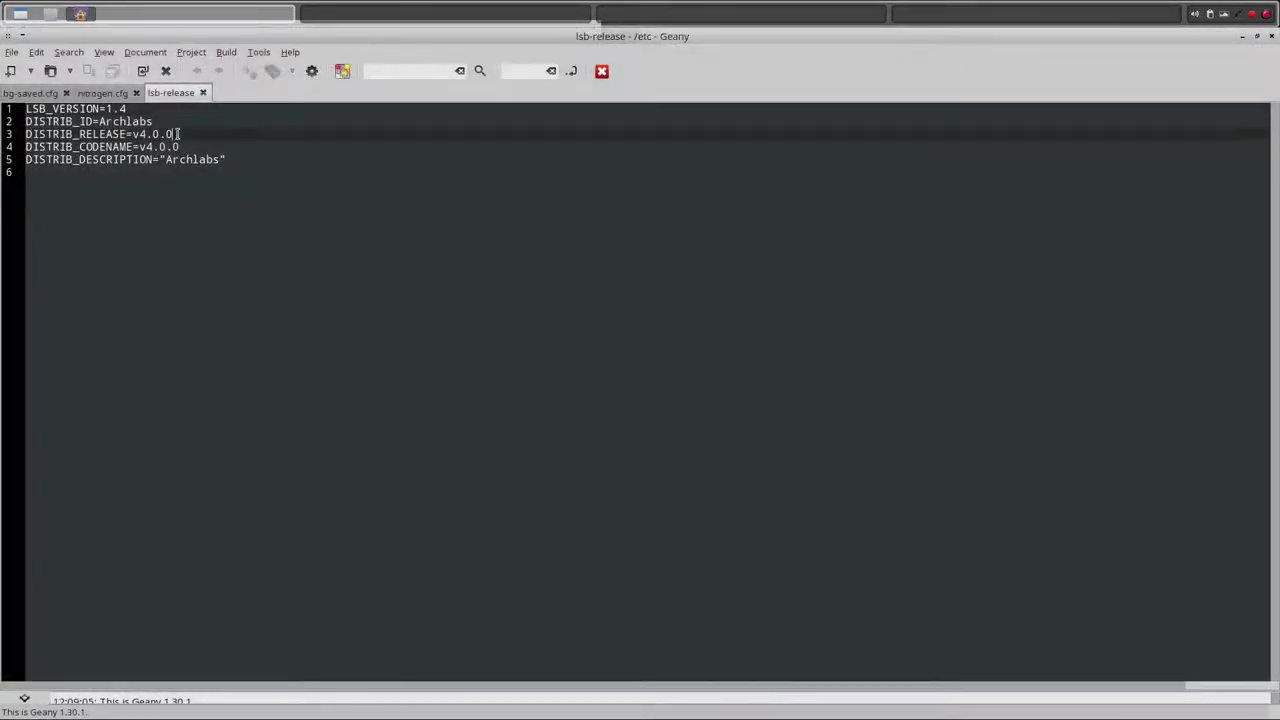
key(BackSpace)
text(1)
key(Down)
key(Delete)
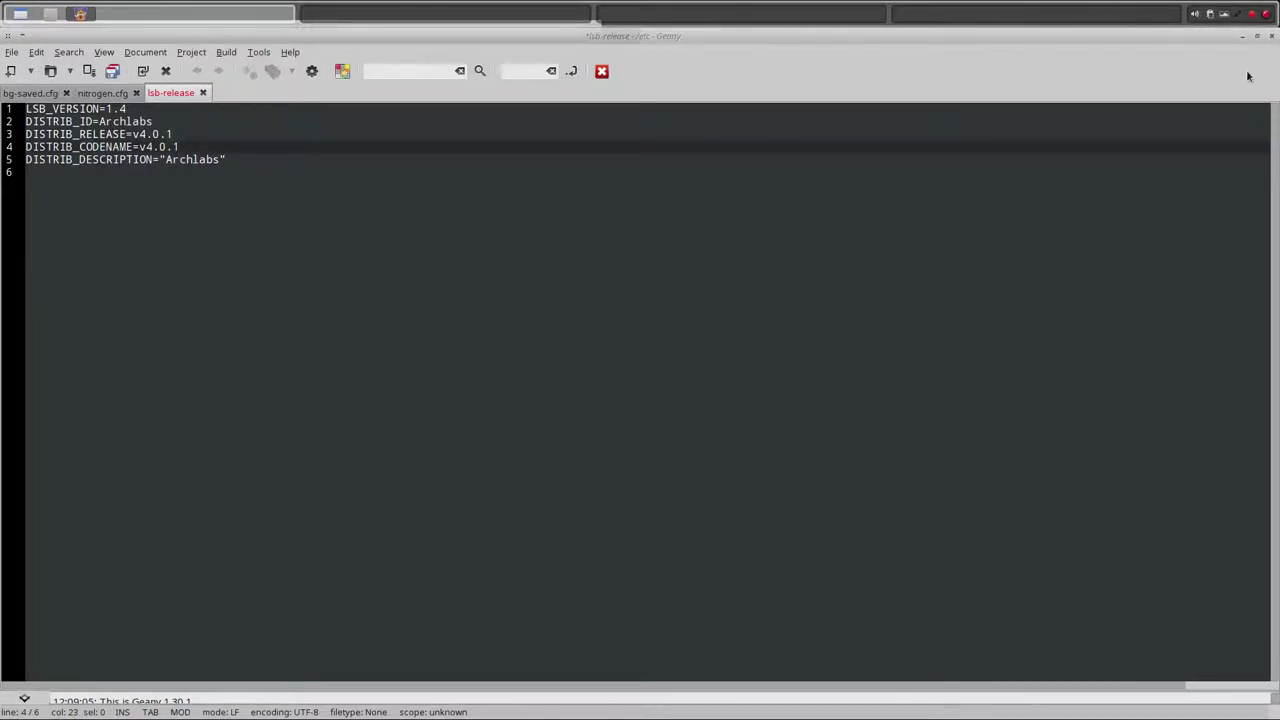
click(1270, 37)
click(640, 423)
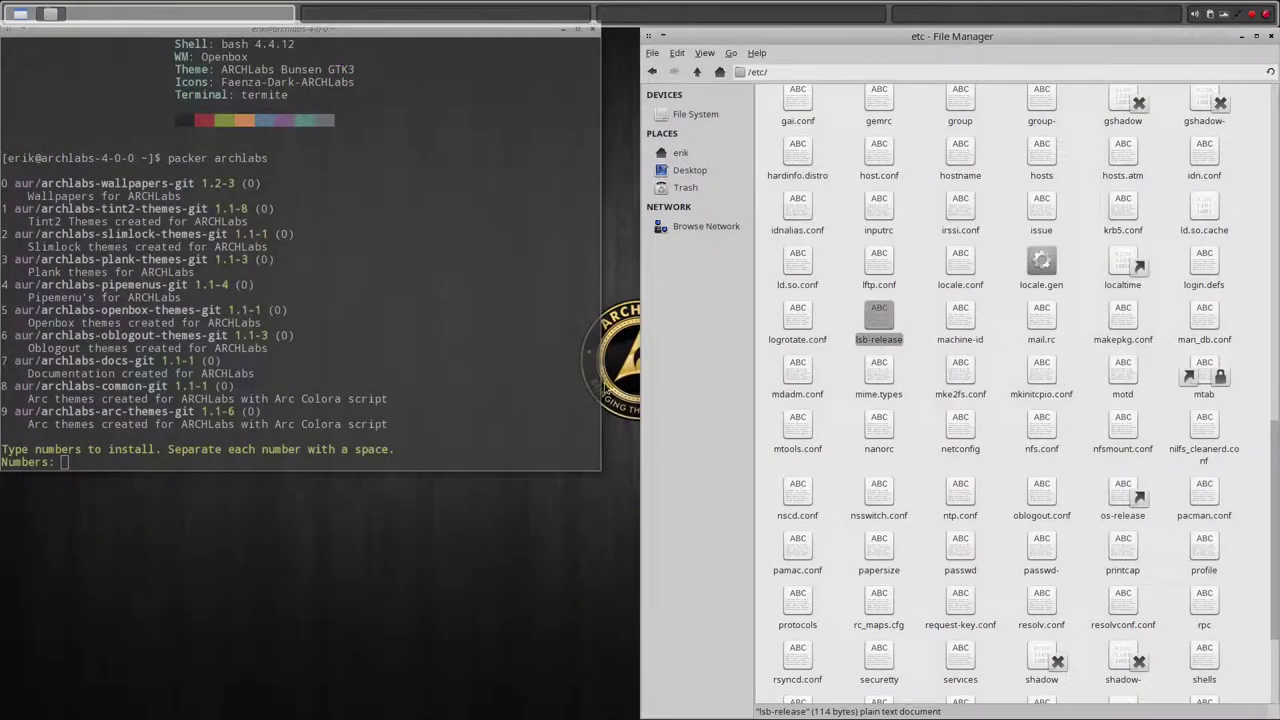
Step: Highlight the packer archlabs package list down to the Numbers prompt in the terminal, and clear the selection
click(398, 428)
drag(60, 462, 3, 158)
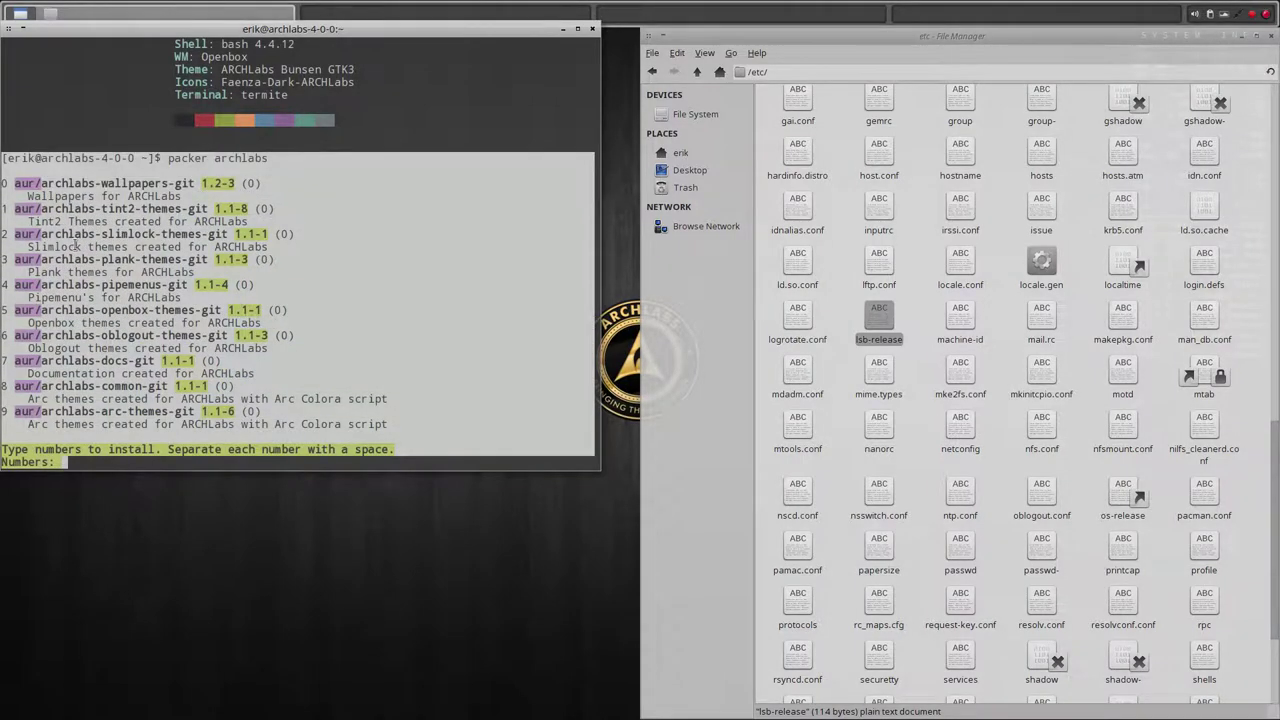
click(139, 216)
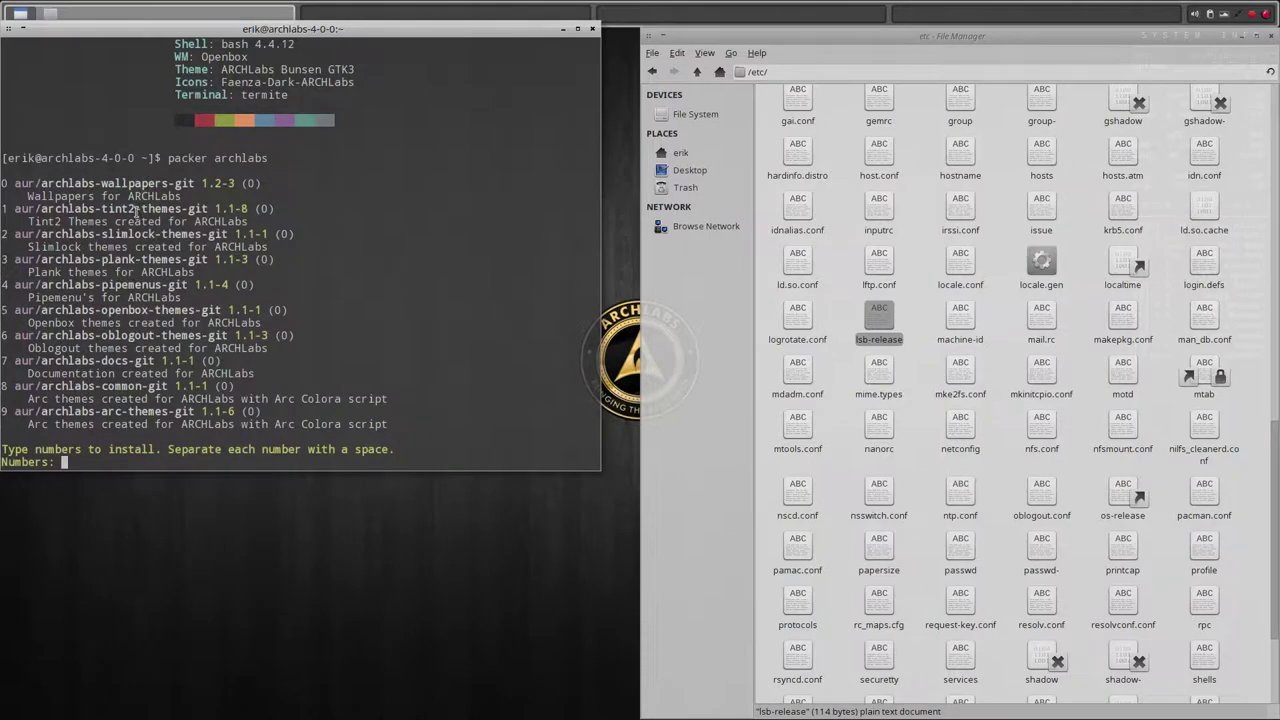